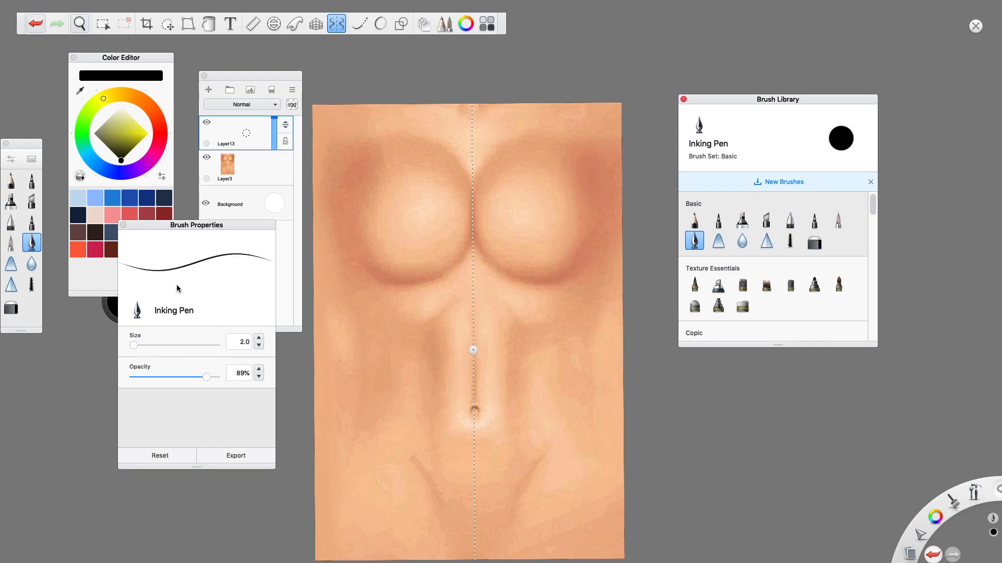
Step: Turn on symmetry about the torso's vertical centre line for mirrored drawing
click(337, 24)
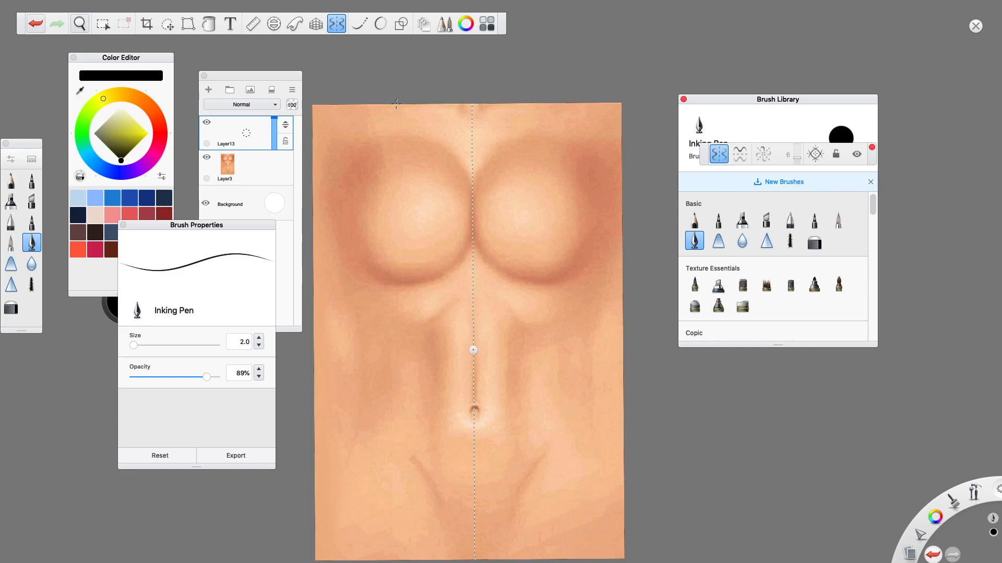
mouse_move(408, 103)
mouse_down()
mouse_move(347, 189)
mouse_move(405, 201)
mouse_move(473, 261)
mouse_up()
drag(308, 295, 468, 284)
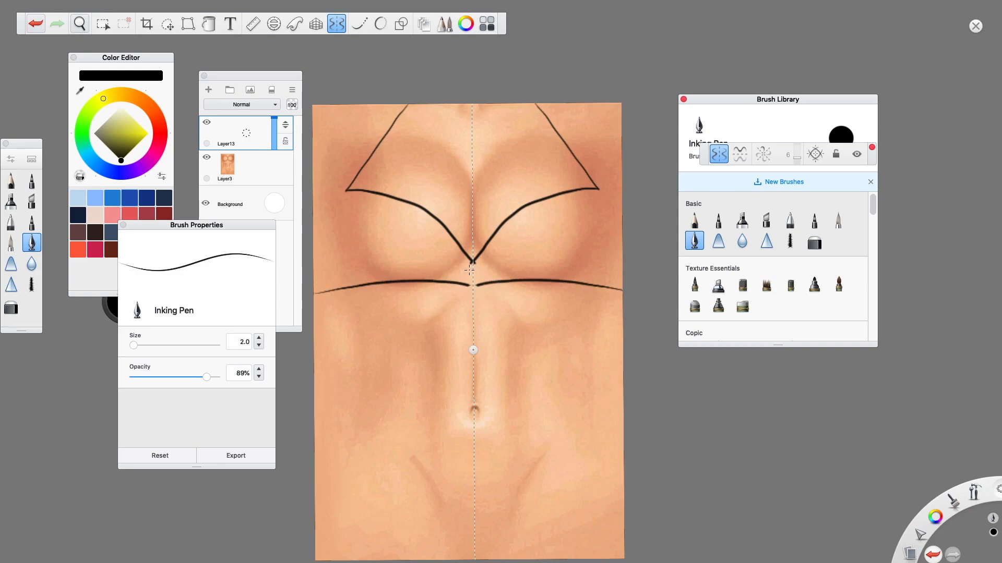
click(35, 25)
click(34, 25)
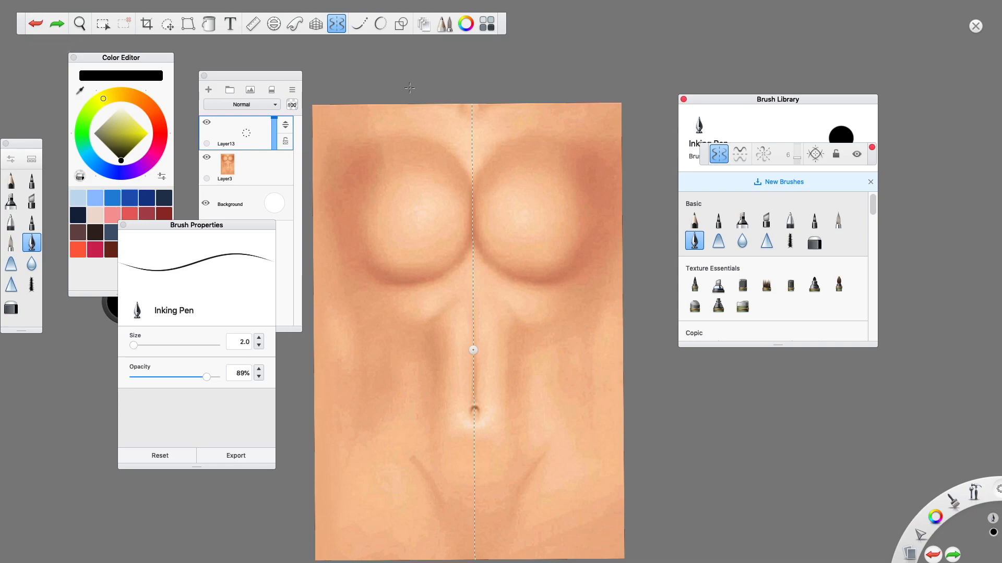
mouse_move(385, 105)
mouse_down()
mouse_move(388, 180)
mouse_move(462, 210)
mouse_move(472, 228)
mouse_up()
mouse_move(582, 103)
mouse_down()
mouse_move(578, 161)
mouse_move(637, 196)
mouse_up()
mouse_move(308, 290)
mouse_down()
mouse_move(424, 257)
mouse_move(464, 348)
mouse_up()
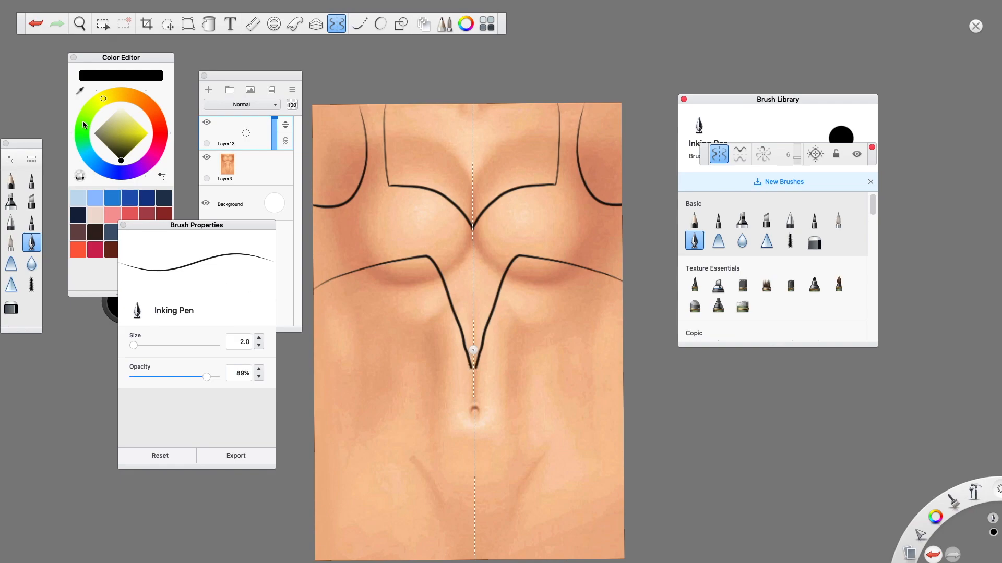
click(35, 25)
click(35, 25)
click(35, 25)
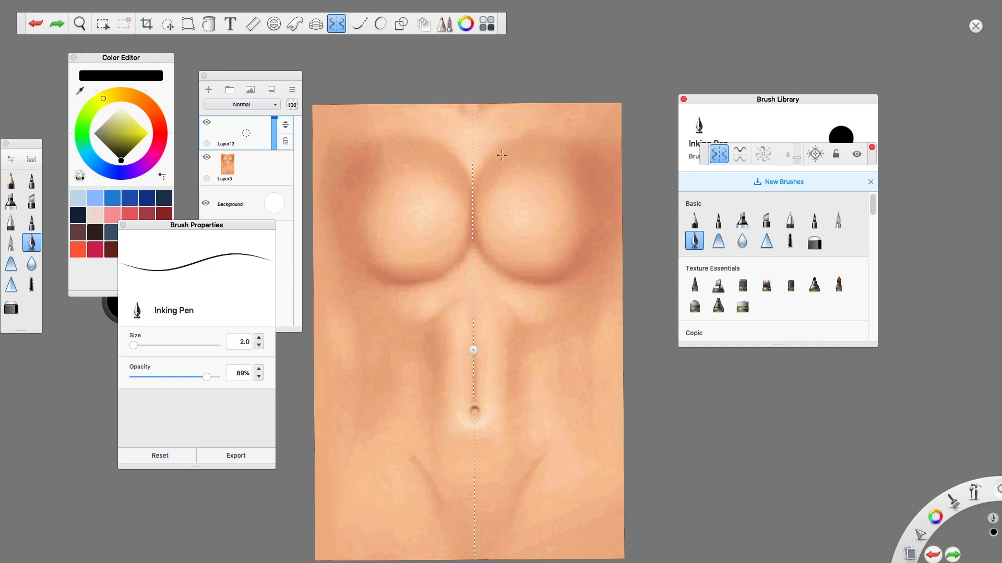
mouse_move(473, 244)
mouse_down()
mouse_move(508, 211)
mouse_move(577, 188)
mouse_move(558, 97)
mouse_move(592, 134)
mouse_move(595, 168)
mouse_move(622, 189)
mouse_up()
mouse_move(316, 288)
mouse_down()
mouse_move(409, 314)
mouse_move(471, 365)
mouse_up()
click(35, 24)
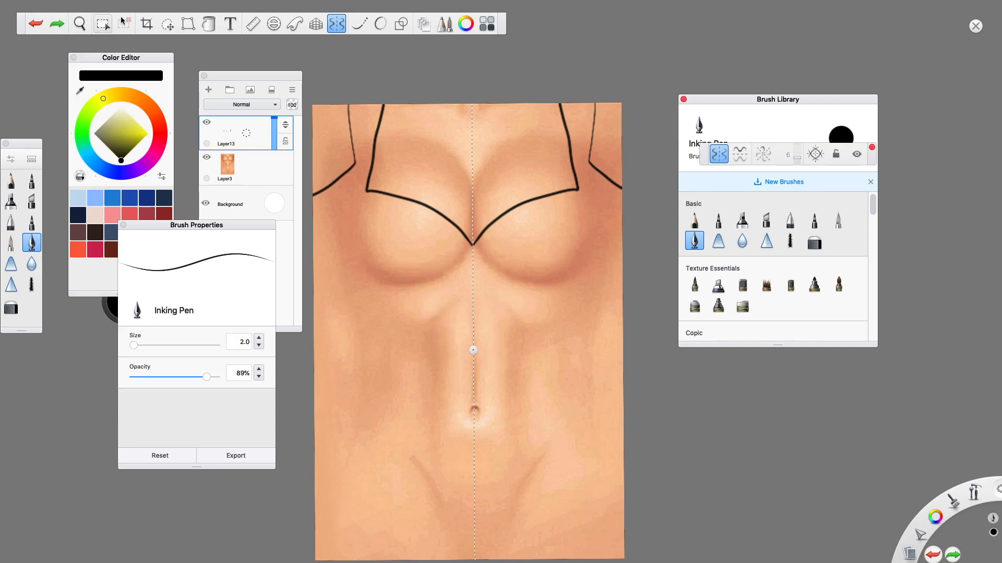
click(35, 24)
click(36, 23)
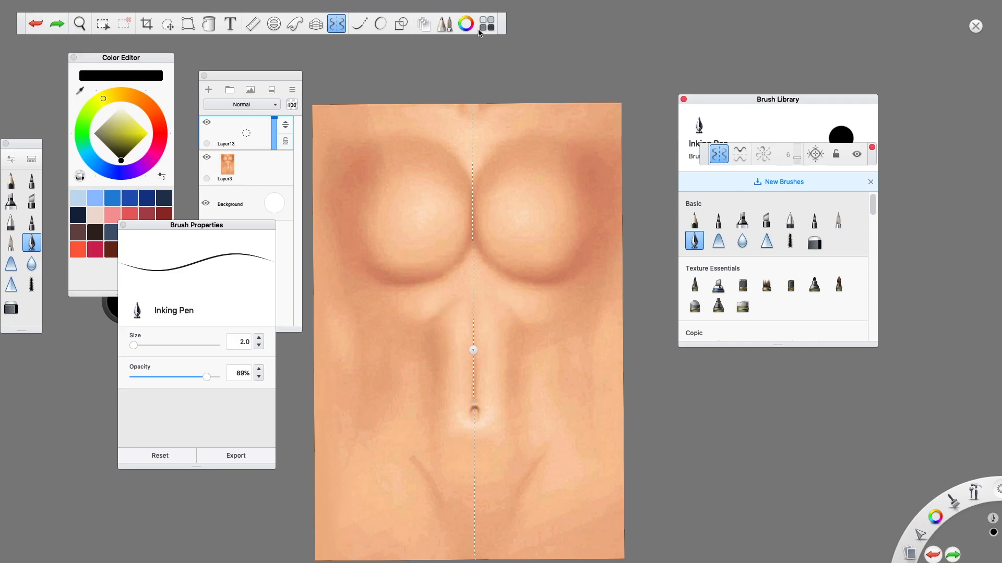
Step: Turn on Steady Stroke to smooth the Inking Pen lines
click(359, 23)
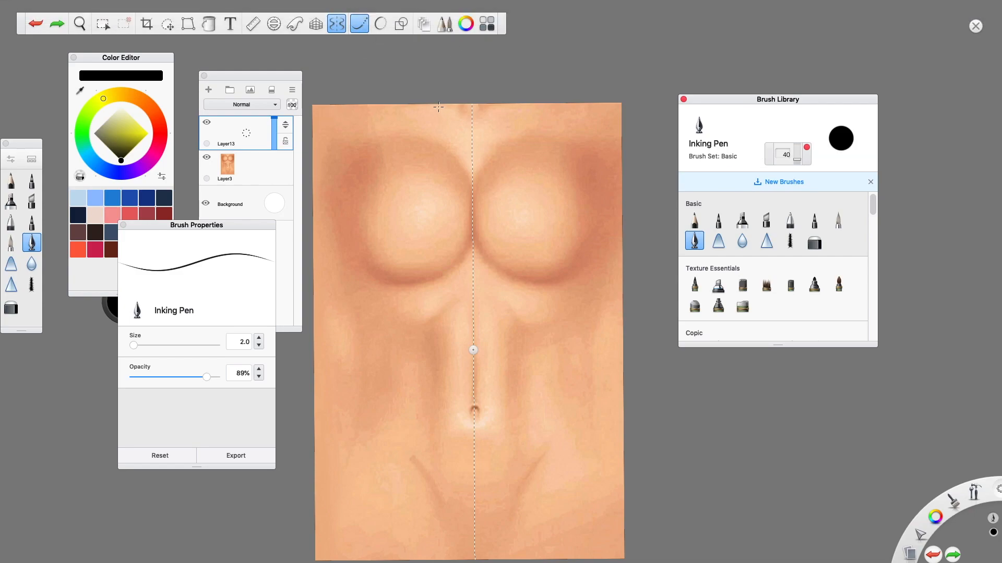
mouse_move(418, 105)
mouse_down()
mouse_move(406, 194)
mouse_move(470, 246)
mouse_up()
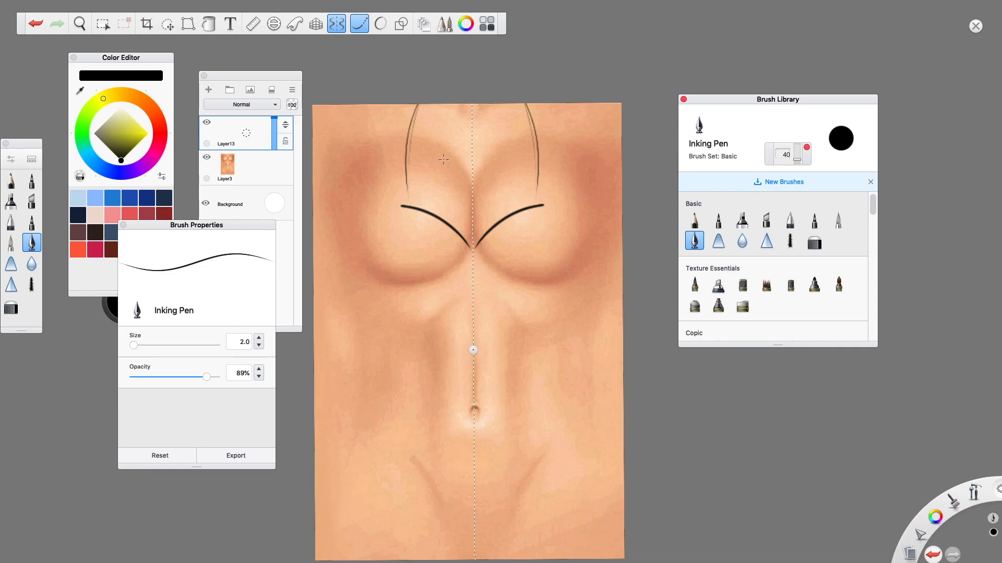
drag(369, 154, 305, 243)
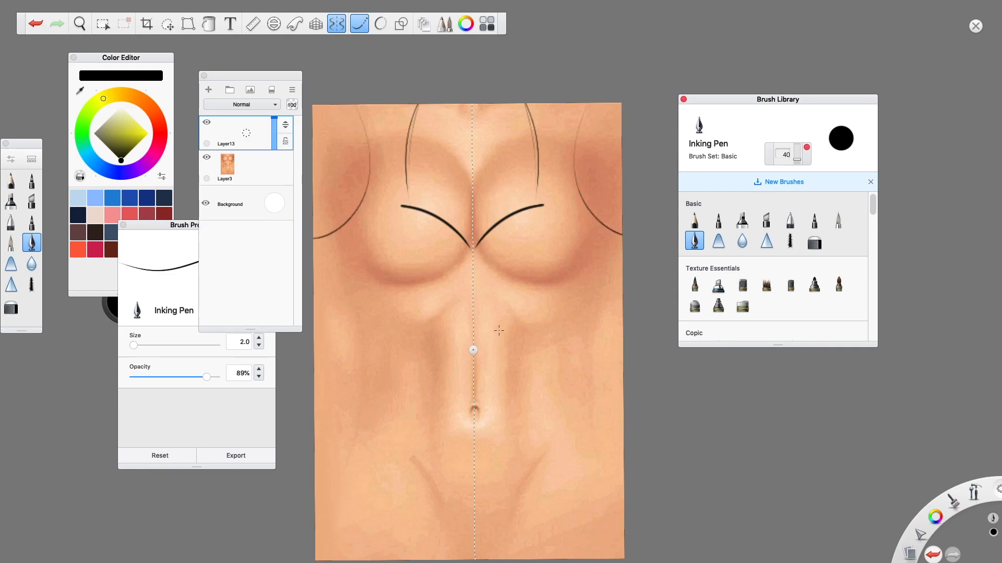
drag(309, 320, 440, 303)
click(27, 29)
click(27, 29)
click(27, 29)
click(27, 29)
click(27, 29)
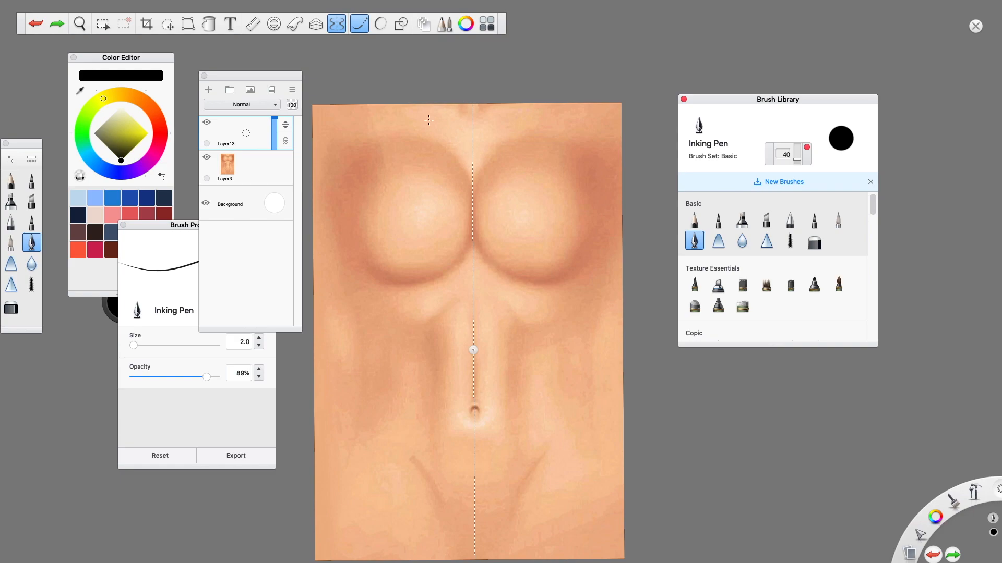
Step: Outline a mirrored crop top on Layer13 with a pointed sweetheart neckline, curved armholes and a gently curved hem just below the bust
mouse_move(460, 101)
mouse_down()
mouse_move(433, 123)
mouse_move(394, 199)
mouse_move(399, 231)
mouse_move(461, 249)
mouse_move(475, 293)
mouse_up()
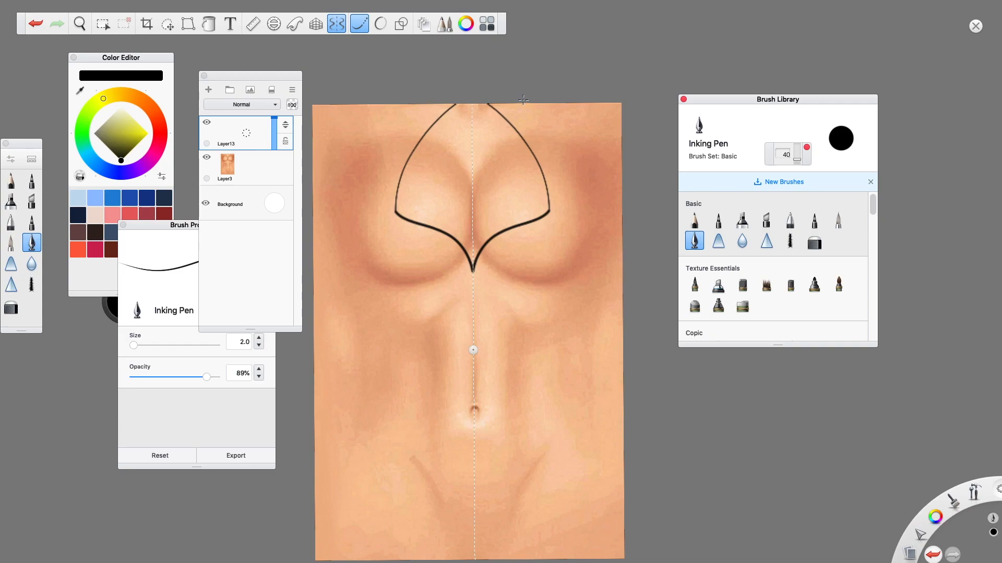
mouse_move(531, 102)
mouse_down()
mouse_move(545, 133)
mouse_move(581, 165)
mouse_move(646, 169)
mouse_up()
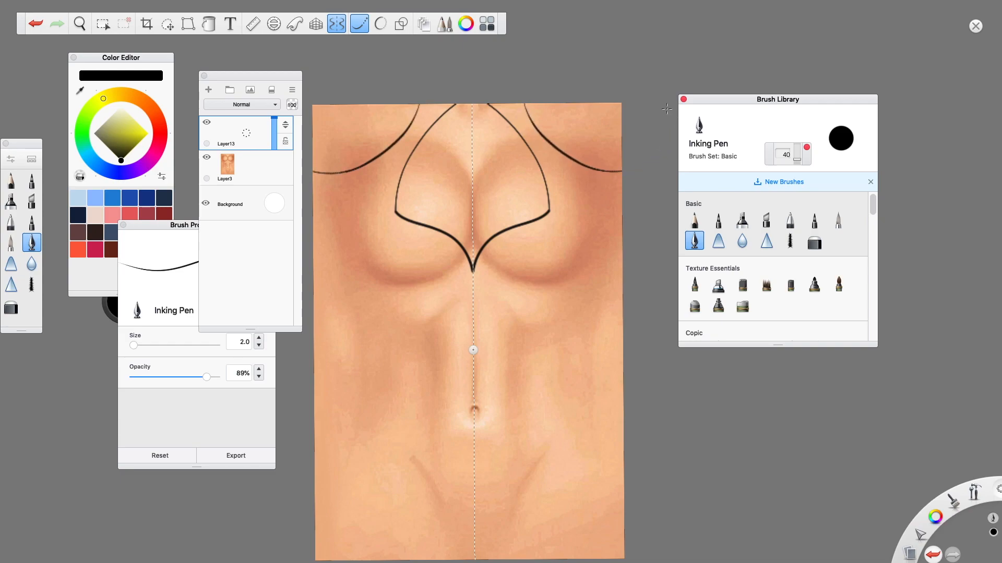
mouse_move(308, 307)
mouse_down()
mouse_move(385, 282)
mouse_move(475, 291)
mouse_up()
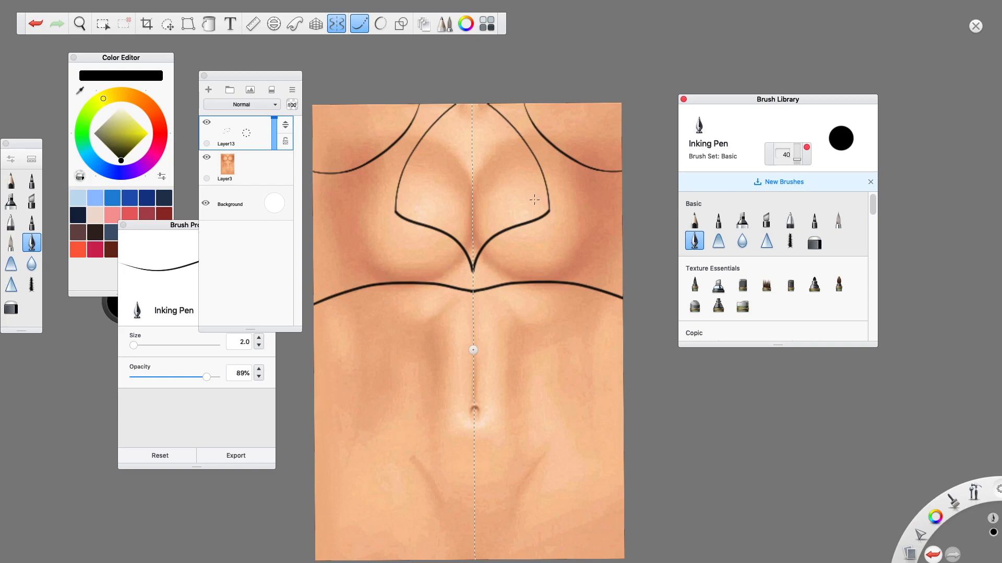
mouse_move(548, 239)
mouse_down()
mouse_move(557, 269)
mouse_move(576, 236)
mouse_up()
click(36, 24)
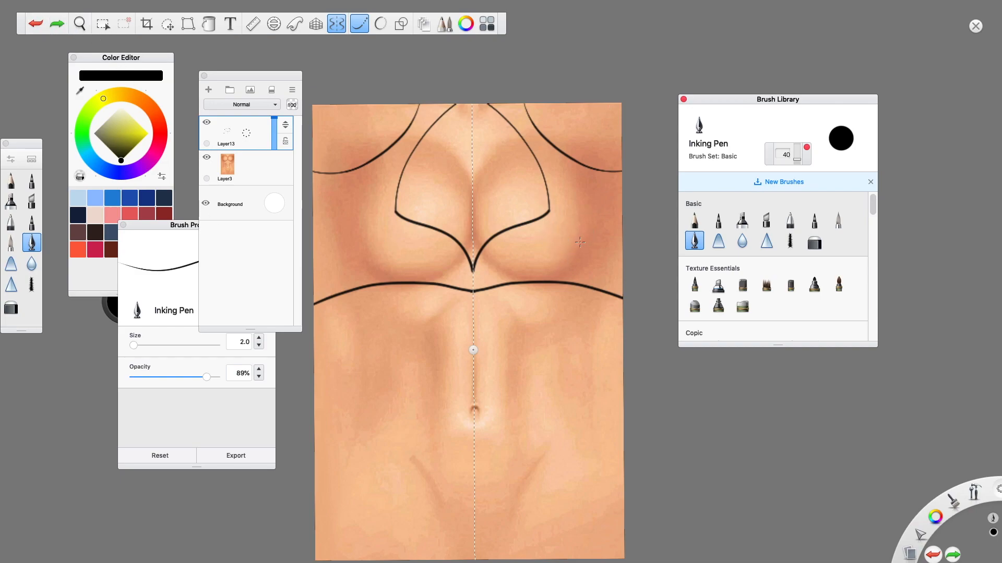
click(359, 24)
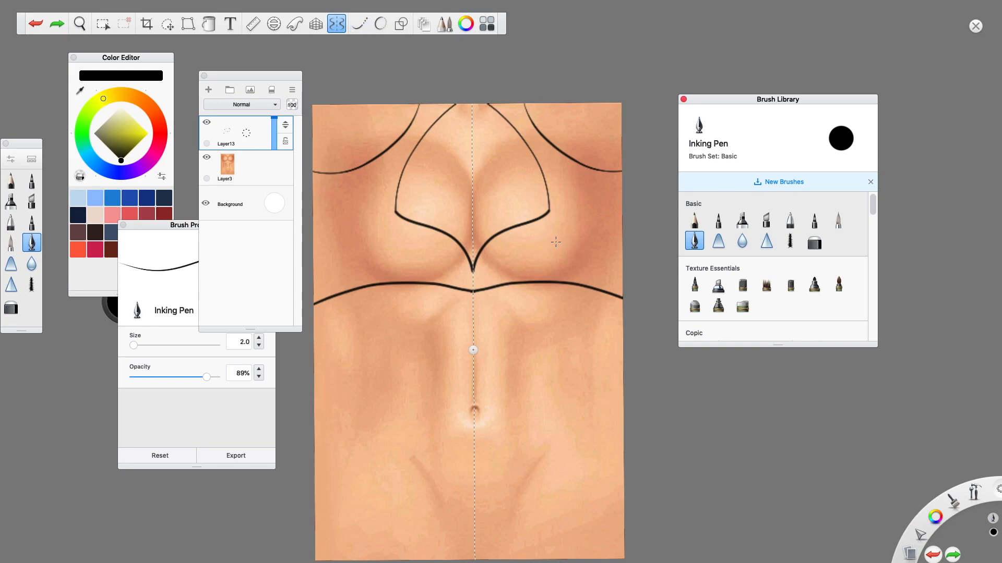
mouse_move(583, 167)
mouse_down()
mouse_move(584, 197)
mouse_move(609, 170)
mouse_up()
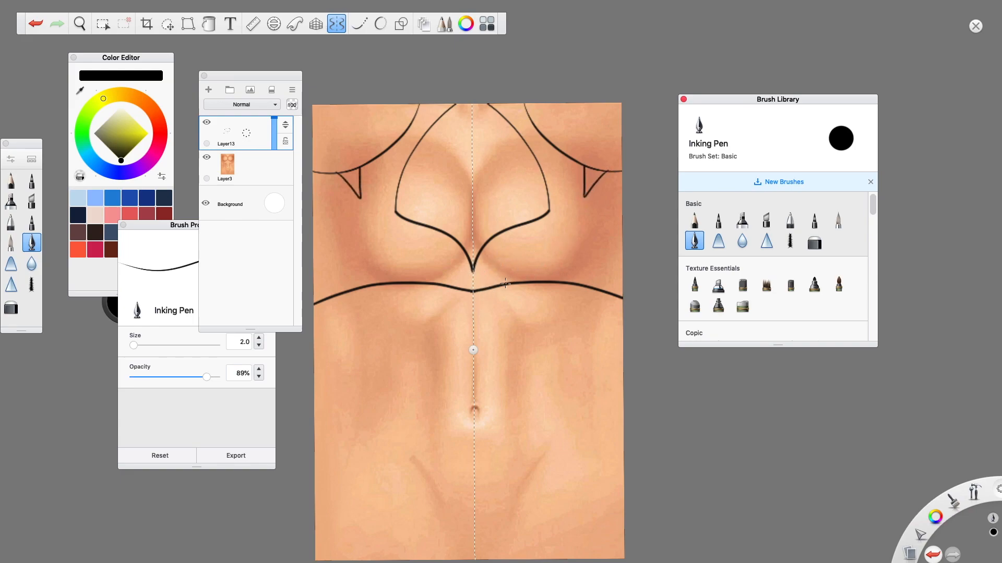
mouse_move(531, 223)
mouse_down()
mouse_move(549, 281)
mouse_move(571, 279)
mouse_move(547, 211)
mouse_up()
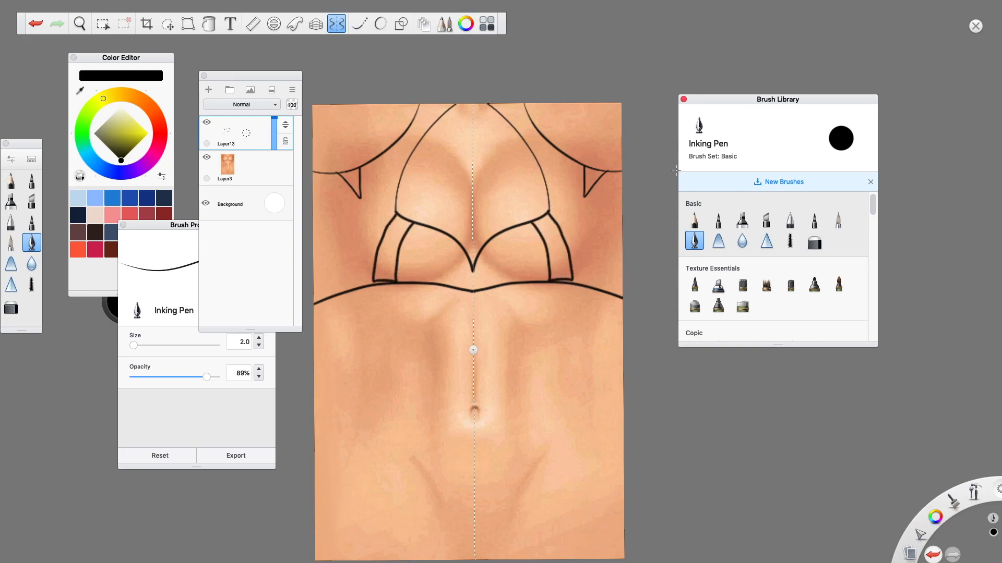
click(36, 24)
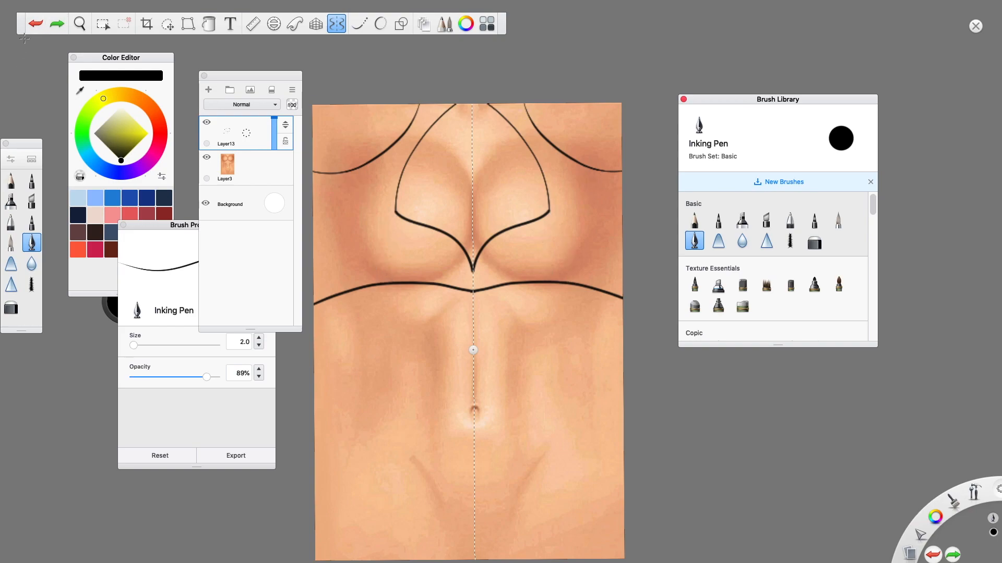
Step: Hide the torso layer, Layer3, so only the top's outline shows on the white background
click(207, 158)
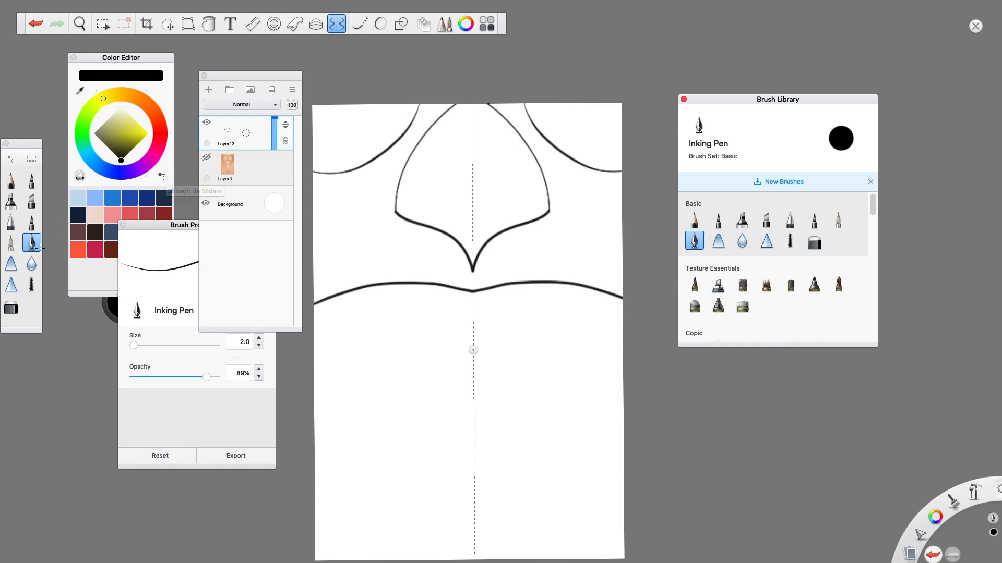
click(11, 309)
mouse_move(345, 163)
mouse_down()
mouse_move(307, 173)
mouse_move(372, 141)
mouse_move(334, 172)
mouse_up()
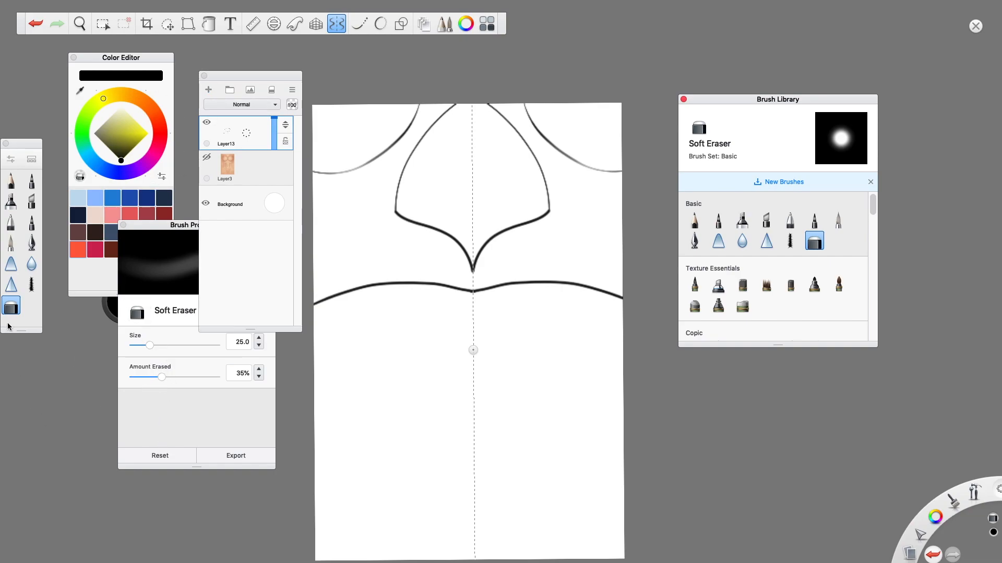
click(175, 237)
click(138, 312)
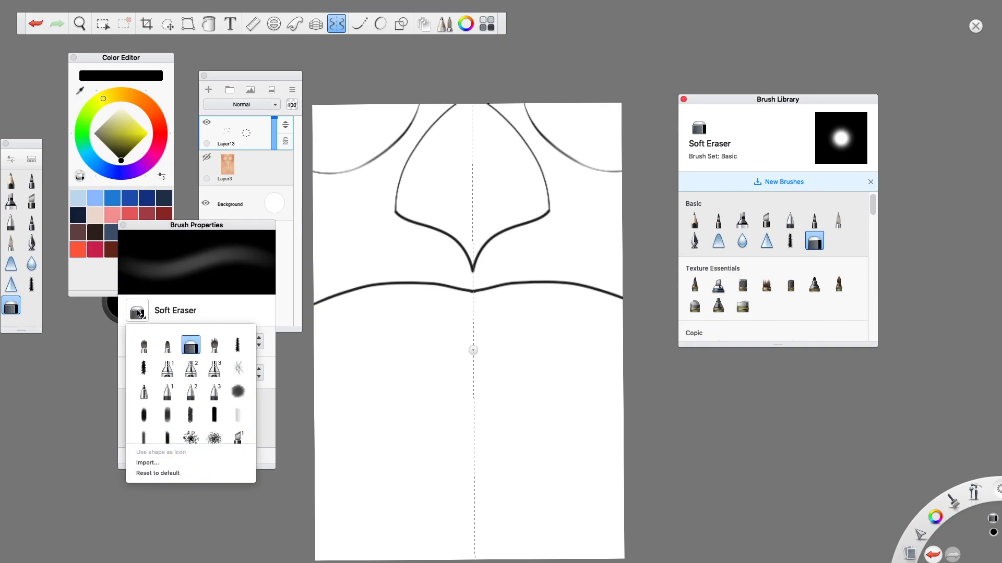
click(226, 228)
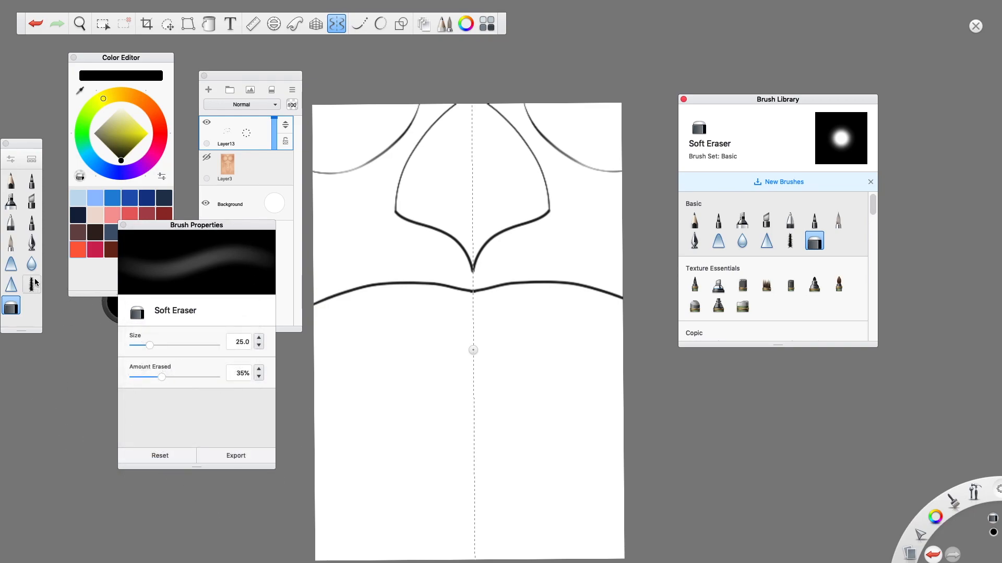
click(30, 29)
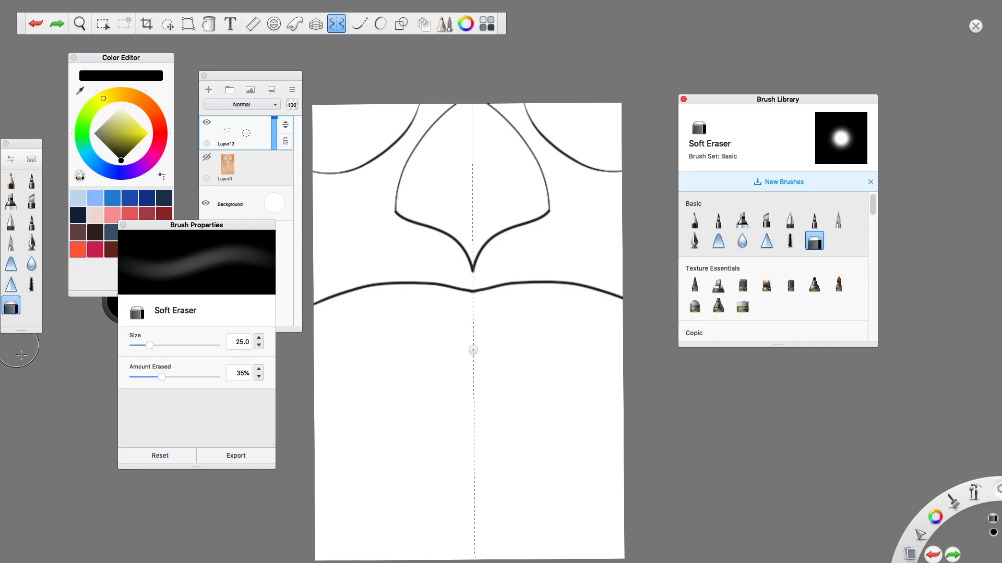
Step: Erase both armhole curves at the shoulders with the Hard Eraser Tapered brush from the Designer set
drag(215, 228, 155, 255)
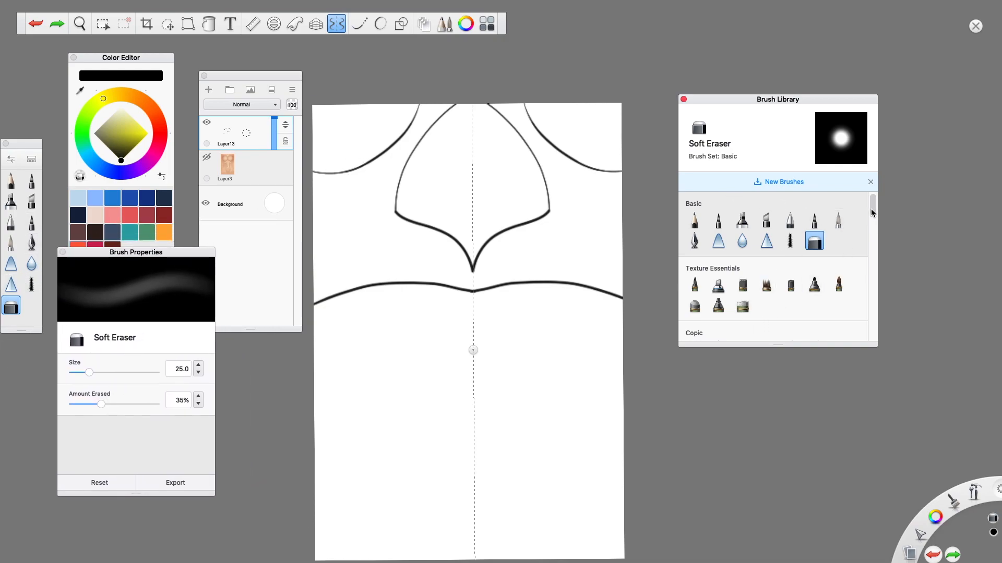
drag(871, 209, 878, 319)
click(816, 233)
scroll(835, 276, up, 1)
click(815, 257)
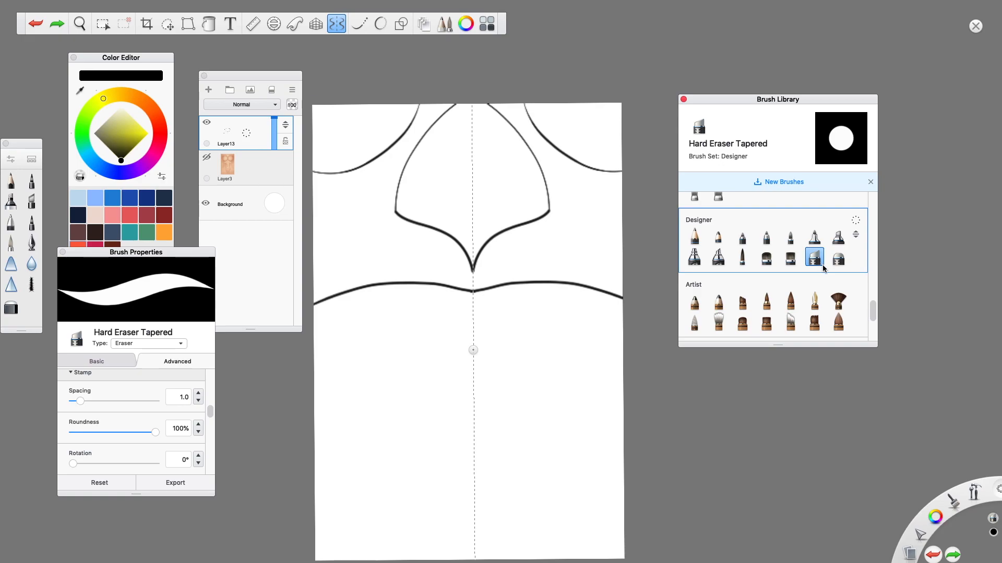
mouse_move(335, 166)
mouse_down()
mouse_move(317, 175)
mouse_move(307, 167)
mouse_move(361, 155)
mouse_move(422, 89)
mouse_up()
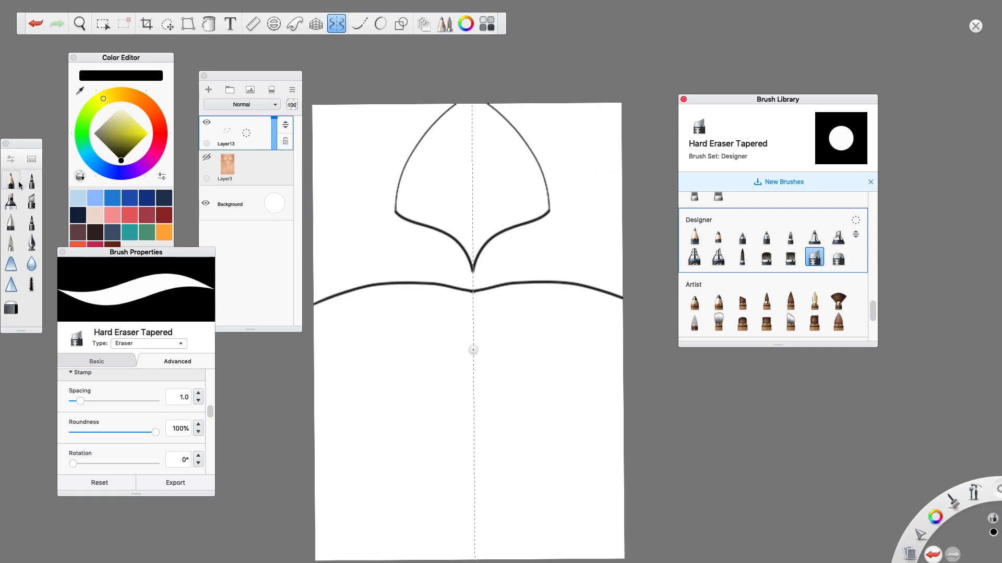
Step: Show Layer3 and redraw the mirrored armholes as rounded curves from shoulder to side, using the Inking Pen with Steady Stroke
click(36, 242)
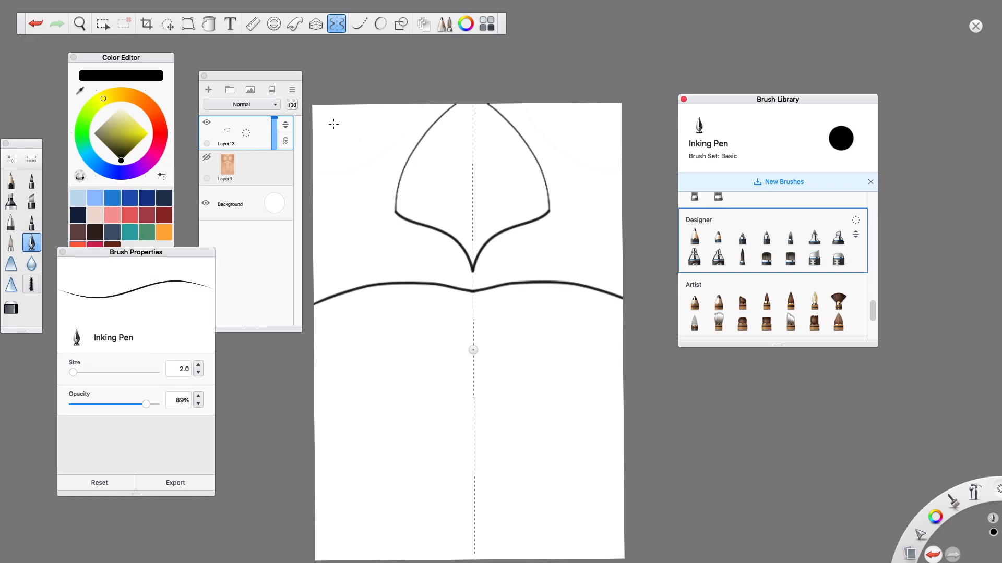
click(207, 159)
mouse_move(356, 105)
mouse_down()
mouse_move(374, 182)
mouse_move(351, 224)
mouse_move(314, 235)
mouse_up()
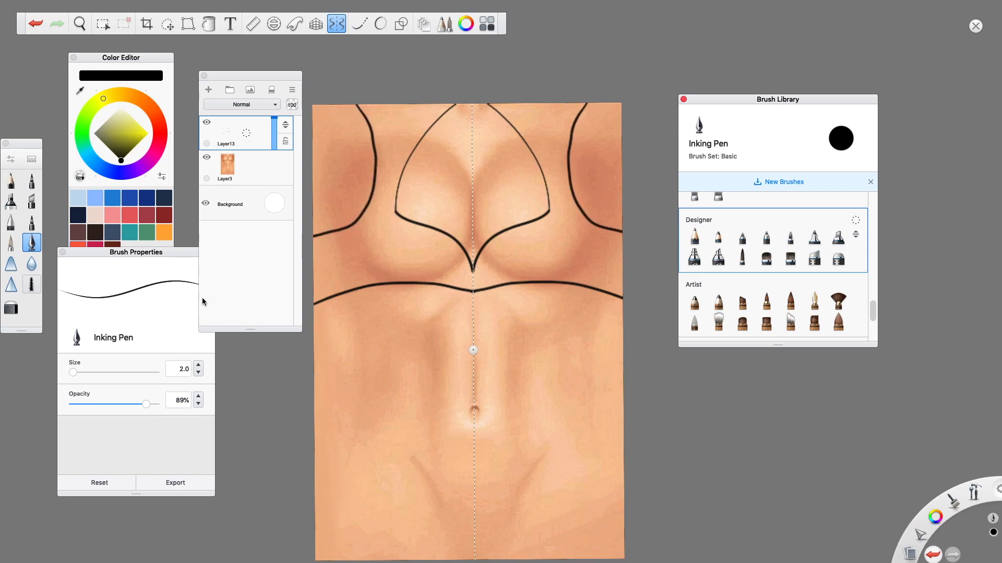
click(35, 24)
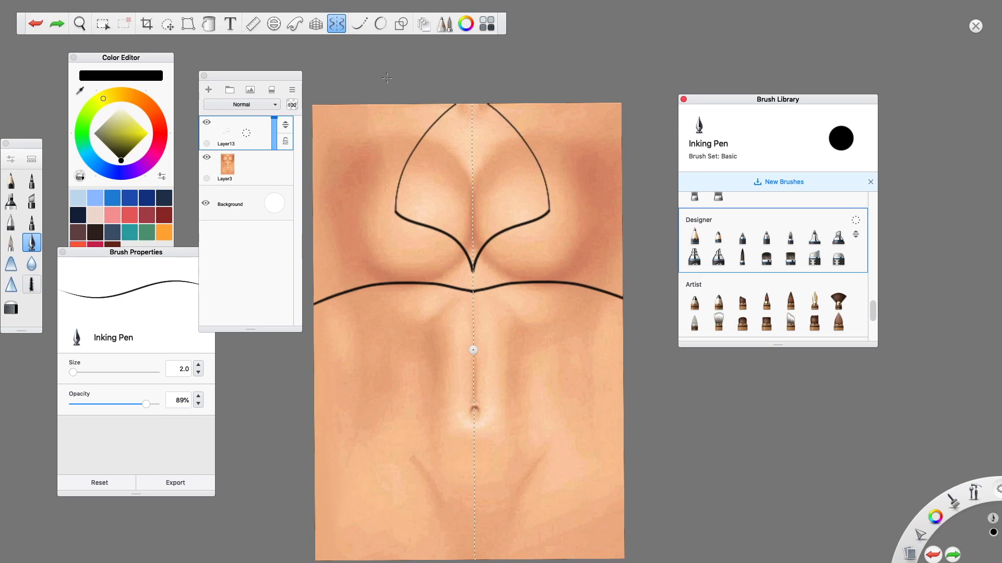
click(360, 24)
mouse_move(342, 104)
mouse_down()
mouse_move(363, 149)
mouse_move(358, 201)
mouse_move(309, 246)
mouse_up()
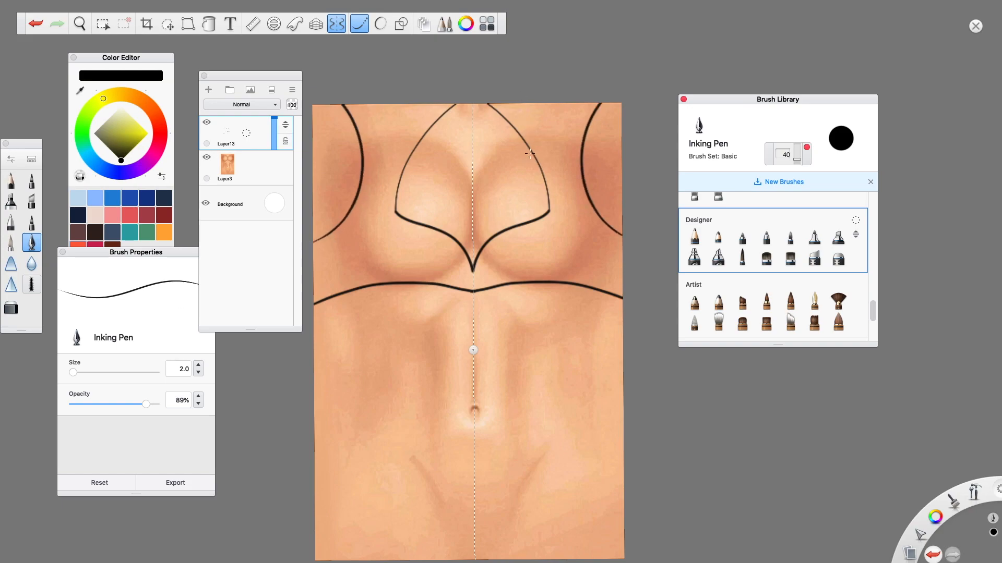
mouse_move(511, 170)
mouse_down()
mouse_move(505, 226)
mouse_move(471, 254)
mouse_move(471, 292)
mouse_up()
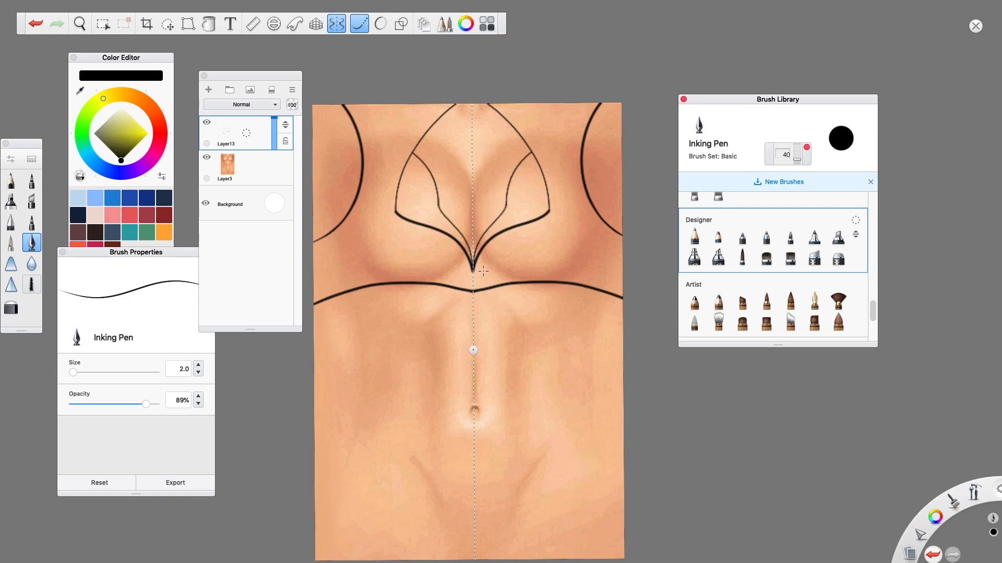
click(36, 24)
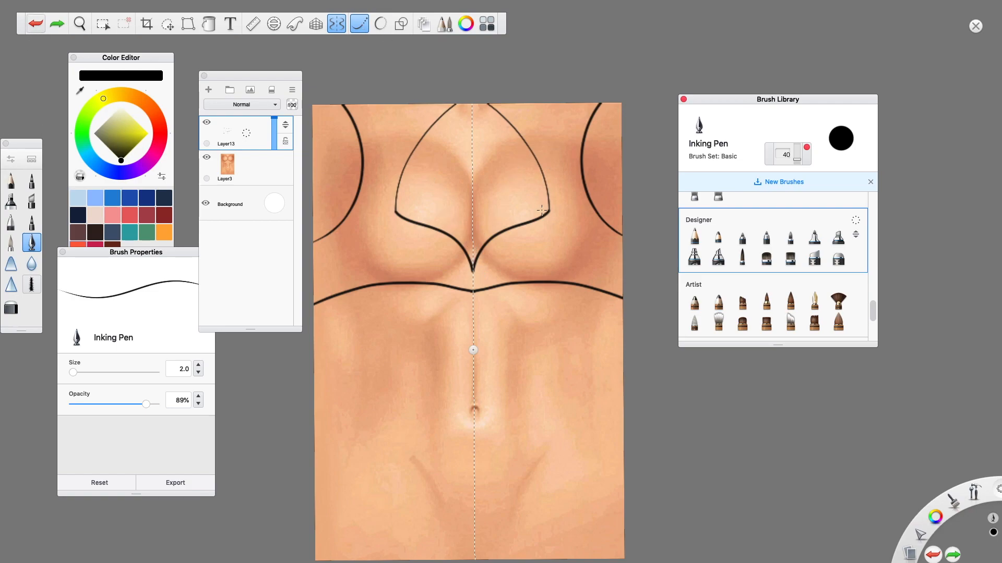
mouse_move(546, 193)
mouse_down()
mouse_move(518, 198)
mouse_move(469, 252)
mouse_move(452, 248)
mouse_up()
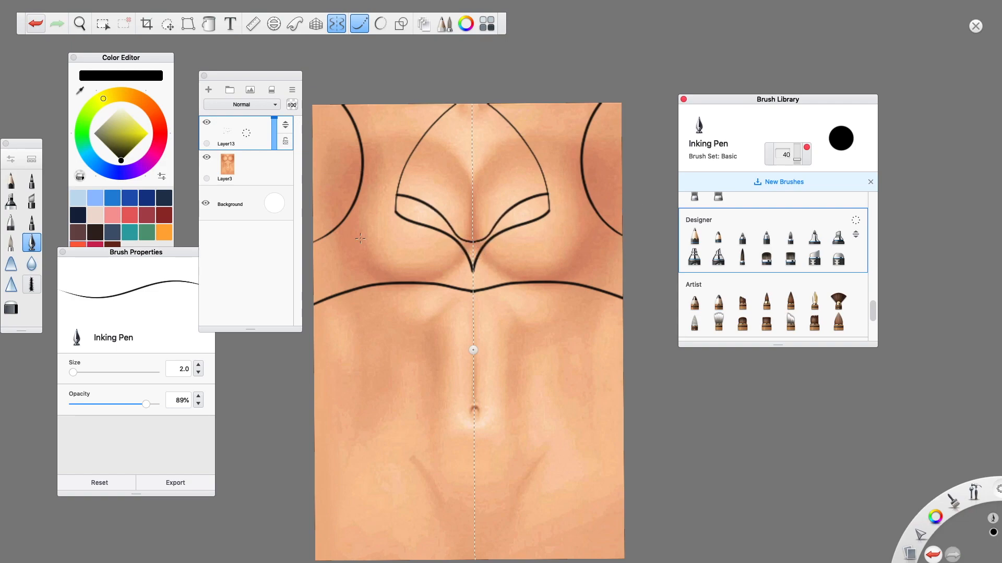
click(35, 23)
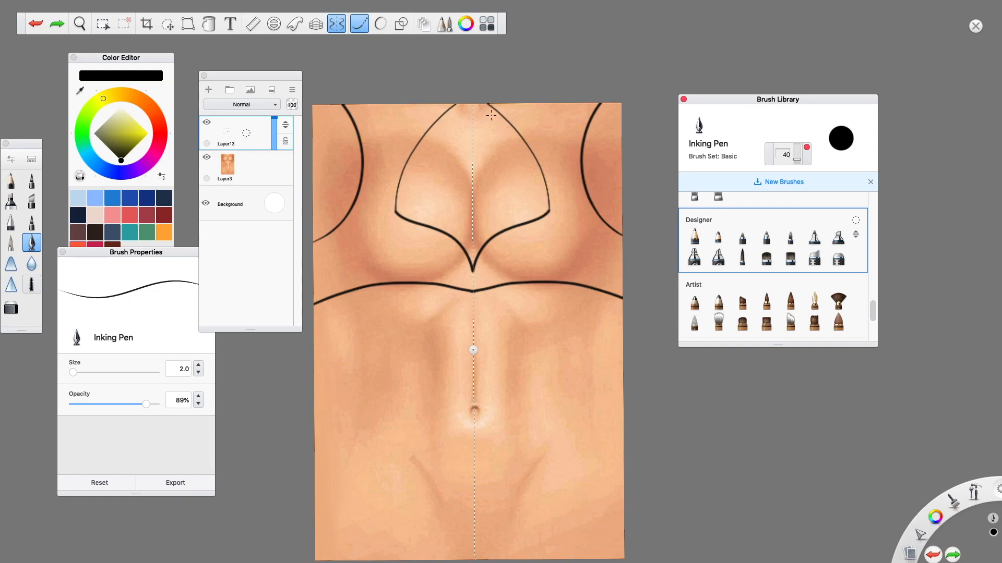
drag(547, 106, 563, 115)
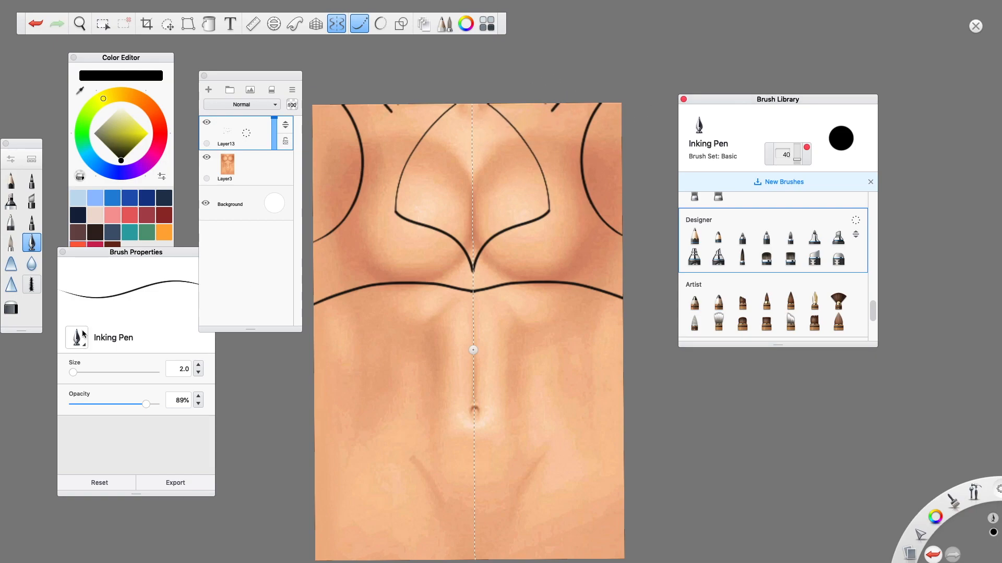
click(35, 24)
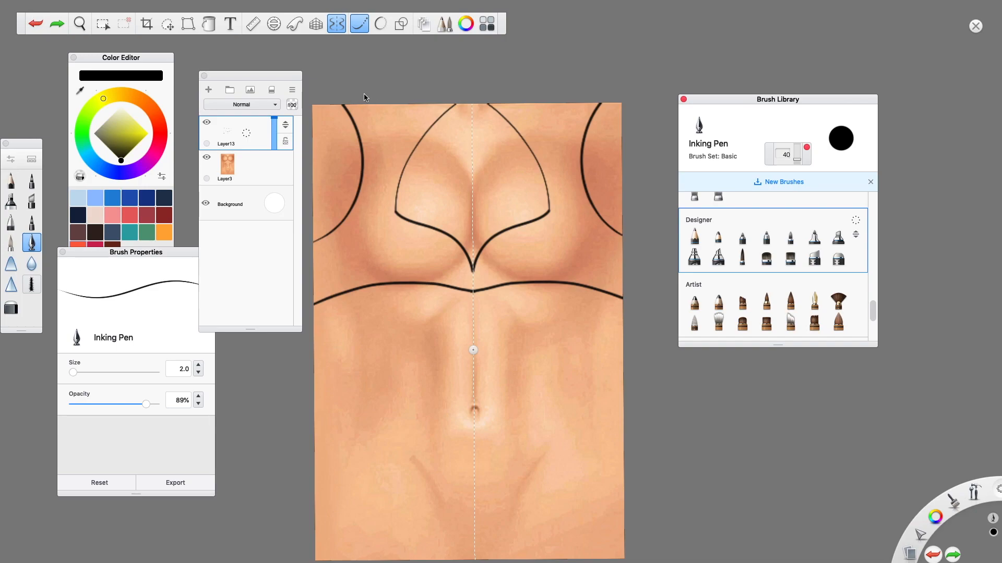
mouse_move(376, 190)
mouse_down()
mouse_move(411, 108)
mouse_move(449, 85)
mouse_up()
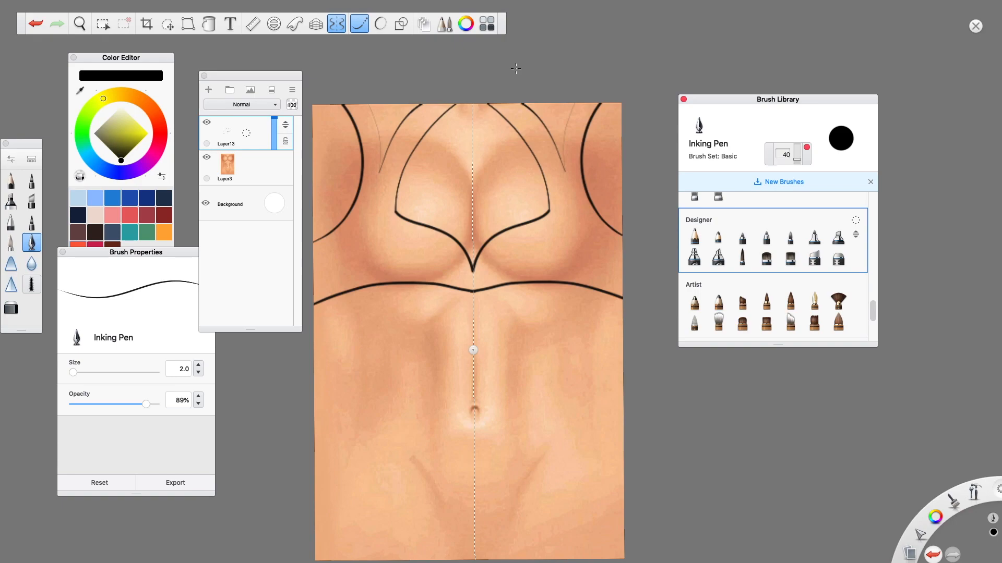
key(ctrl+z)
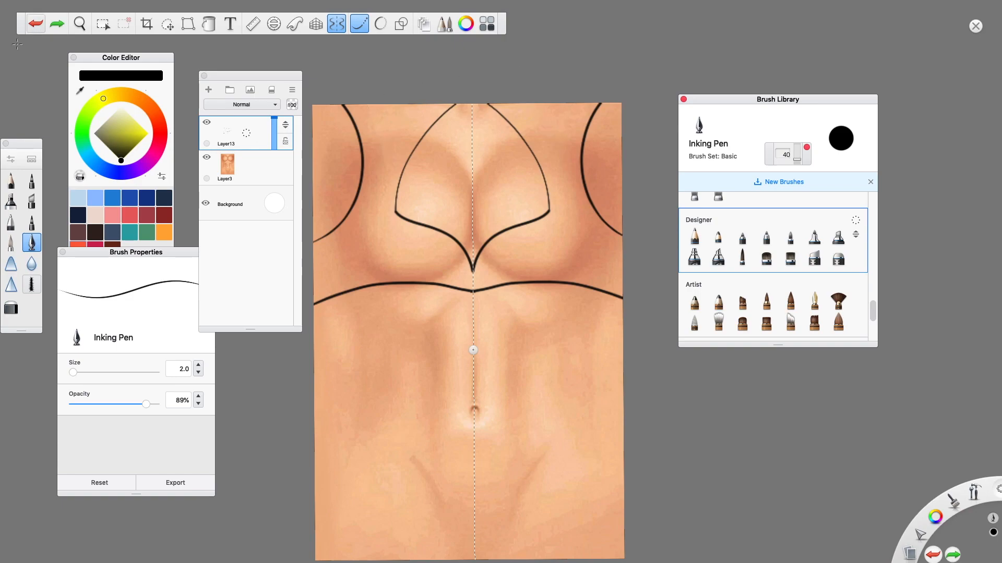
Step: Draw mirrored V-shaped cutouts pointing down over the upper chest, splitting each shoulder strap into two bands
click(207, 157)
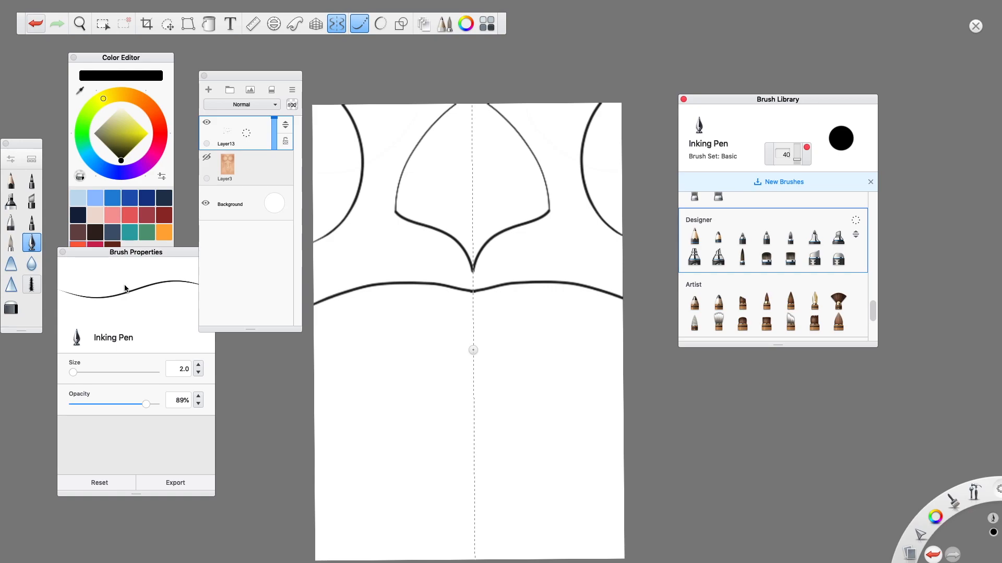
click(206, 157)
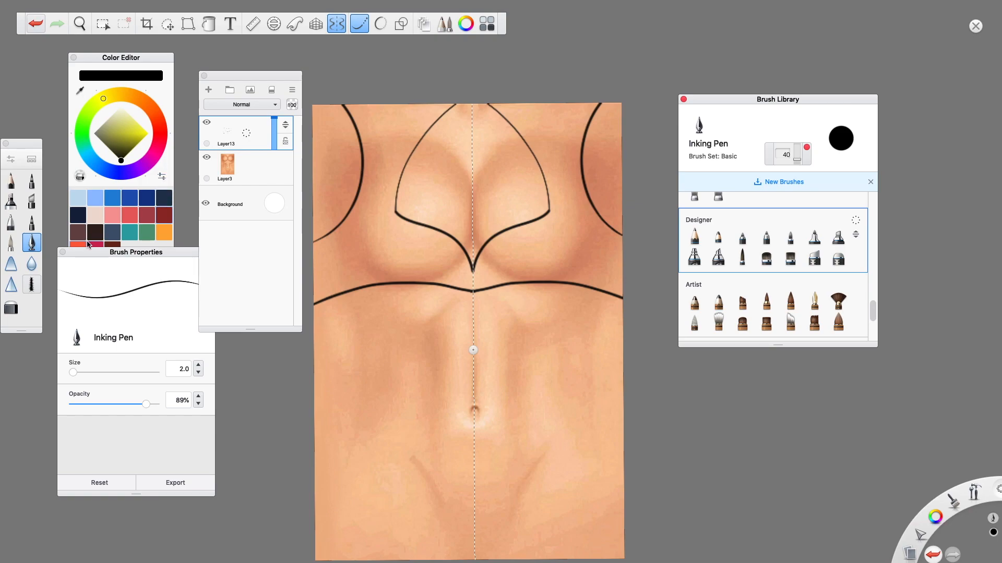
mouse_move(359, 105)
mouse_down()
mouse_move(392, 206)
mouse_move(395, 168)
mouse_move(425, 119)
mouse_move(485, 60)
mouse_up()
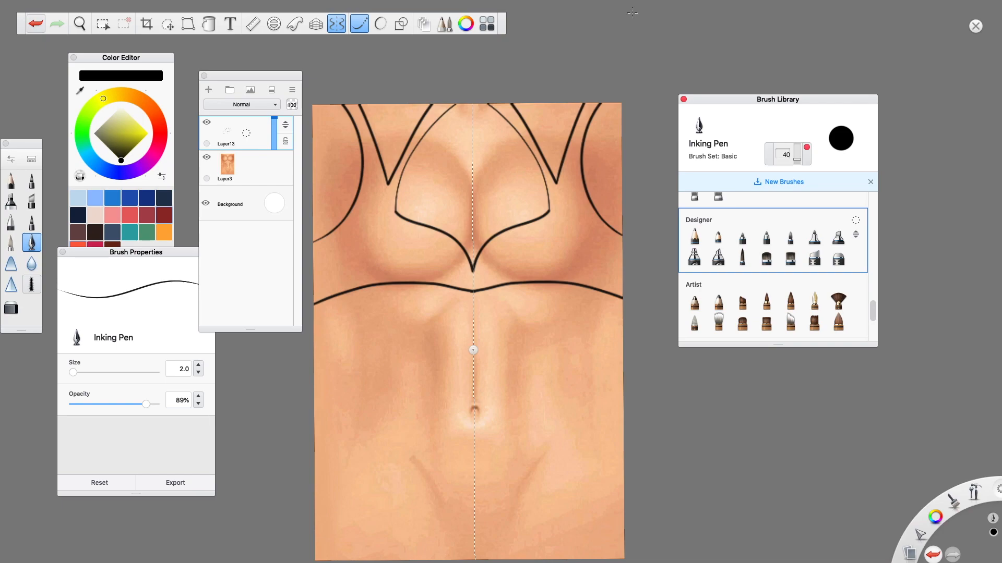
Step: Try a Magic Wand selection of the top's interior with tolerance 109, choose salmon pink and add a new layer
click(103, 24)
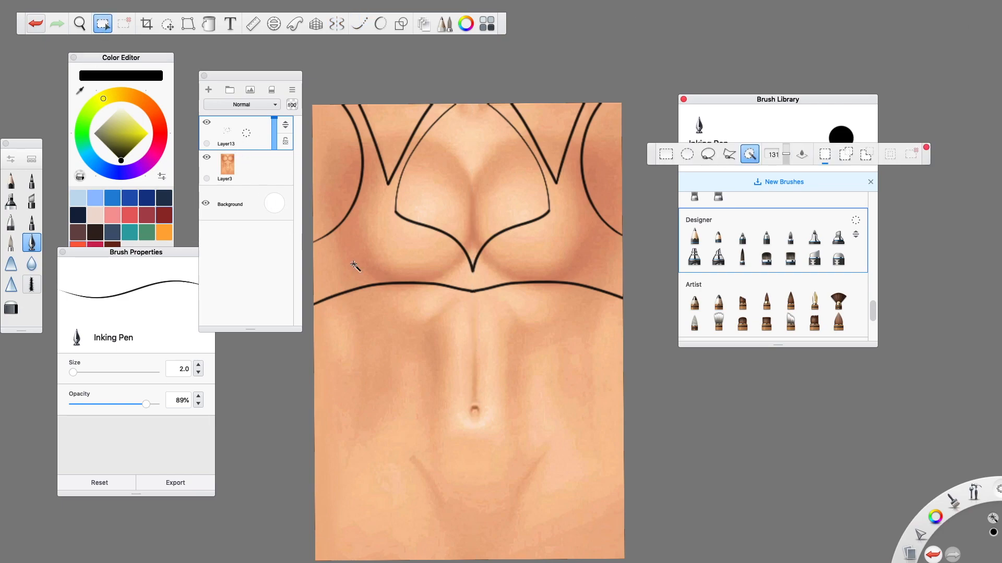
click(402, 255)
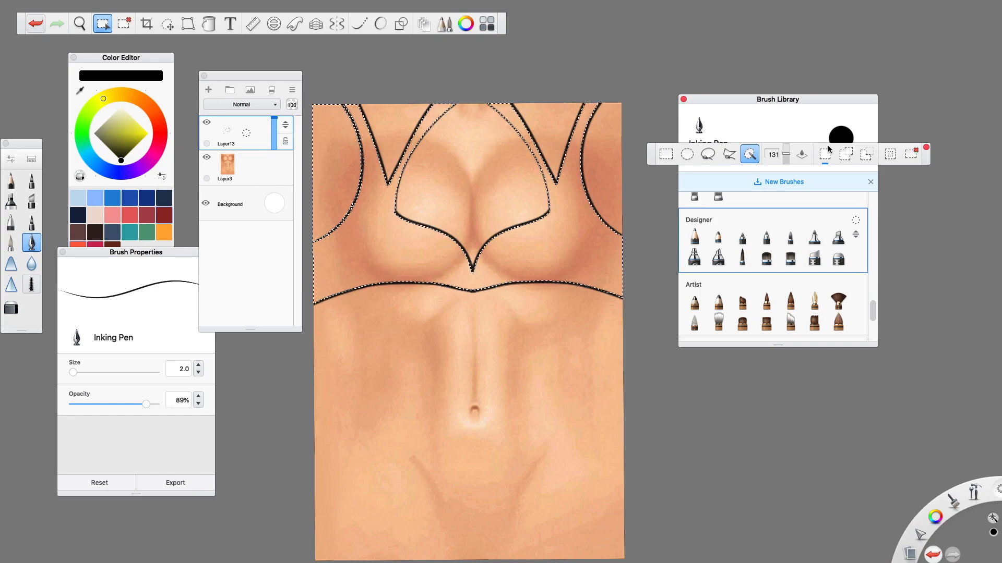
drag(786, 154, 786, 157)
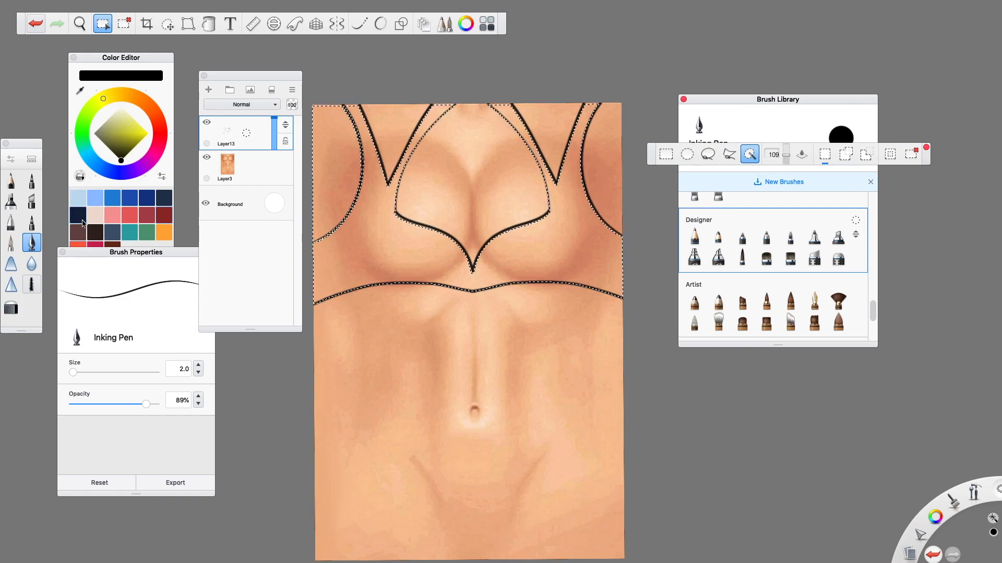
click(112, 215)
click(241, 104)
click(202, 92)
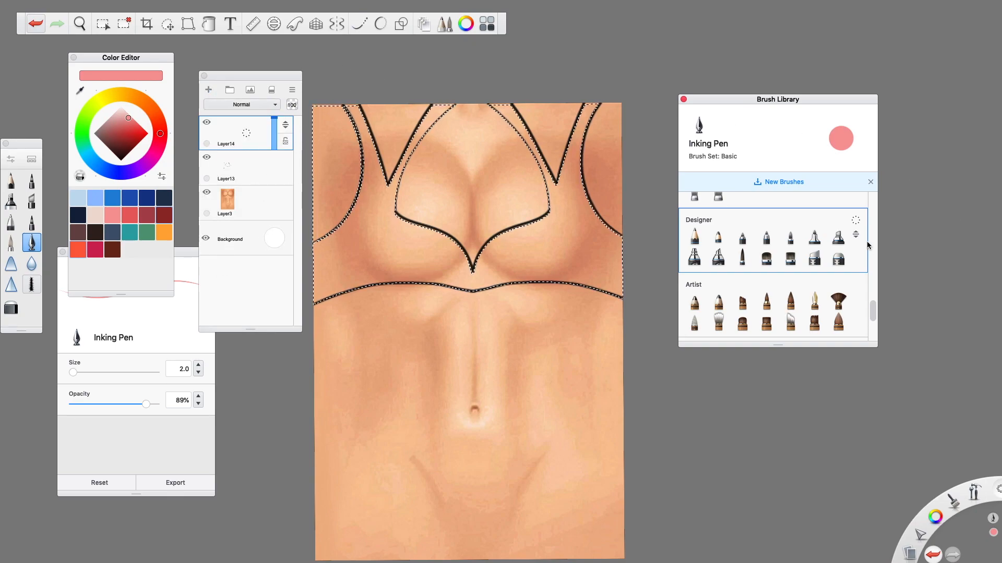
Step: Try a linear gradient fill from salmon pink to orange across the selected top, and undo it
click(209, 23)
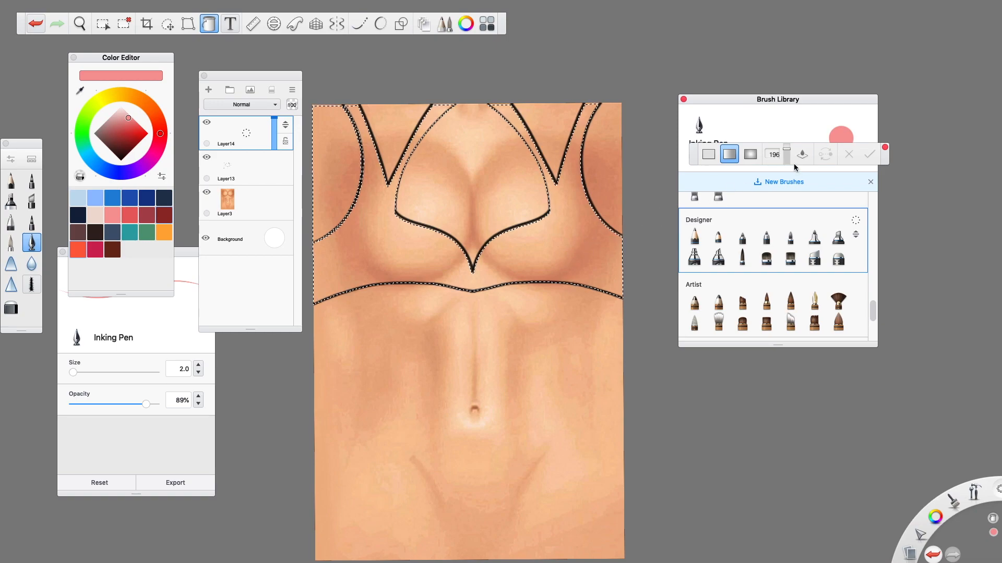
click(570, 240)
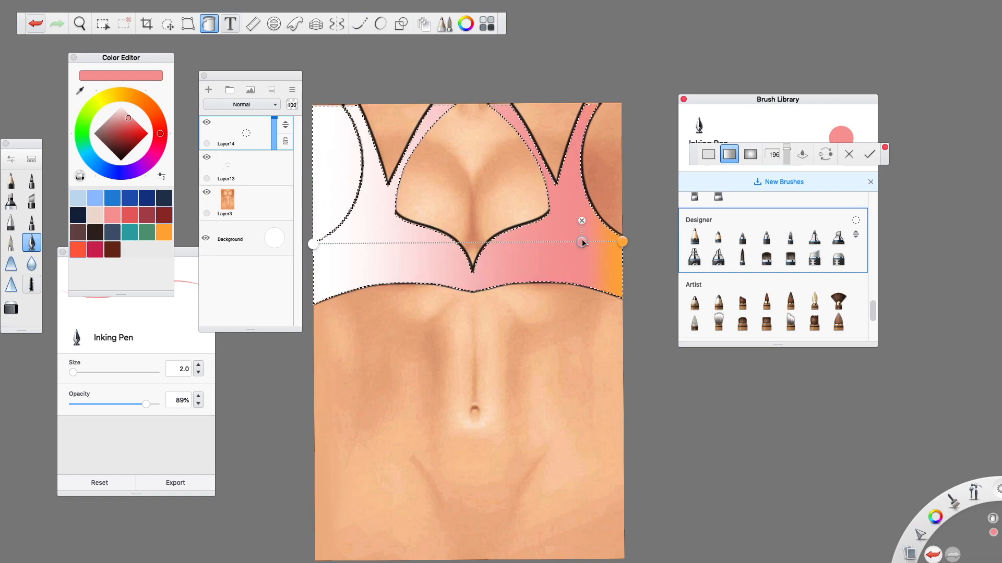
drag(401, 272, 317, 271)
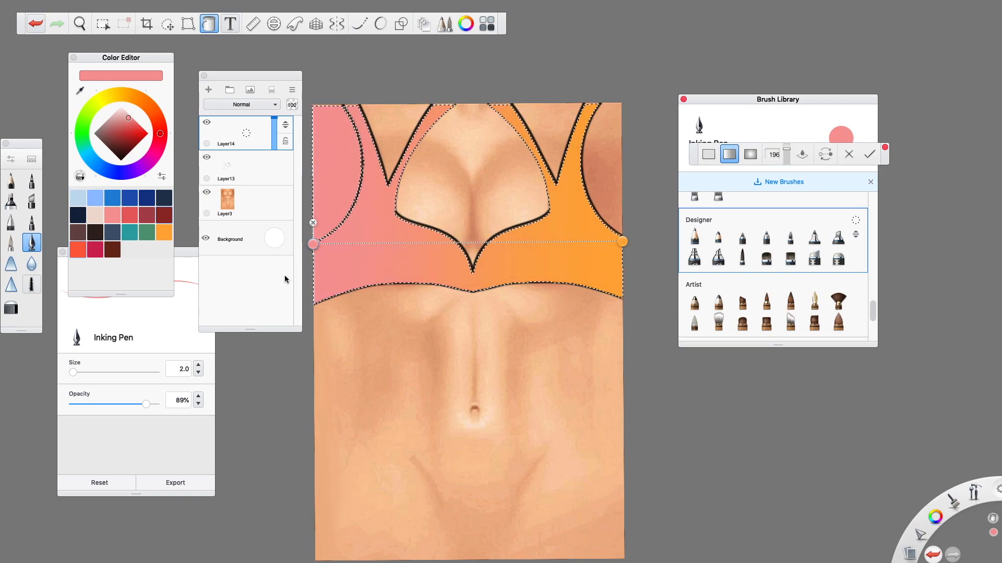
click(36, 23)
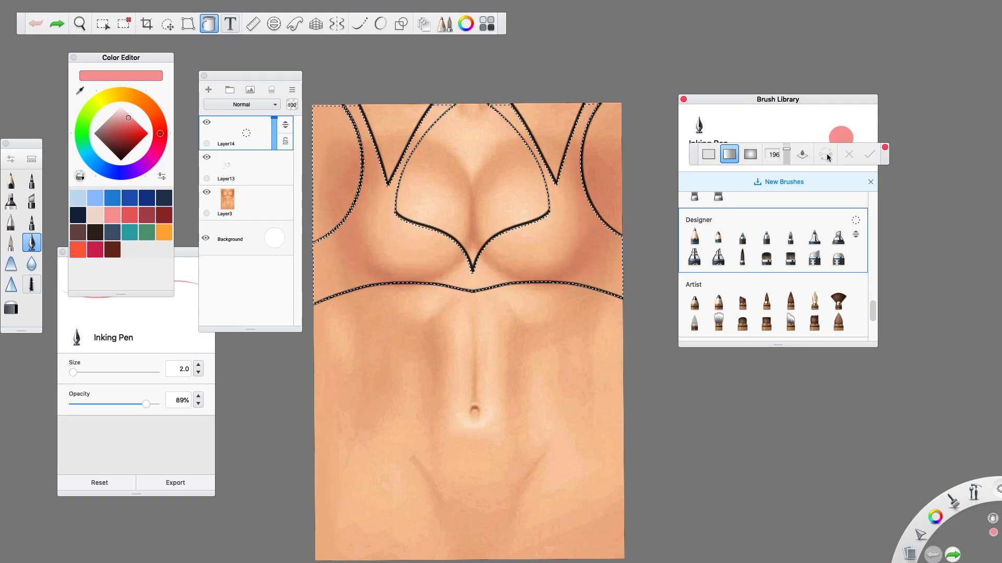
Step: Try a solid salmon-pink fill on the selected top, and undo it together with the new layer and the selection
click(710, 153)
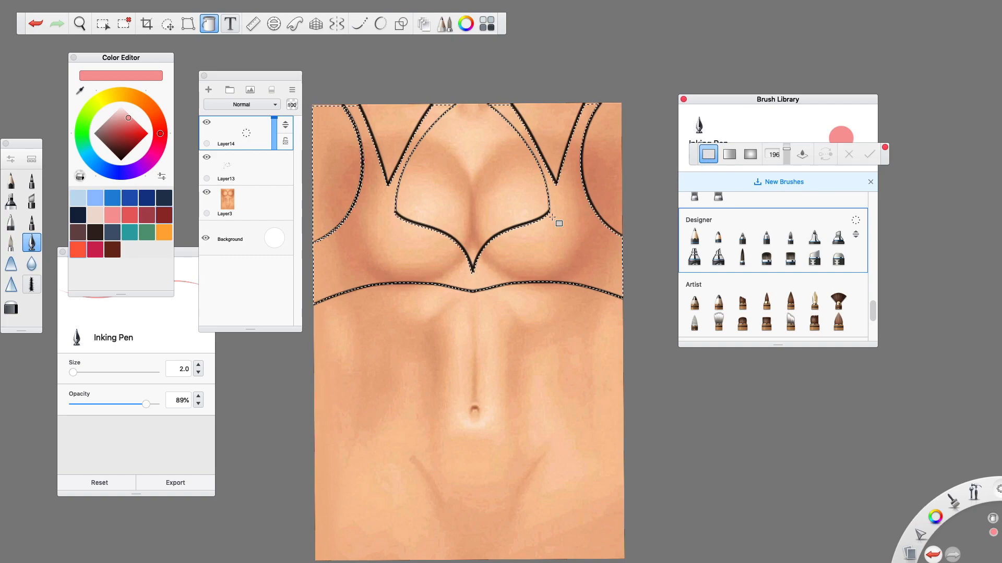
click(546, 243)
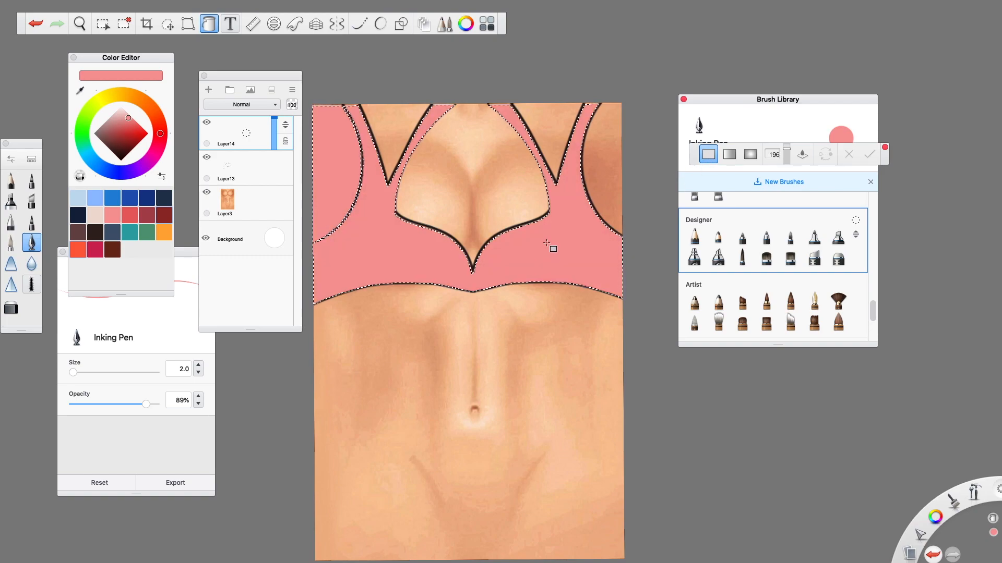
click(37, 24)
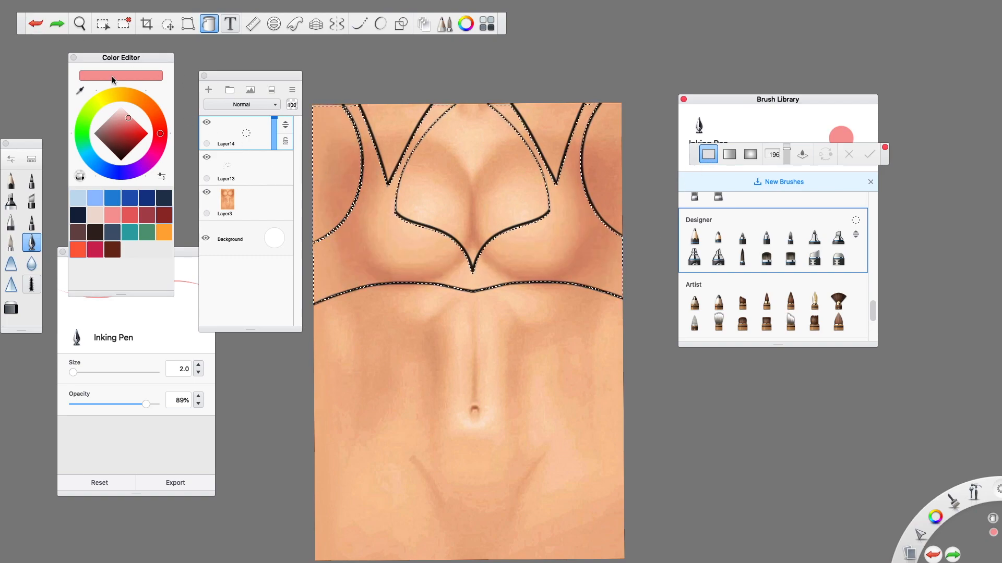
click(33, 22)
click(33, 22)
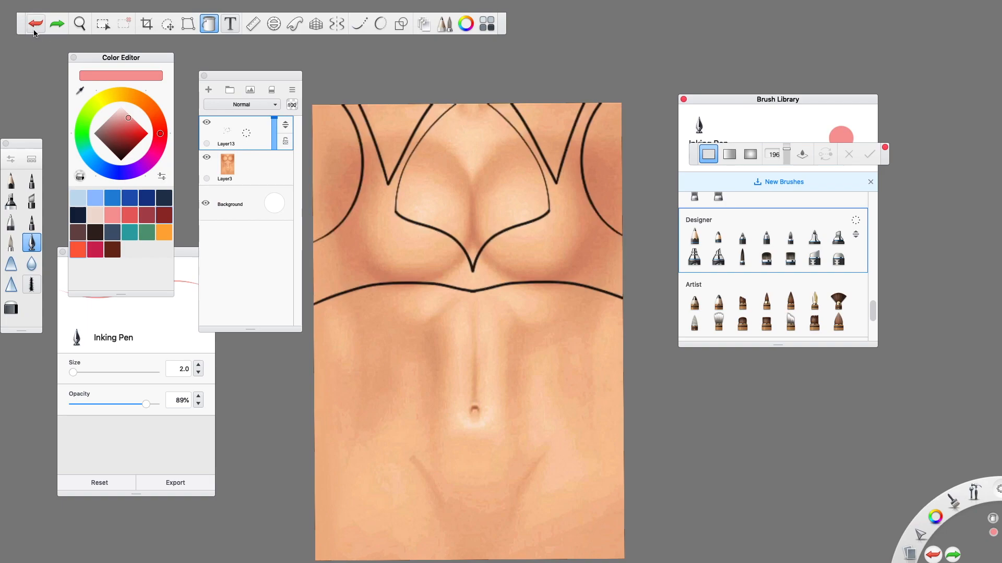
Step: Select the crop top's interior without the armholes, using the Magic Wand with tolerance 58
click(109, 27)
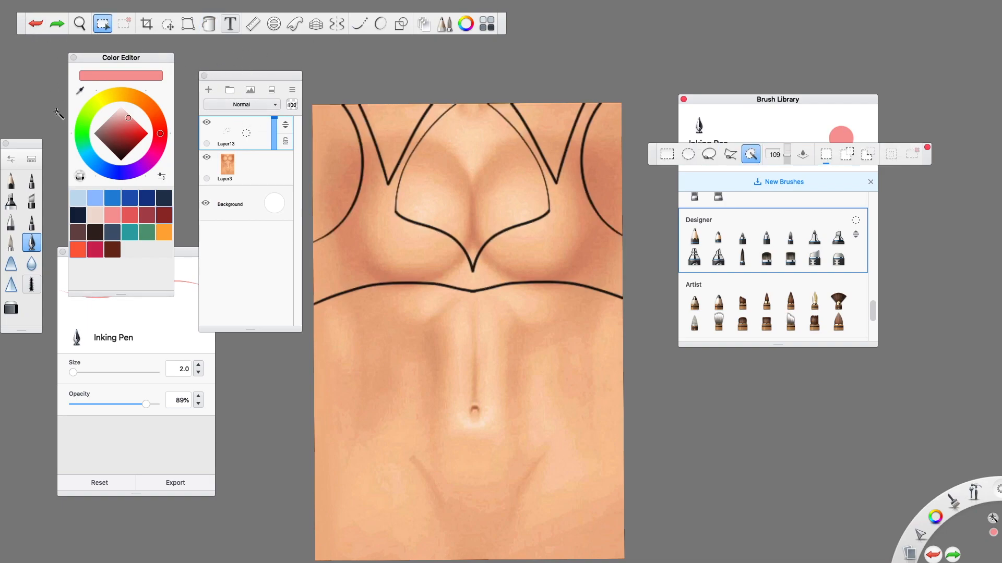
drag(787, 156, 790, 163)
click(403, 266)
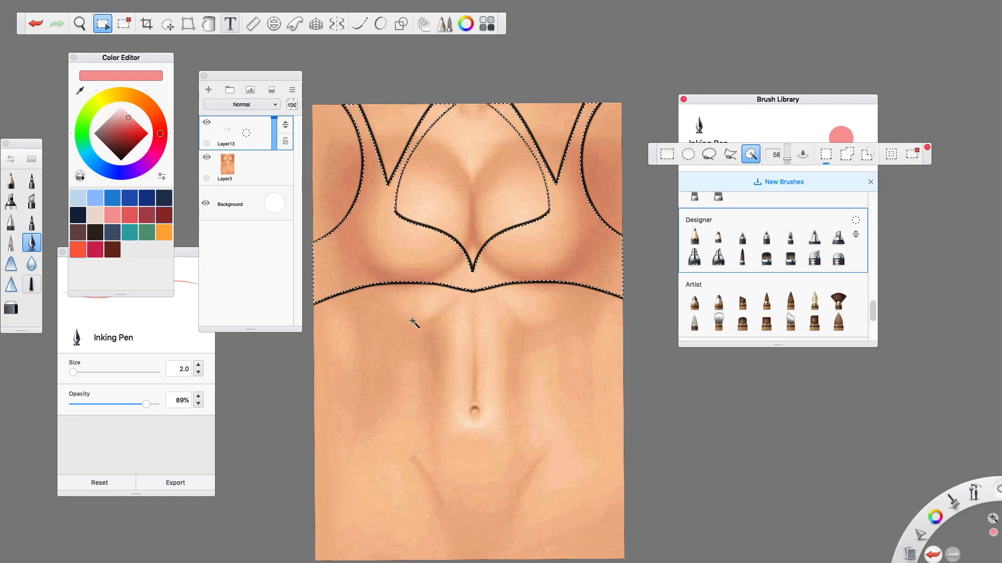
Step: Add a new layer above the outline and fill the selected top with solid salmon pink
click(208, 90)
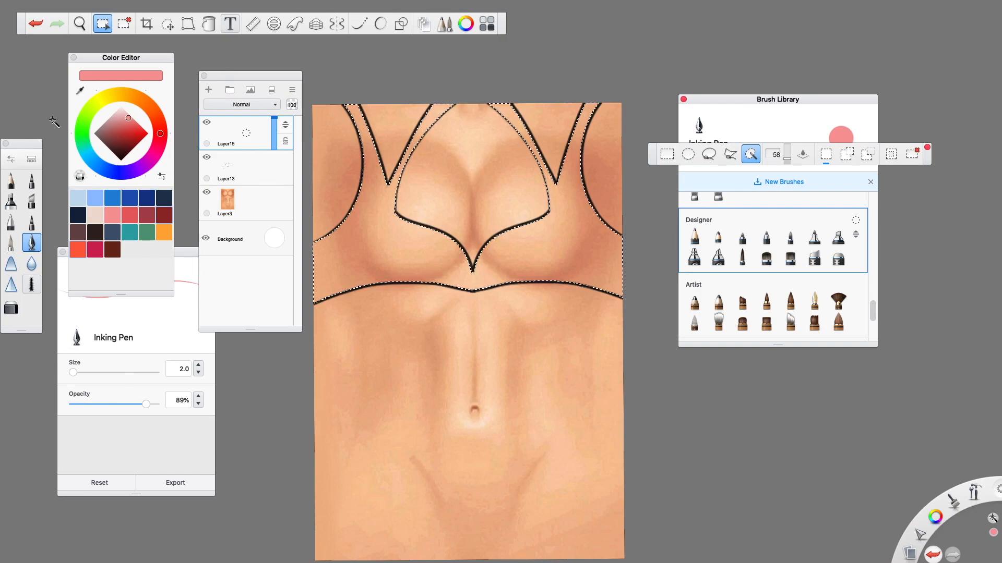
click(113, 215)
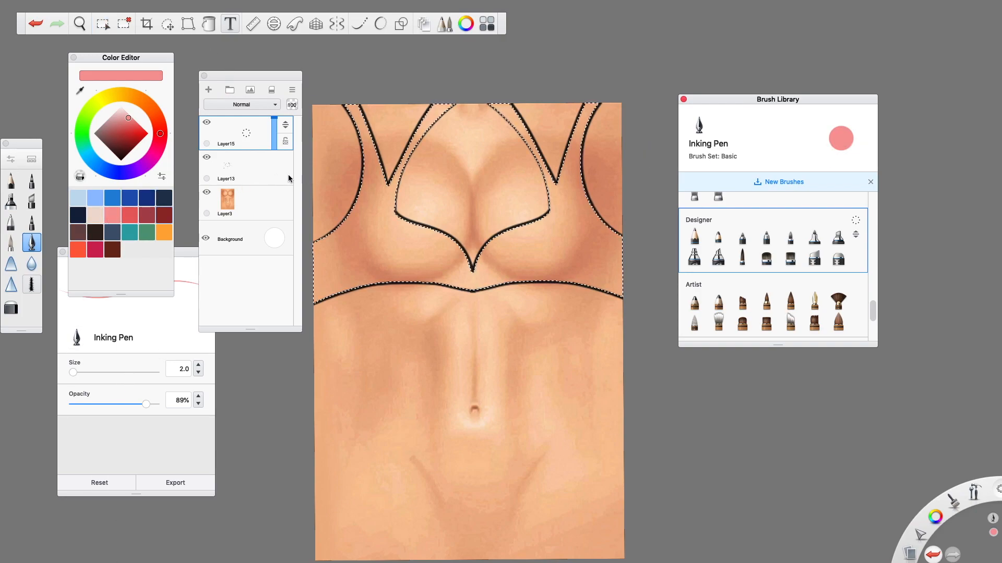
click(208, 24)
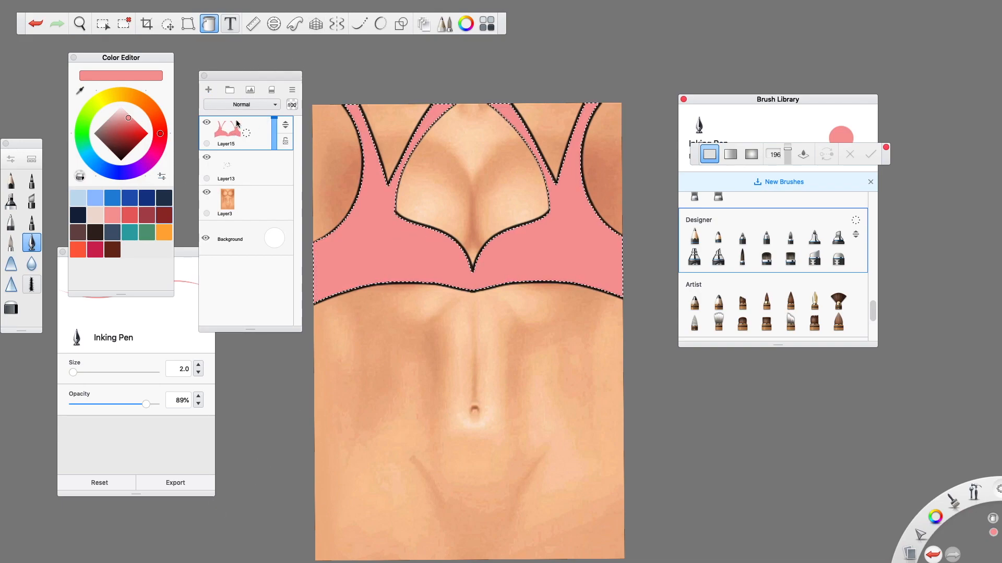
Step: Paint soft pale-yellow texture patches across the pink top with the Splatter brush
click(38, 223)
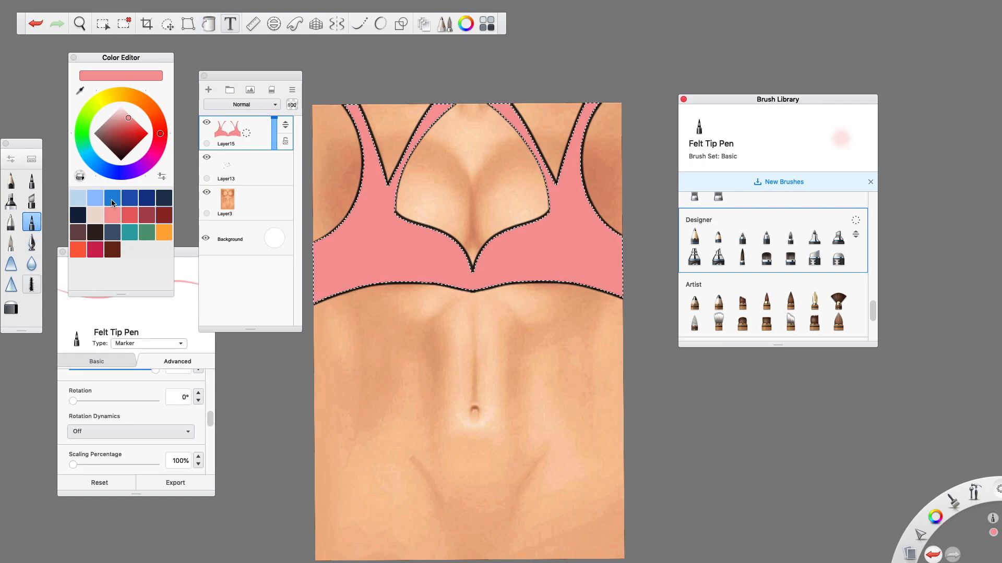
click(145, 380)
scroll(143, 376, up, 1)
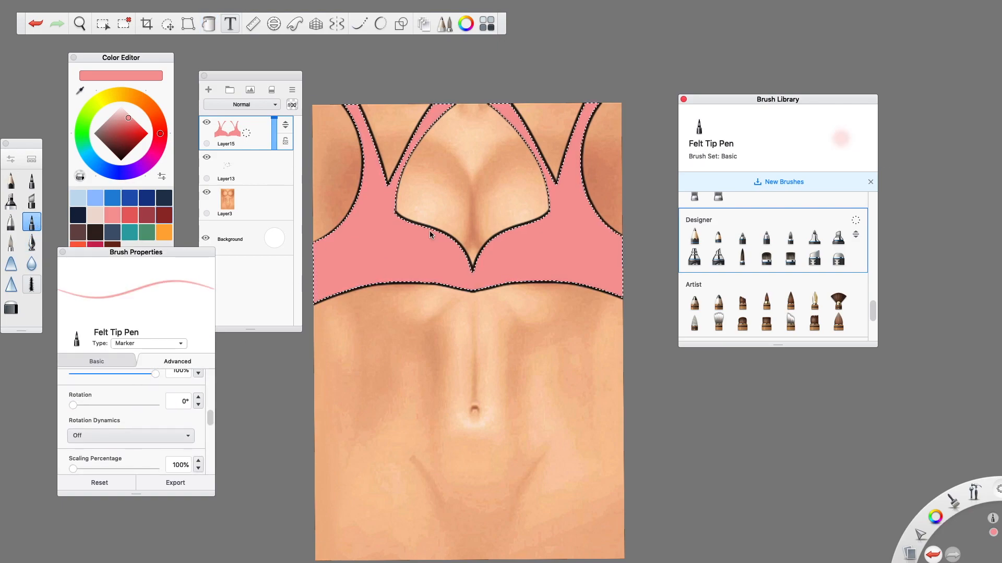
scroll(861, 308, down, 8)
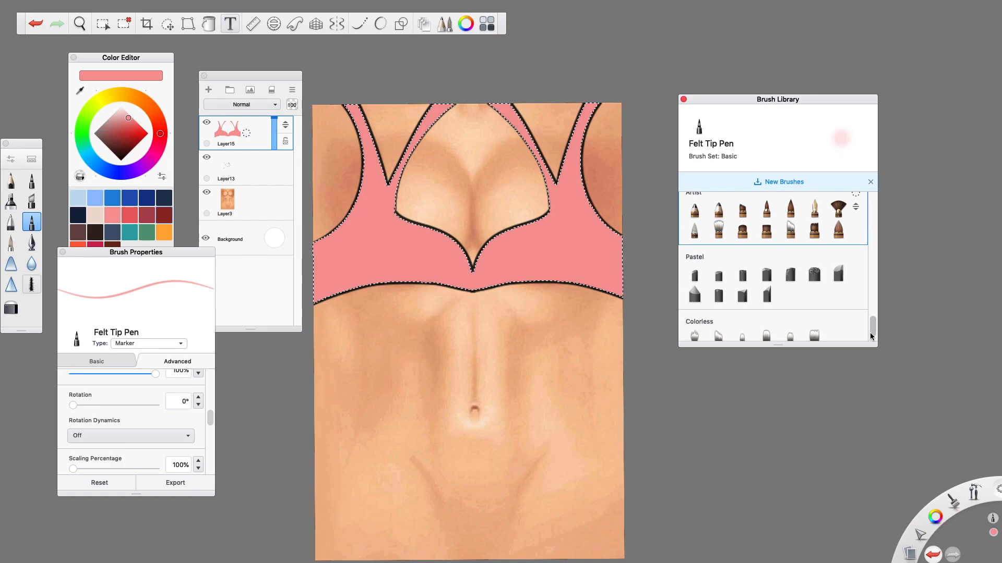
scroll(866, 282, down, 3)
scroll(866, 272, up, 4)
click(790, 230)
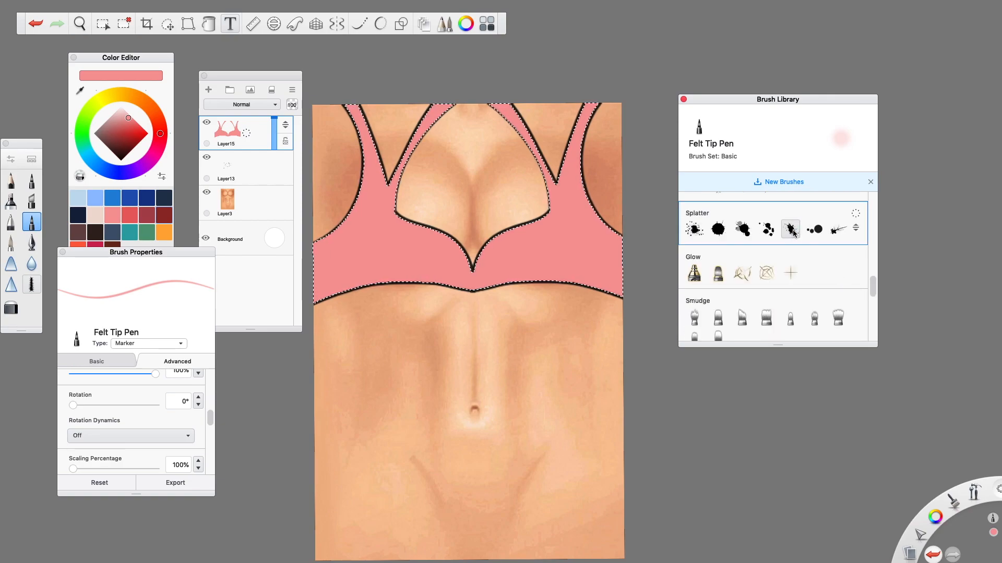
click(136, 151)
mouse_move(159, 134)
mouse_down()
mouse_move(104, 98)
mouse_move(121, 95)
mouse_move(105, 98)
mouse_up()
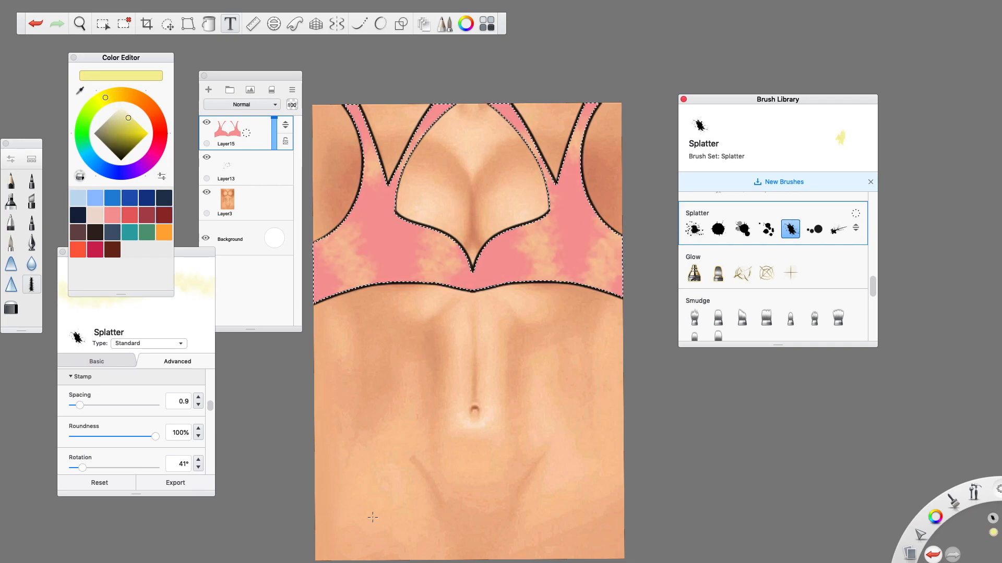
Step: Add a new layer in Hard Light blend mode and paint bright yellow splatter over the pale patches
click(208, 91)
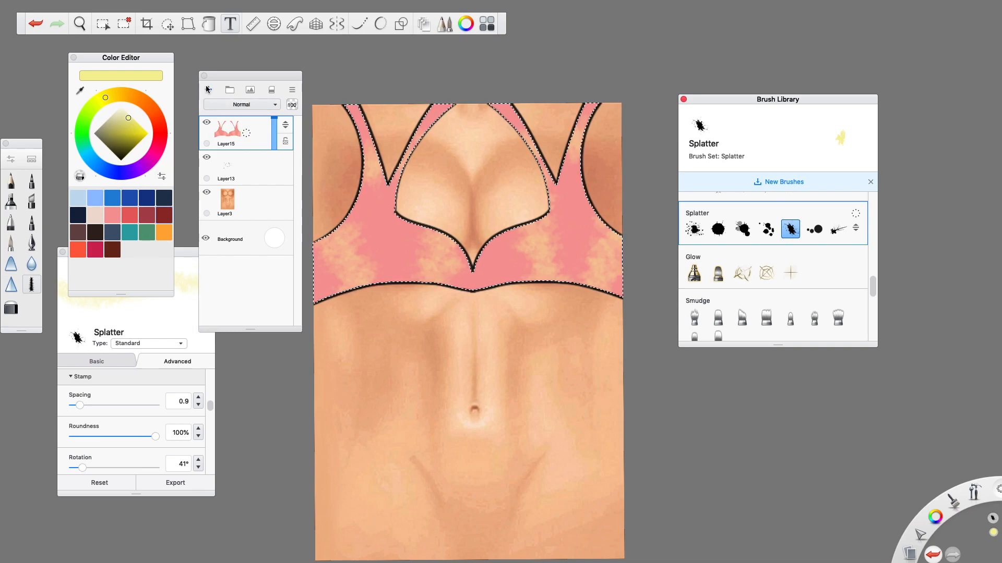
click(209, 91)
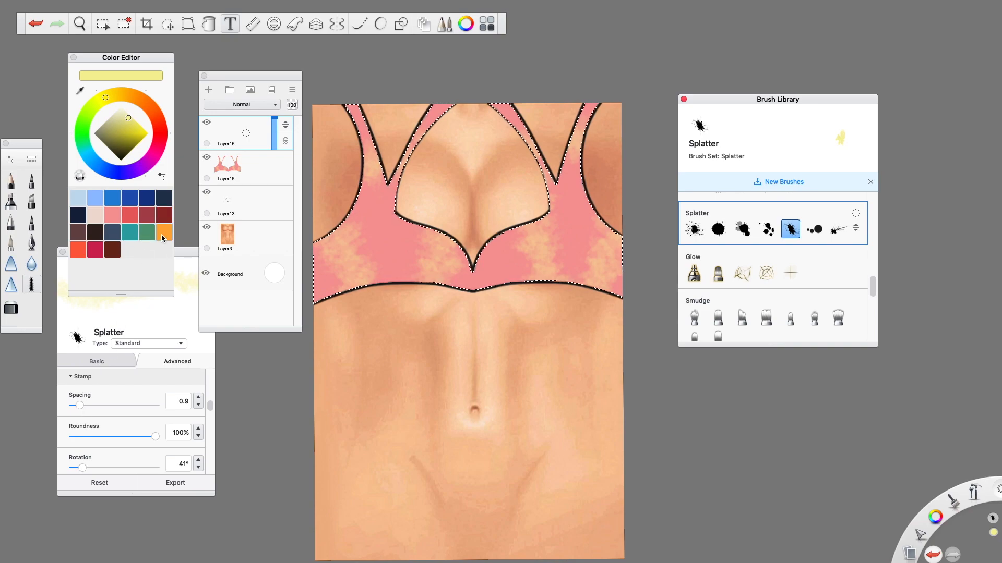
click(164, 232)
click(107, 98)
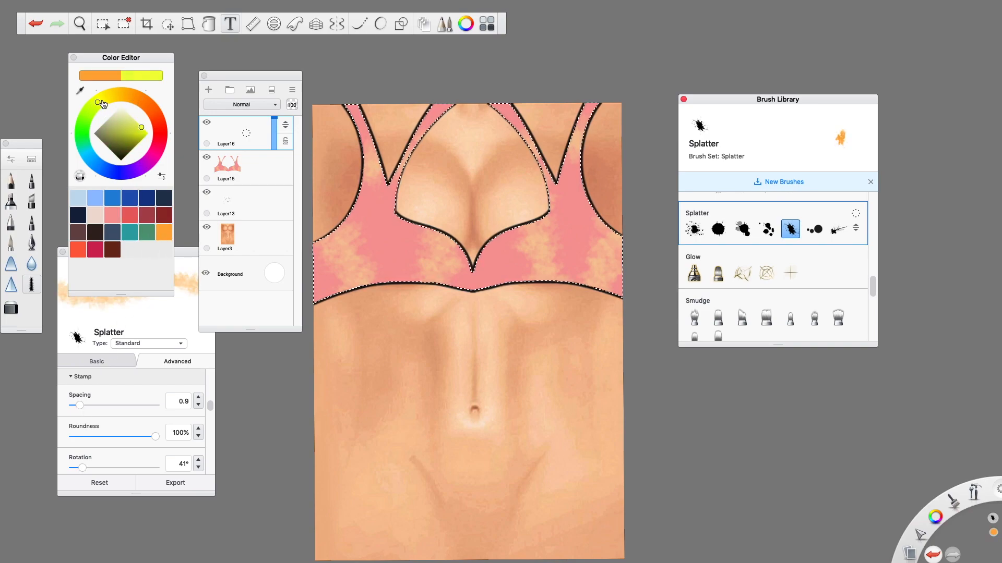
click(249, 105)
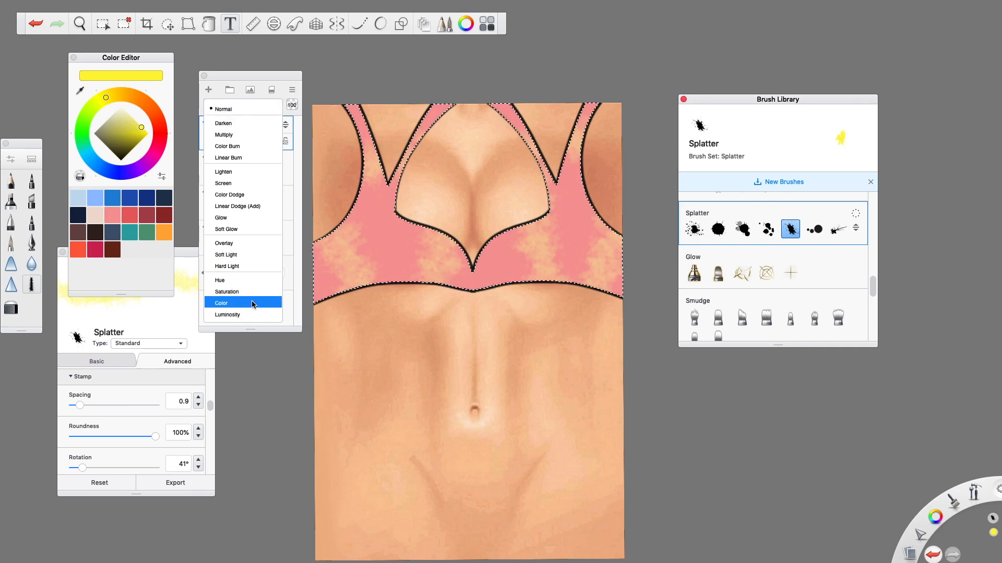
click(255, 266)
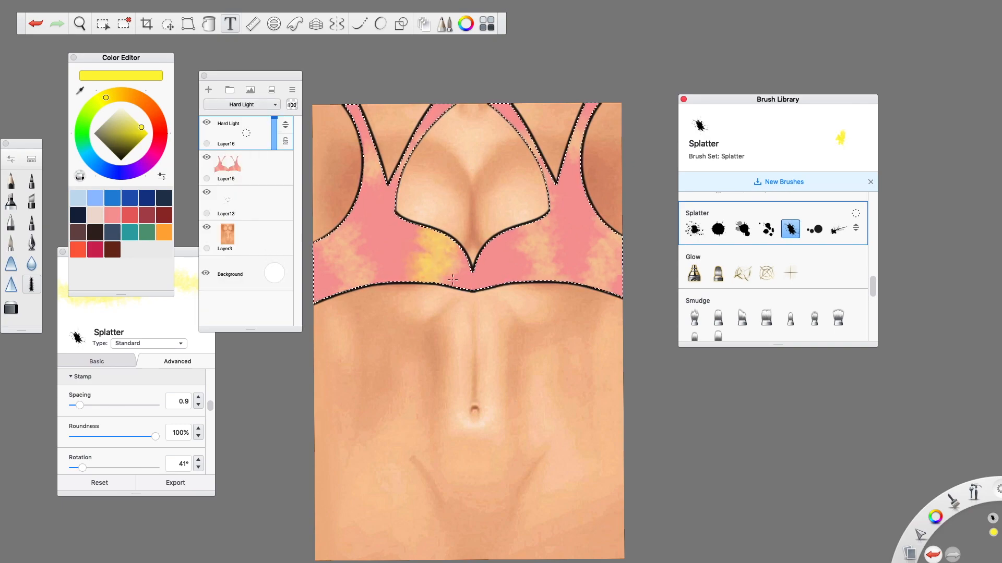
Step: Try the Glow, Color Burn, Hue, Luminosity and Color Dodge blend modes on the yellow splatter layer
click(241, 104)
click(220, 217)
click(241, 104)
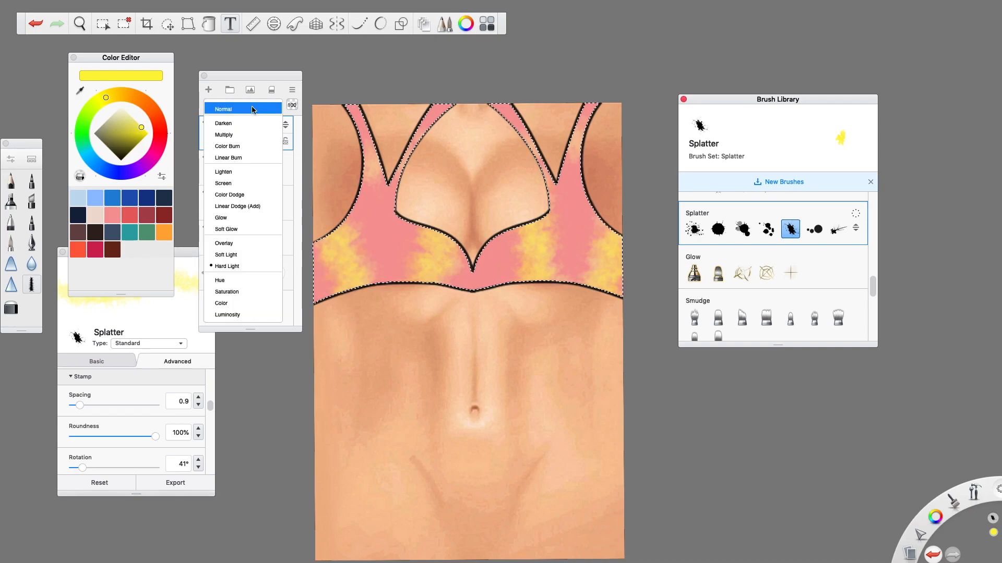
click(230, 145)
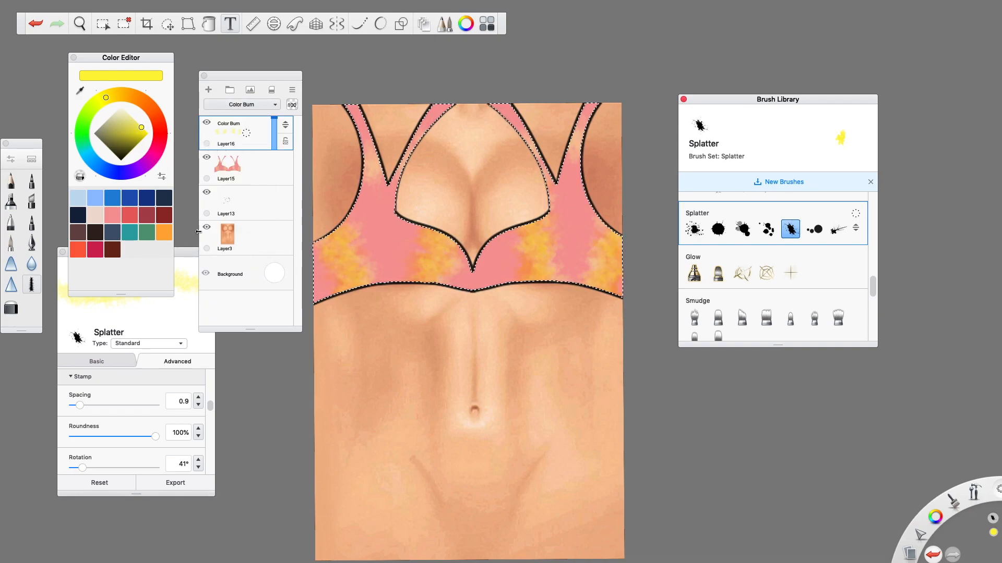
click(261, 104)
click(225, 280)
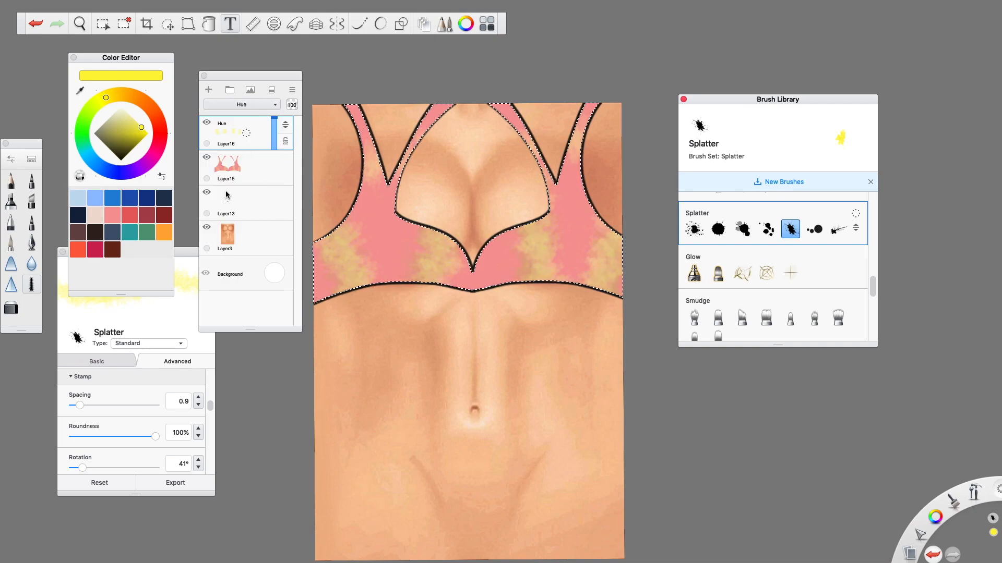
click(251, 104)
click(227, 315)
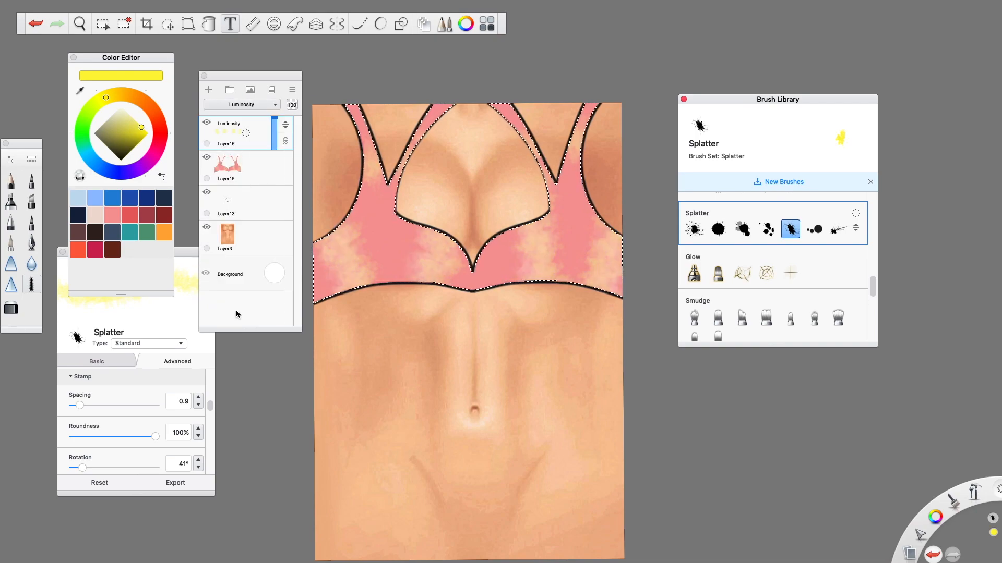
click(257, 107)
click(245, 195)
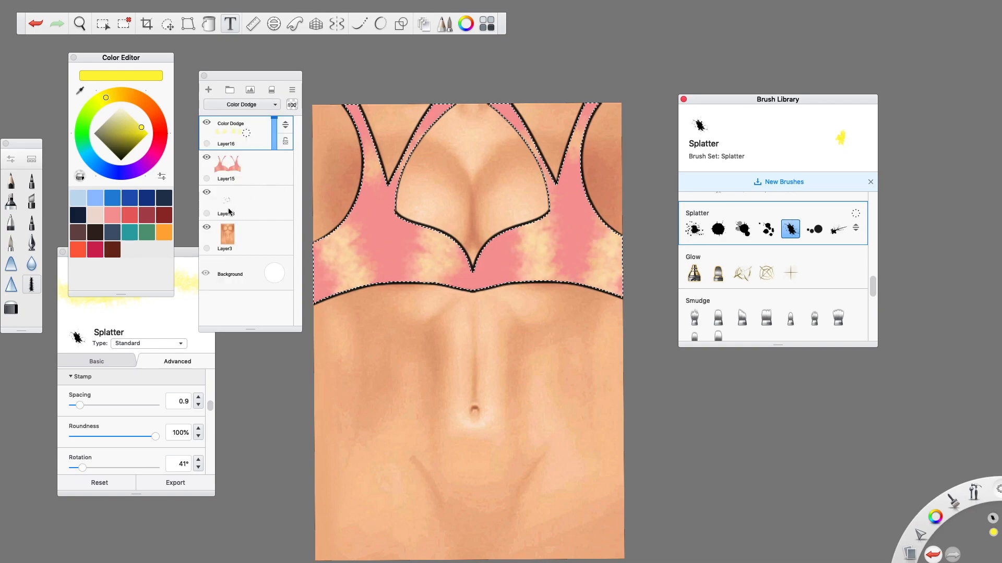
Step: Try the Linear Dodge (Add) and Lighten blend modes on the yellow splatter layer and set it to Color Burn
click(261, 103)
click(245, 207)
click(258, 106)
click(244, 174)
click(257, 105)
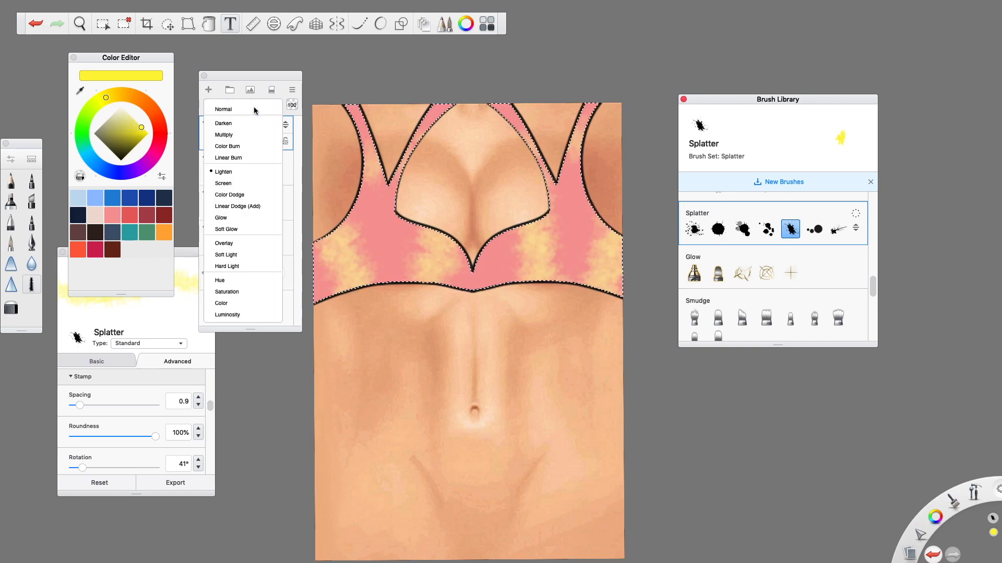
click(240, 146)
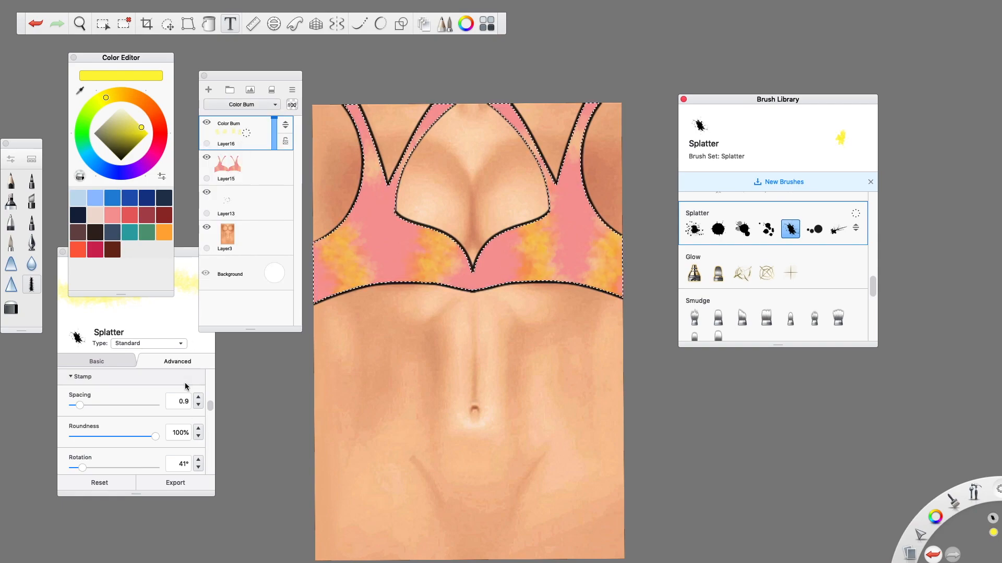
Step: Paint teal splatter over the straps, sides and centre of the top and set the splatter layer to Normal blend mode
click(136, 234)
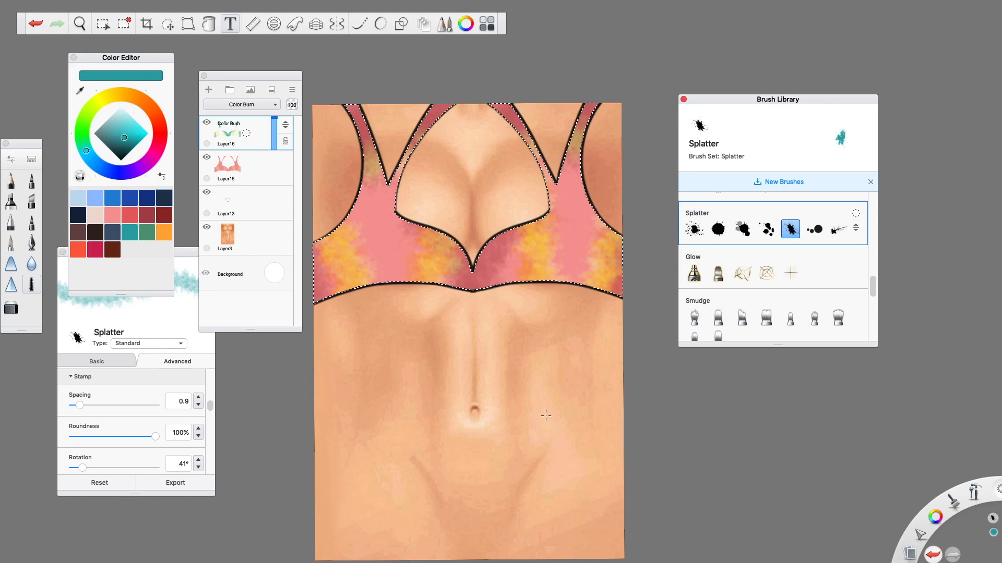
click(243, 104)
click(222, 106)
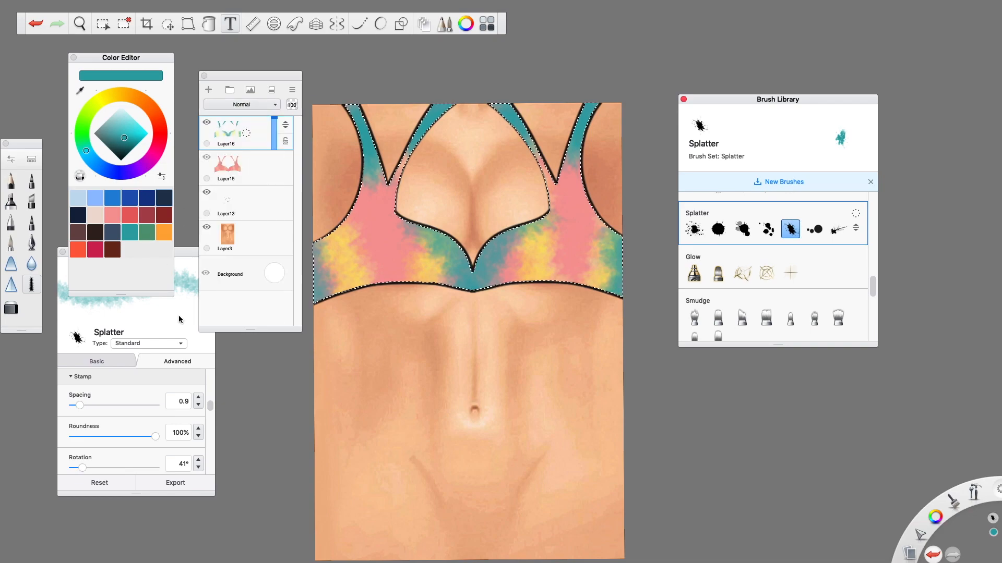
Step: Try the Lighten and Color Burn blend modes on the splatter layer and return it to Normal
click(261, 104)
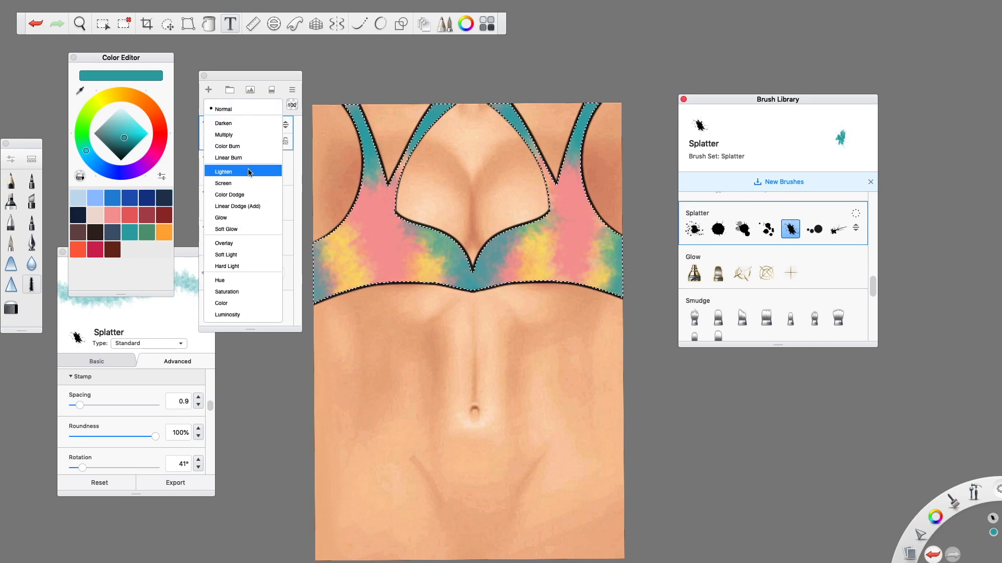
click(248, 169)
click(223, 104)
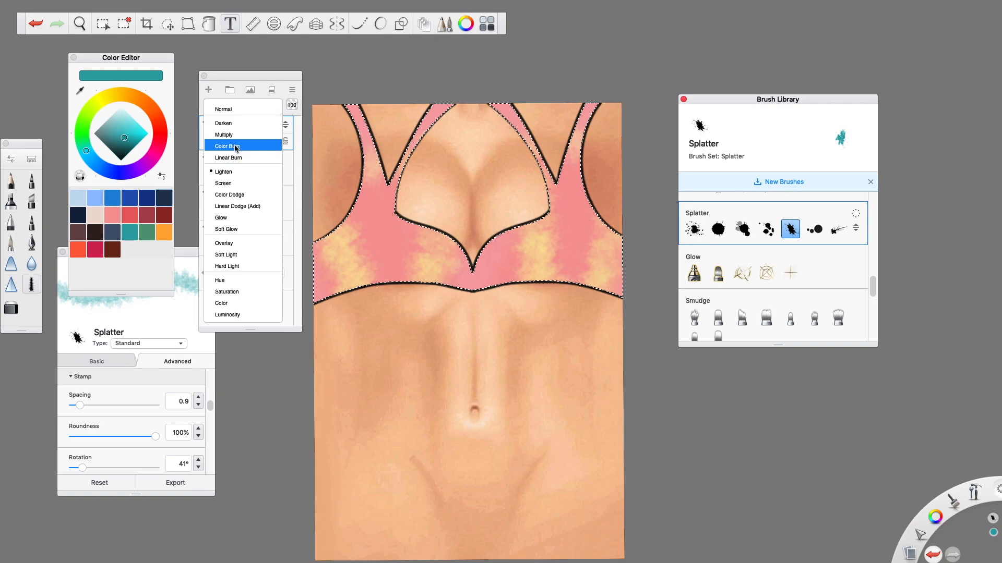
click(227, 143)
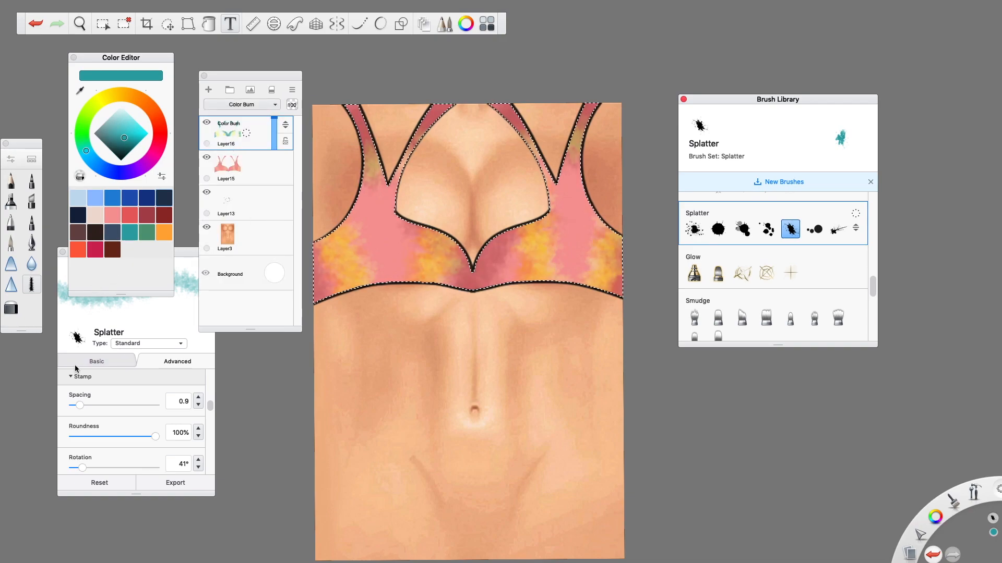
click(236, 109)
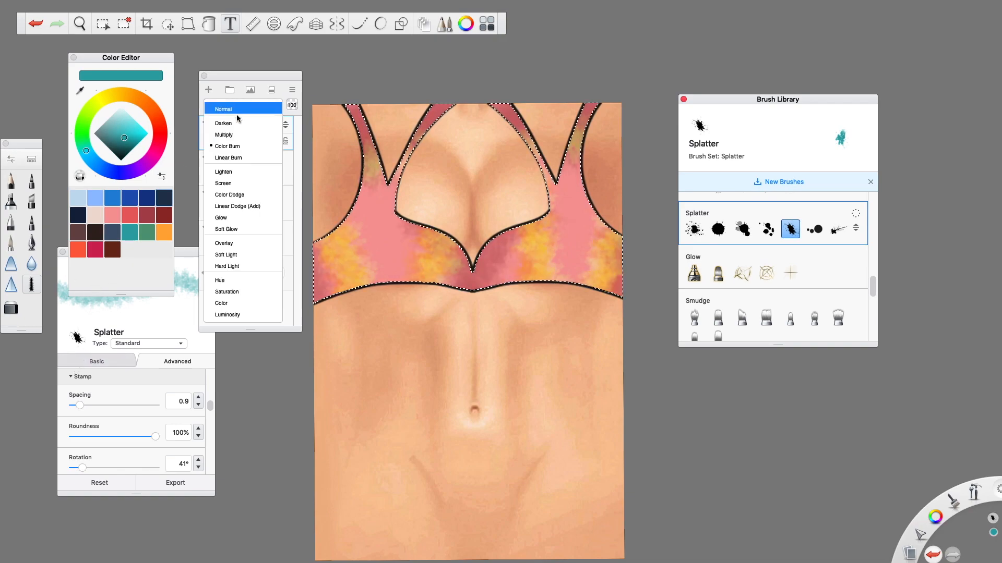
click(228, 109)
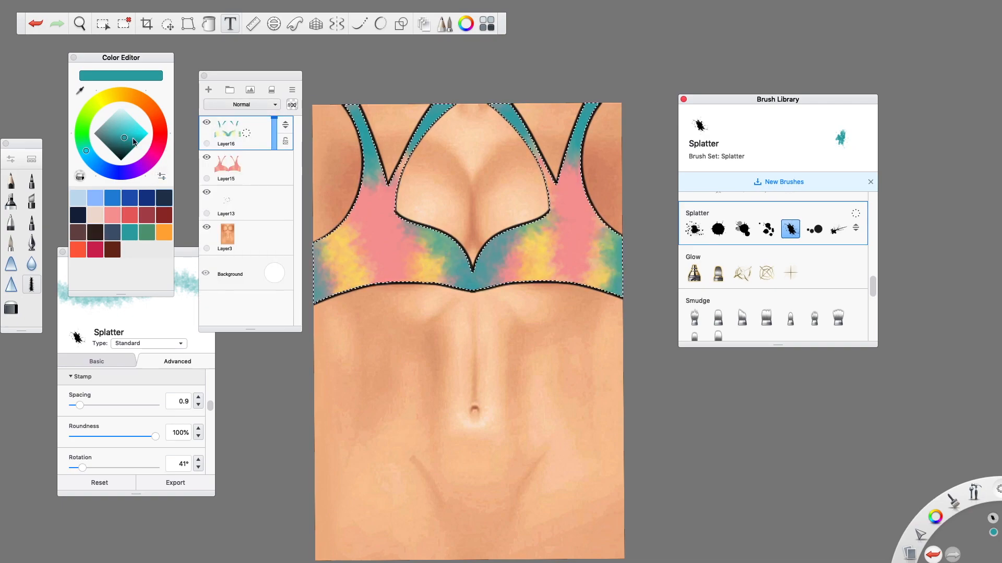
Step: Clear the selection and examine the coloured top by temporarily hiding the torso and outline layers
click(103, 25)
click(371, 64)
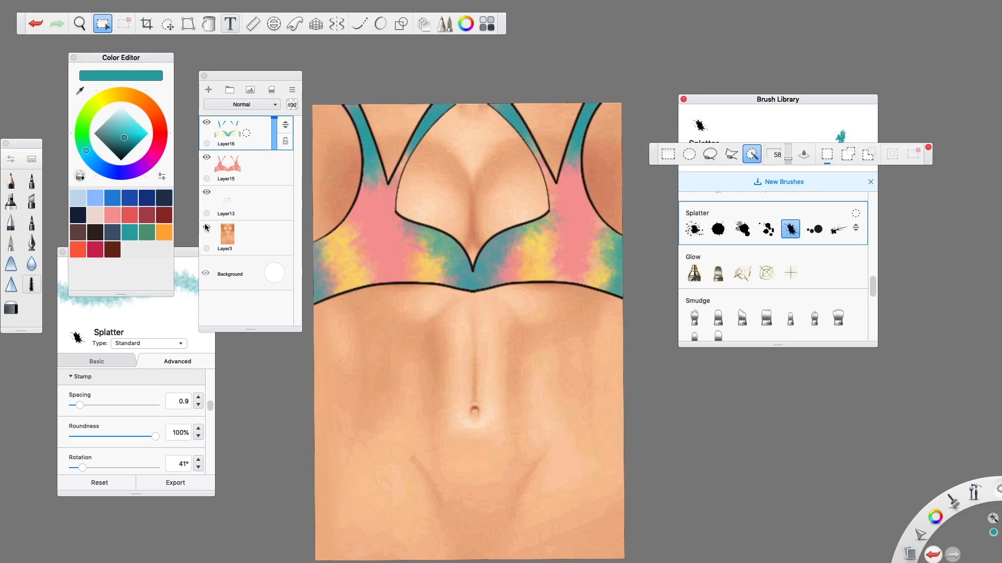
click(206, 227)
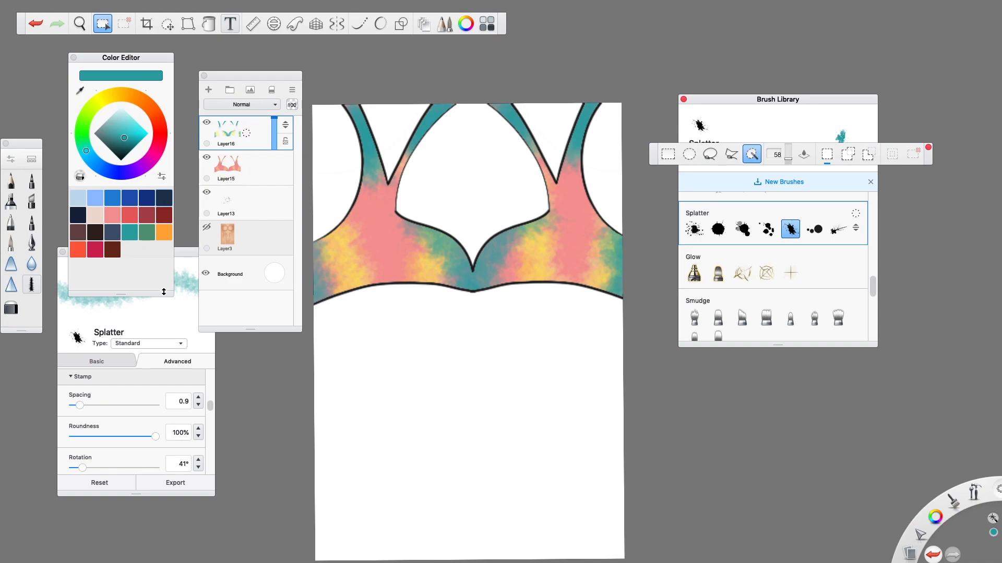
click(206, 192)
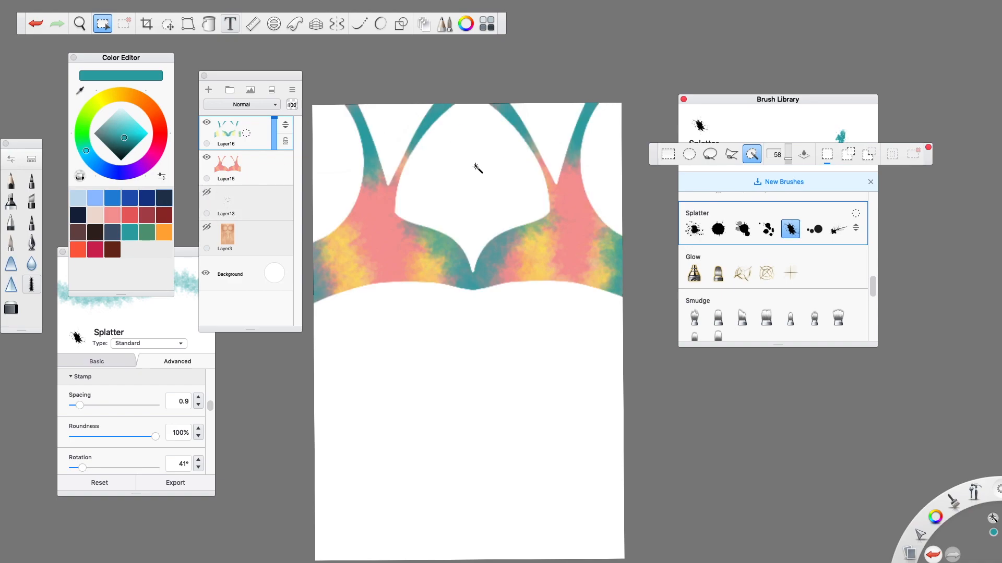
click(206, 193)
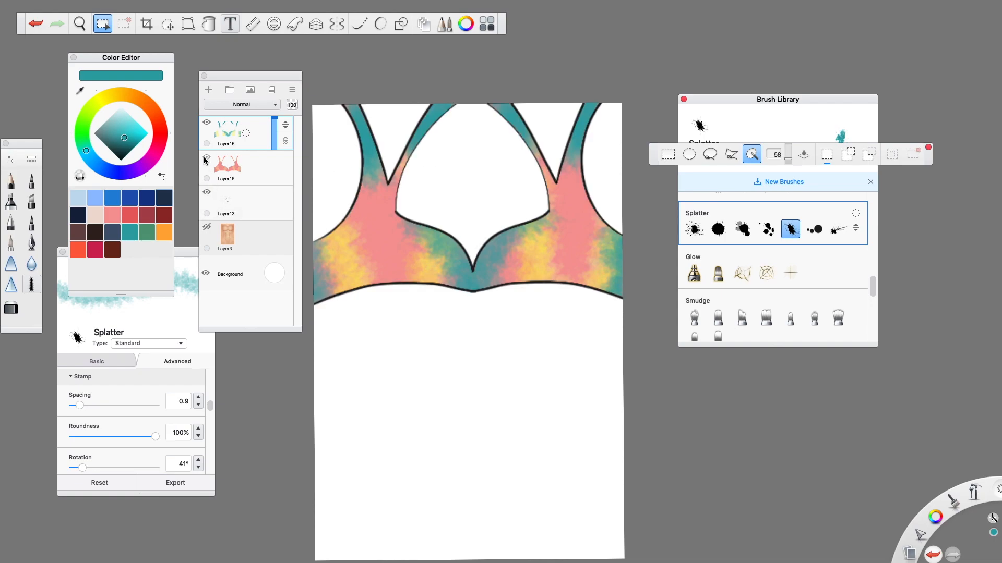
click(206, 227)
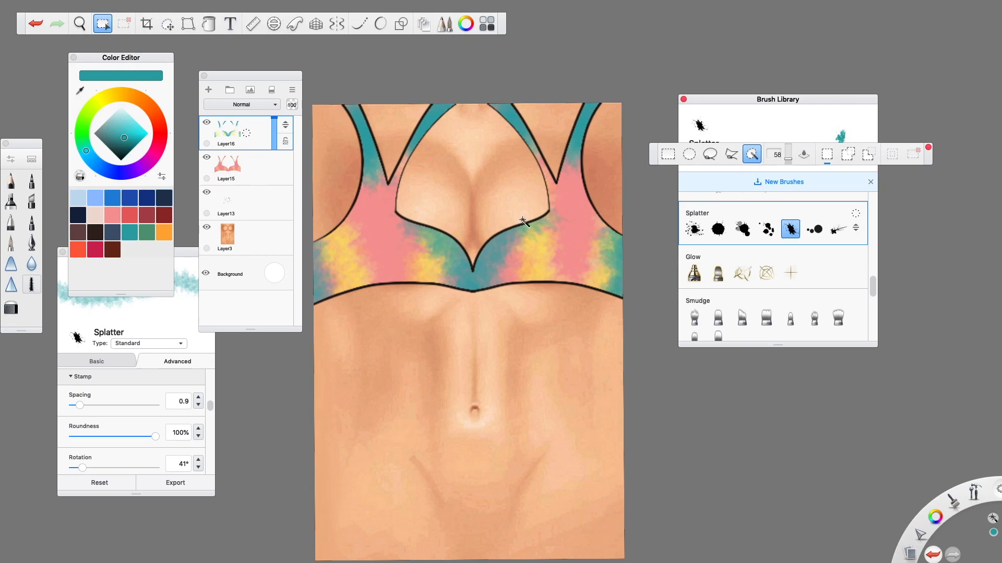
Step: Select the left armhole on the outline layer with the Magic Wand and pick a light red brush colour
click(495, 238)
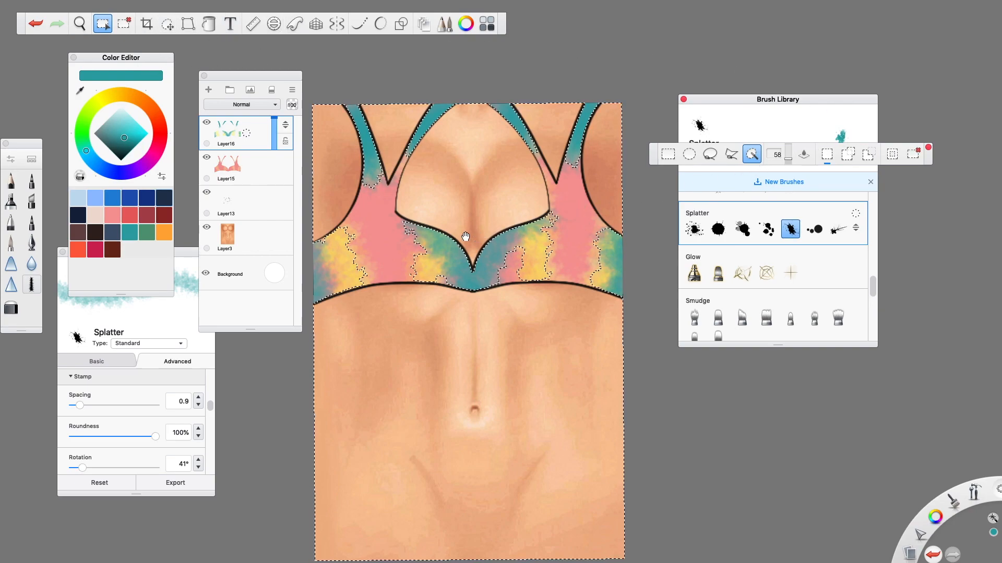
click(247, 175)
click(250, 197)
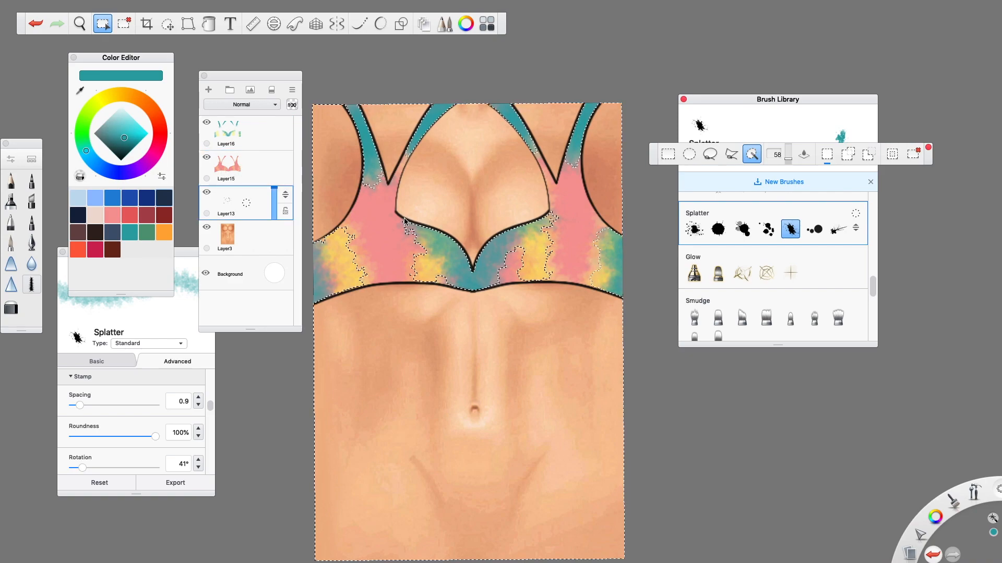
click(354, 53)
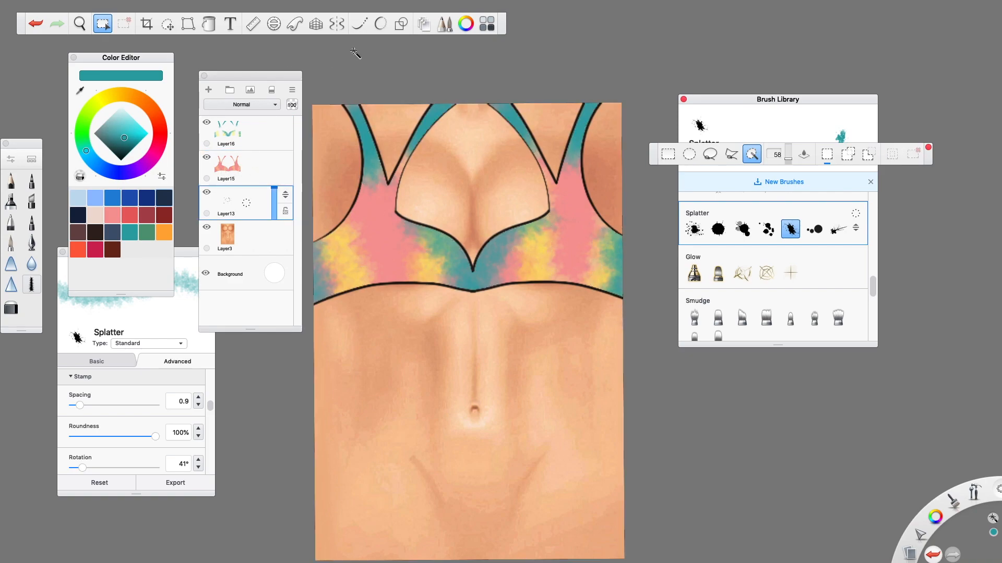
click(359, 145)
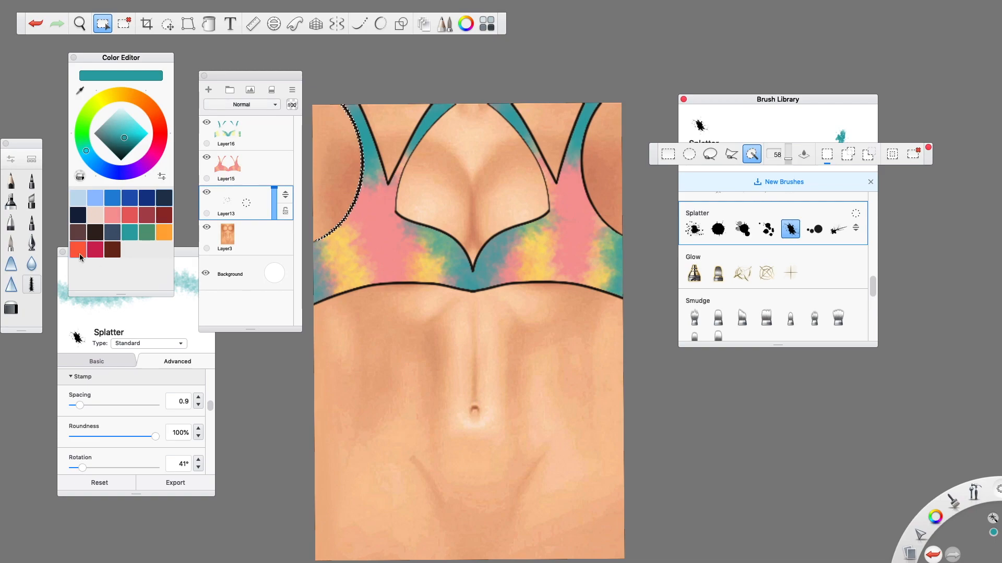
click(112, 214)
drag(138, 144, 127, 124)
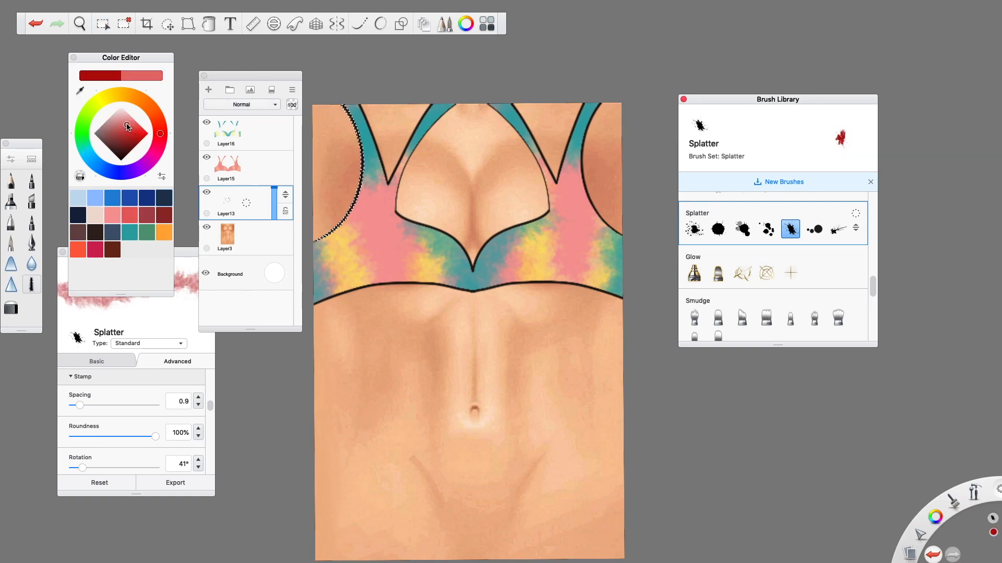
Step: Try the outline layer in Glow, set it to Darken, and recolour the left armhole's edge crimson with the Splatter brush
click(241, 104)
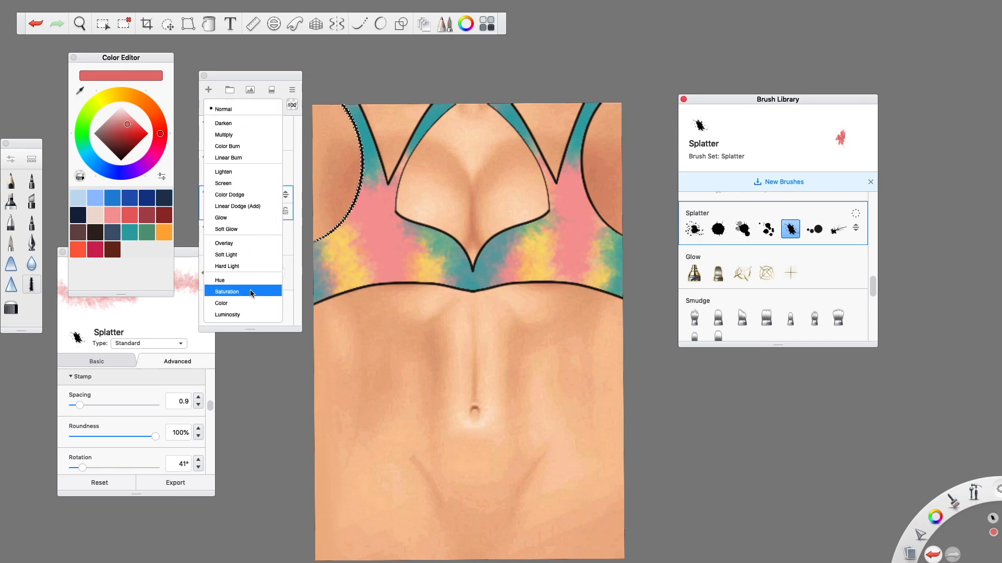
click(250, 218)
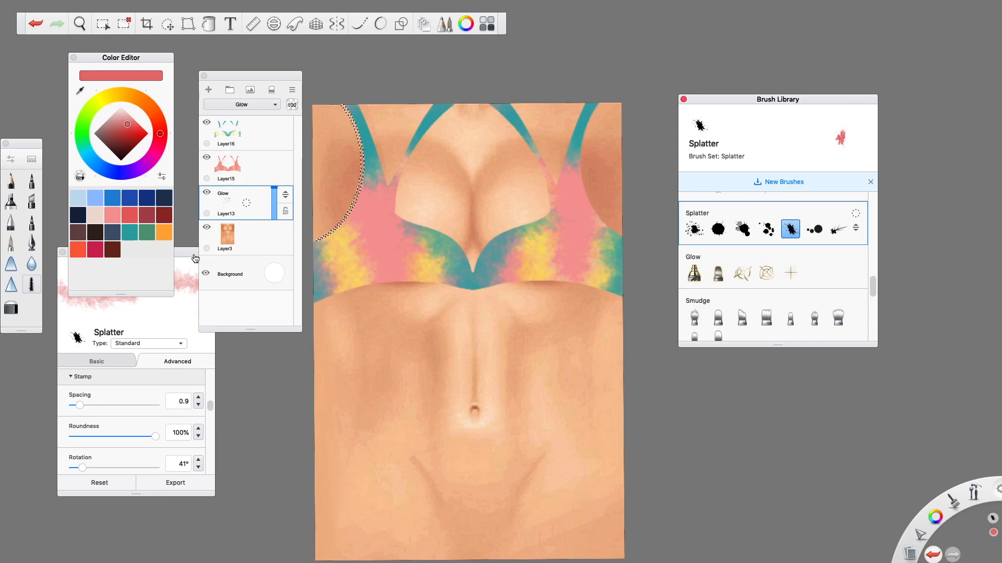
click(261, 105)
click(242, 122)
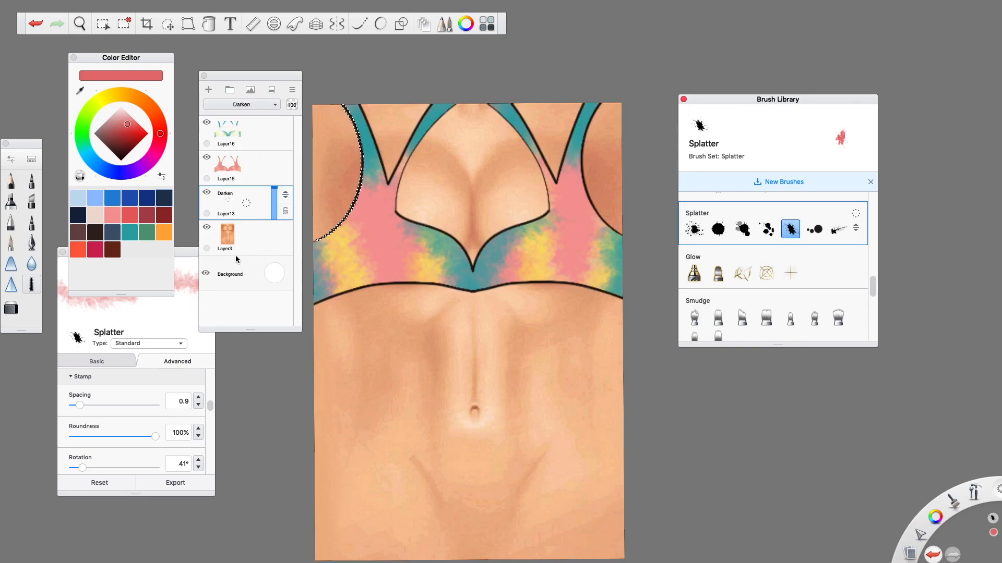
click(112, 250)
click(95, 250)
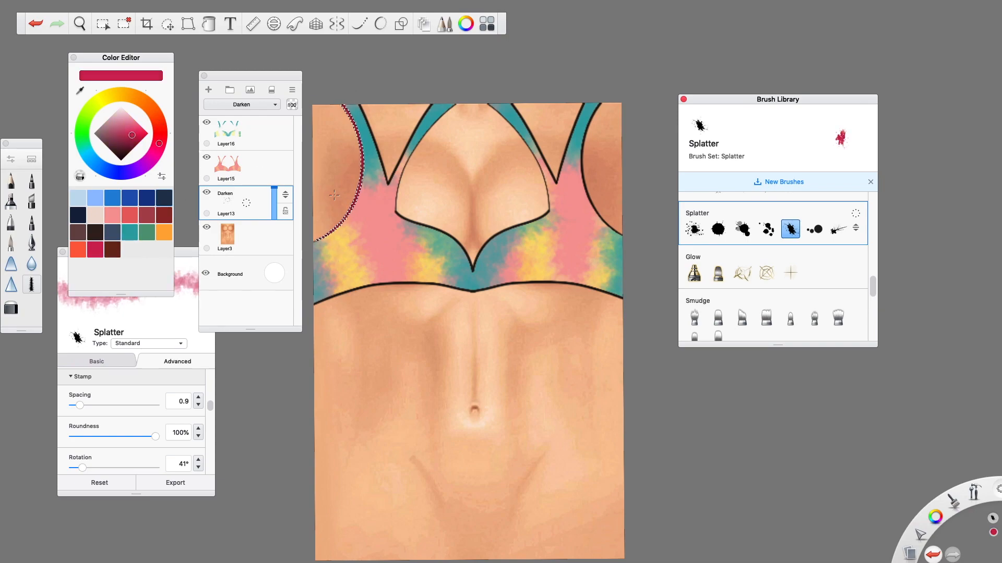
Step: Select the right armhole with the Magic Wand and recolour its edge crimson using the Inking Pen
click(102, 24)
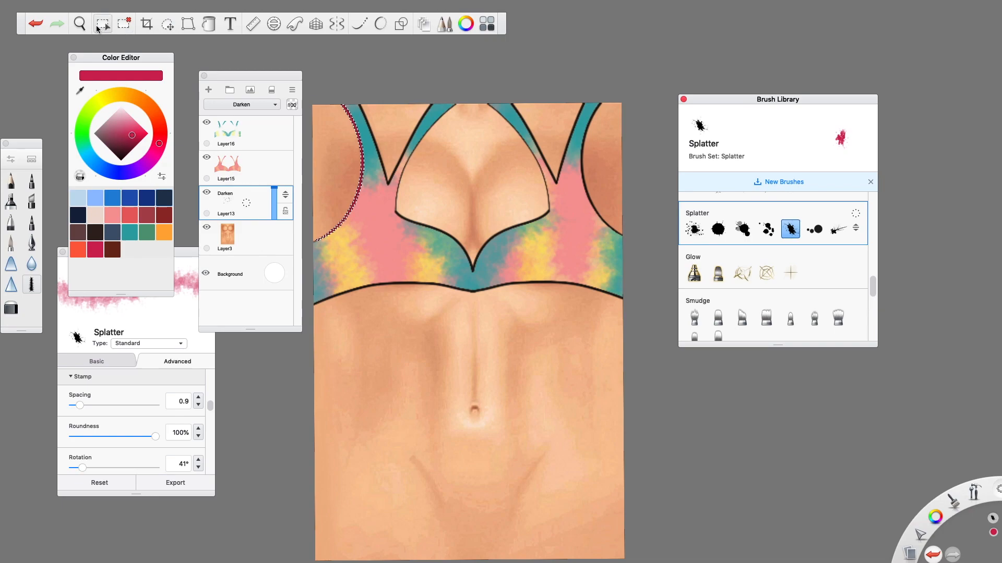
click(600, 216)
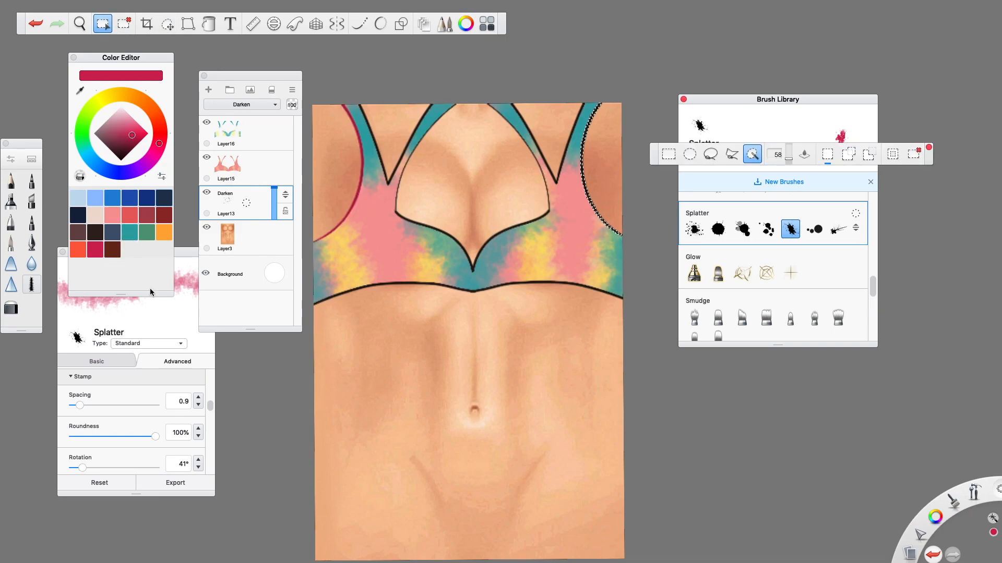
drag(873, 285, 873, 201)
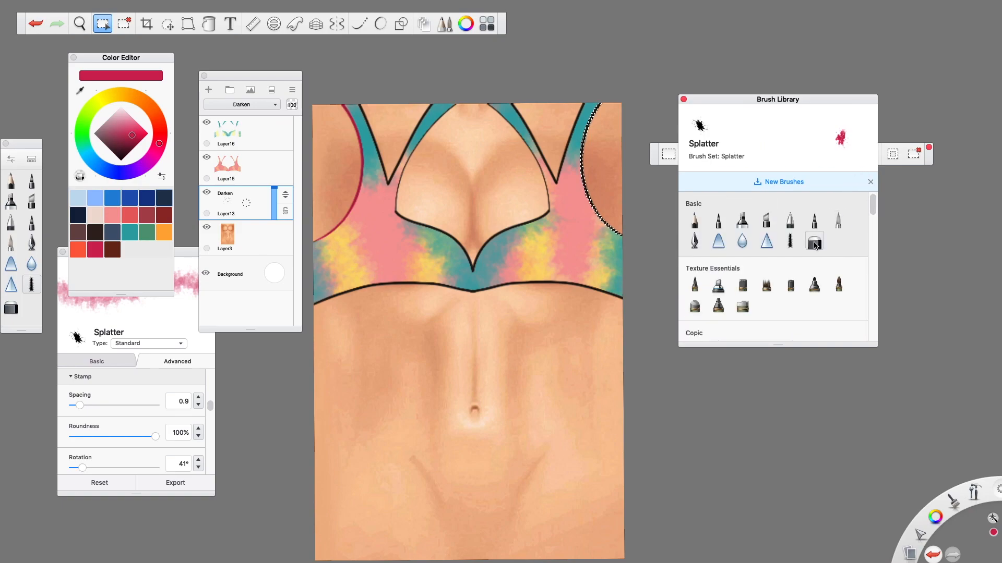
click(695, 241)
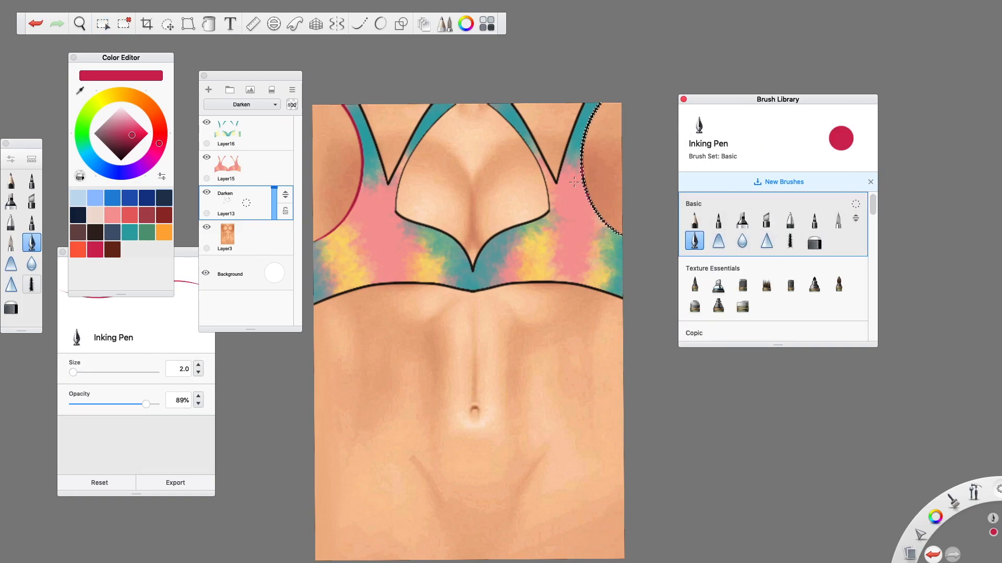
drag(589, 198, 621, 235)
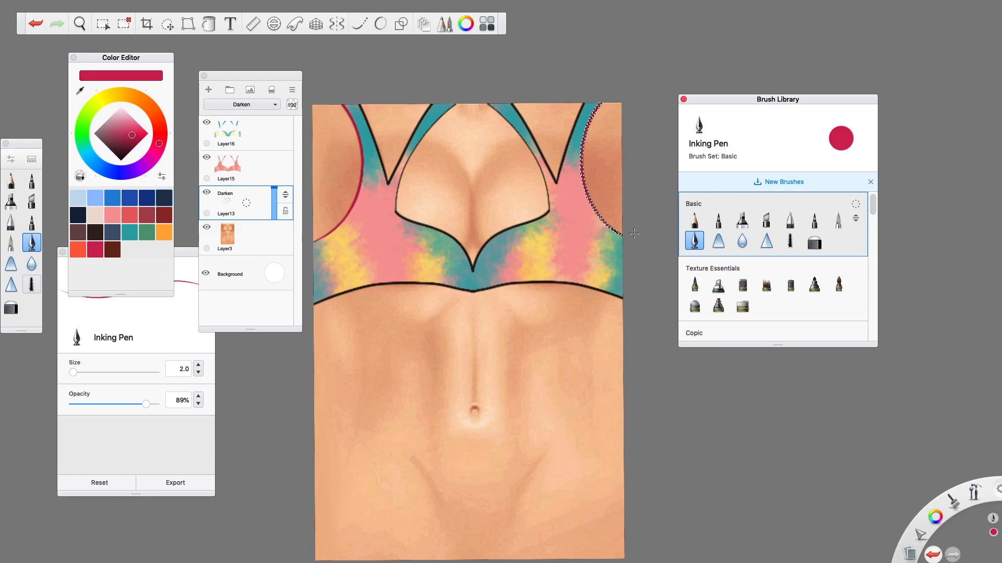
Step: Fill the selected right armhole edge with a radial gradient, adding a crimson middle stop and dark plum end, positioned around the armhole
click(209, 23)
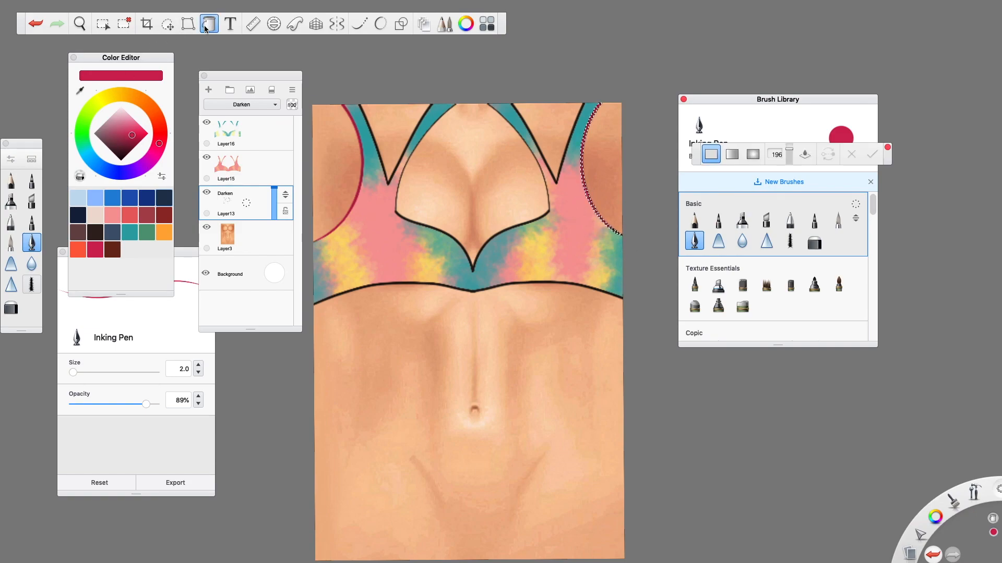
drag(603, 168, 431, 358)
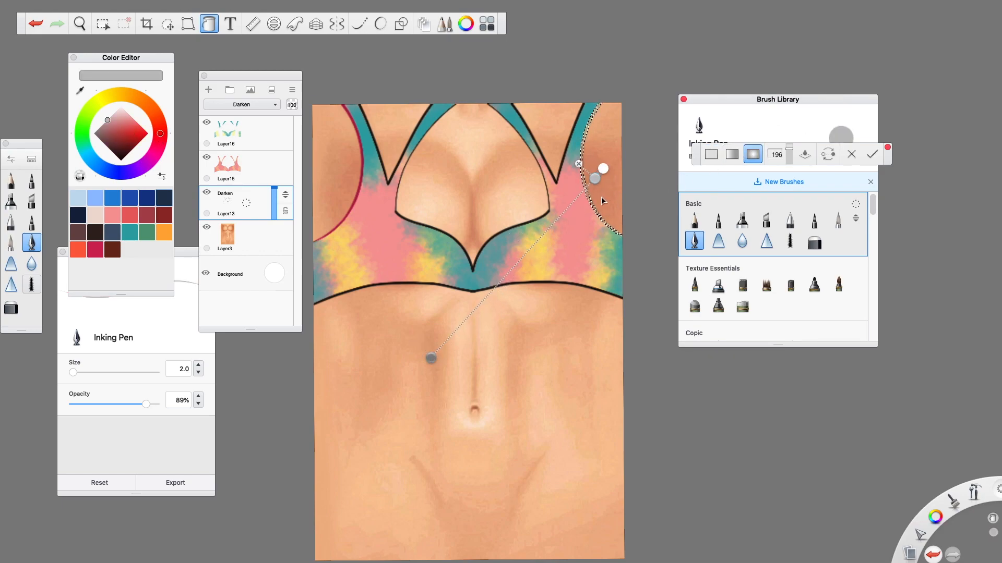
mouse_move(546, 232)
mouse_down()
mouse_move(531, 249)
mouse_move(547, 247)
mouse_up()
click(534, 244)
click(446, 359)
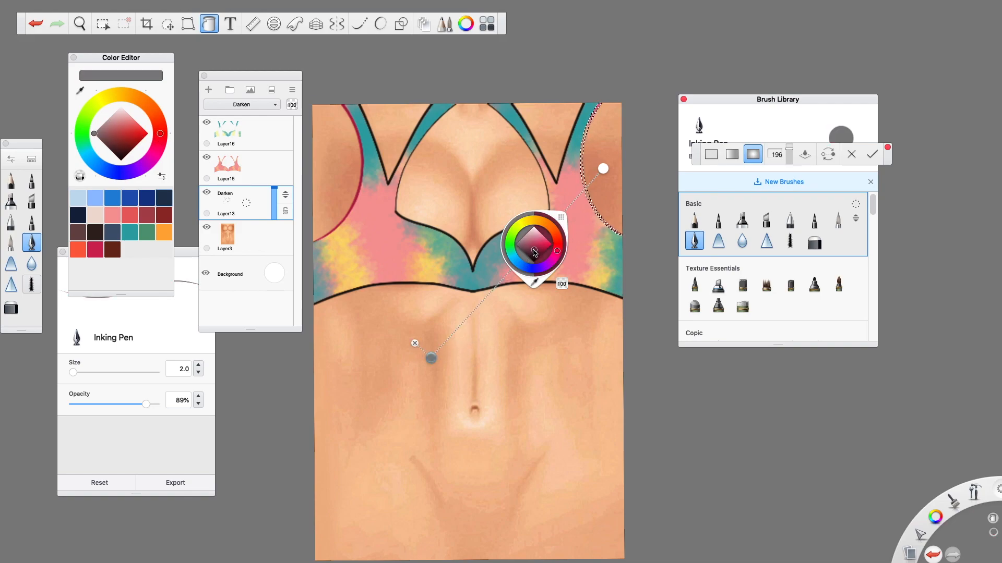
drag(536, 254, 528, 252)
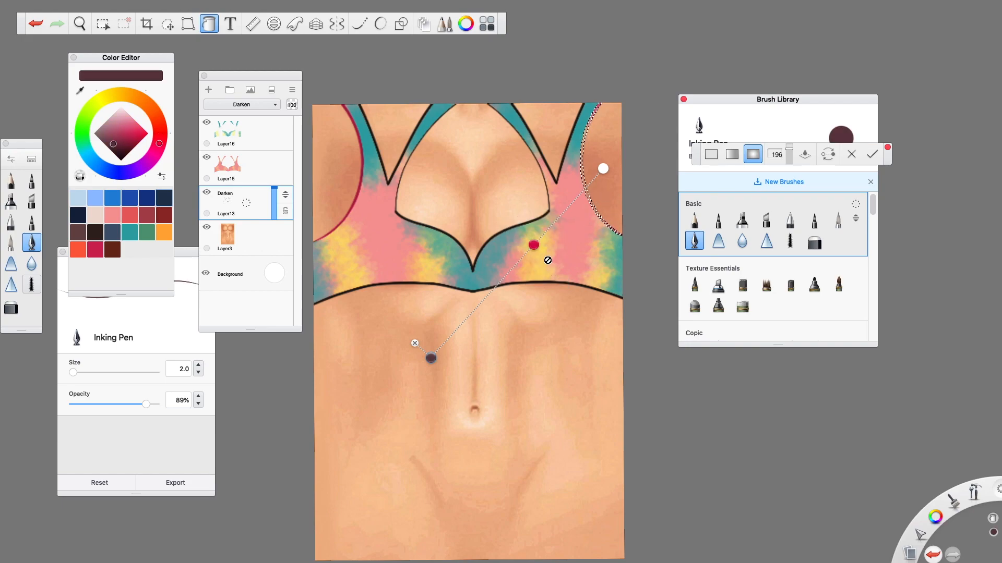
mouse_move(603, 168)
mouse_down()
mouse_move(666, 130)
mouse_move(668, 94)
mouse_up()
drag(431, 358, 553, 231)
drag(623, 146, 610, 162)
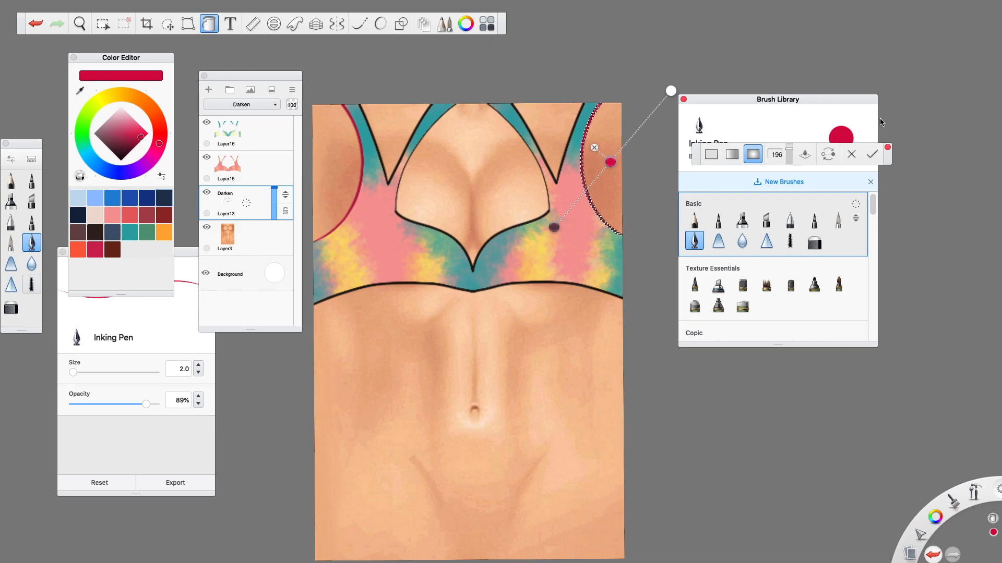
click(872, 153)
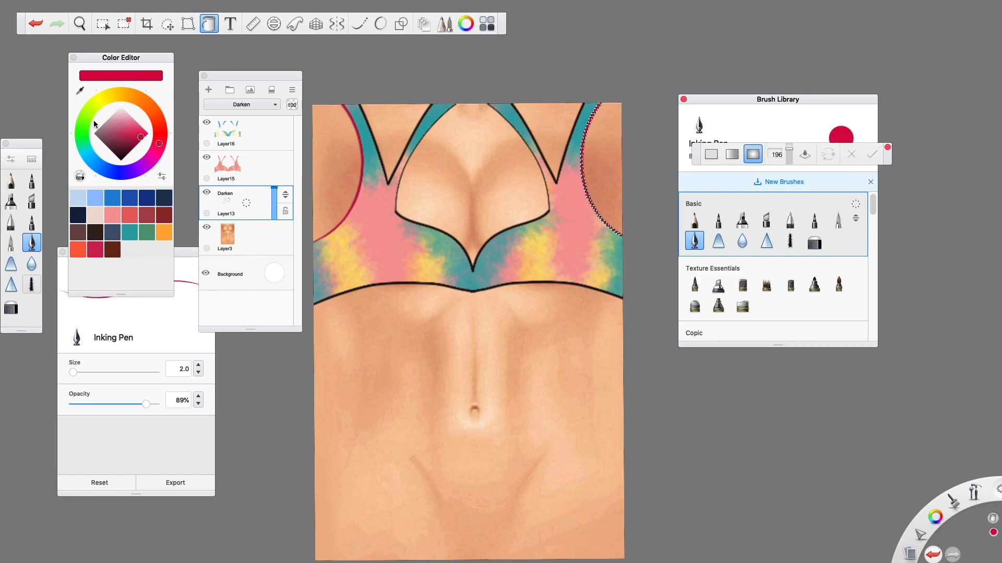
Step: Select the top's hem outline with the Magic Wand, fill it with a crimson-to-plum radial gradient centred below the neckline point, and deselect
click(103, 24)
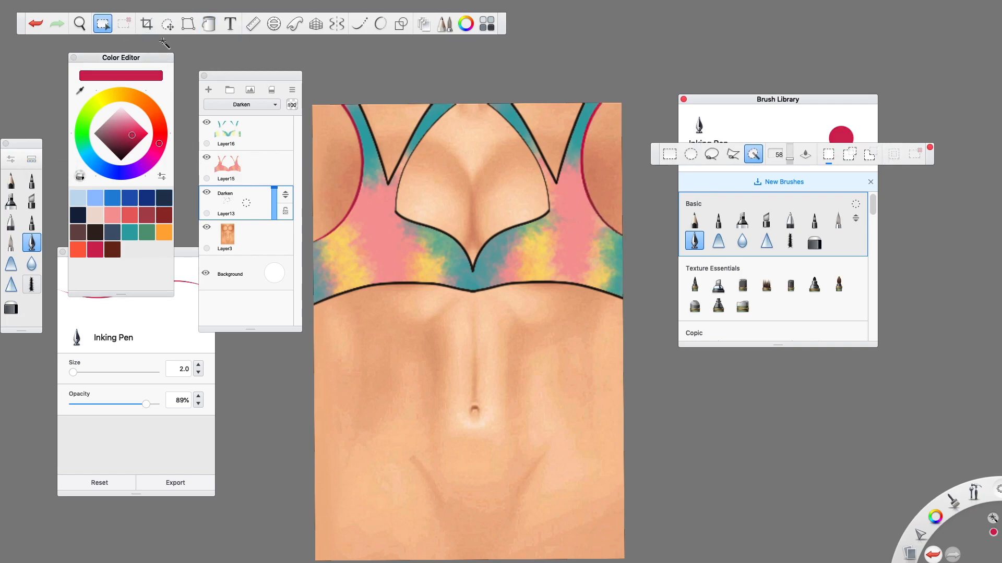
click(485, 295)
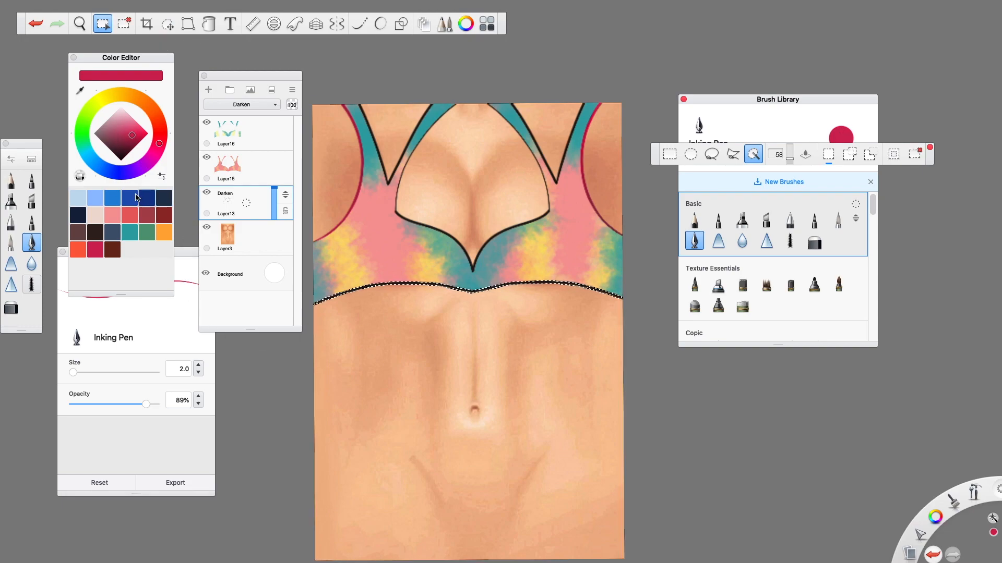
click(207, 26)
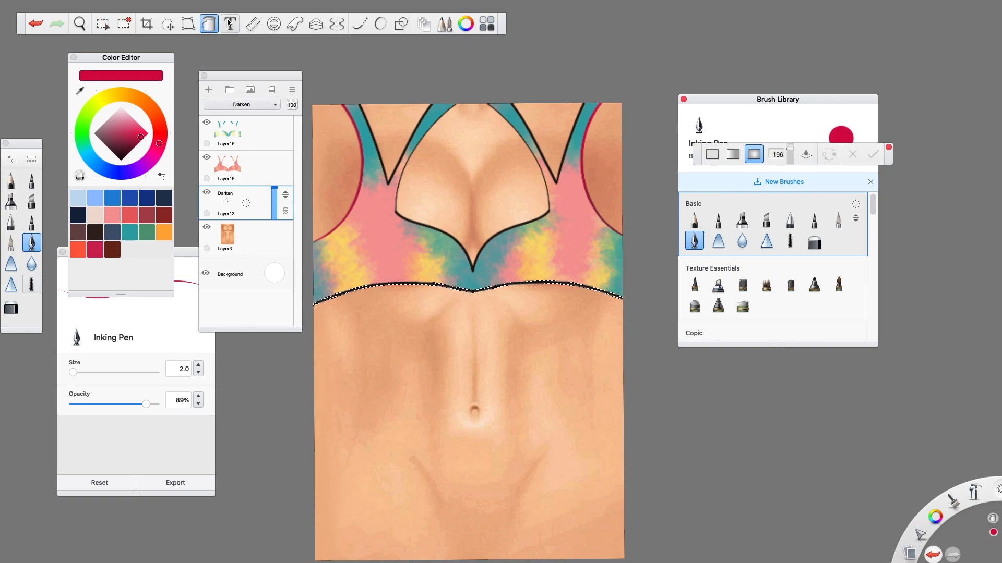
mouse_move(479, 256)
mouse_down()
mouse_move(366, 412)
mouse_move(557, 232)
mouse_move(481, 271)
mouse_up()
drag(429, 340, 481, 271)
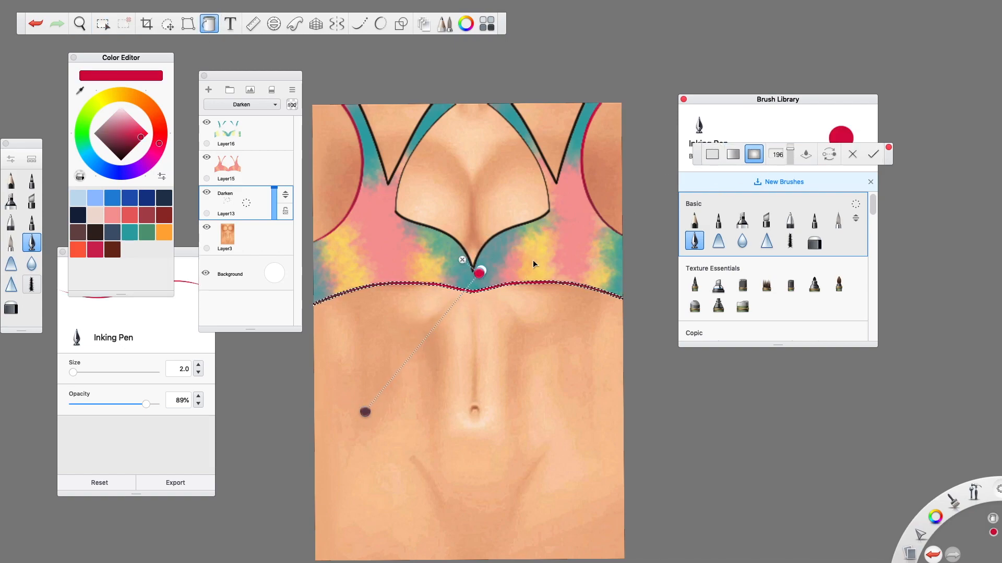
drag(365, 411, 434, 299)
drag(481, 271, 465, 279)
click(855, 154)
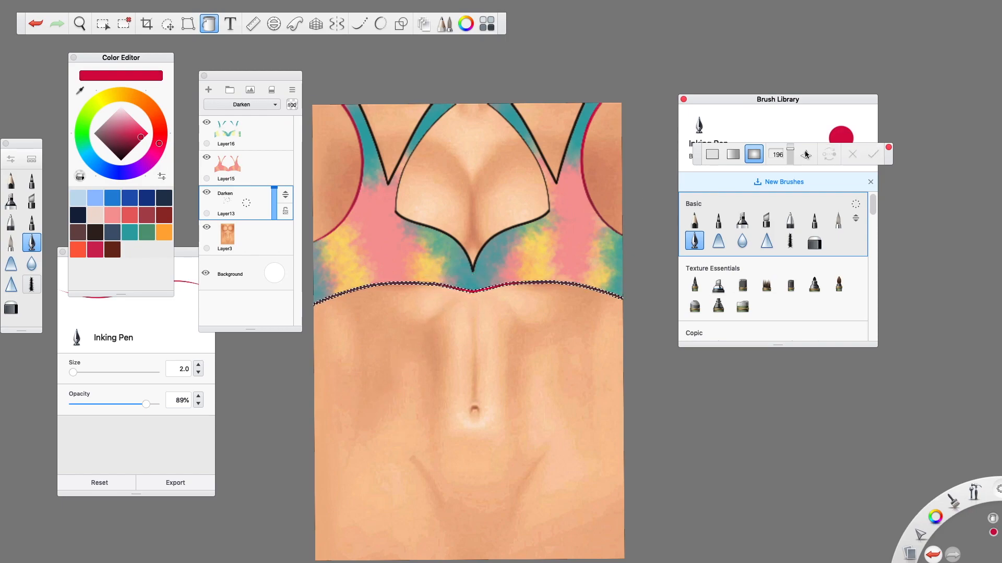
click(103, 24)
click(282, 56)
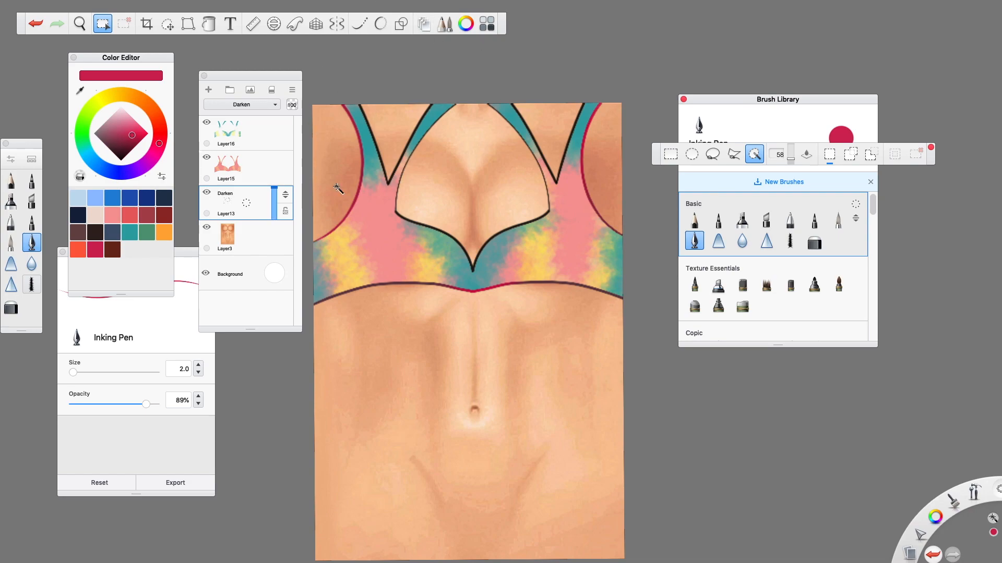
Step: Hide the torso layer and the background so that only the top remains on transparency
click(207, 230)
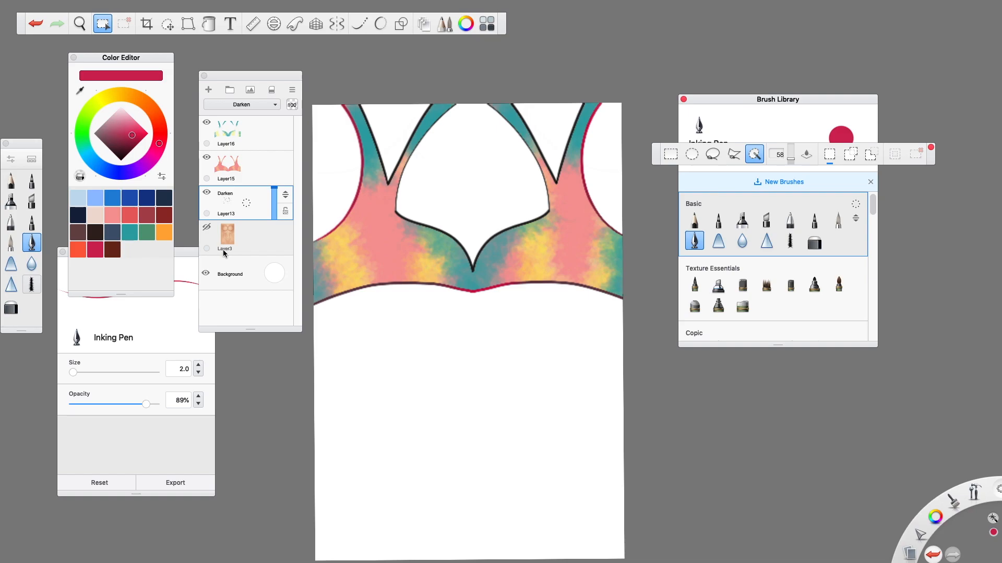
click(207, 228)
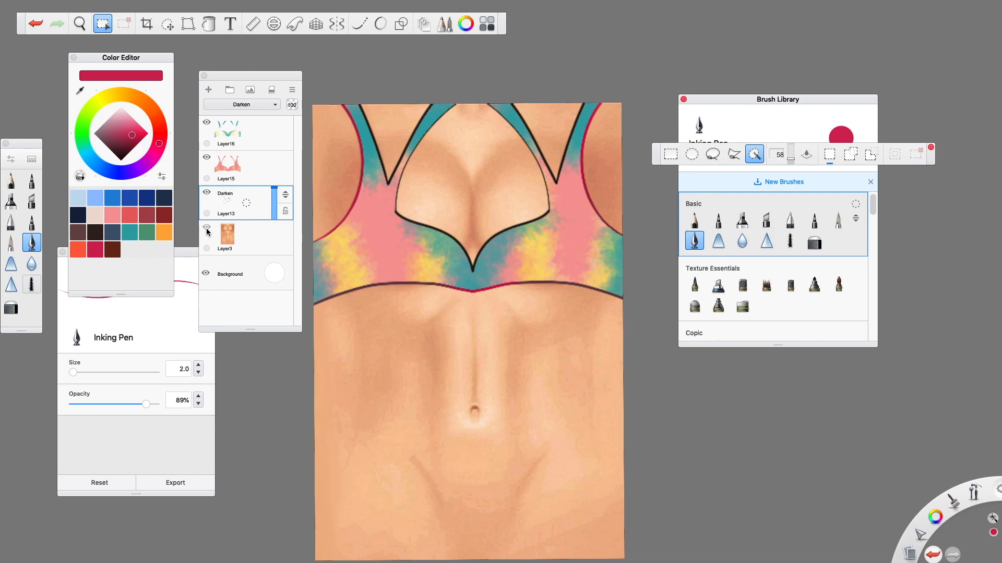
click(207, 228)
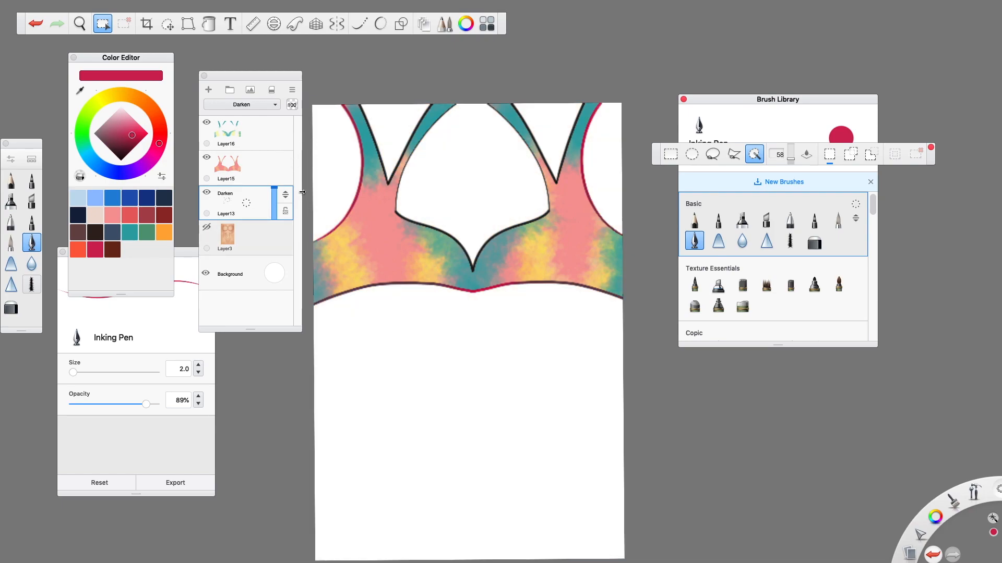
click(327, 195)
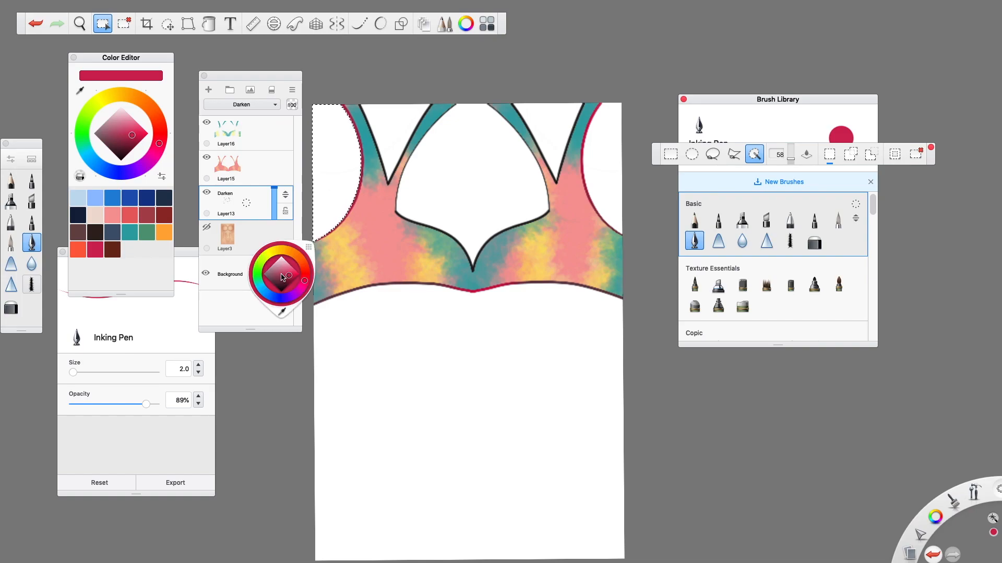
click(310, 247)
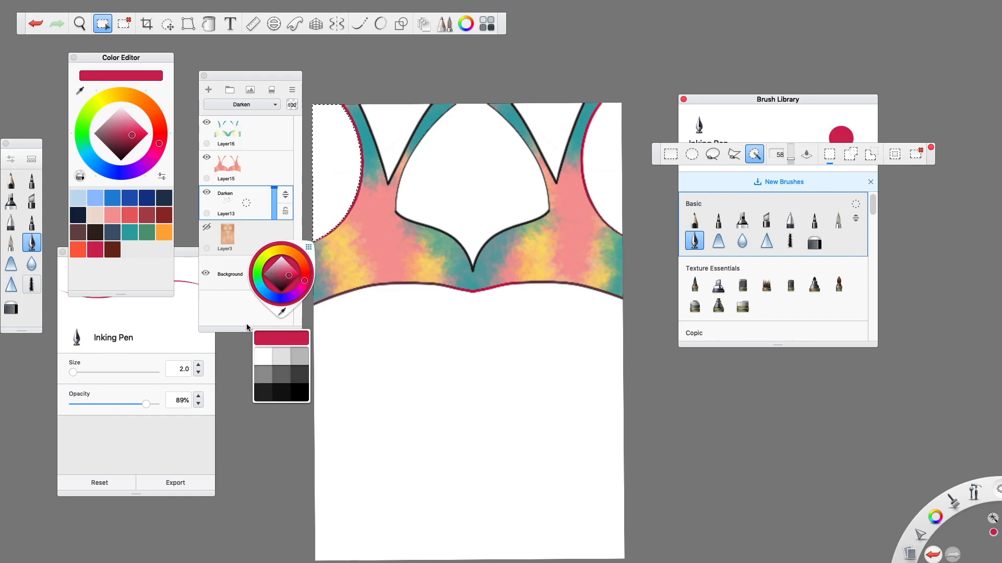
click(235, 301)
click(206, 274)
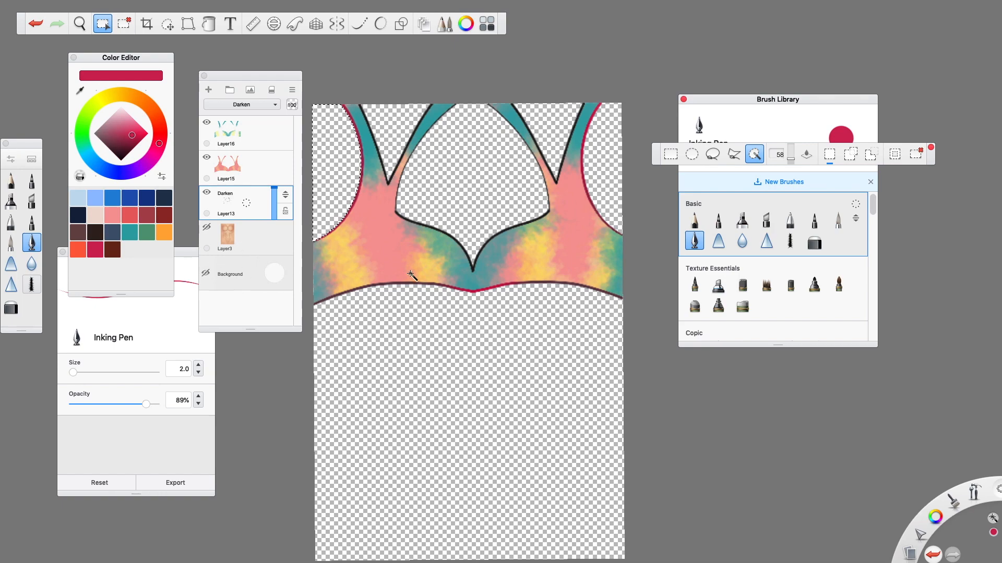
Step: Save the drawing to the Desktop as doodletop in PNG format, accepting that its layers are merged
mouse_move(76, 5)
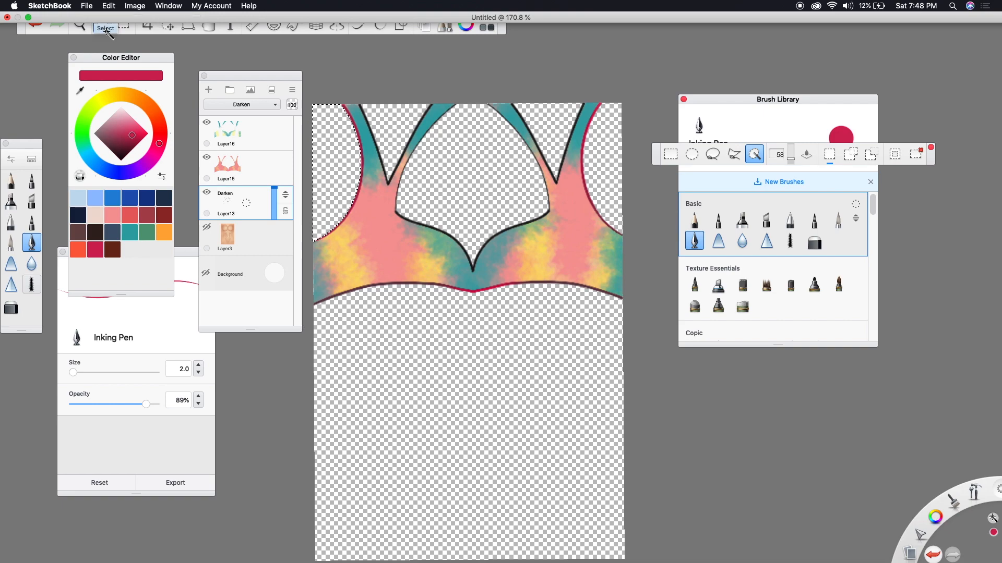
click(86, 5)
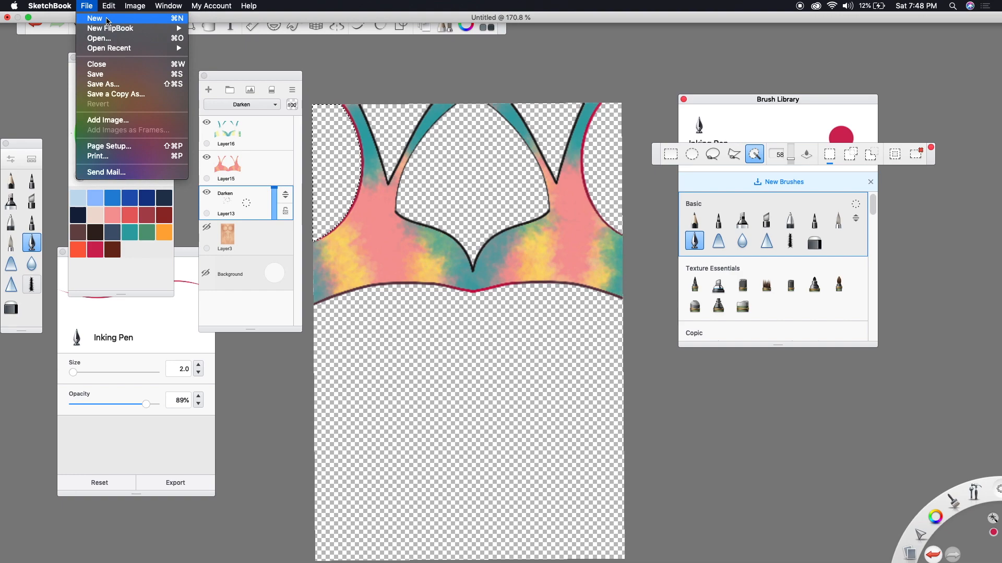
click(111, 84)
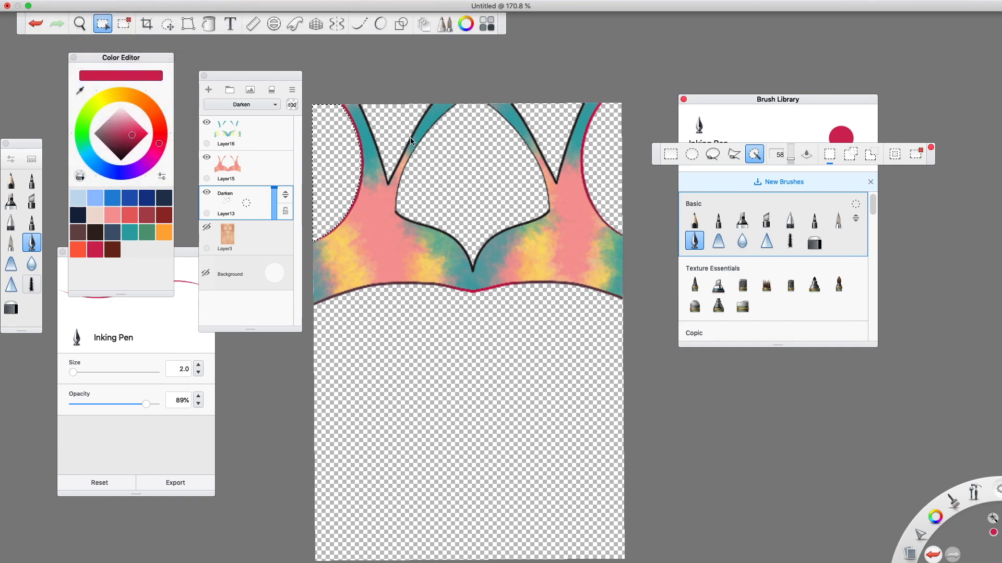
text(doodletop)
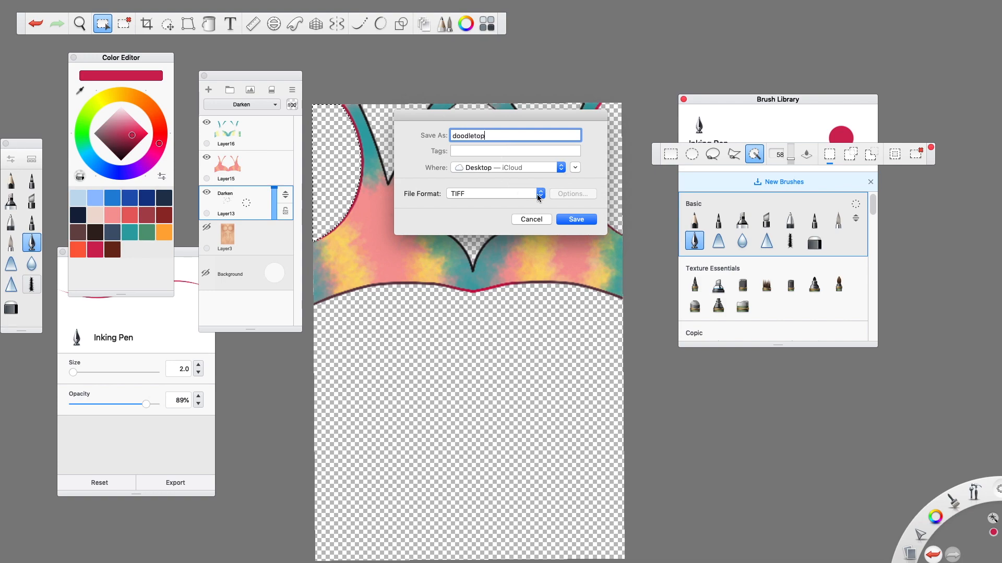
click(538, 197)
click(528, 214)
click(576, 219)
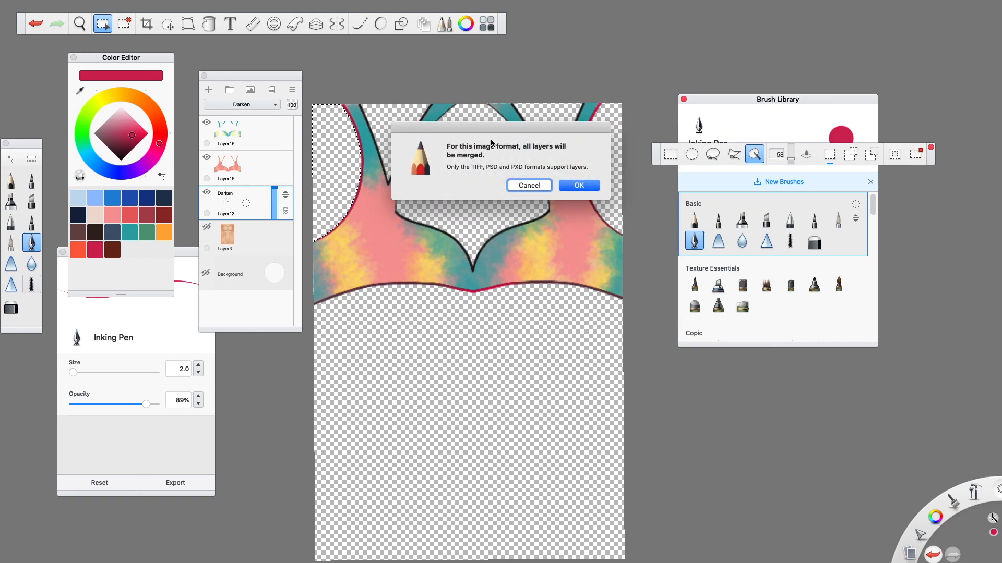
click(581, 187)
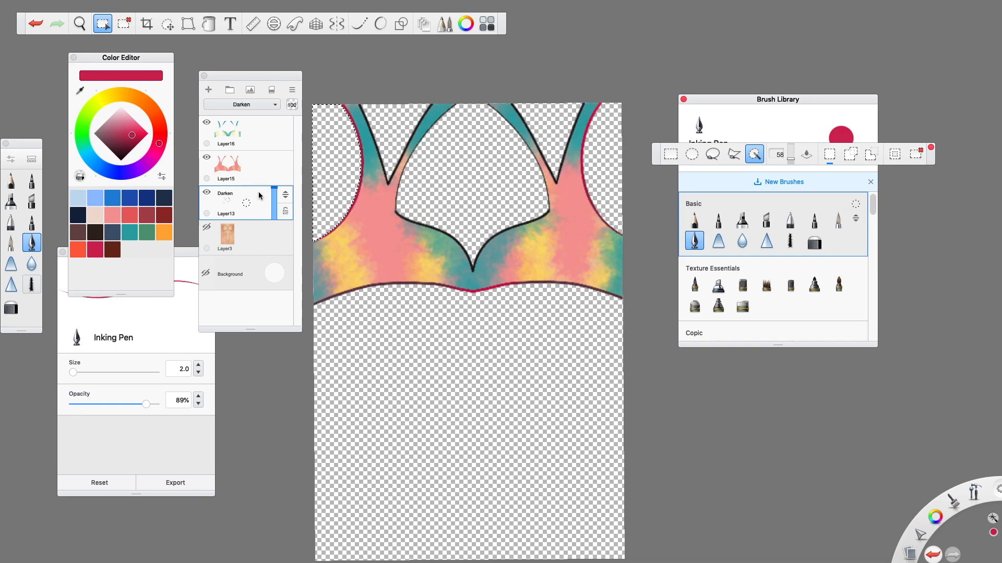
click(697, 542)
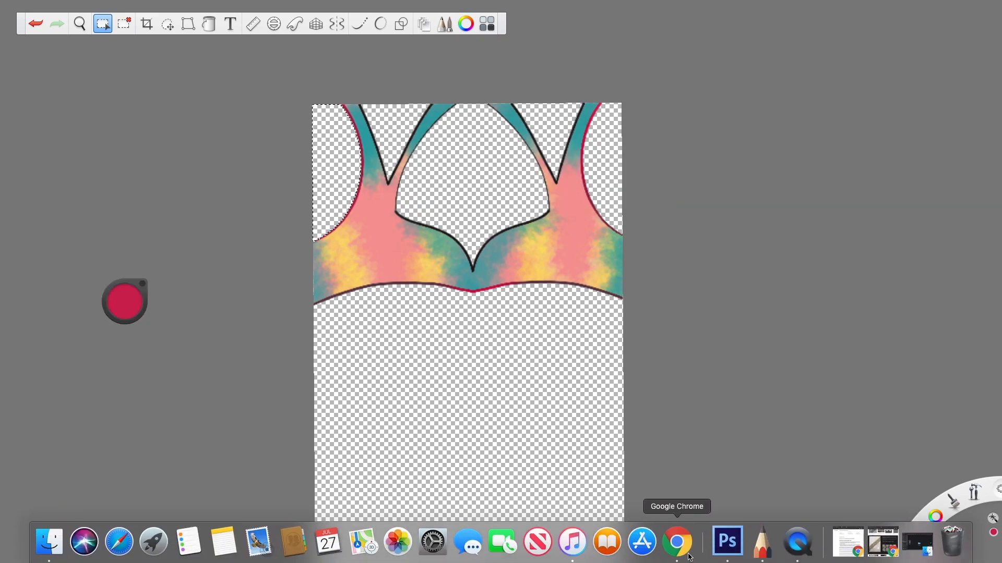
click(404, 141)
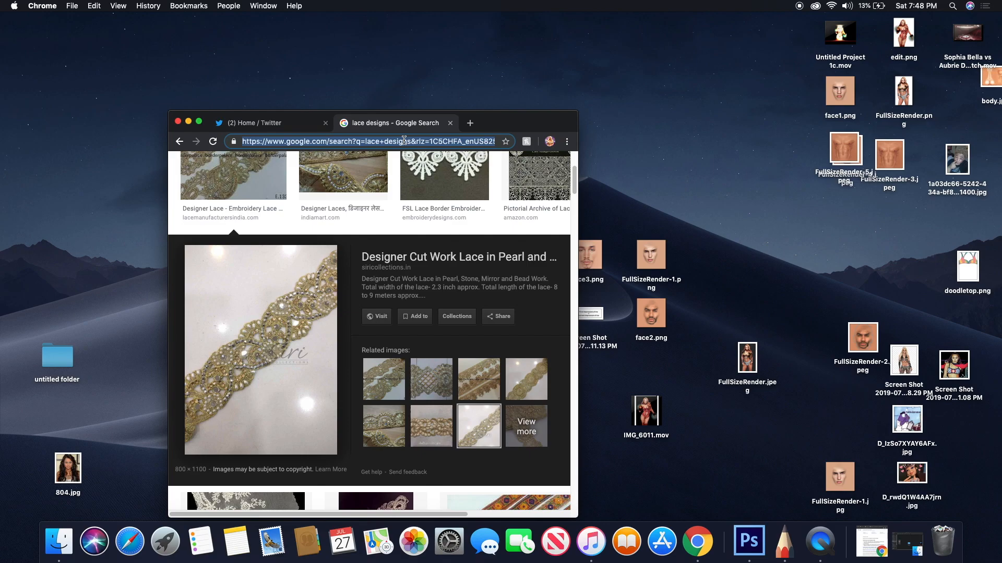
text(wwe)
click(398, 181)
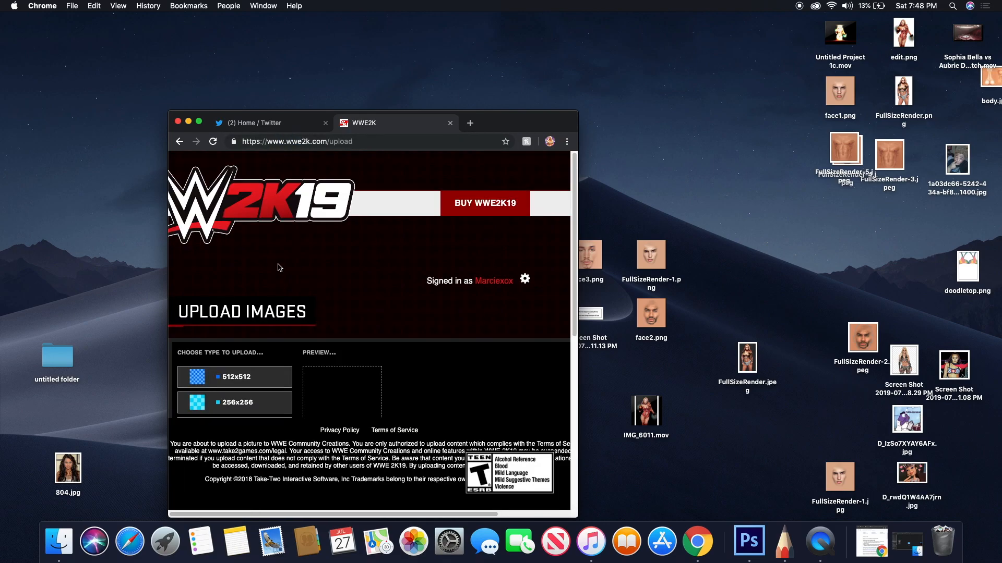
Step: Choose doodletop.png from the Desktop as a 512x512 image and upload it
click(276, 375)
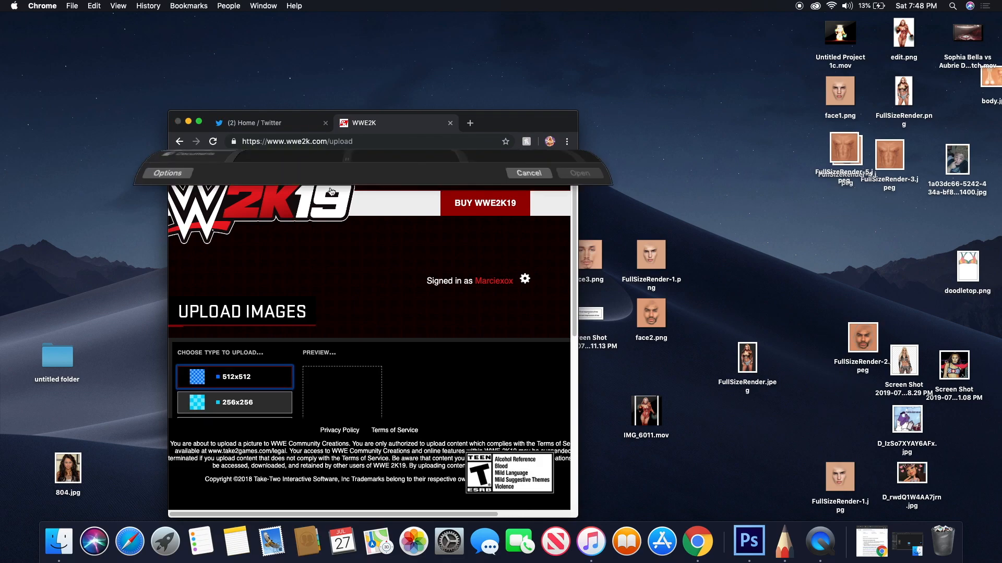
click(300, 224)
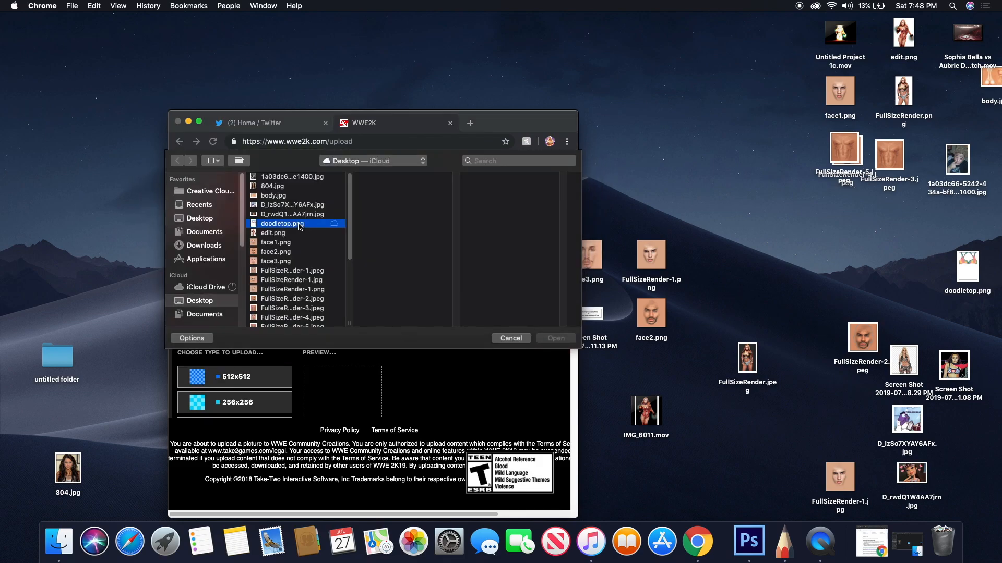
click(550, 339)
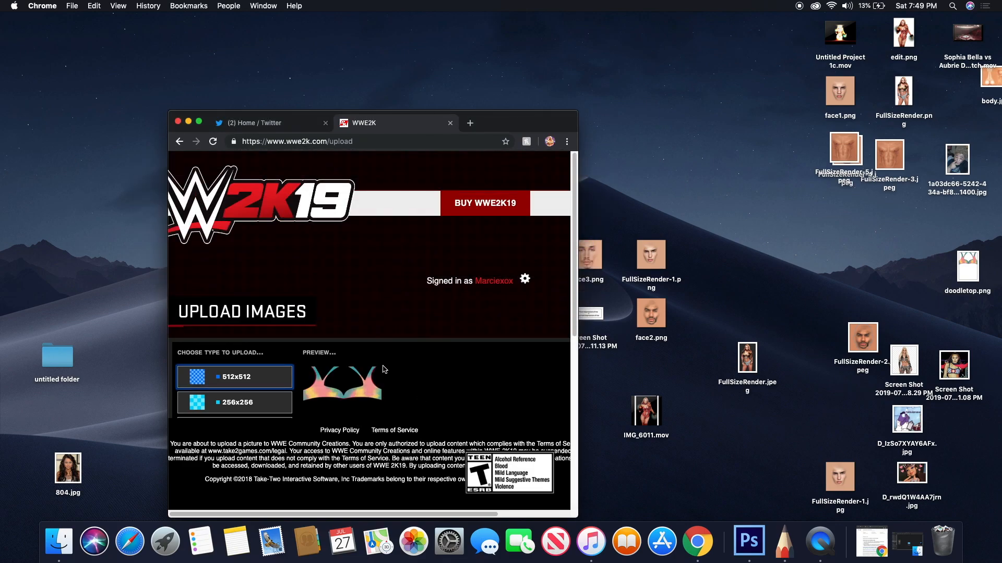
drag(574, 243, 576, 372)
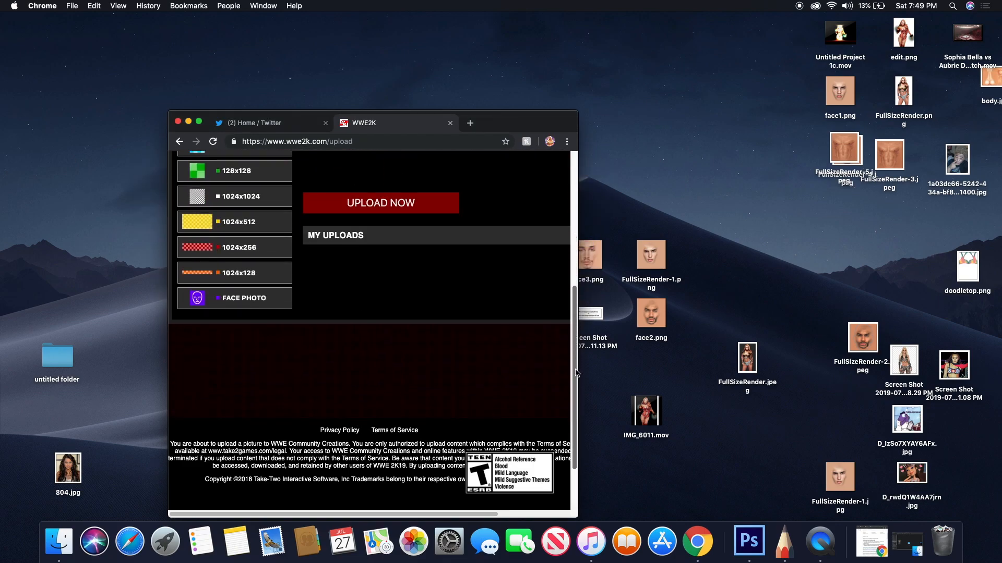
scroll(422, 236, up, 3)
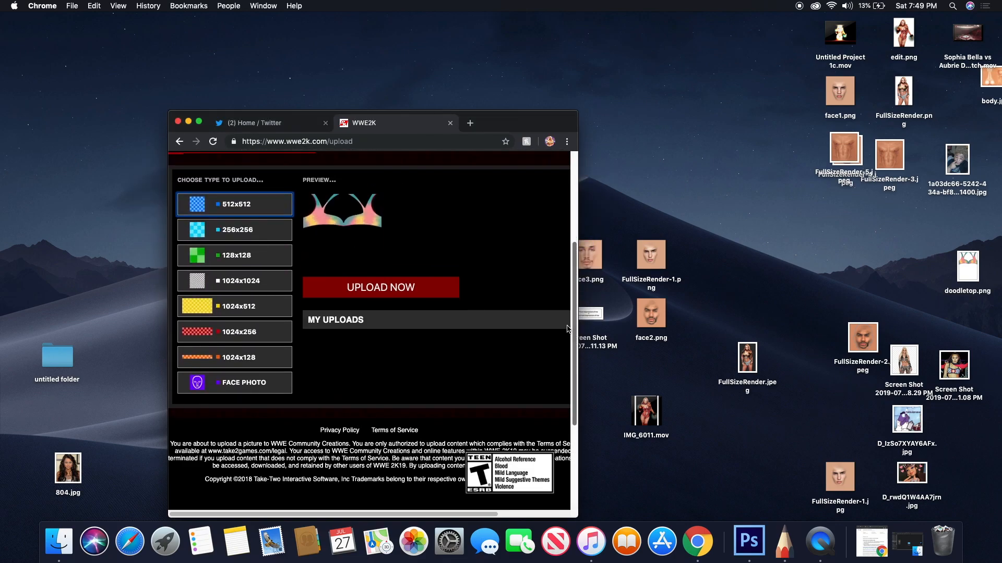
click(407, 294)
click(366, 204)
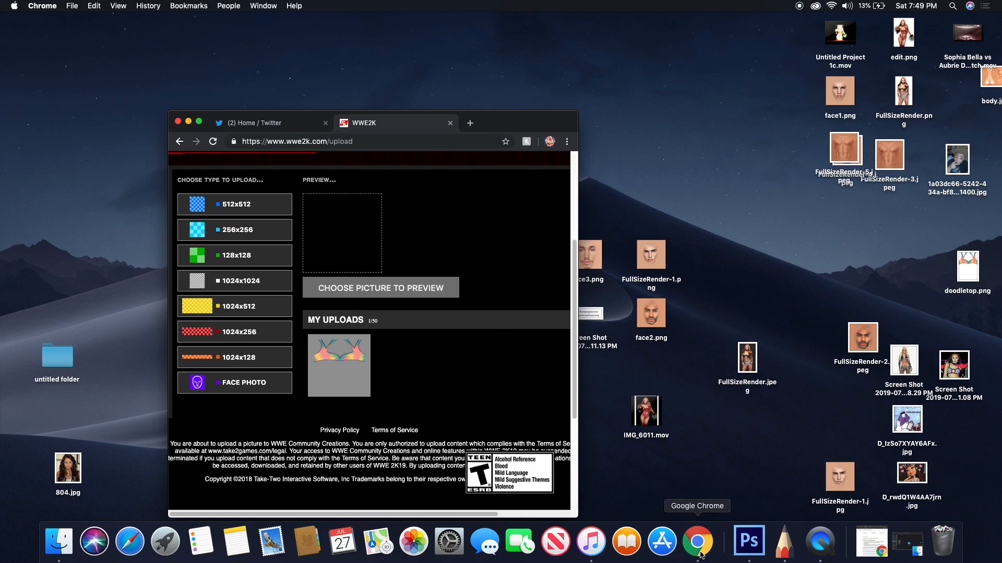
Step: Search Google for "cute patterns" in a new browser tab
click(470, 124)
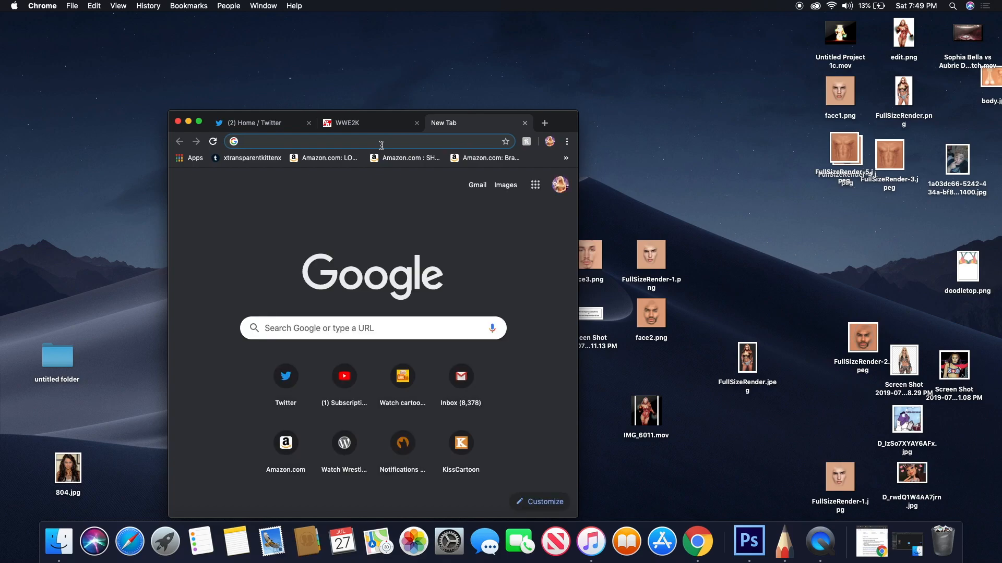
text(cute patterns)
key(Return)
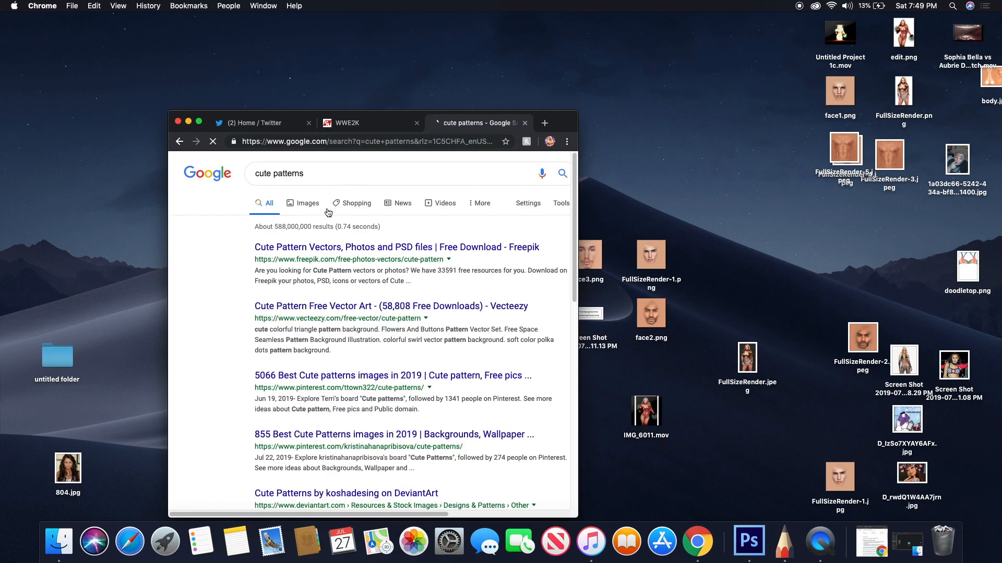
Step: Browse the image results for cute patterns and preview the blue star and cloud pattern
click(313, 210)
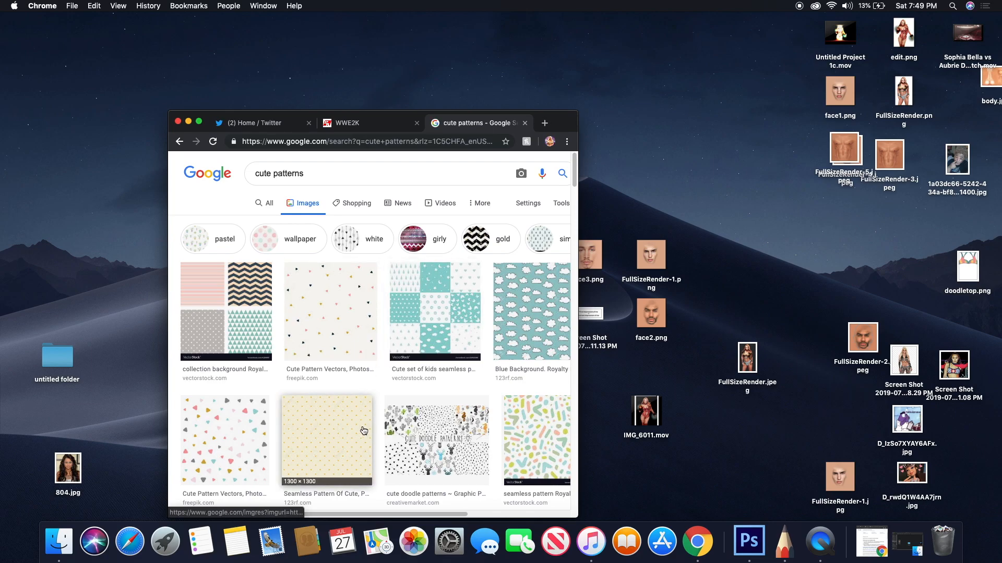
scroll(363, 431, down, 10)
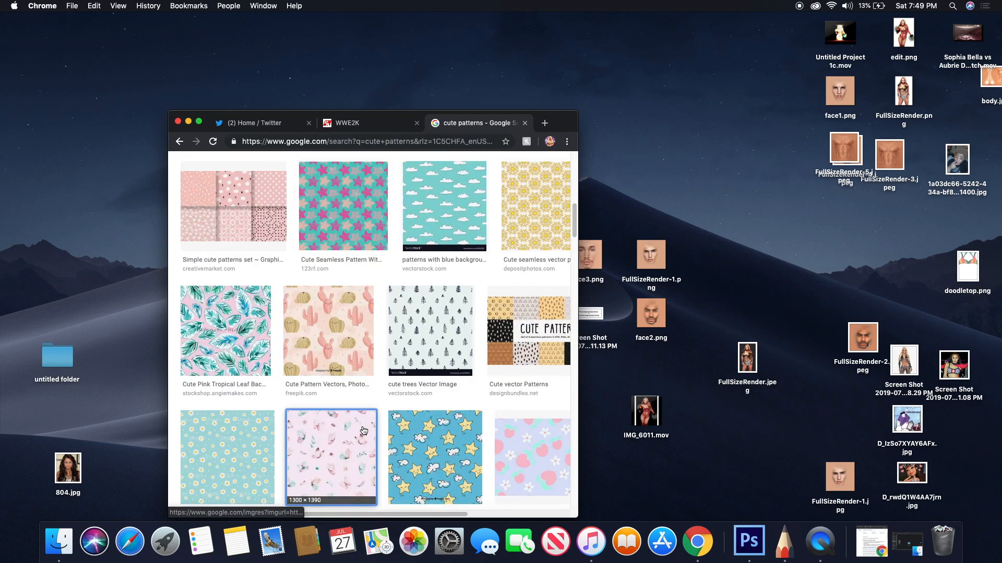
scroll(363, 430, down, 5)
scroll(363, 430, up, 6)
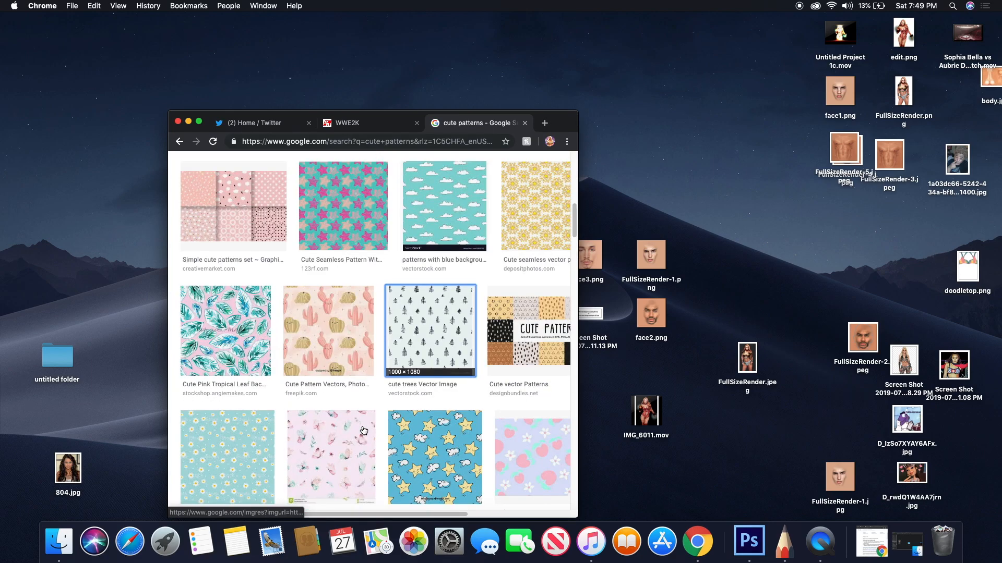
click(441, 463)
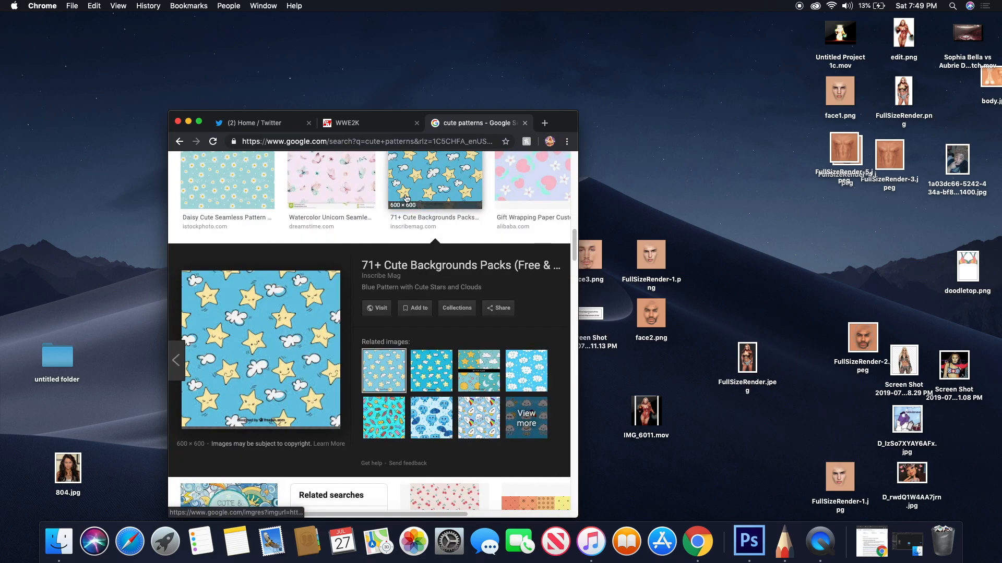
scroll(407, 199, up, 2)
scroll(330, 200, up, 8)
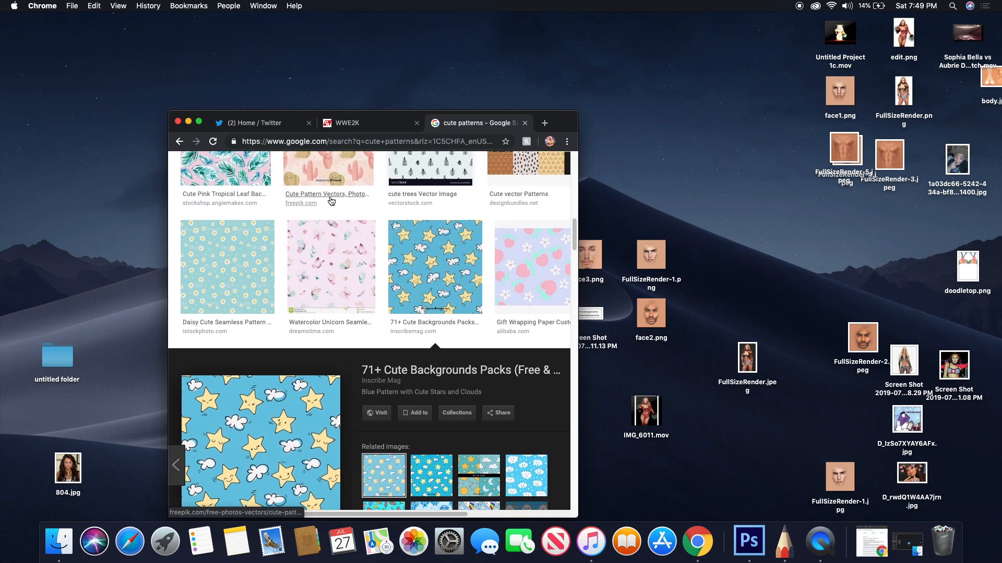
scroll(330, 201, up, 10)
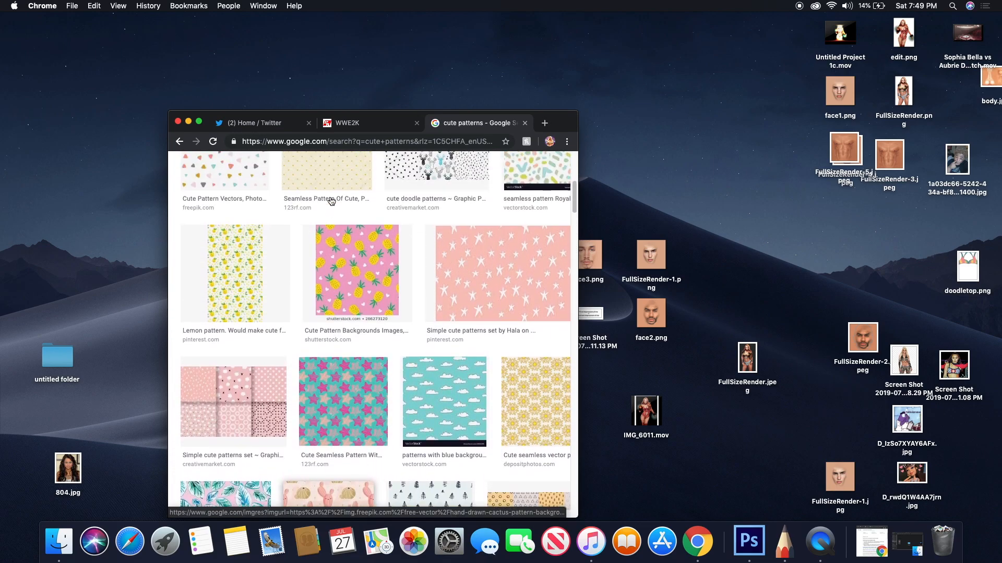
Step: Search Google Images for "roses patterns"
triple_click(346, 181)
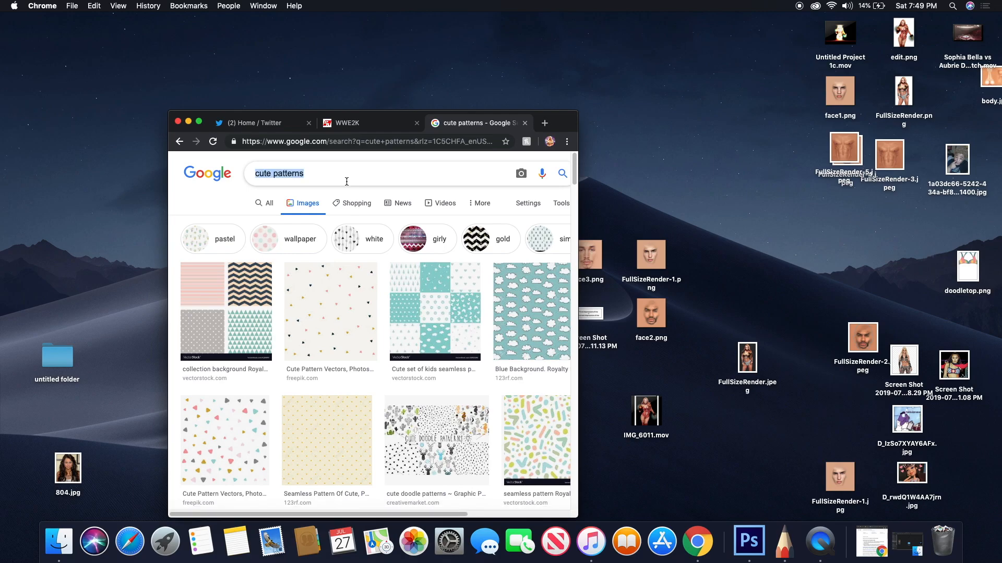
text(roses)
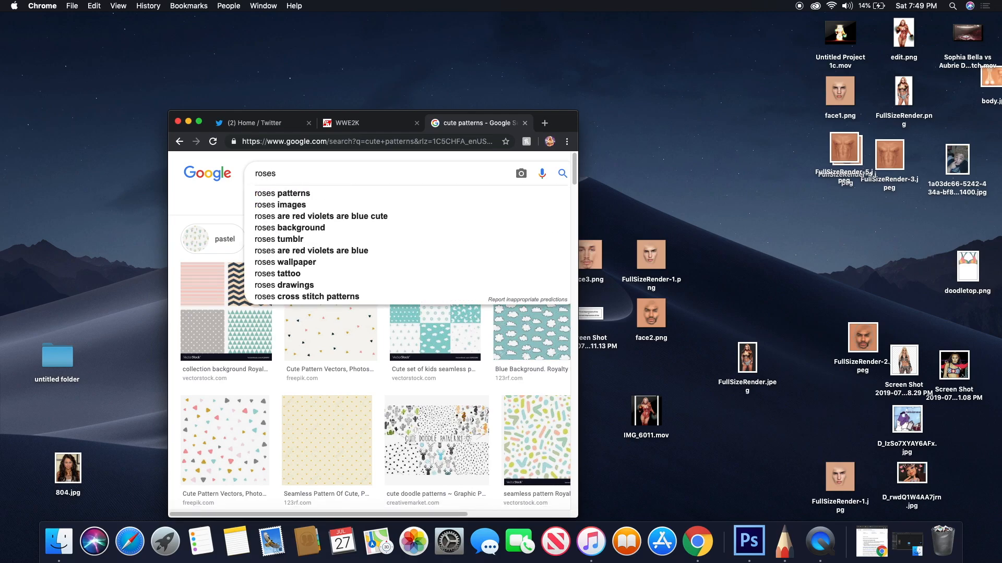
click(328, 200)
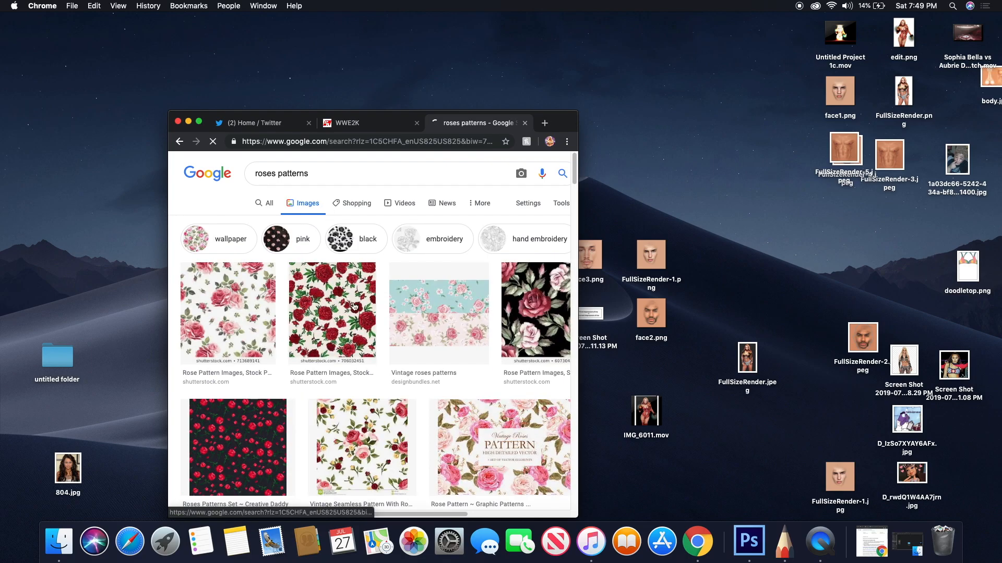
Step: Preview several rose patterns and save the black Vintage roses vector seamless pattern image to the desktop
click(259, 460)
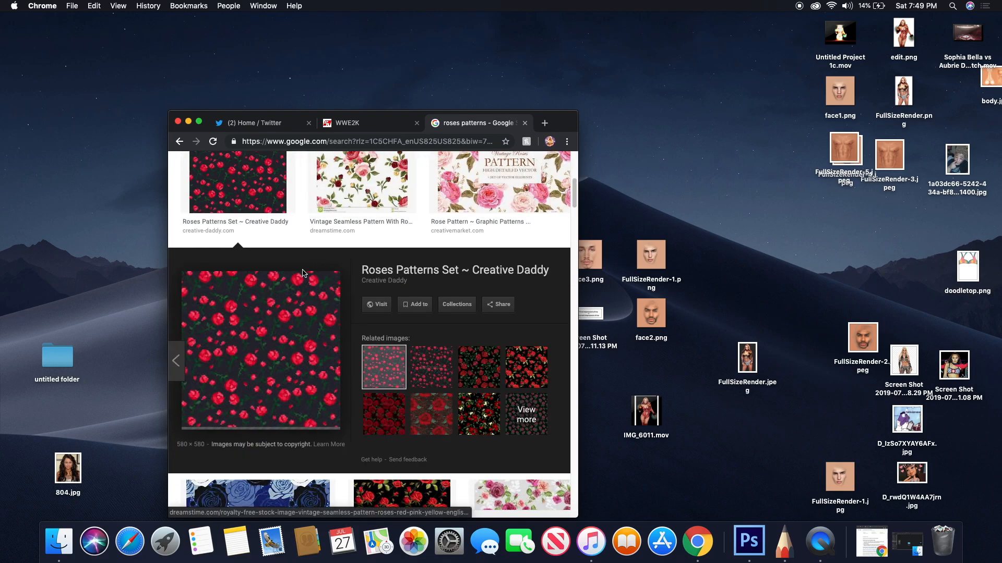
click(472, 355)
click(535, 378)
click(480, 429)
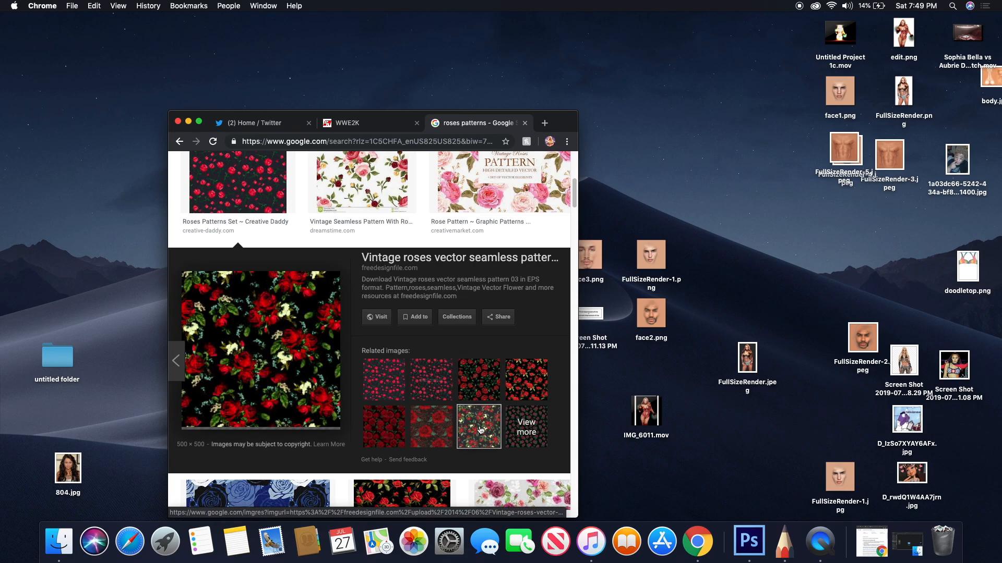
drag(480, 429, 681, 168)
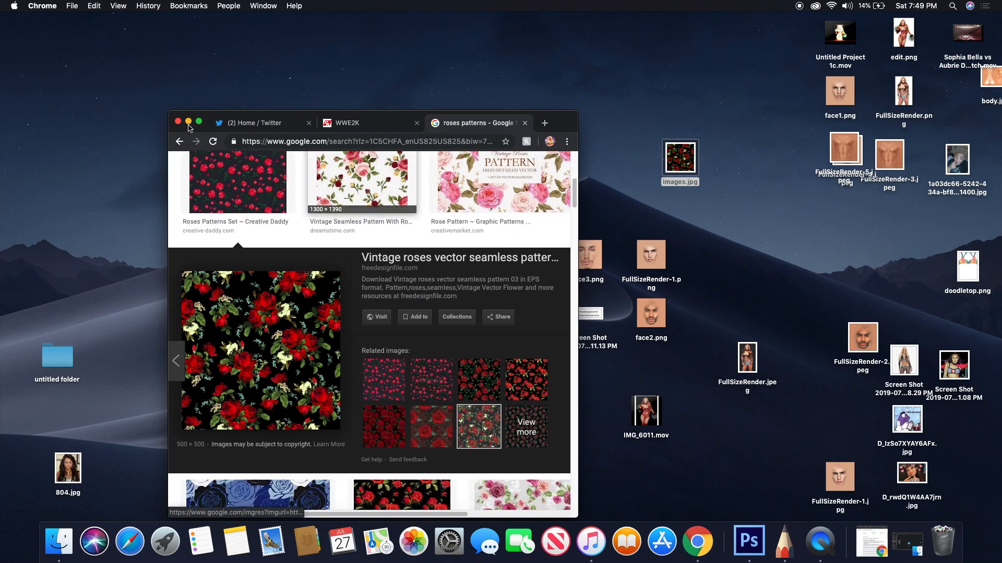
Step: Minimize the browser window and switch to SketchBook with the crop top drawing
click(188, 122)
click(682, 551)
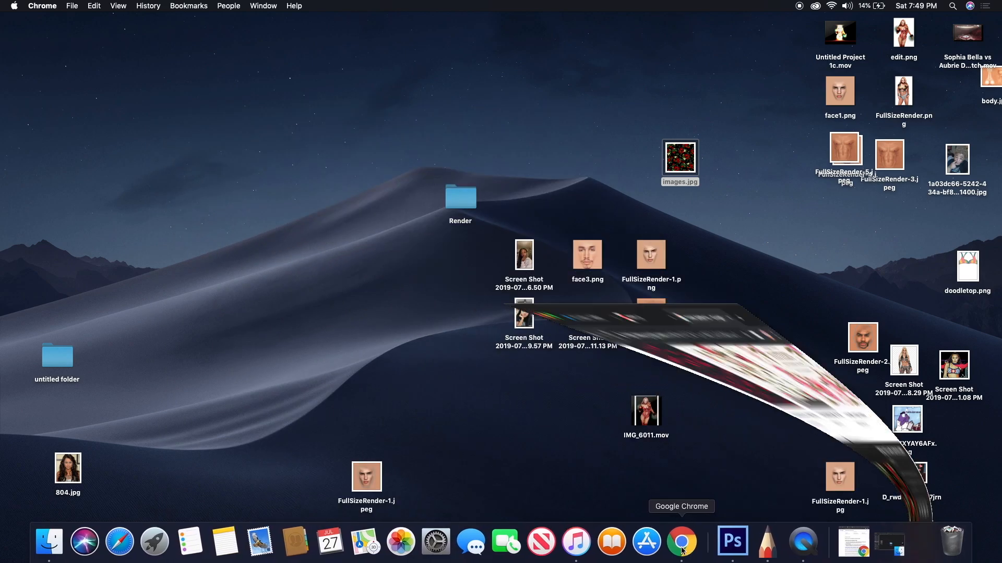
click(795, 552)
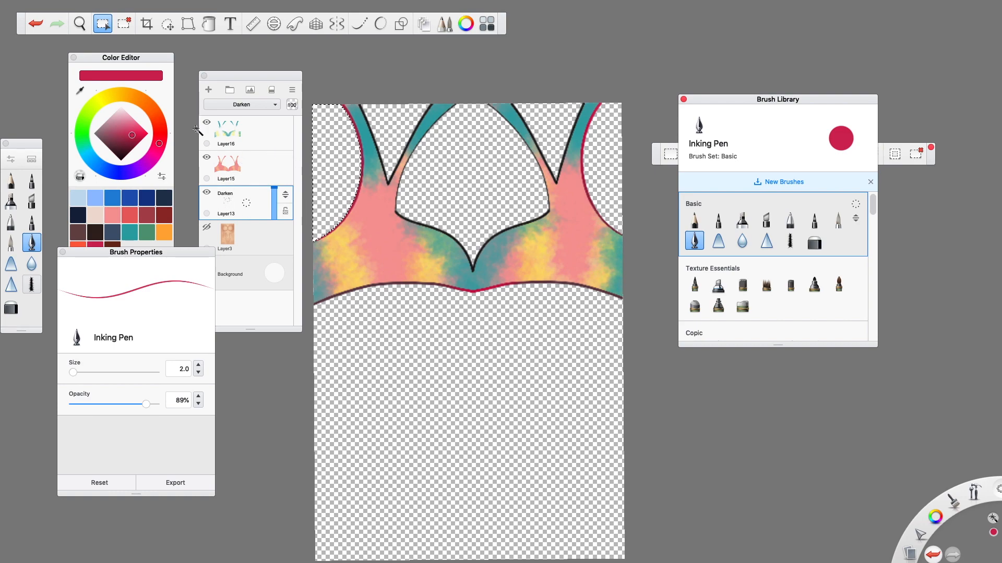
Step: Hide the colour layers Layer16 and Layer15, make the outline layer Layer13 active, and clear the selection on the canvas
click(207, 122)
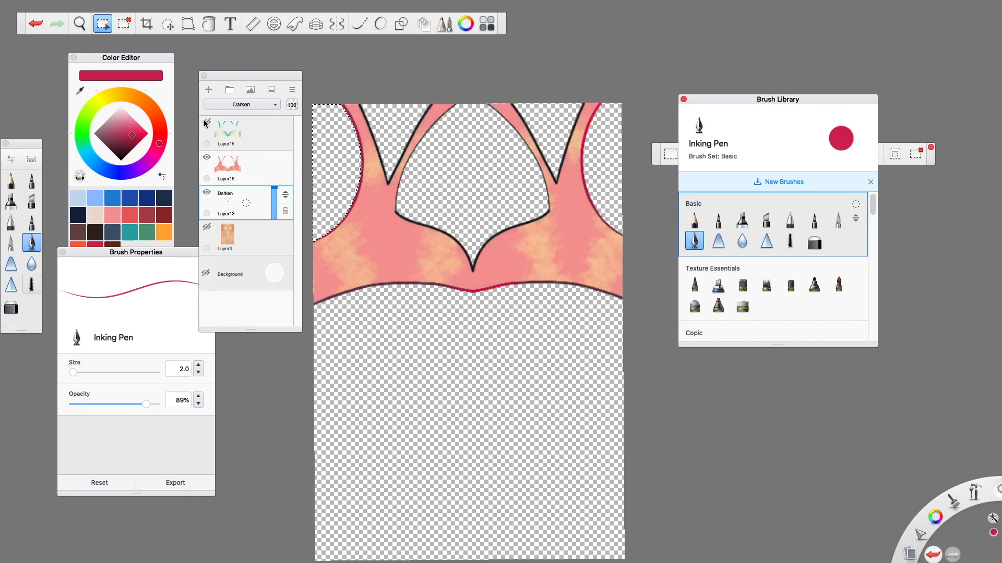
click(209, 159)
click(257, 170)
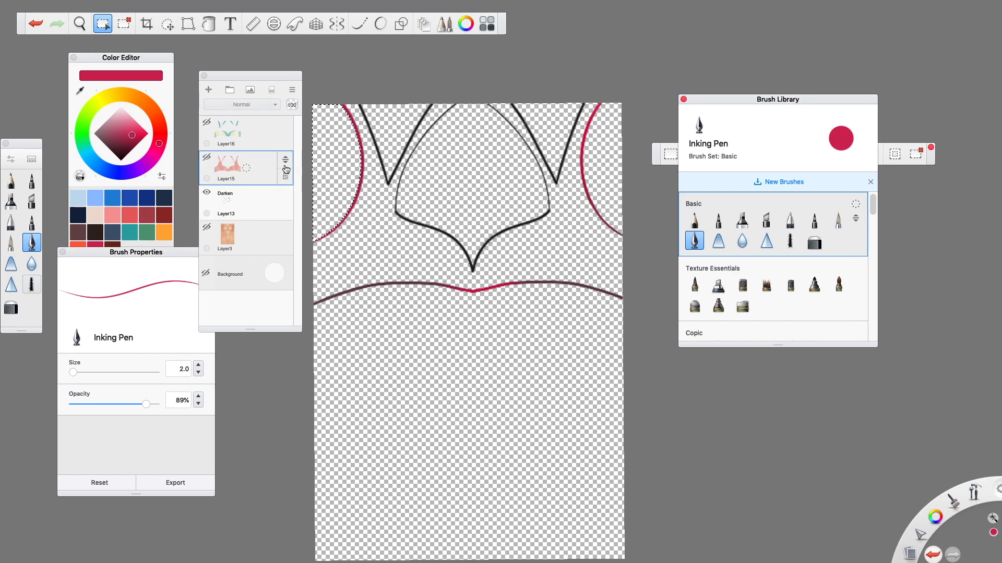
click(270, 214)
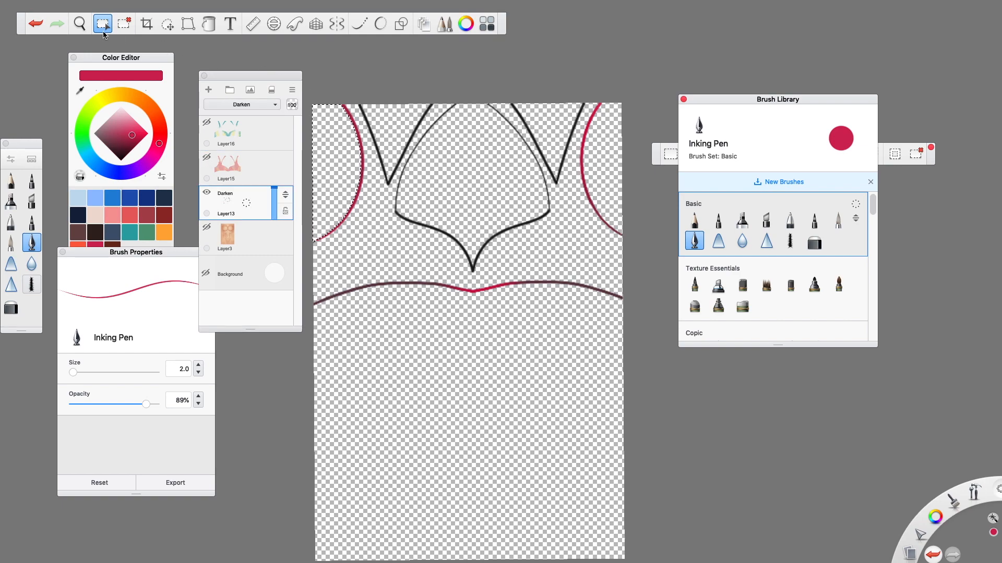
click(320, 72)
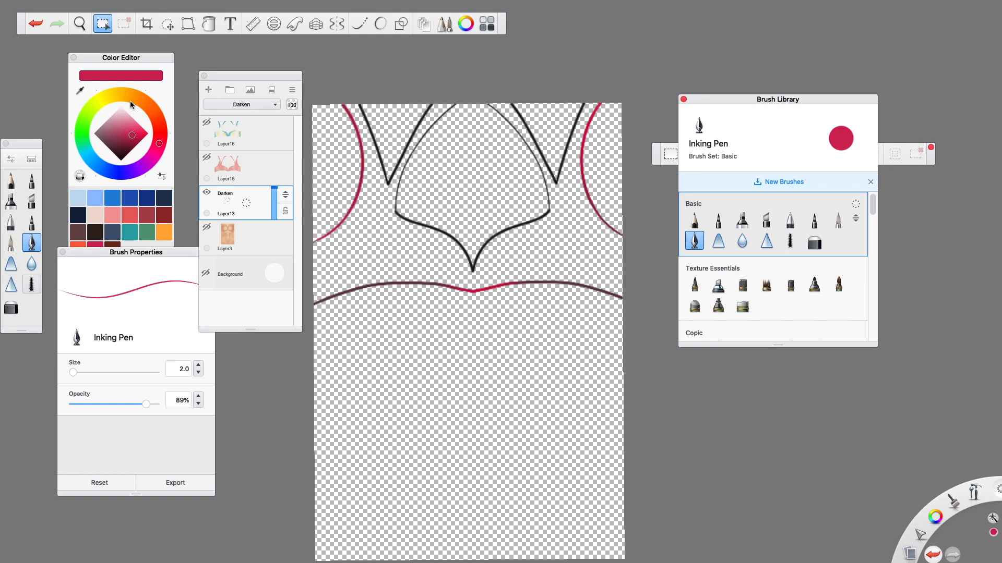
Step: Add a new empty layer directly above the outline layer Layer13
click(208, 90)
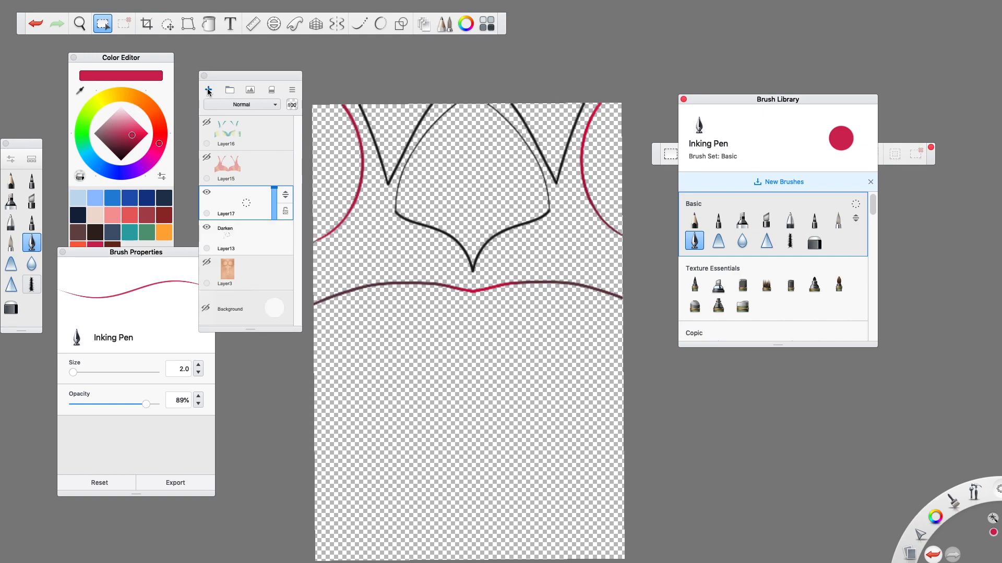
click(293, 90)
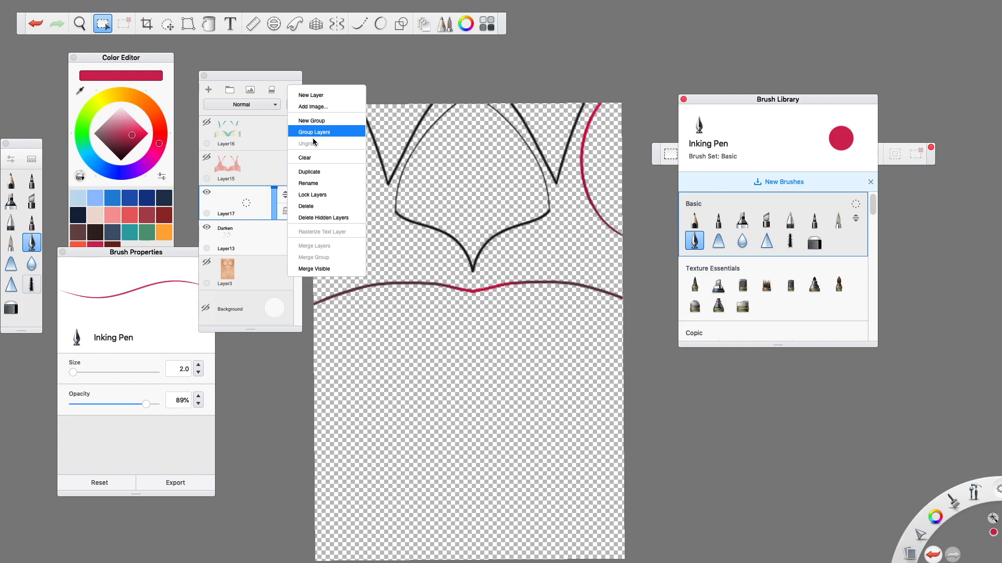
click(278, 82)
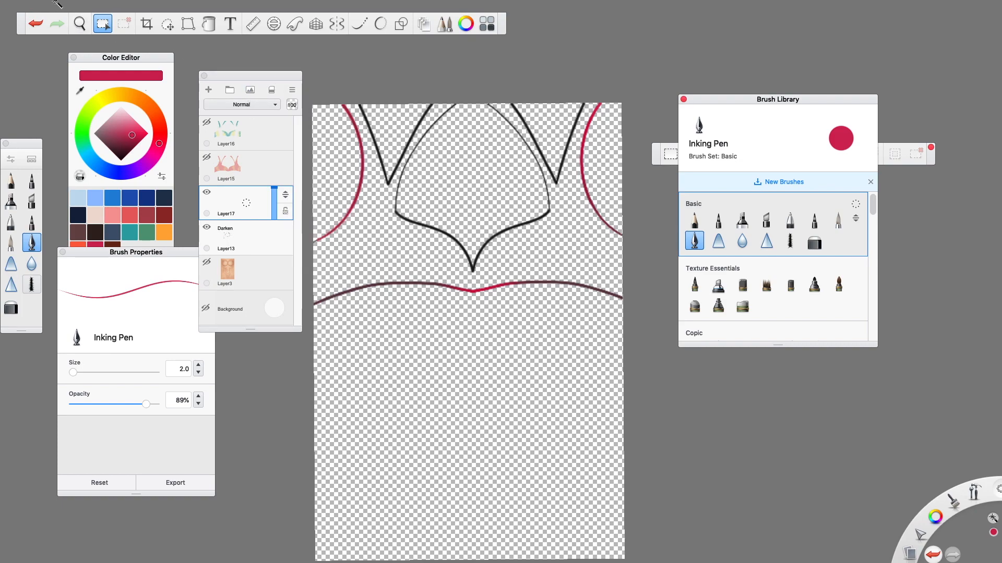
Step: Import images.jpg from the Desktop into the drawing as an added image
click(87, 6)
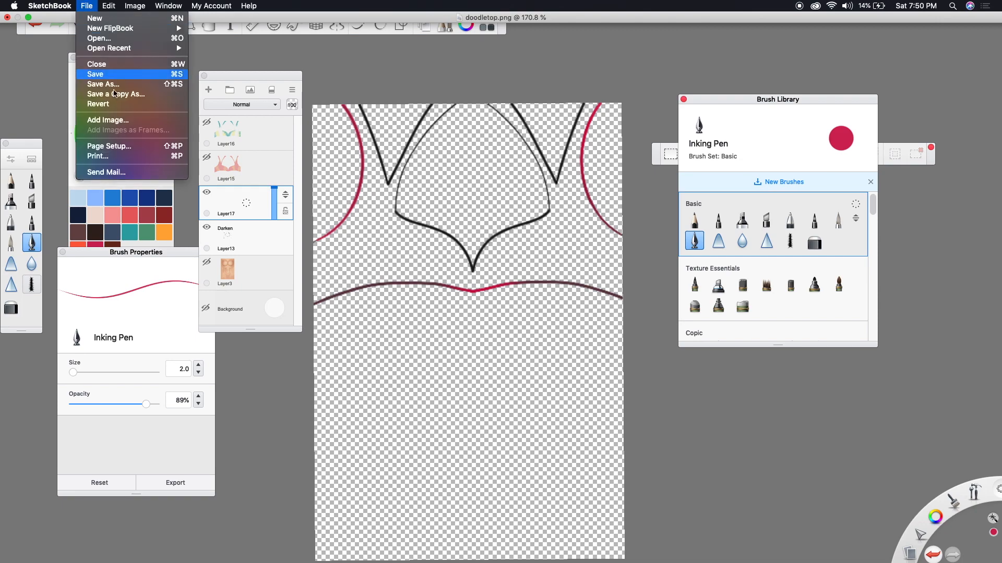
click(121, 124)
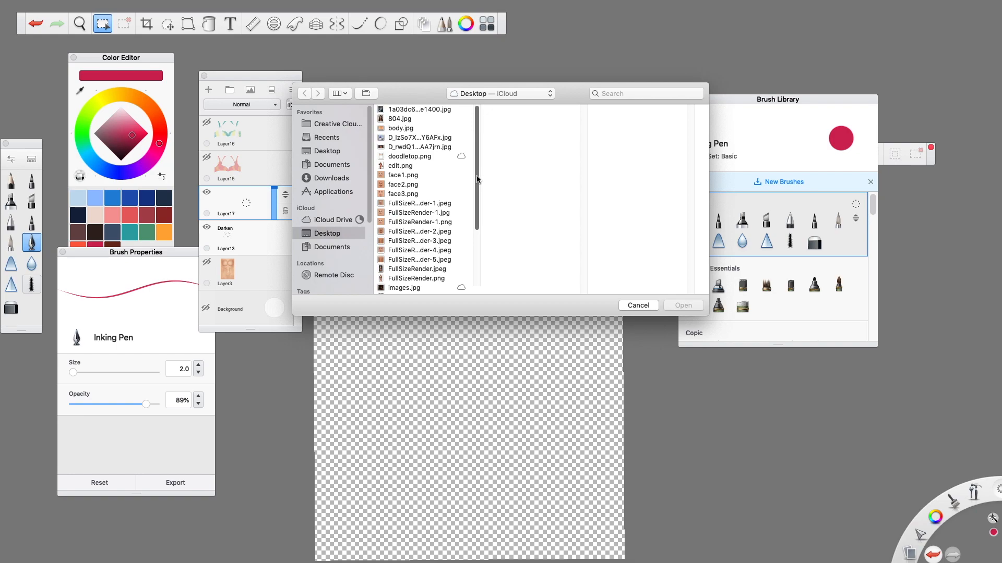
click(430, 111)
click(431, 115)
key(Down)
key(Down)
key(Down)
key(Down)
key(Down)
key(Down)
key(Down)
key(Down)
key(Down)
key(Down)
key(Down)
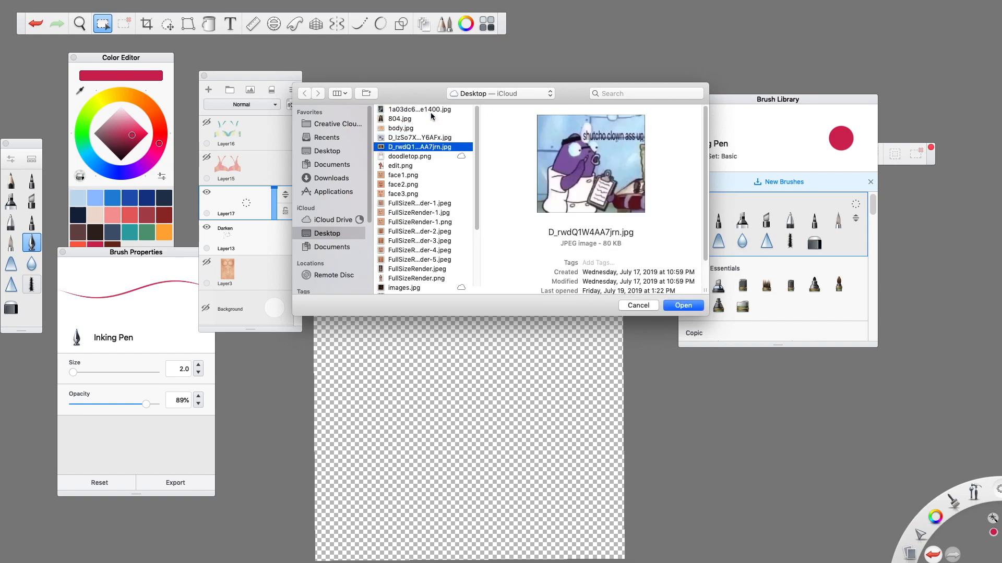
key(Down)
key(Down)
key(Down)
key(Down)
key(Down)
key(Down)
key(Down)
key(Down)
key(Down)
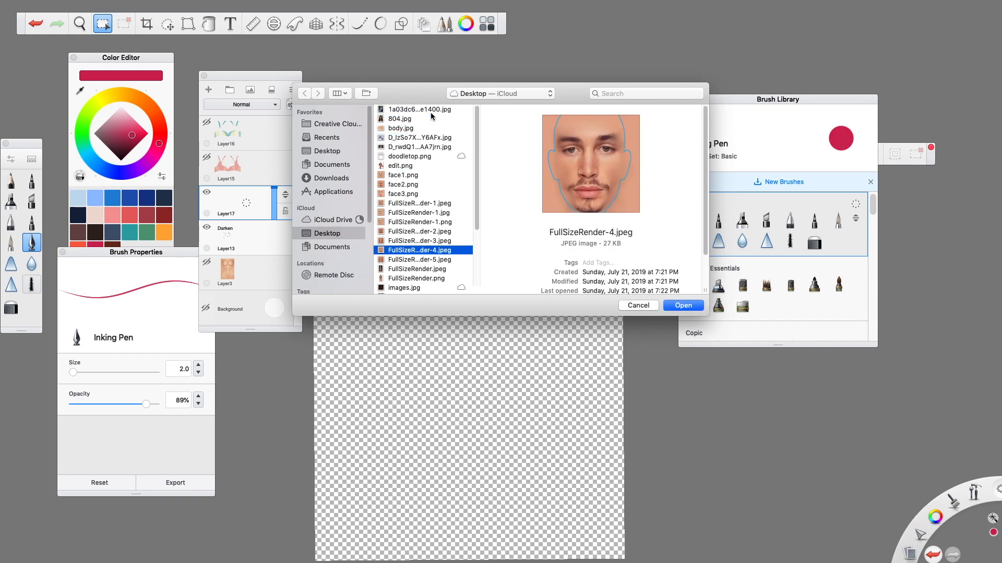
key(Up)
key(Up)
key(Up)
key(Up)
key(Up)
key(Up)
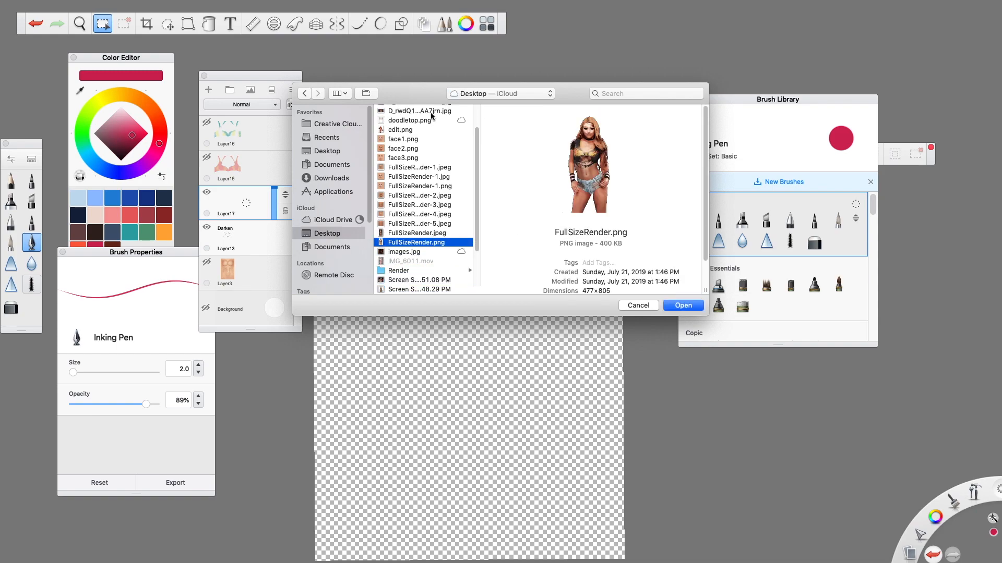
key(Down)
key(Down)
key(Down)
key(Down)
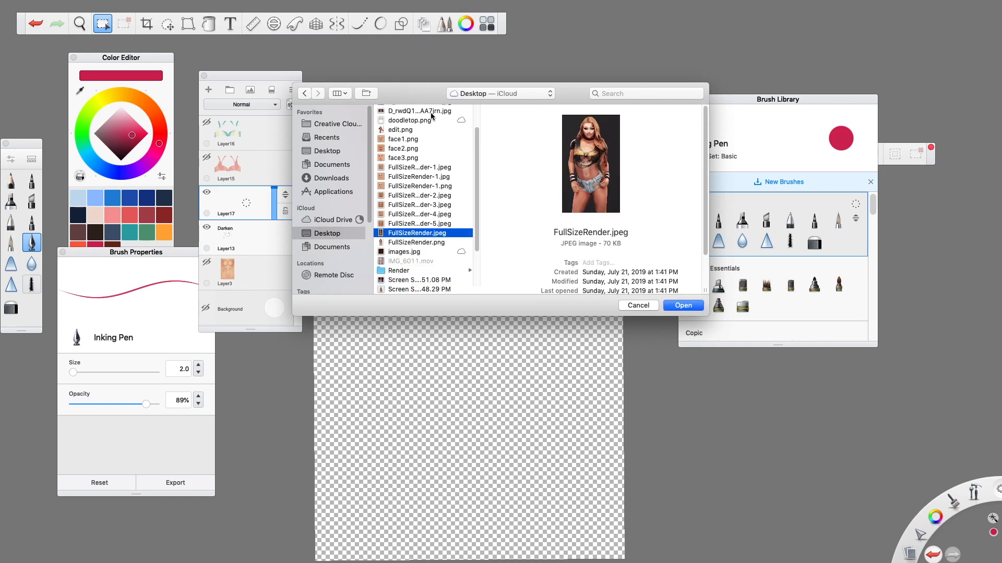
click(681, 305)
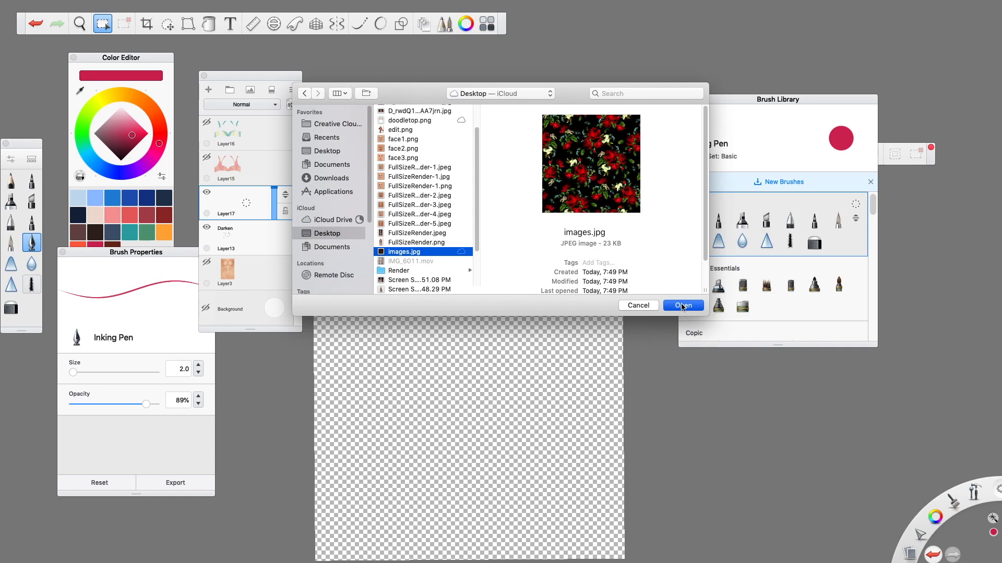
Step: Move the imported rose pattern up so that it covers the crop top outline near the canvas's upper edge
drag(453, 251, 392, 267)
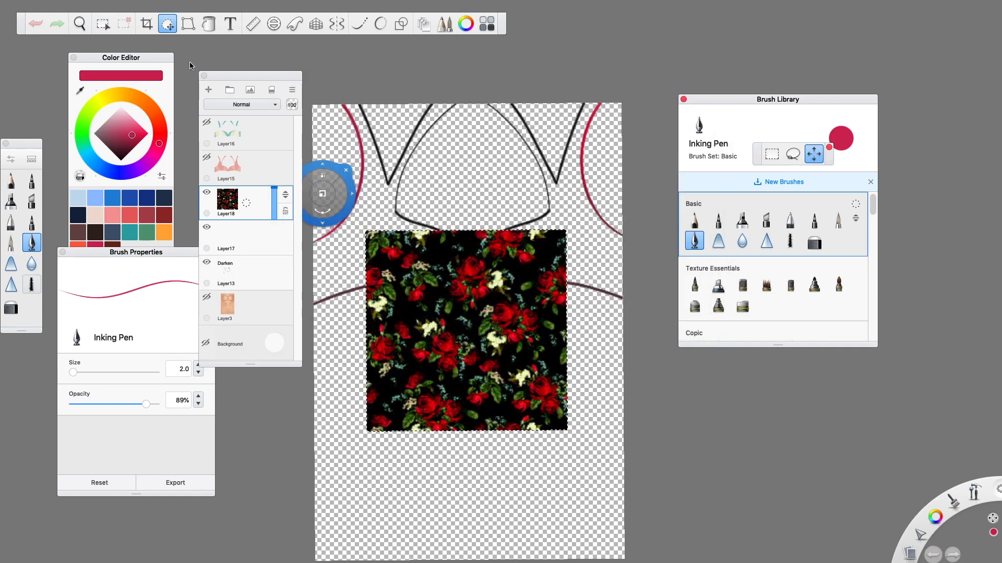
drag(486, 319, 486, 202)
click(241, 207)
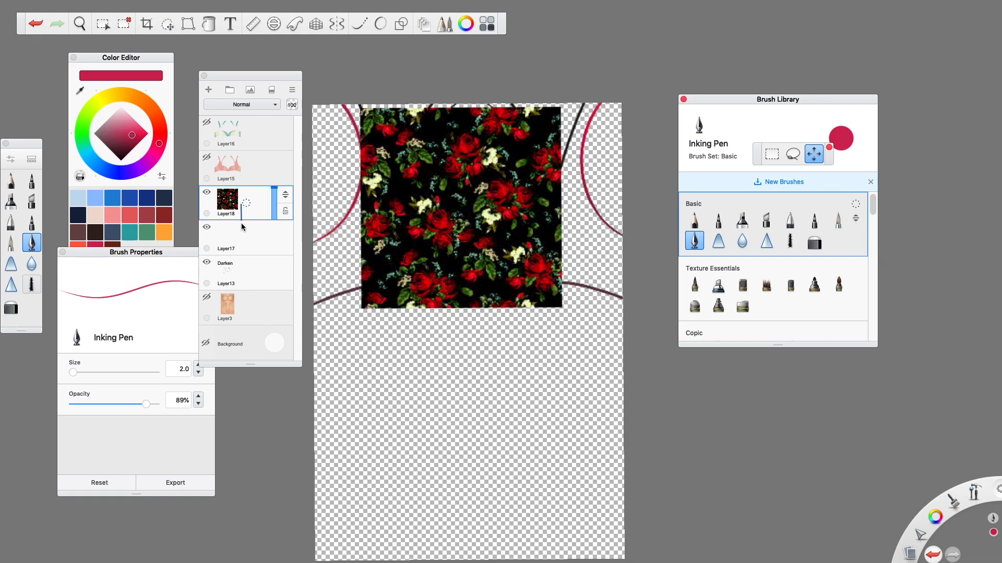
Step: Move the rose pattern layer below Layer3, just above the background, and lower its opacity
drag(284, 199, 282, 245)
drag(290, 206, 281, 280)
drag(287, 233, 286, 296)
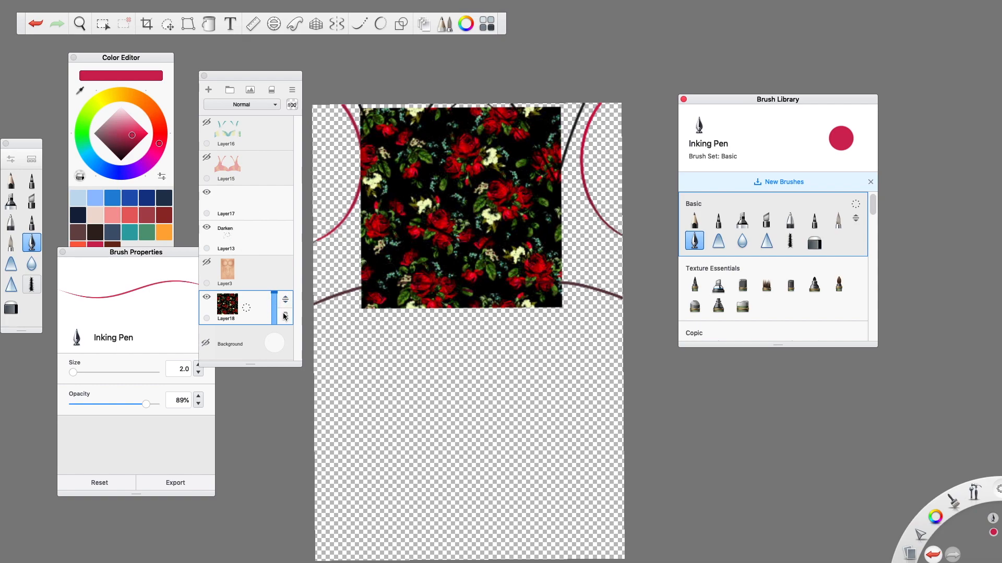
drag(299, 105, 299, 156)
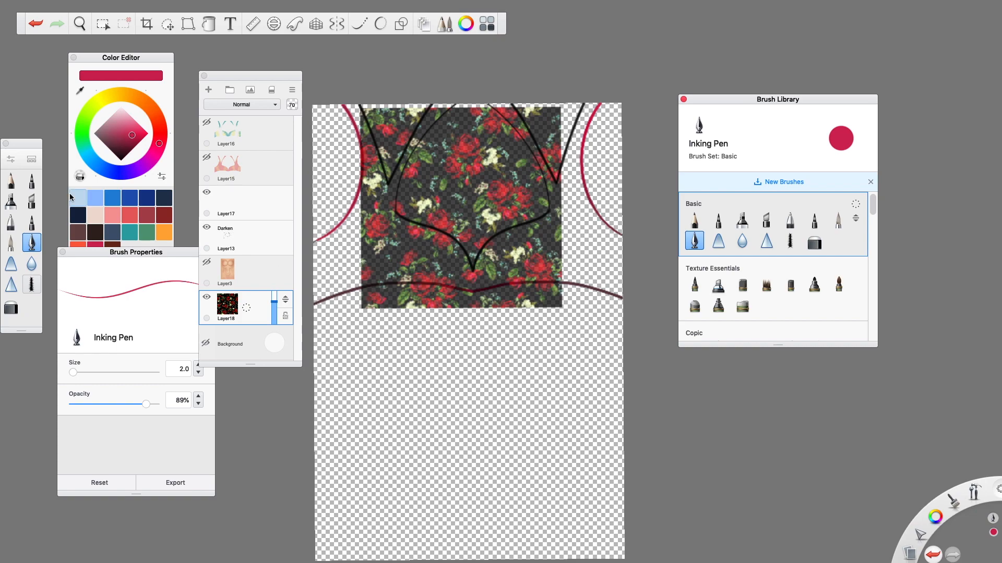
Step: Stretch the rose pattern with the Distort tool so it spans the full canvas width and reaches the upper canvas edge
click(166, 25)
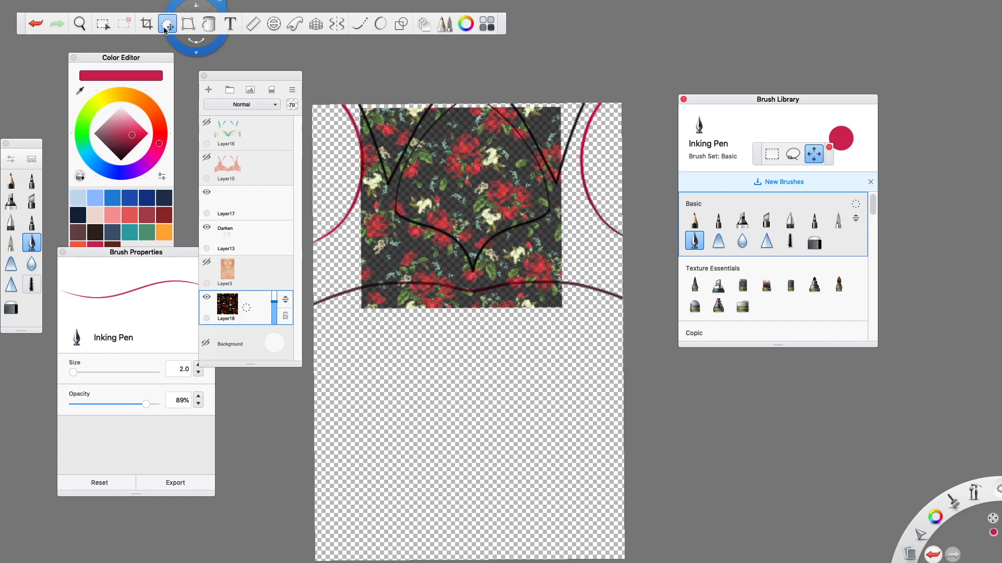
click(187, 23)
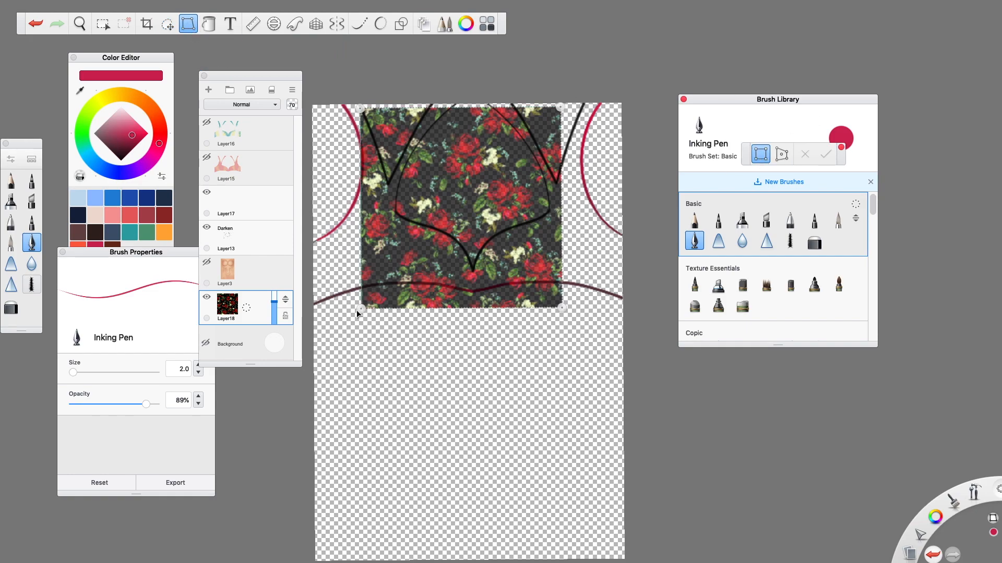
drag(361, 309, 311, 312)
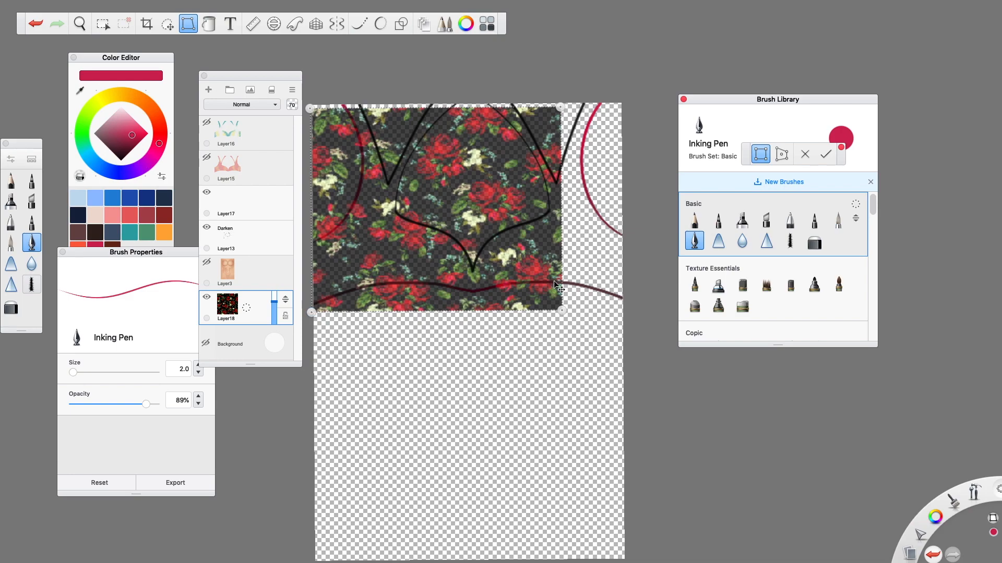
drag(560, 310, 626, 312)
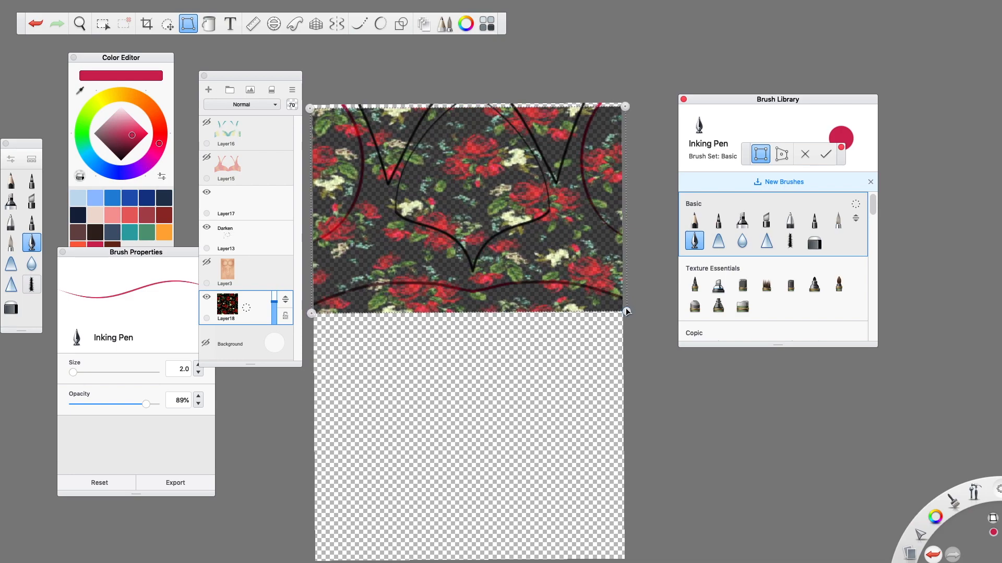
drag(625, 107, 625, 103)
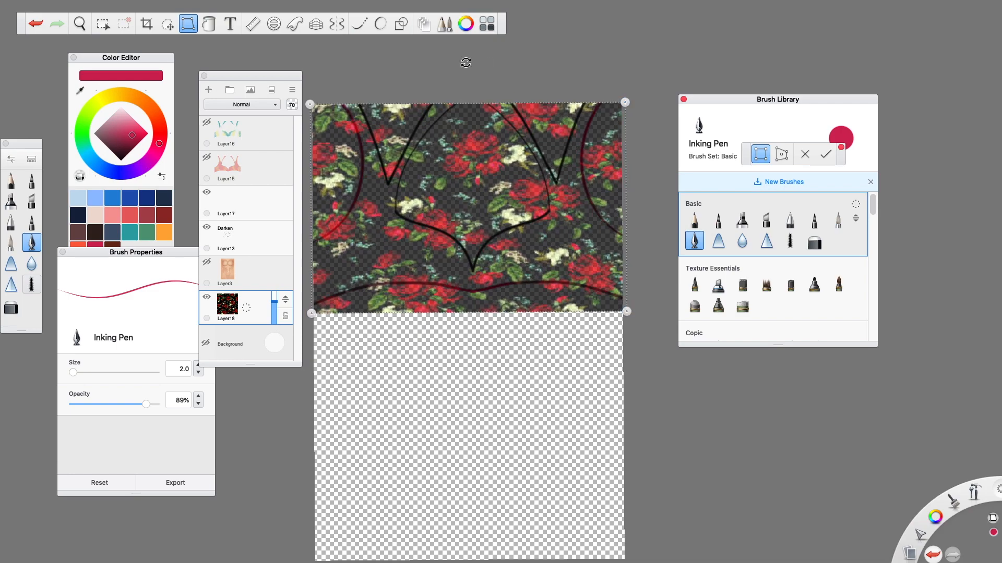
click(825, 153)
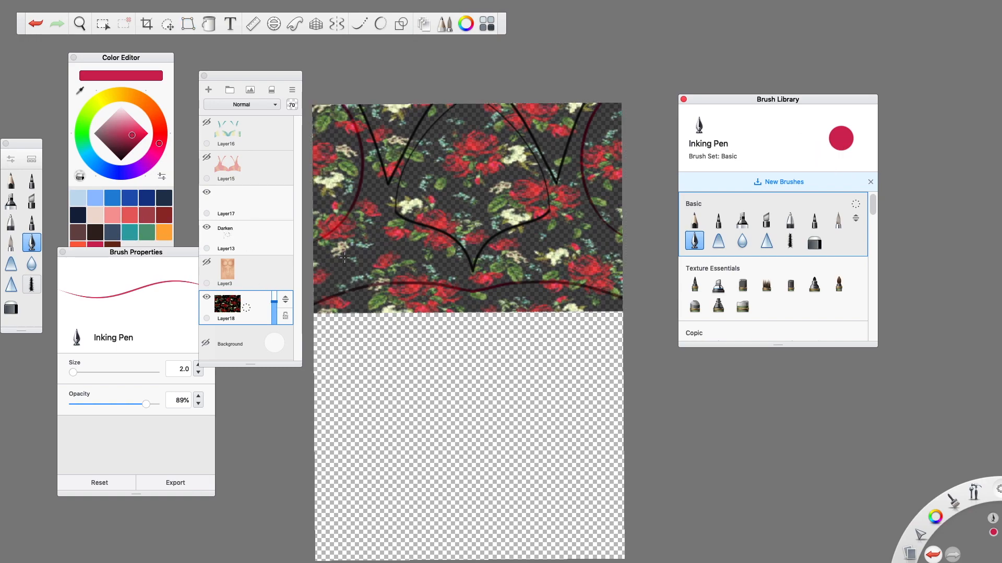
Step: Magic-wand the central neckline opening on Layer13 and erase the rose pattern inside it on Layer18 with a Soft Eraser of size 186.8
click(252, 242)
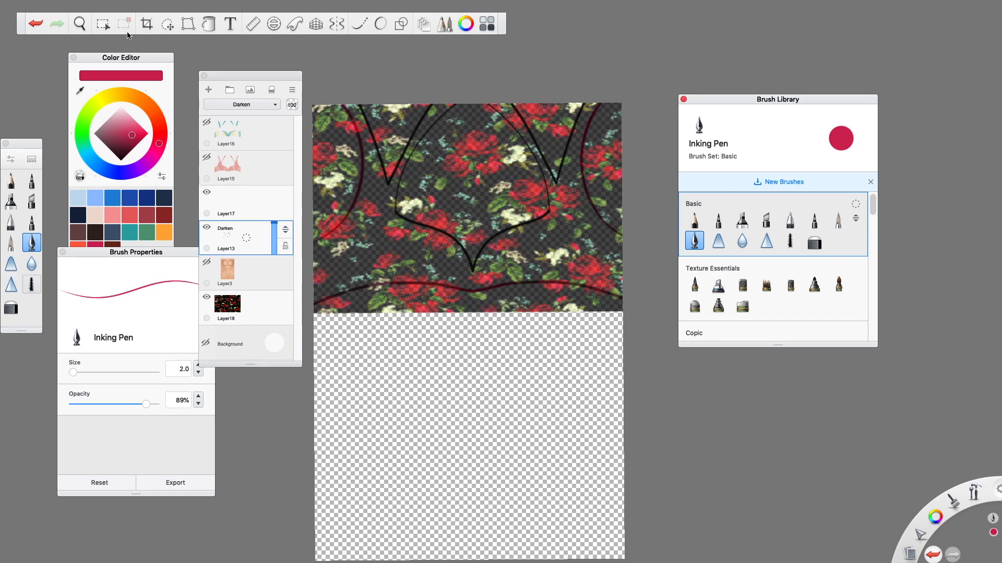
click(102, 24)
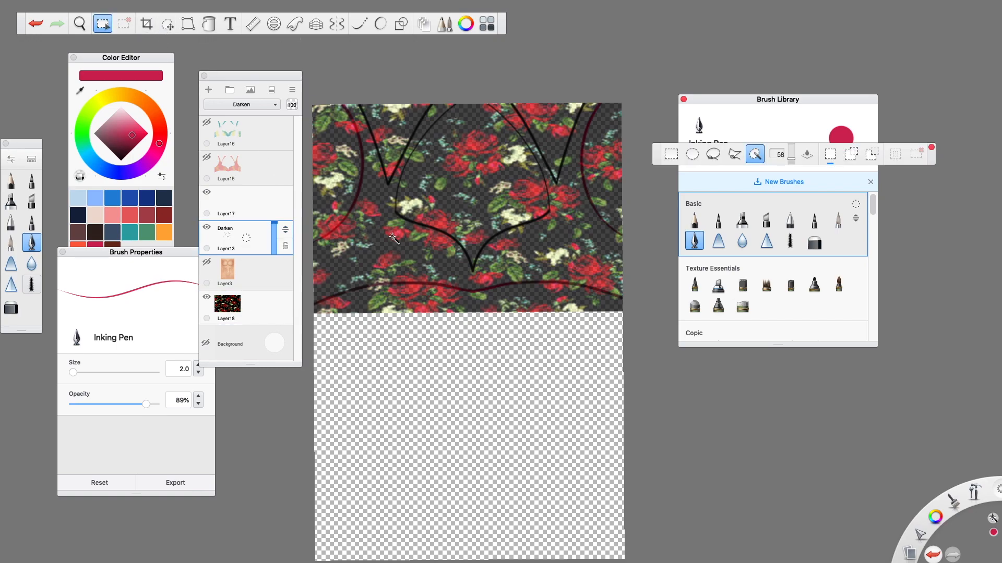
click(451, 187)
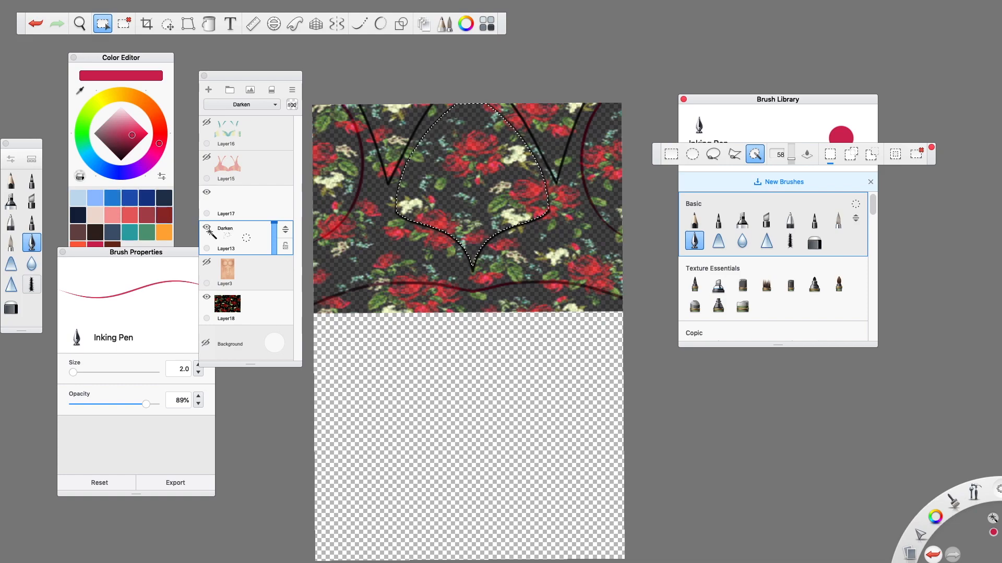
click(20, 310)
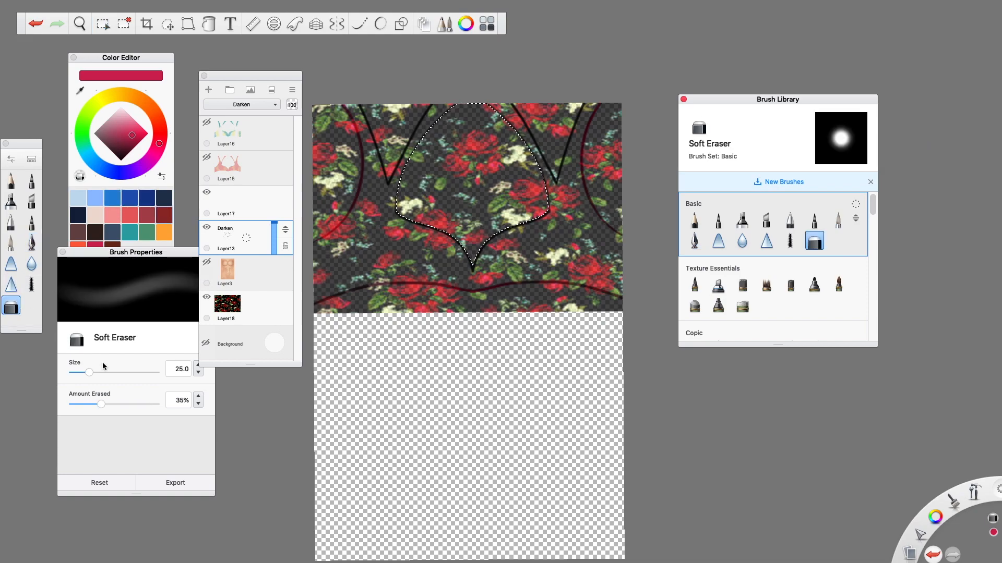
drag(89, 373, 139, 375)
click(254, 305)
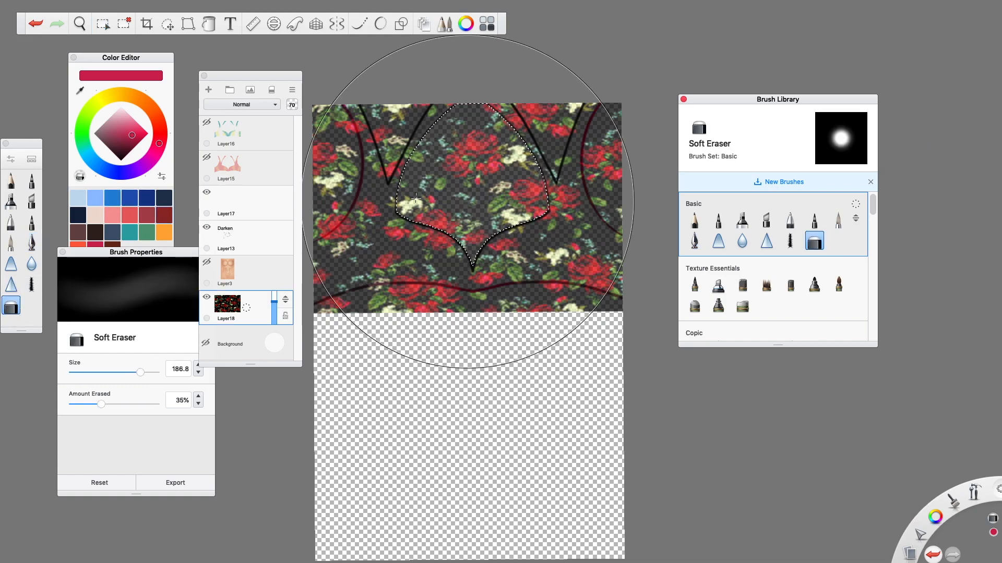
click(252, 310)
mouse_move(253, 261)
mouse_down()
mouse_move(252, 308)
mouse_move(283, 269)
mouse_move(280, 252)
mouse_up()
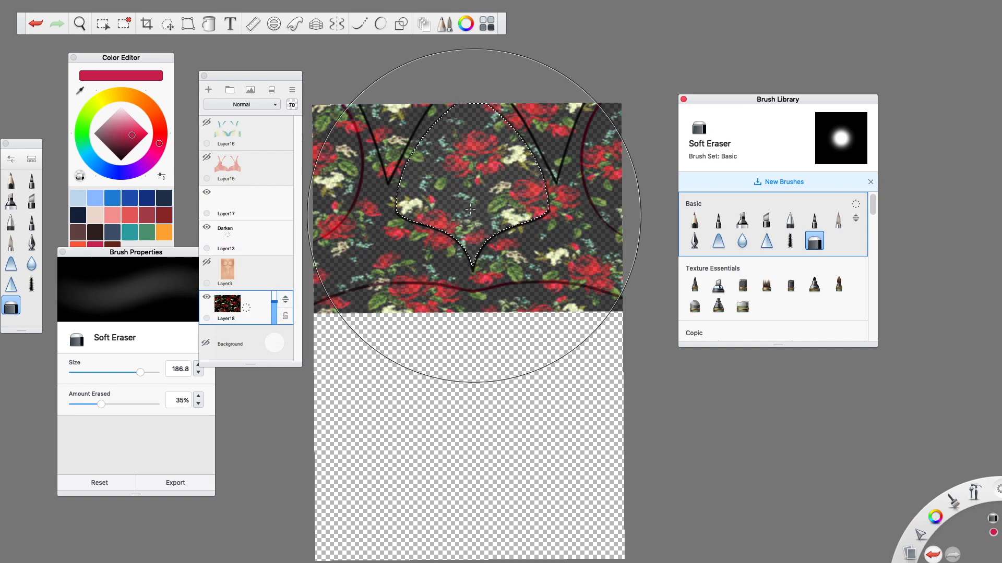
mouse_move(486, 273)
mouse_down()
mouse_move(451, 211)
mouse_move(439, 224)
mouse_up()
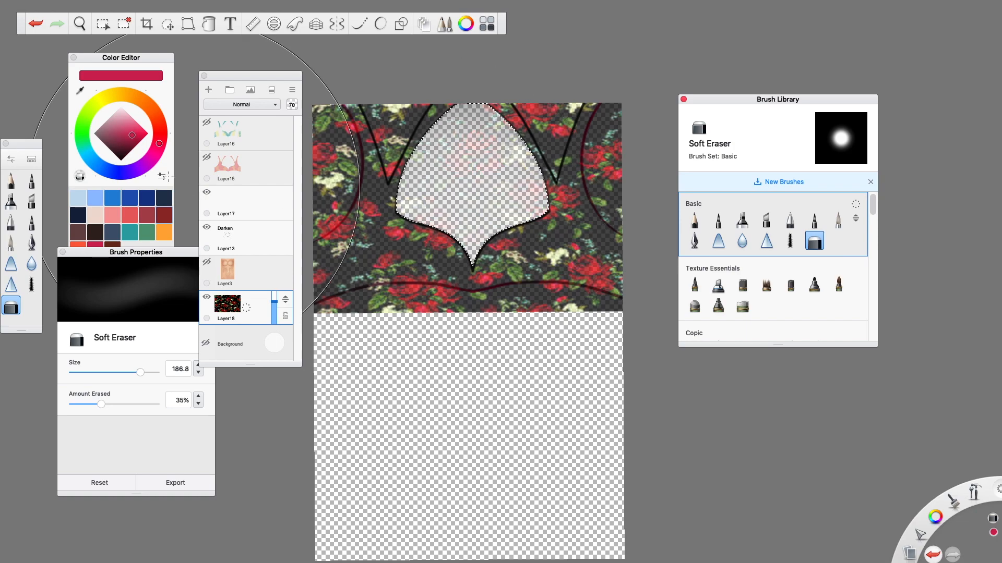
Step: Select each outer armhole area from the outline on Layer13 and delete the rose pattern inside both from Layer18
click(256, 250)
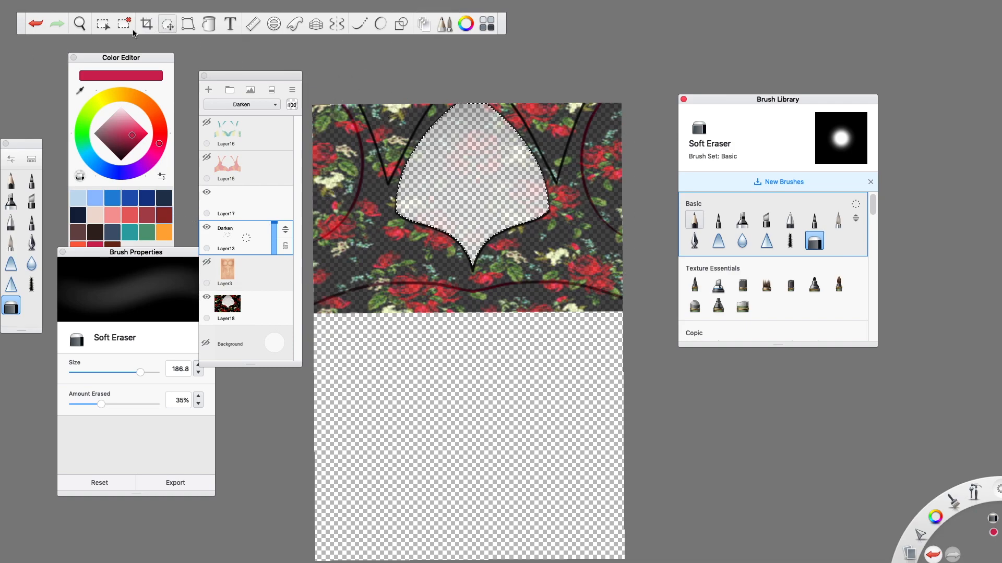
click(103, 25)
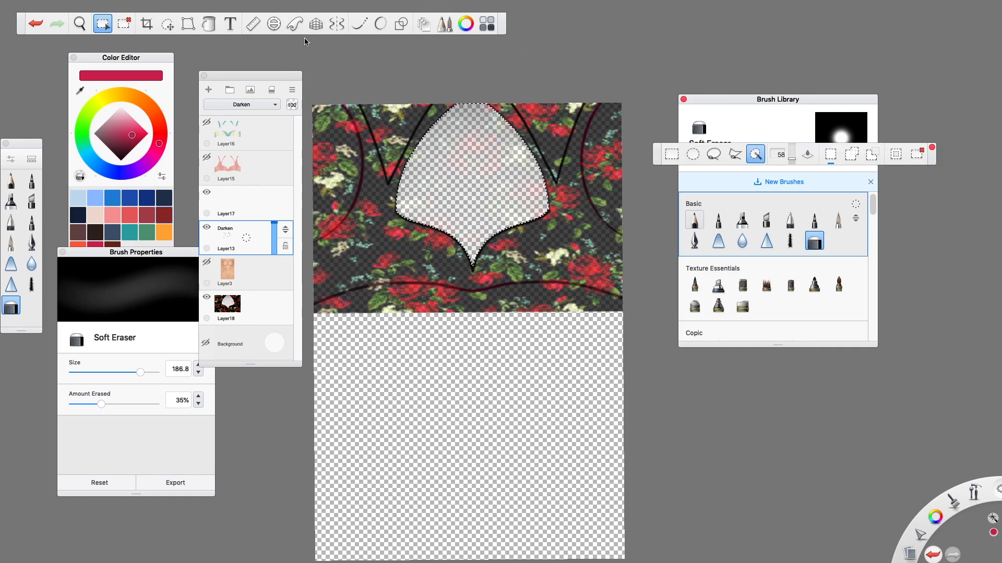
click(606, 186)
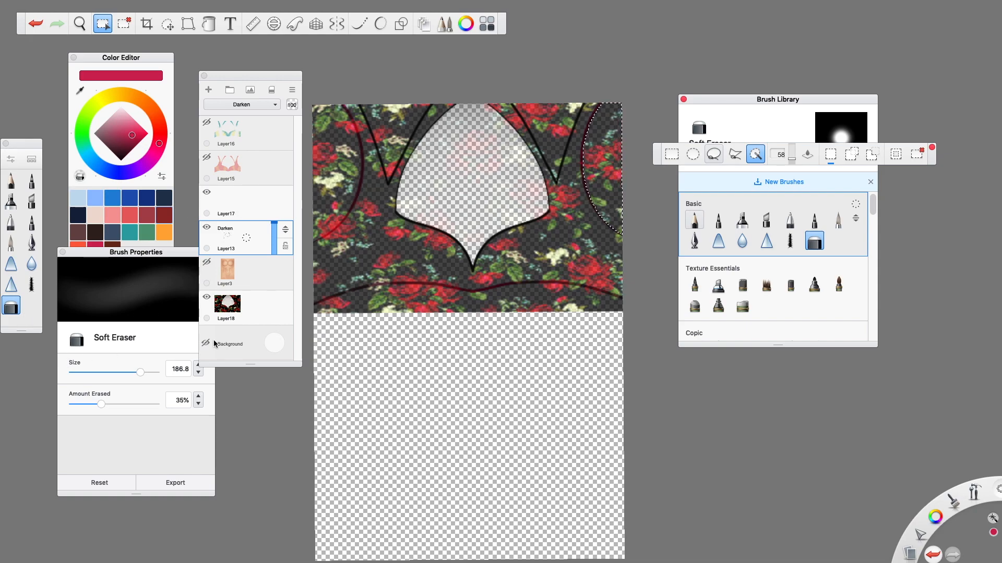
click(274, 302)
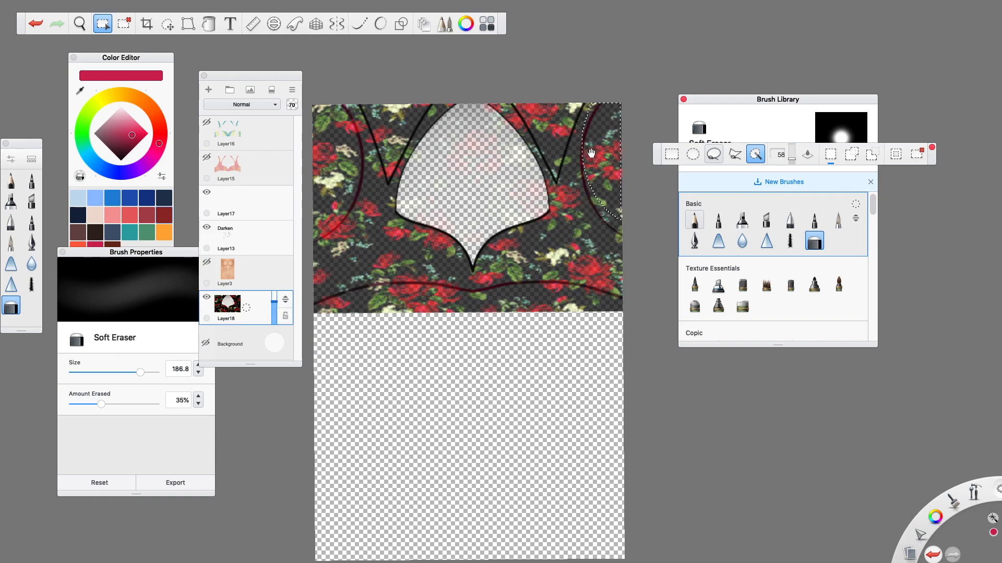
key(Delete)
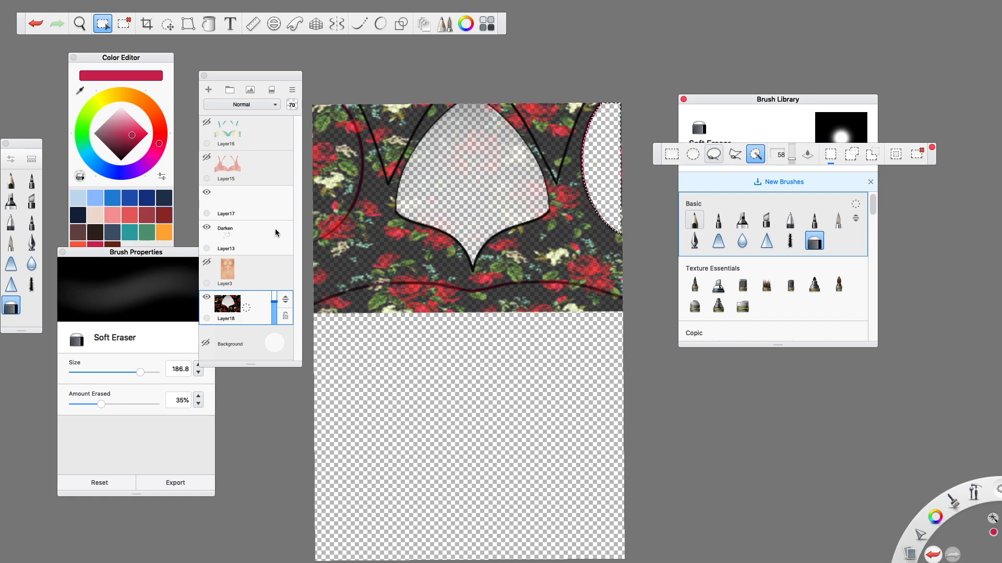
click(341, 170)
click(254, 240)
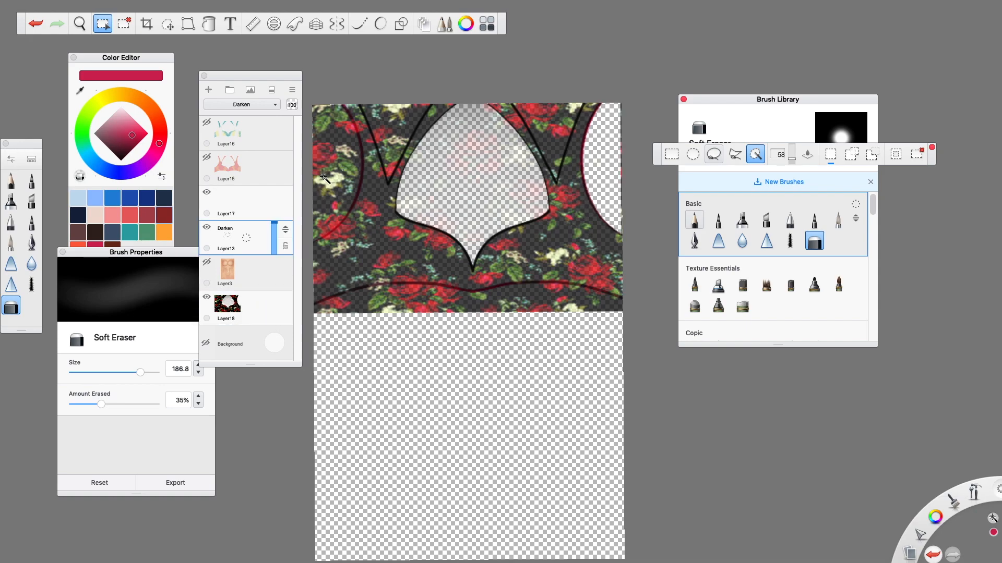
click(272, 304)
key(Delete)
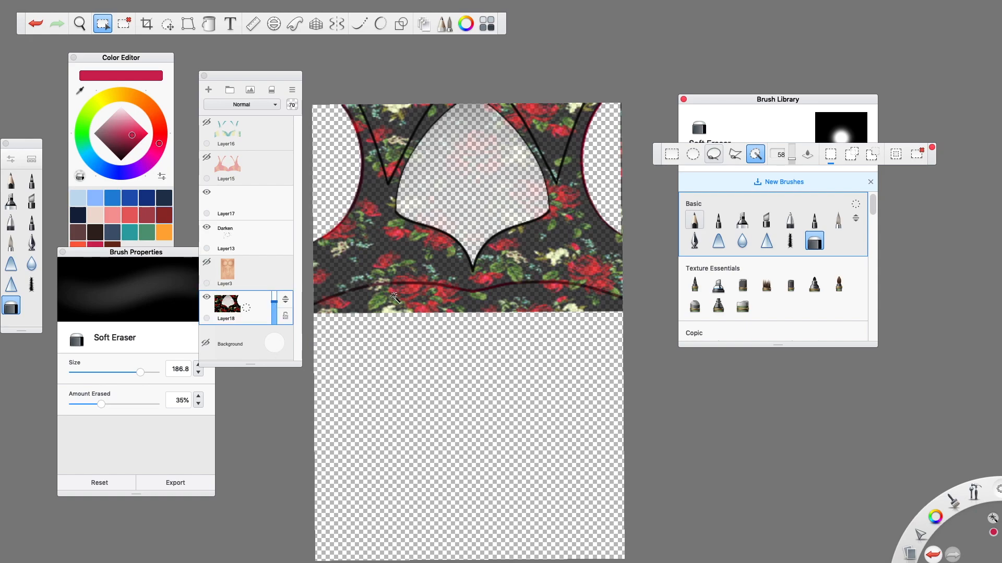
Step: Select the area below the curved hem on Layer13 and delete the rose pattern there from Layer18
click(250, 246)
click(366, 292)
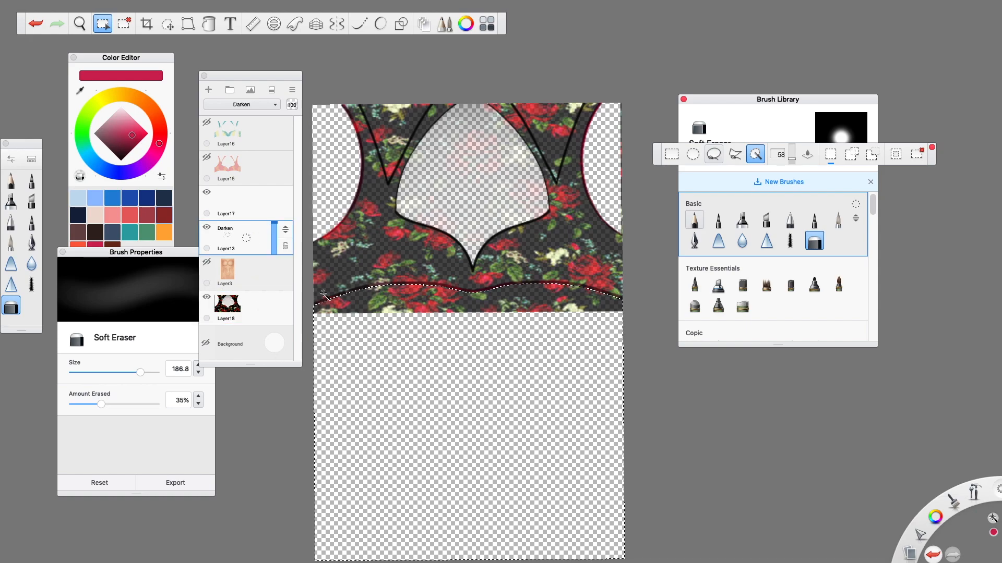
click(253, 309)
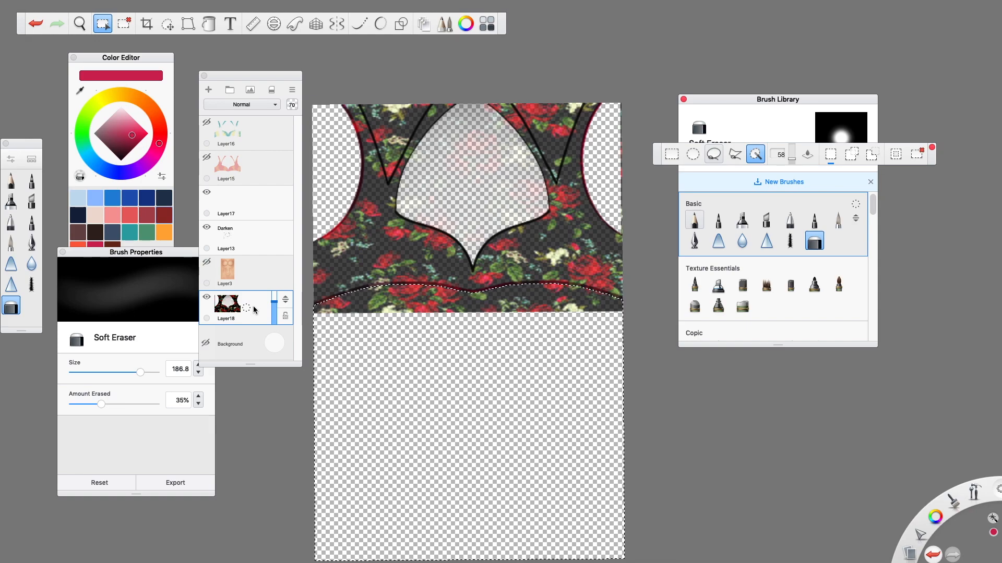
key(Delete)
Step: Select the two V-shaped gaps between the straps on Layer13 and delete the rose pattern inside them from Layer18
click(261, 239)
click(392, 115)
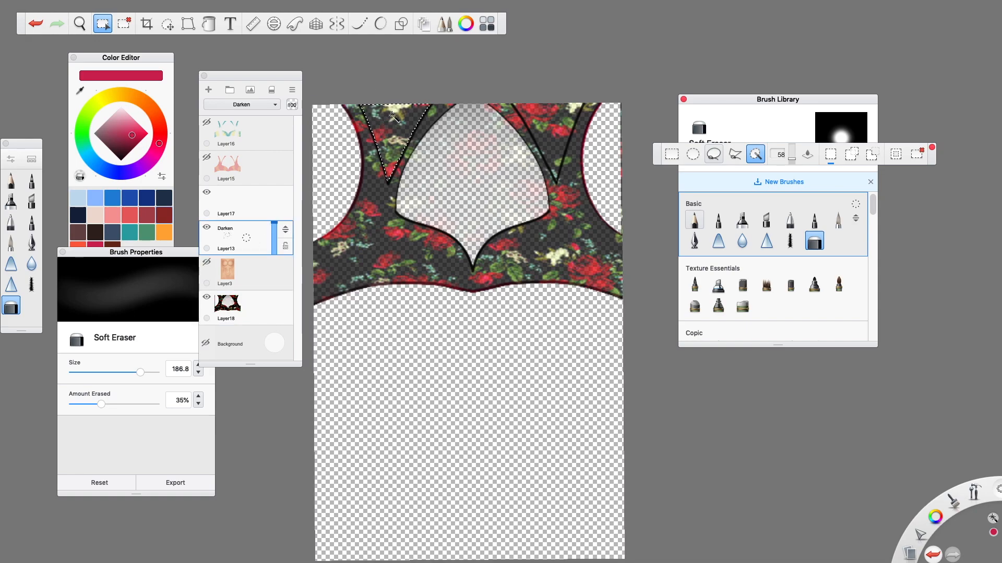
click(263, 317)
key(Delete)
click(258, 240)
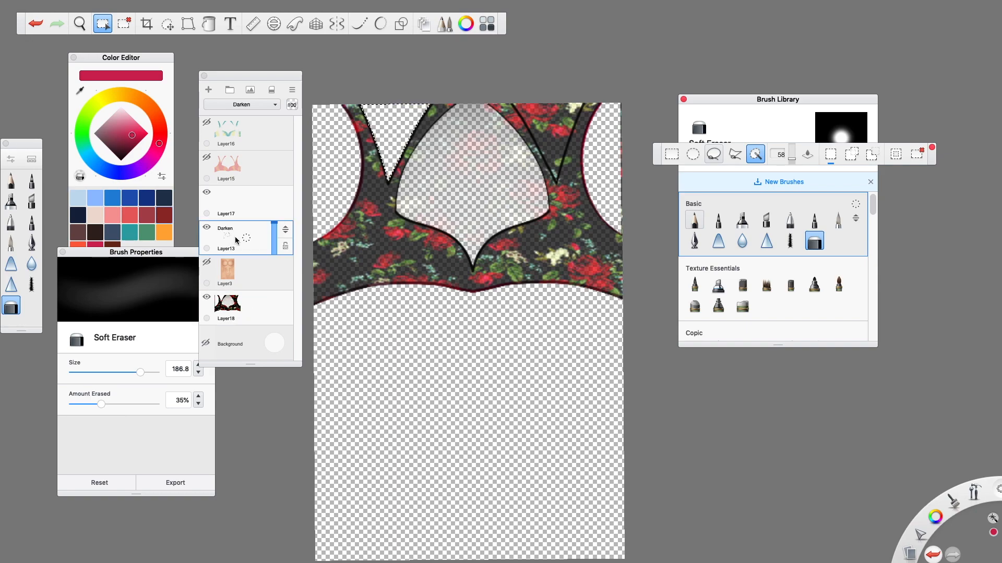
click(551, 120)
click(281, 303)
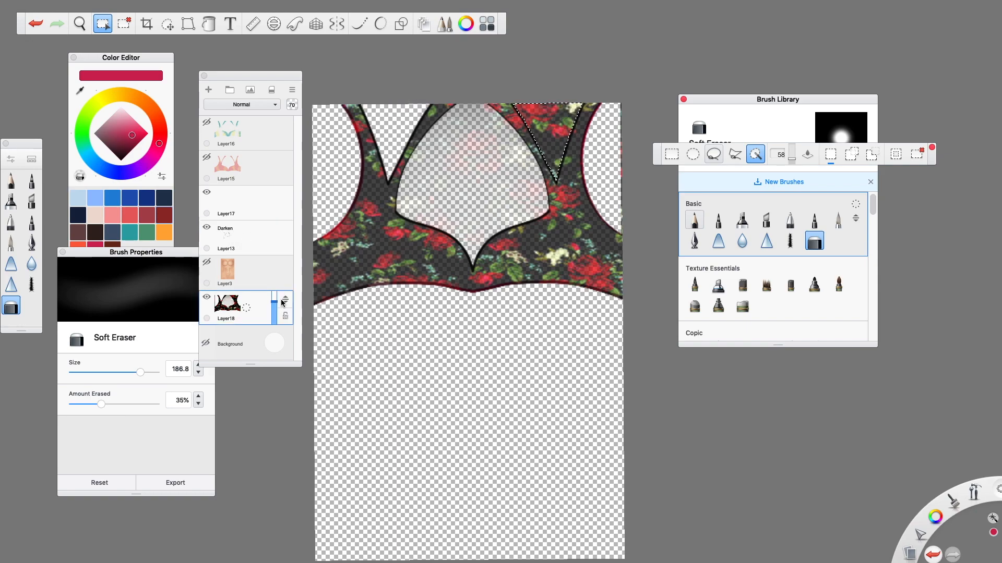
key(Delete)
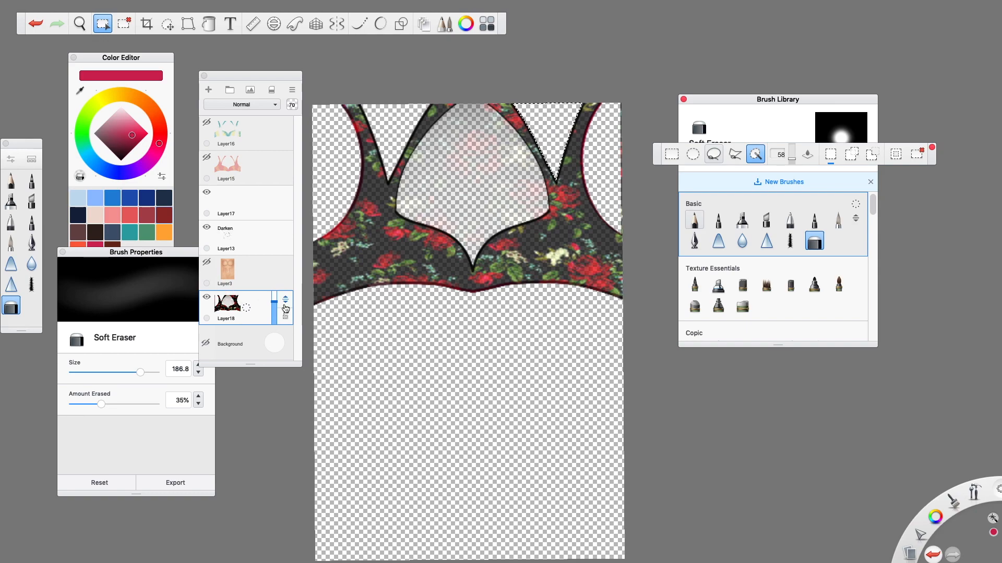
Step: Raise the rose pattern layer's opacity to 100 and delete the pattern inside the central neckline opening
drag(275, 304, 274, 291)
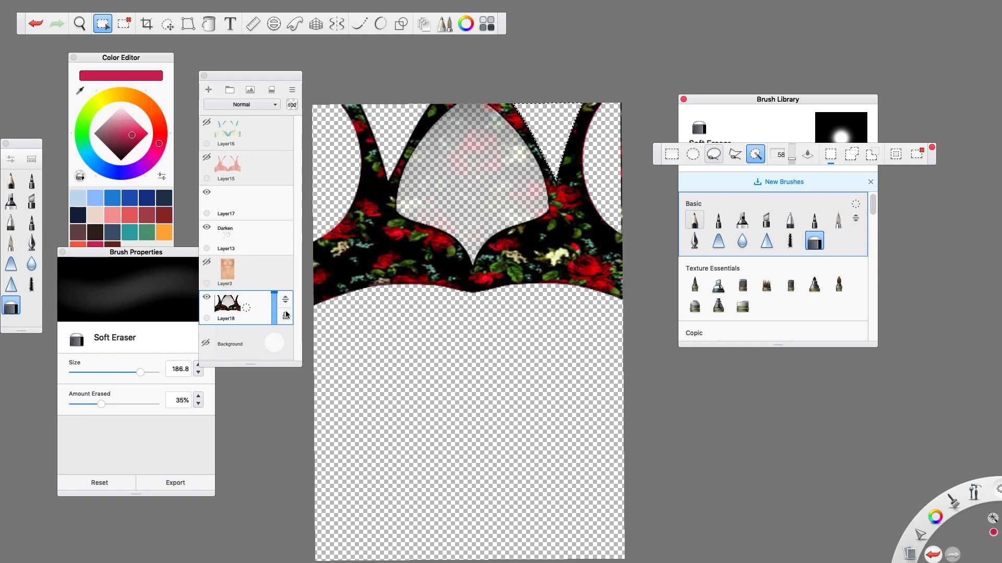
click(258, 236)
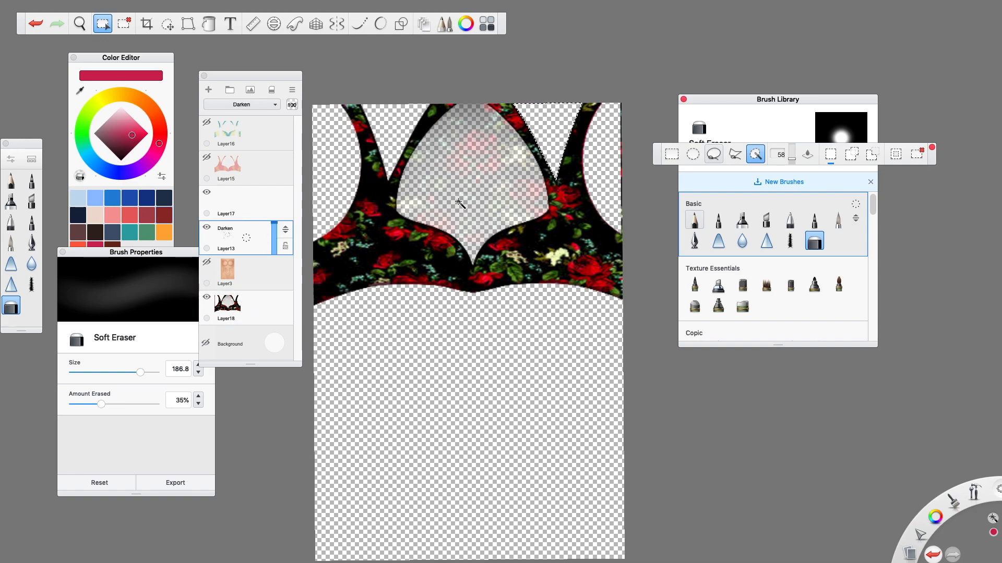
click(256, 309)
key(Delete)
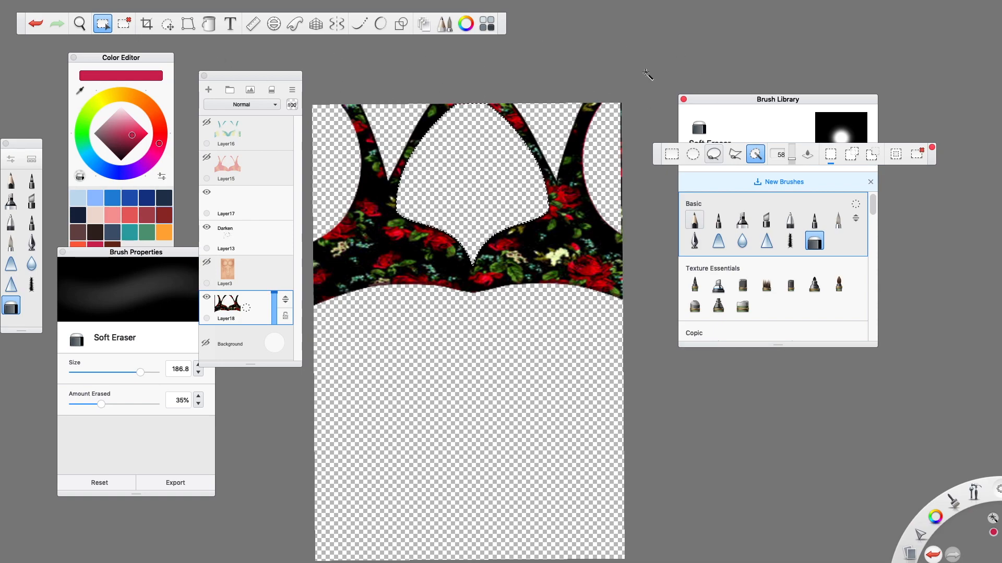
Step: Save the rose-pattern top as doodletop2 in PNG format on the Desktop, accepting merged layers
mouse_move(84, 5)
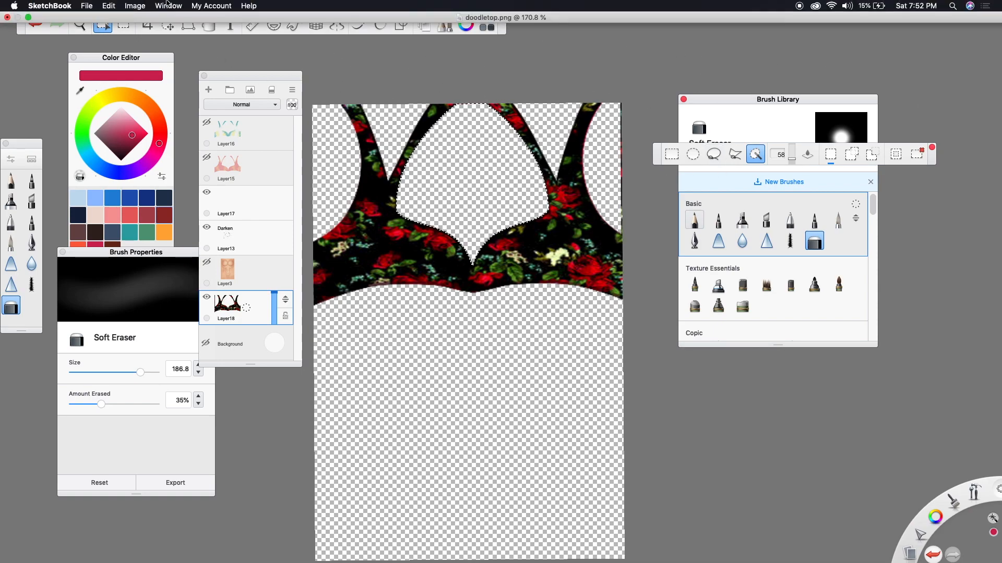
click(85, 6)
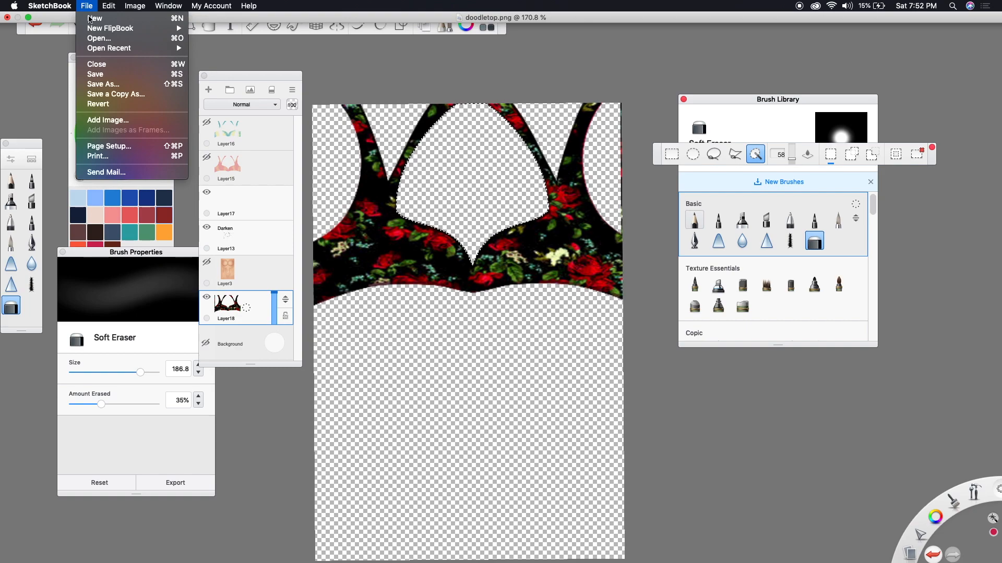
click(119, 85)
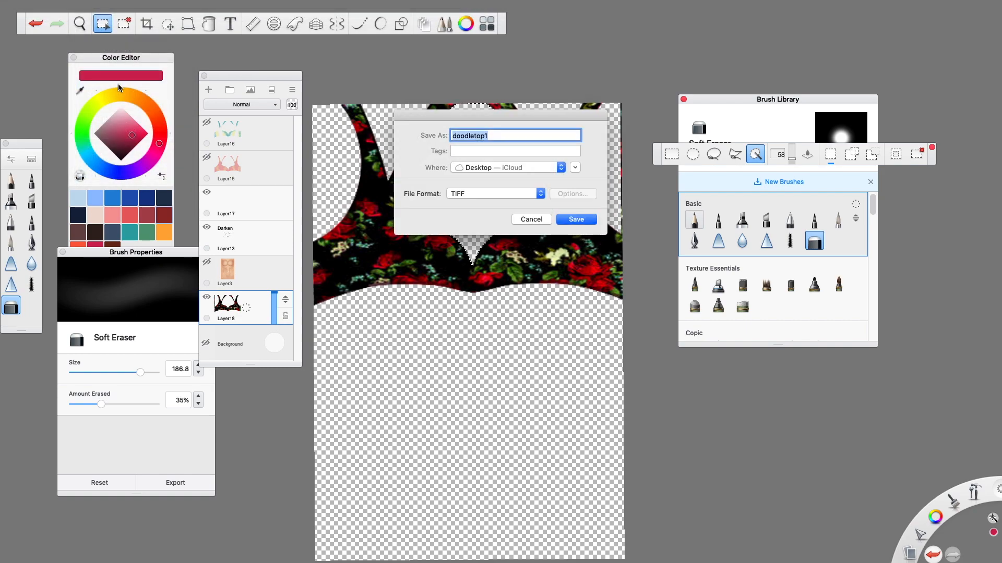
click(531, 195)
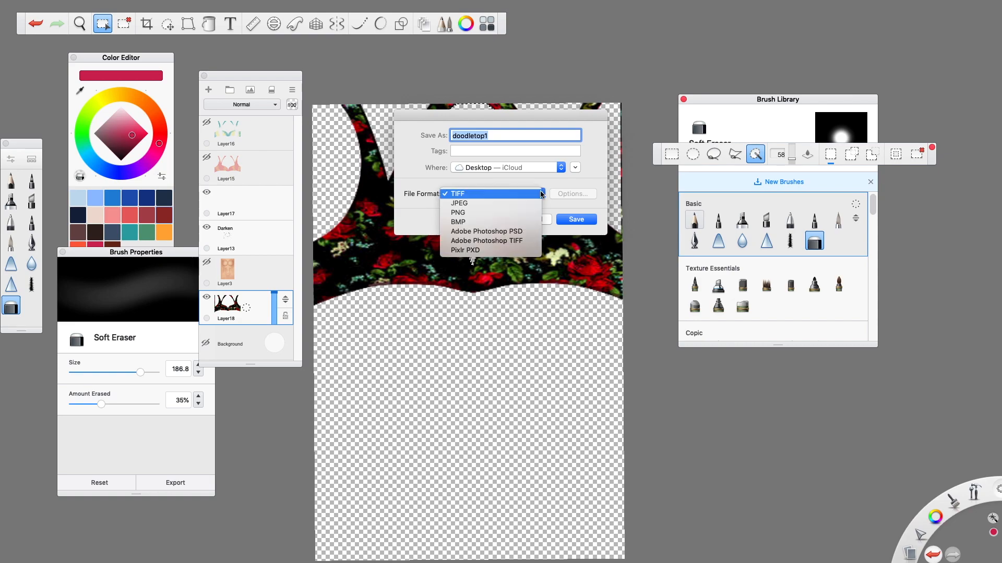
click(519, 212)
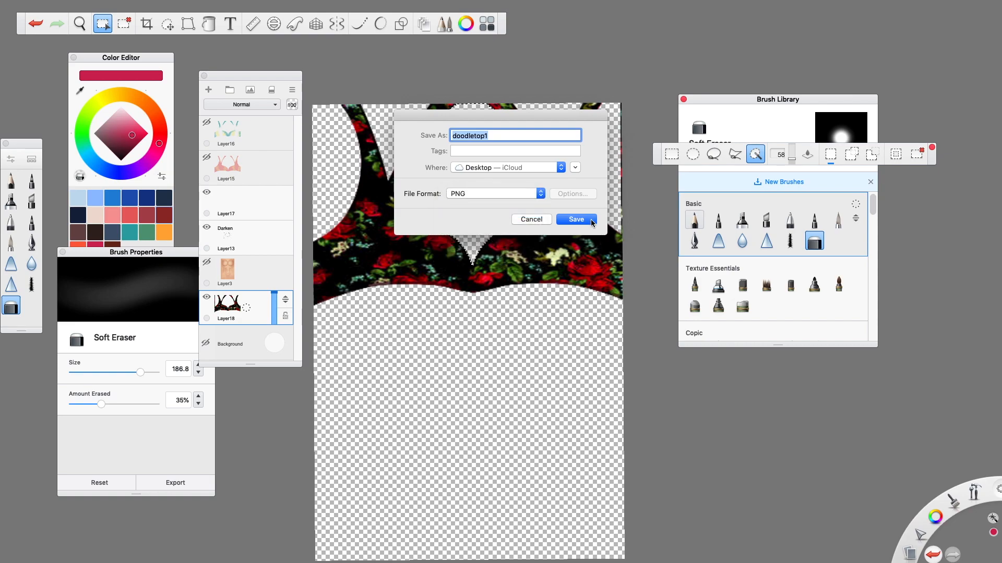
click(507, 138)
click(583, 218)
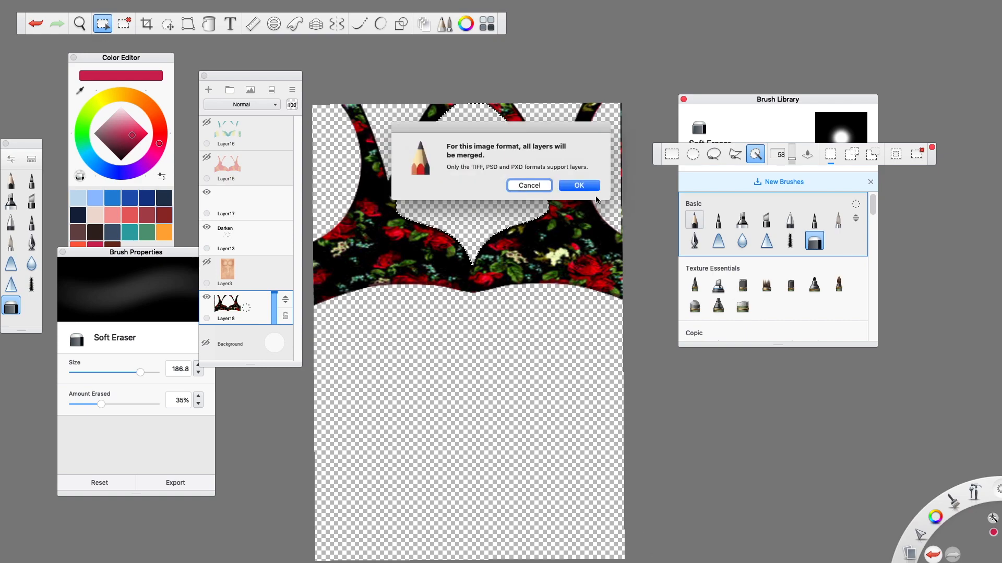
click(579, 185)
Step: Switch to Chrome and upload doodletop2.png through the WWE2K upload page, agreeing to the terms
mouse_move(662, 543)
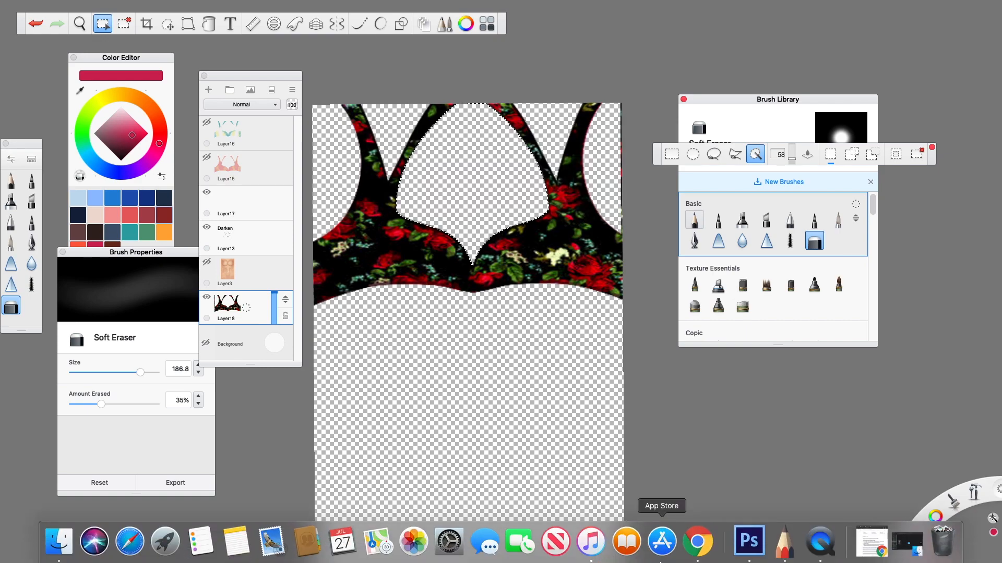
click(697, 542)
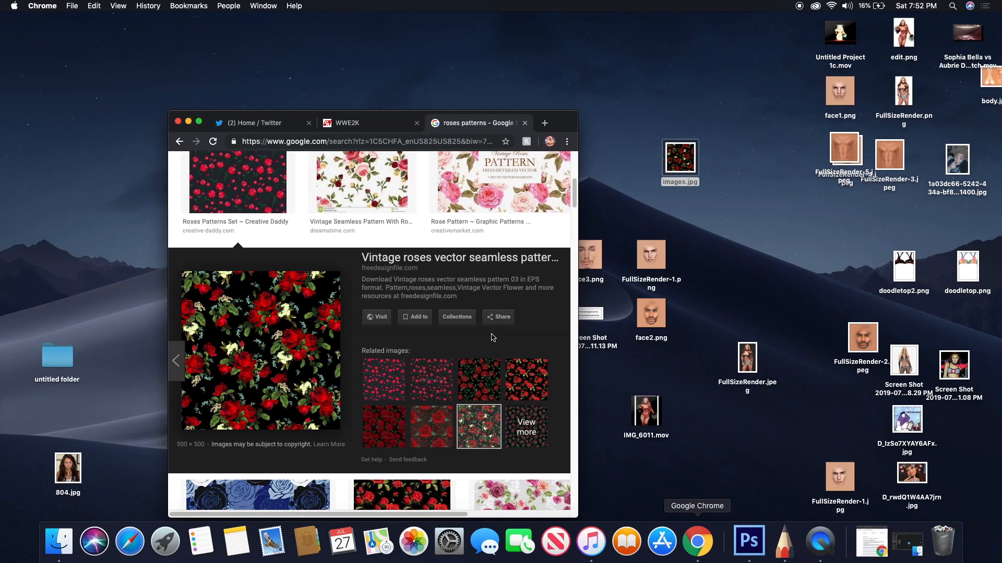
click(378, 125)
click(277, 211)
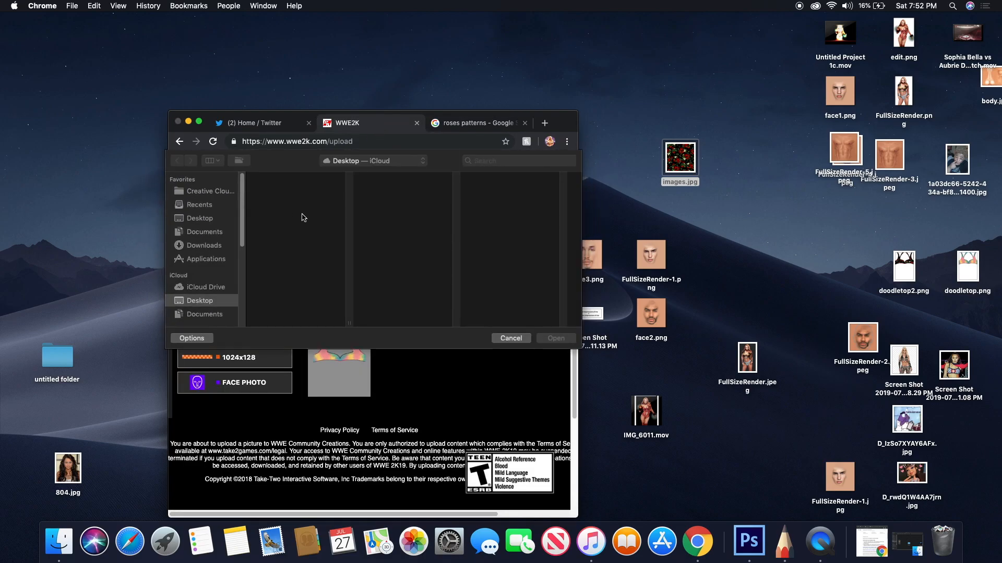
click(301, 235)
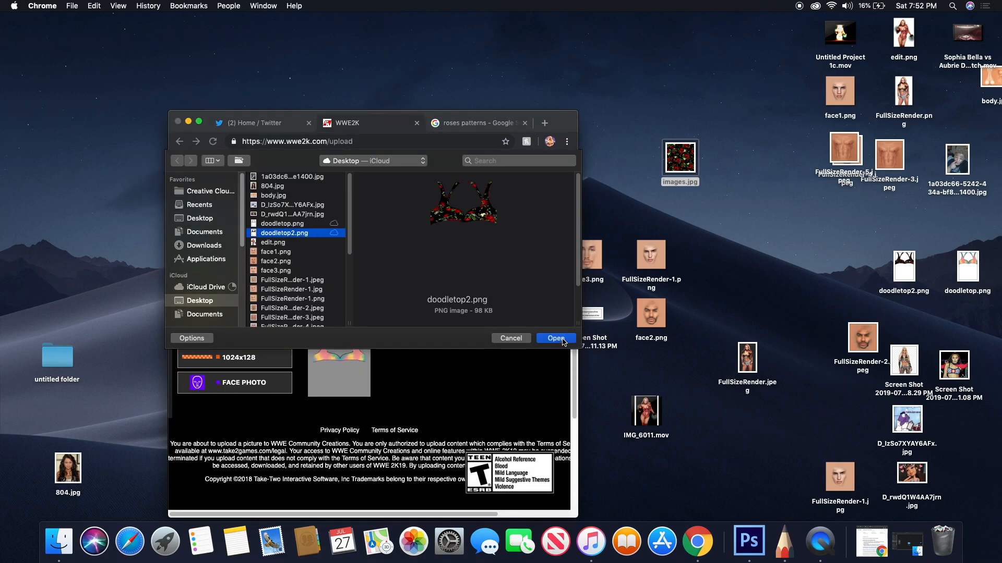
click(562, 340)
click(395, 291)
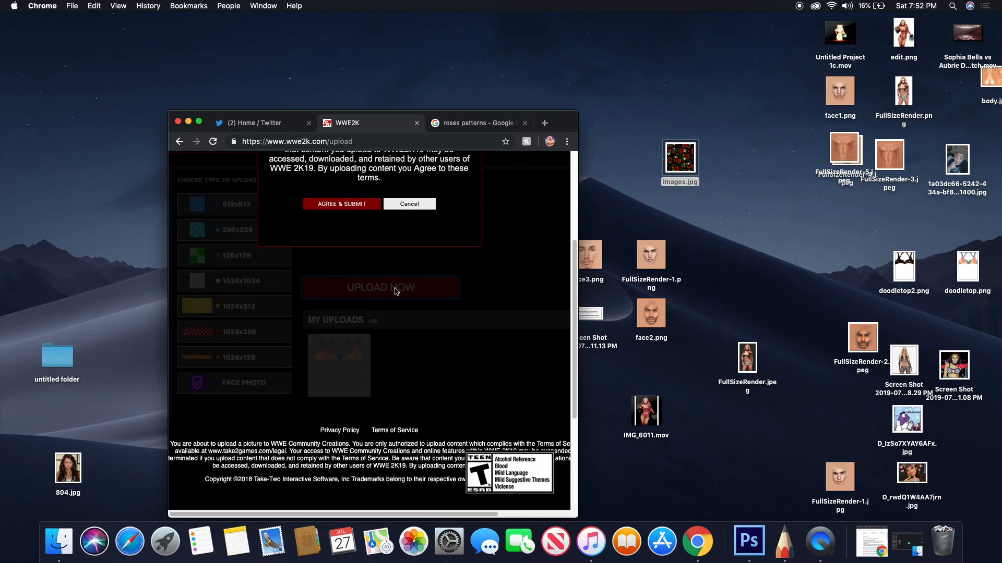
click(346, 205)
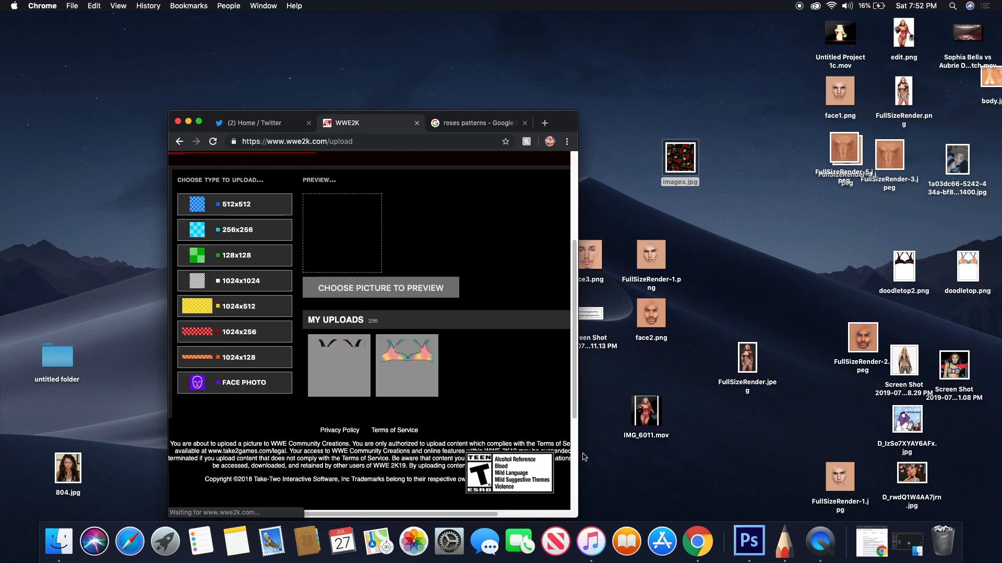
Step: Return to SketchBook, show the body reference on Layer3 and delete the rose pattern layer, Layer18
click(784, 542)
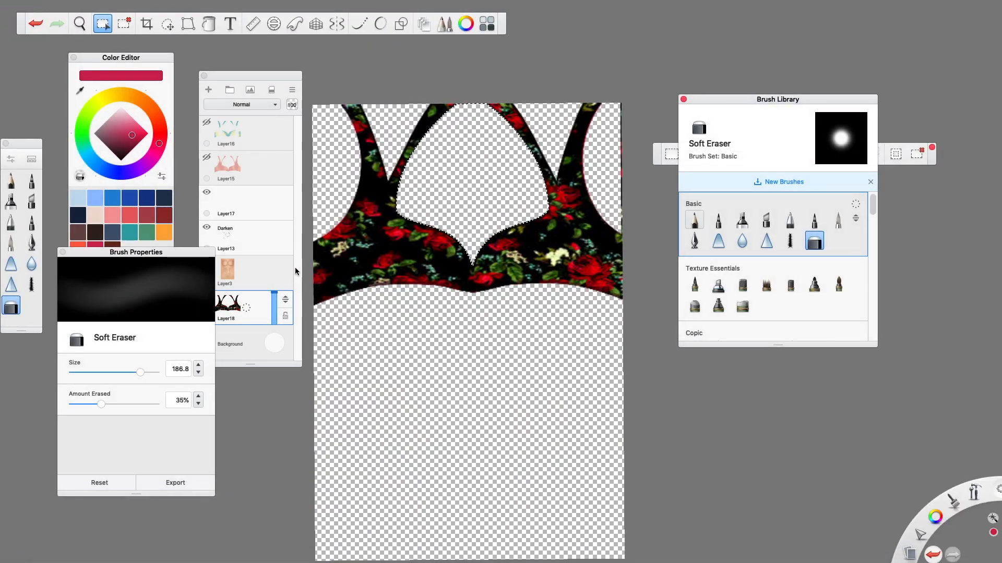
drag(271, 78, 291, 59)
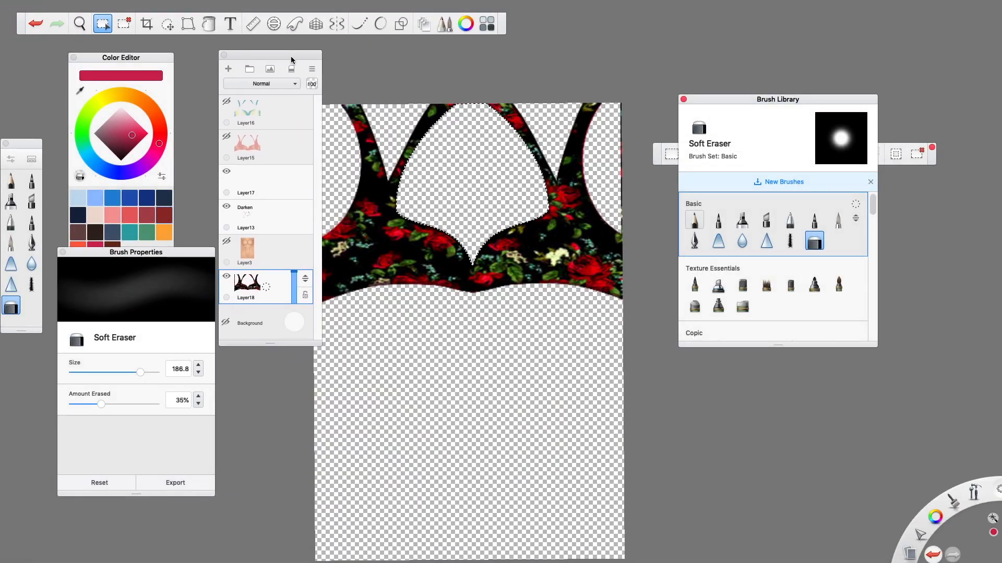
click(227, 242)
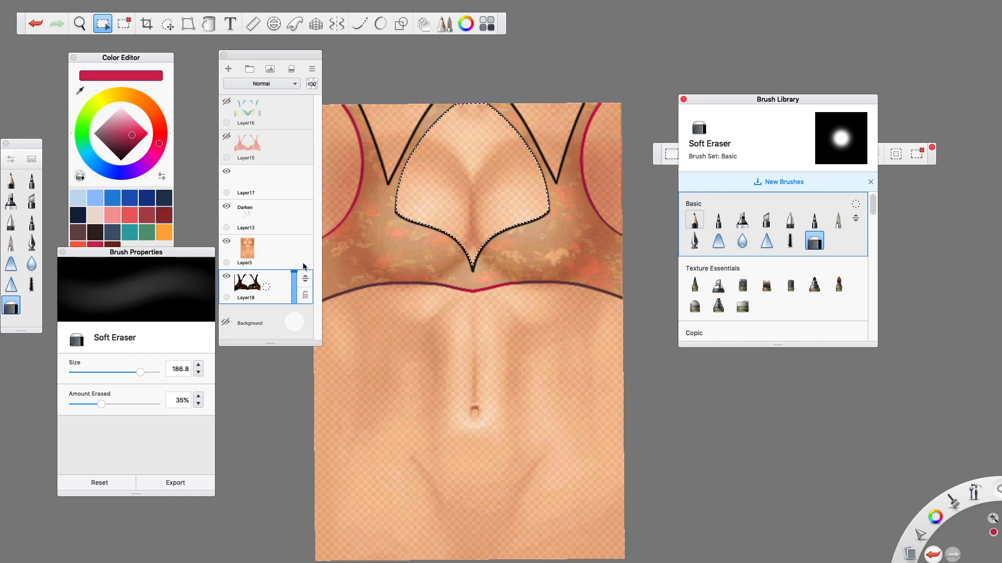
click(312, 68)
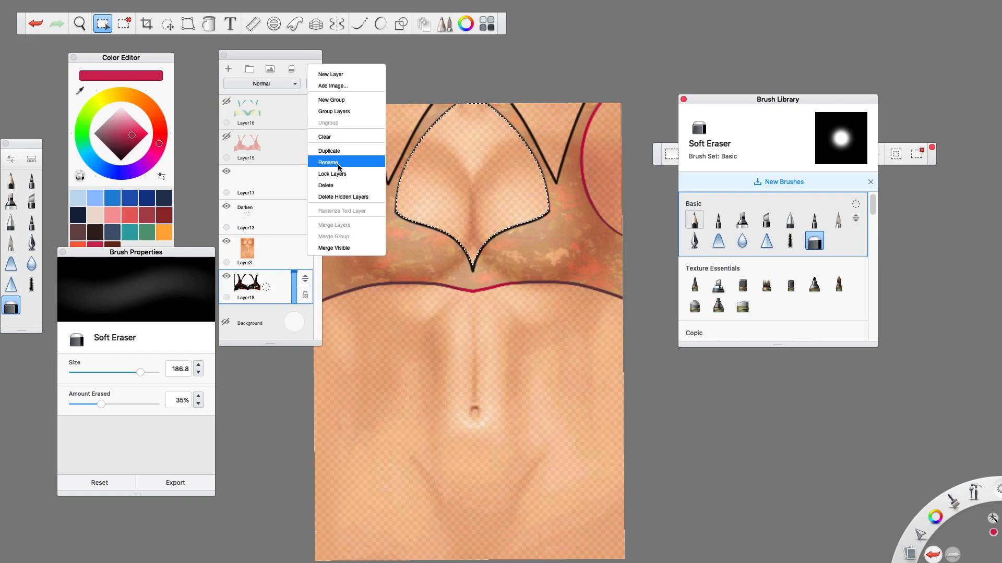
click(337, 187)
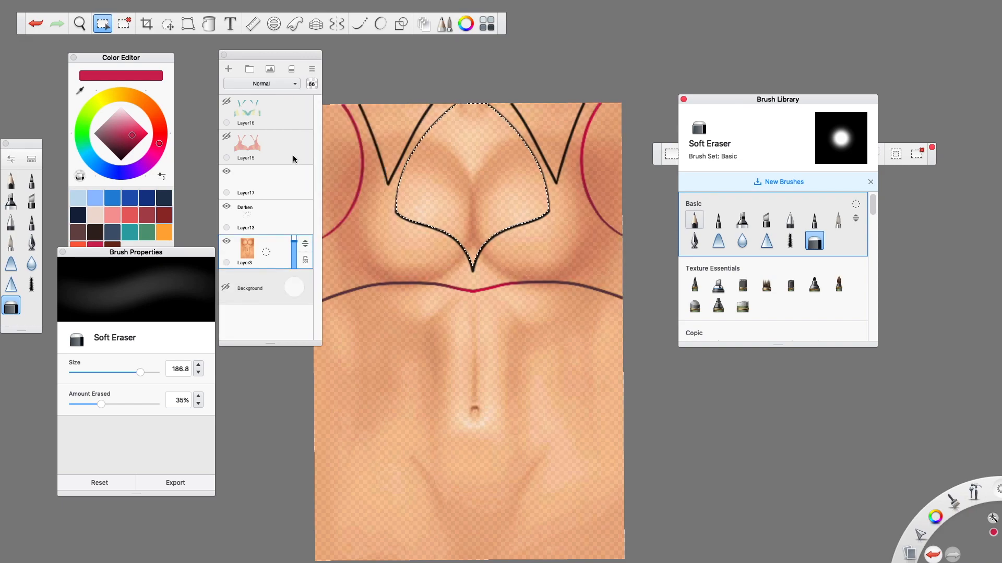
Step: Delete the two hidden layers from the first top, Layer15 and Layer16
click(312, 69)
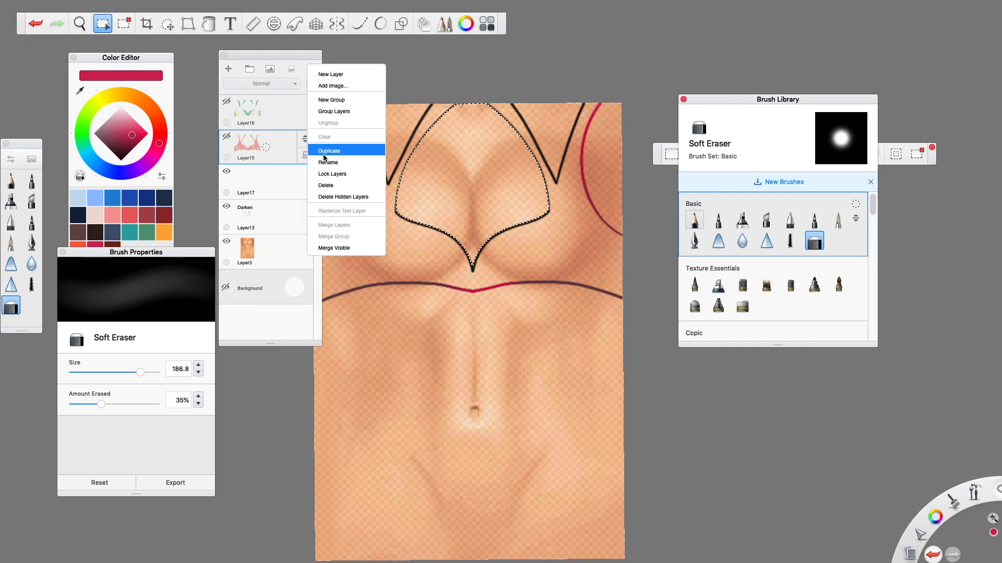
click(336, 187)
click(292, 122)
click(312, 69)
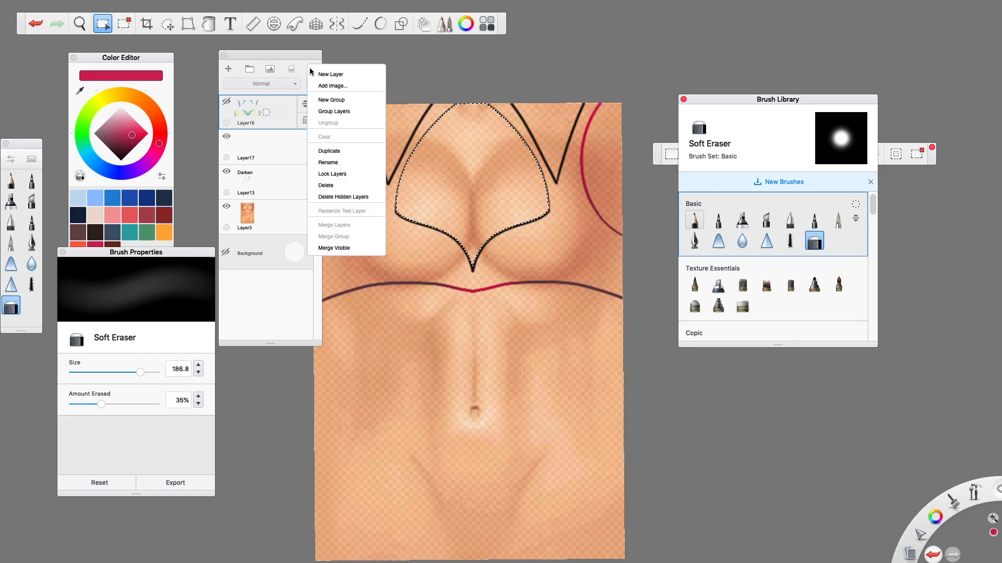
click(334, 186)
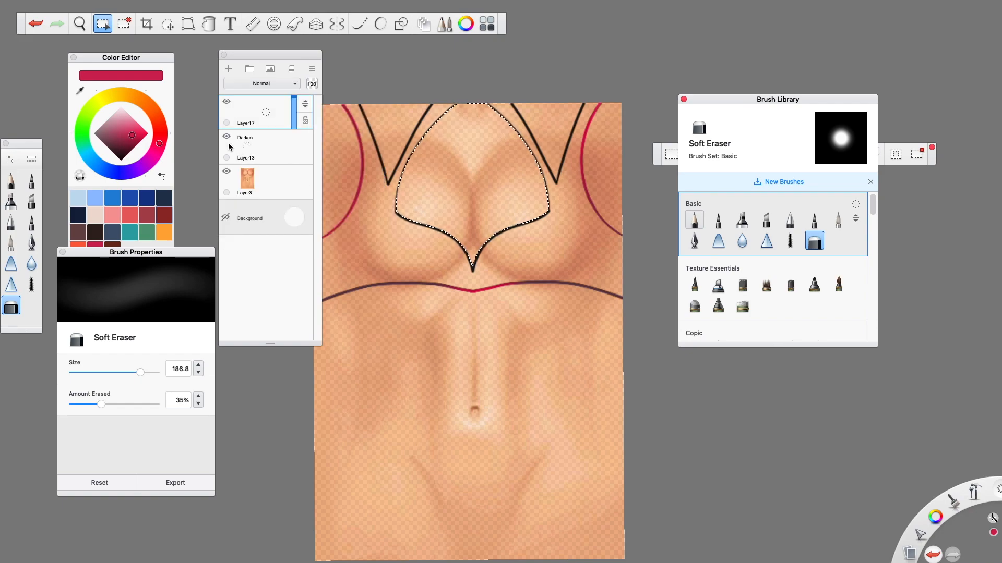
Step: Delete the outline layer Layer13 with the selection cleared, and raise Layer3 to full opacity
click(265, 147)
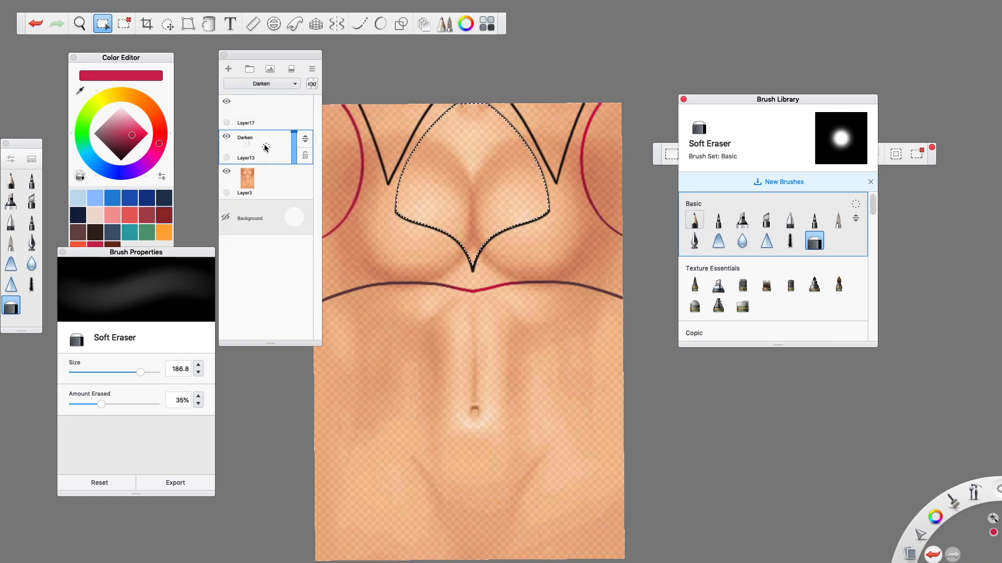
click(312, 69)
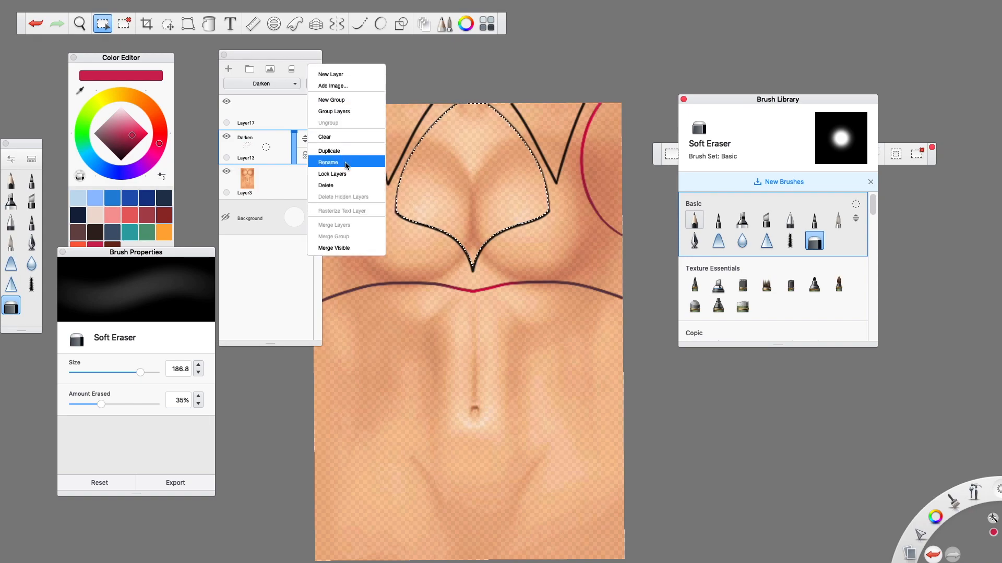
click(328, 186)
key(super+d)
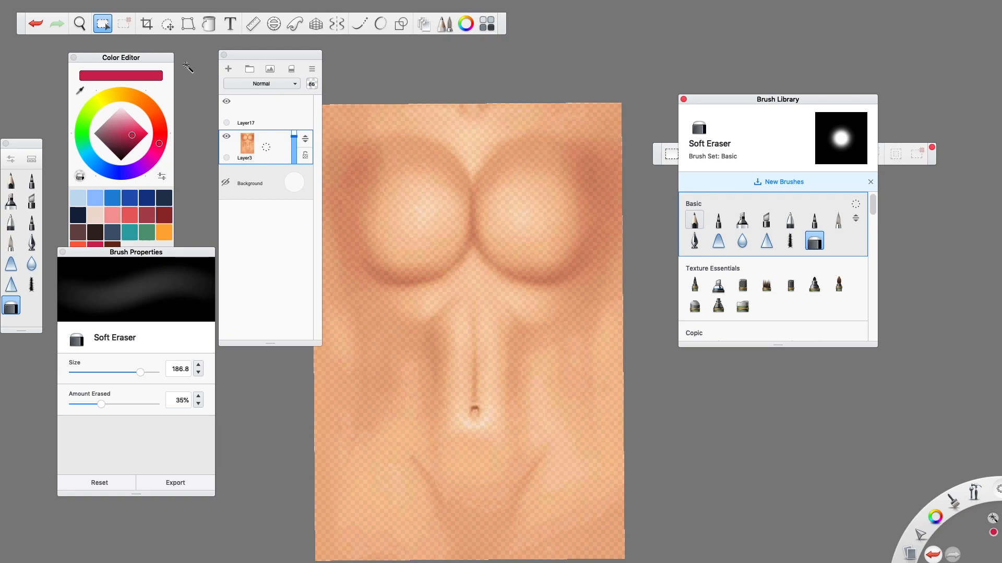
drag(294, 138, 268, 123)
Step: Make Layer17 active and choose the Inking Pen in black with Symmetry for drawing
click(266, 116)
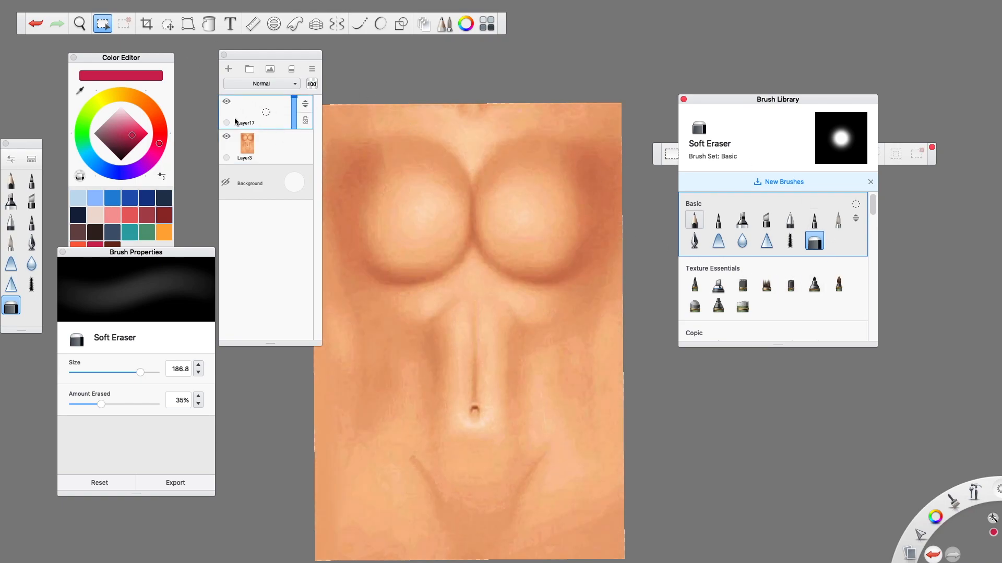
click(79, 27)
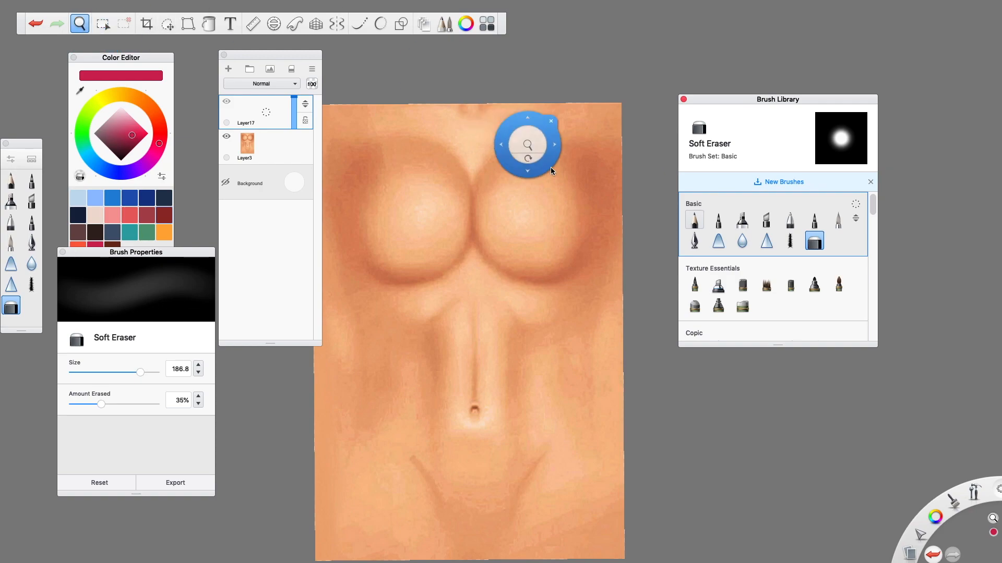
drag(657, 214, 686, 134)
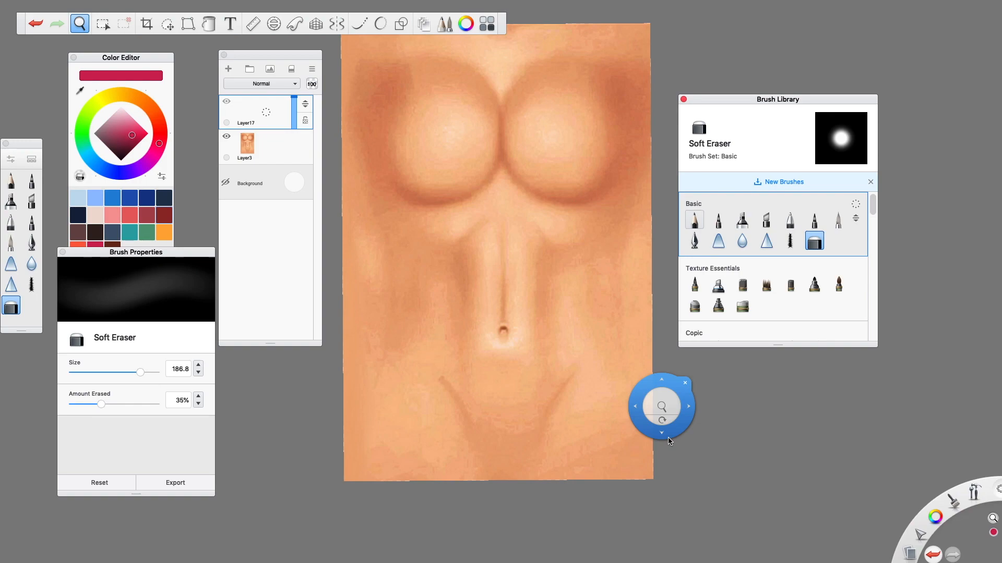
click(30, 243)
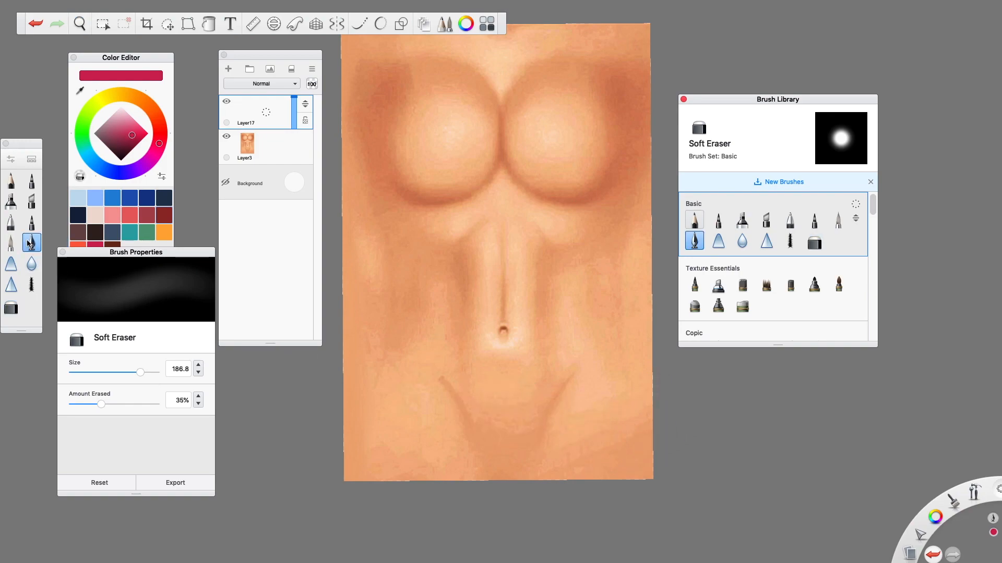
drag(118, 151, 123, 166)
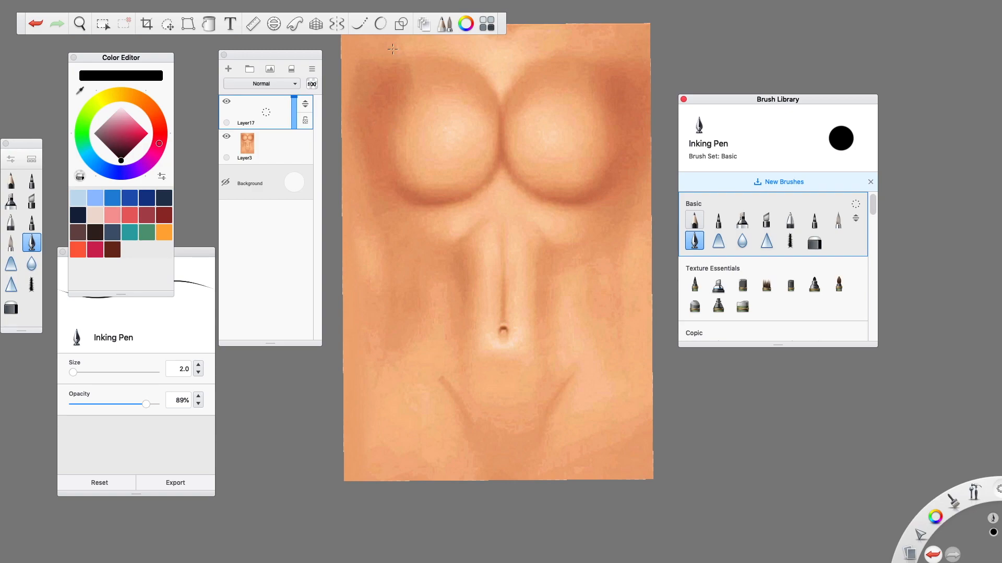
click(337, 23)
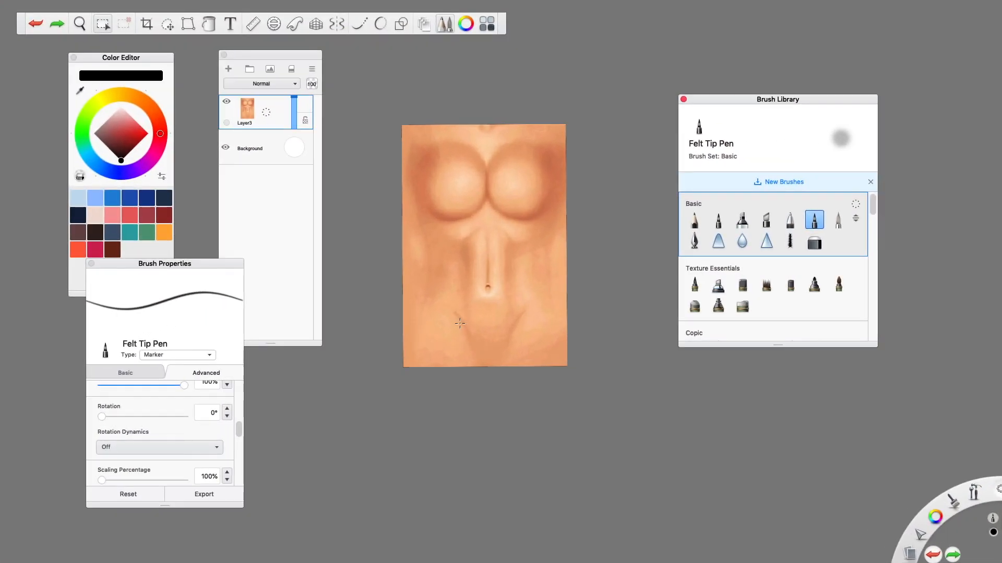
Step: Turn on Symmetry down the middle of the body reference and add a new empty layer above Layer3
scroll(460, 324, up, 3)
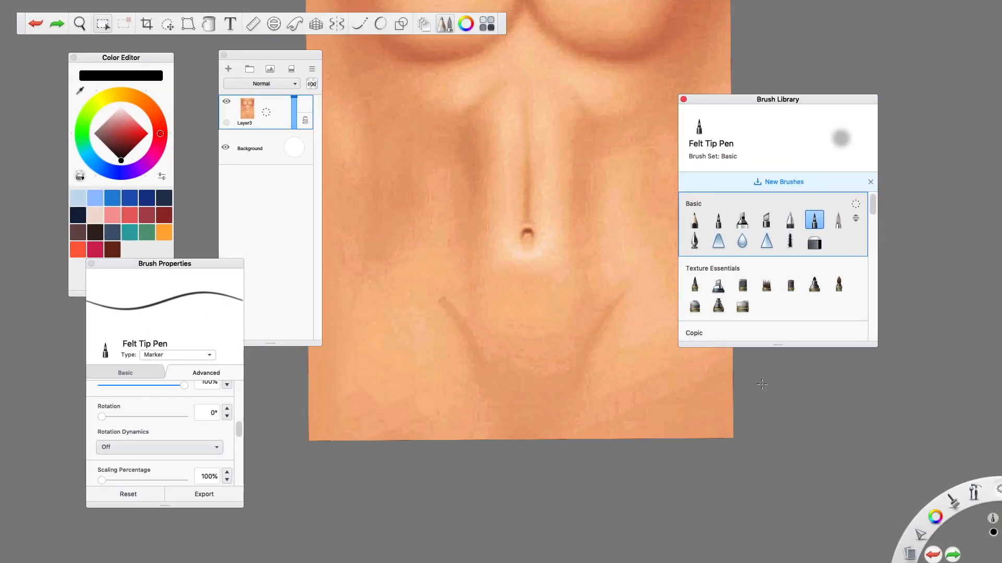
scroll(762, 385, down, 3)
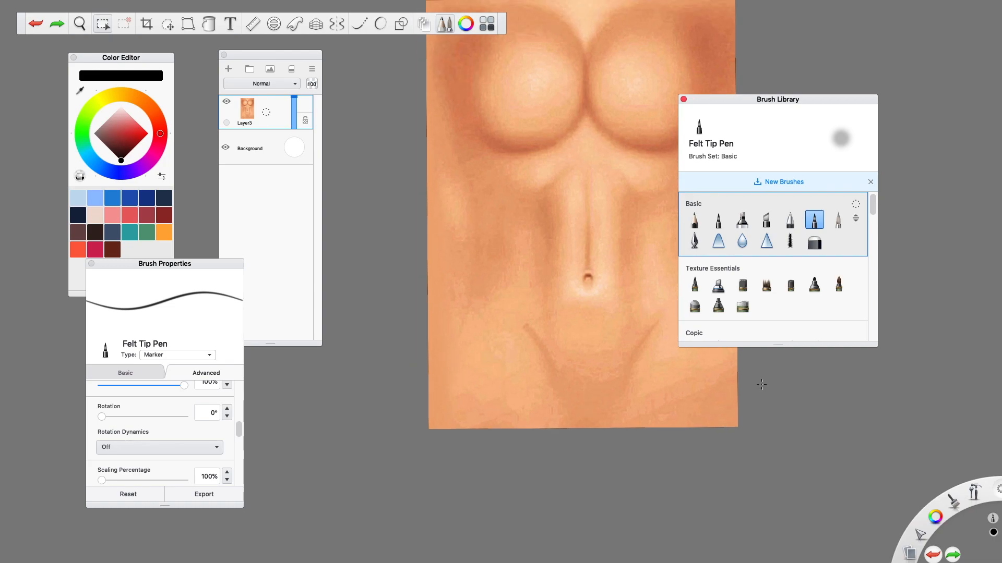
scroll(762, 385, down, 2)
drag(743, 100, 840, 83)
click(337, 24)
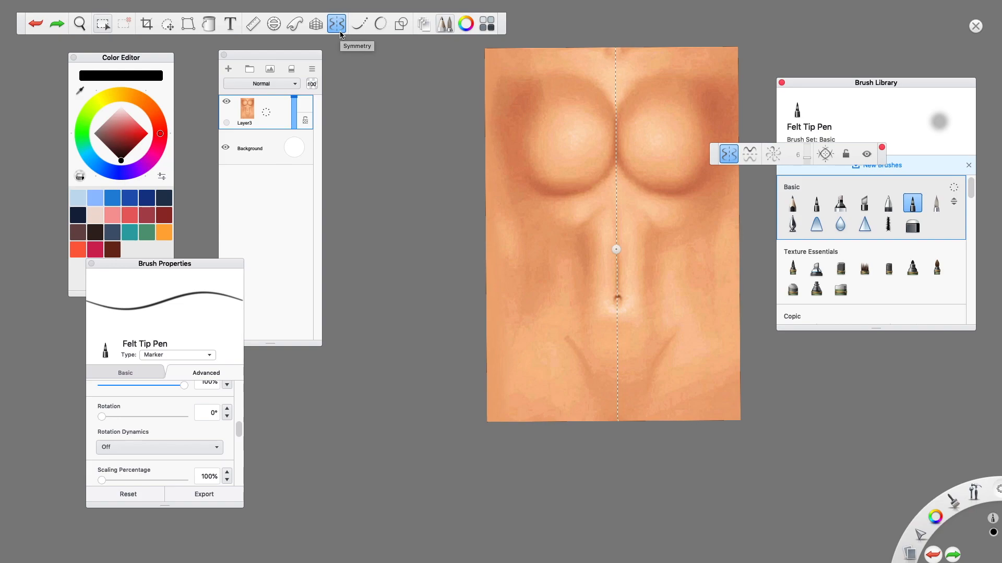
click(228, 69)
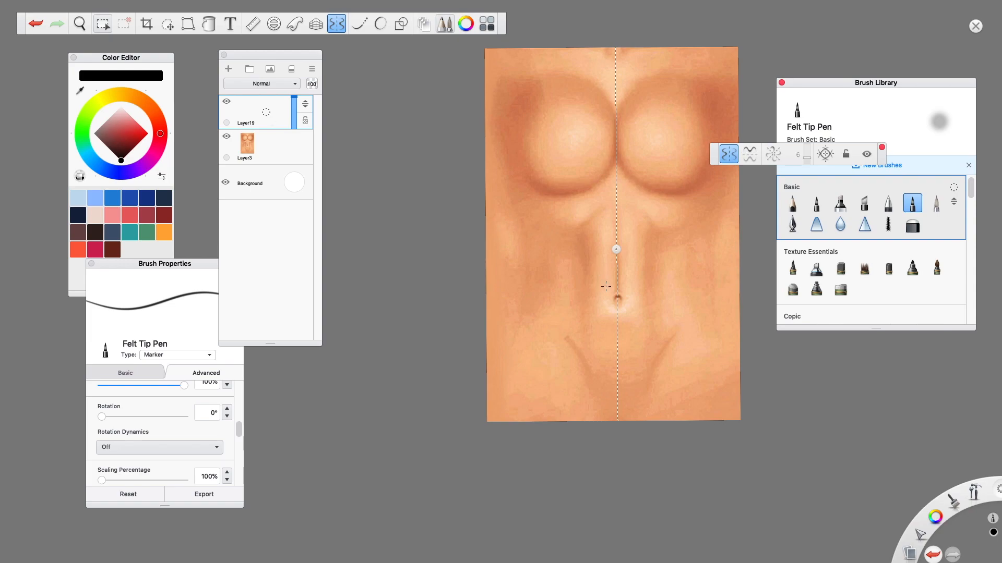
mouse_move(99, 23)
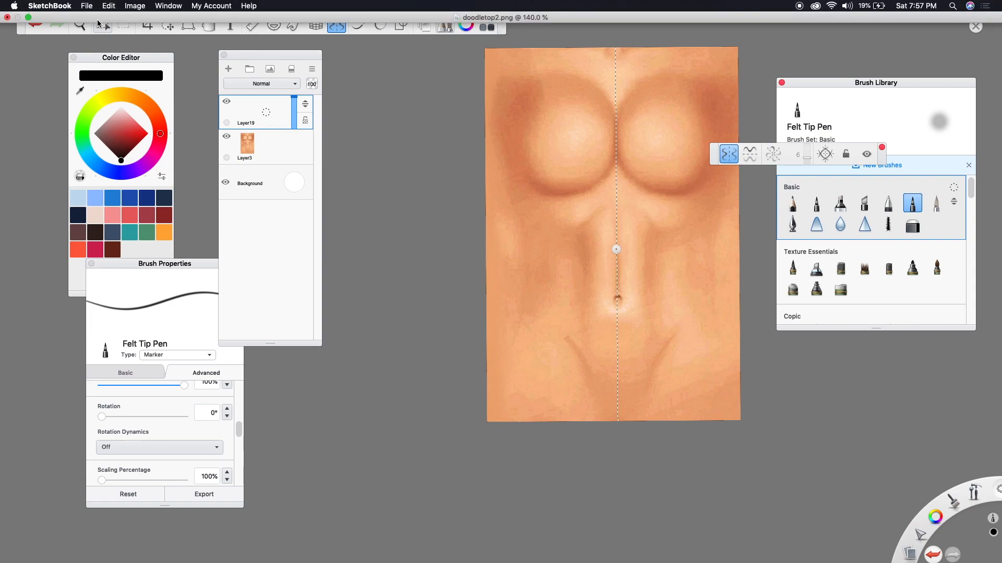
click(80, 24)
drag(540, 311, 413, 347)
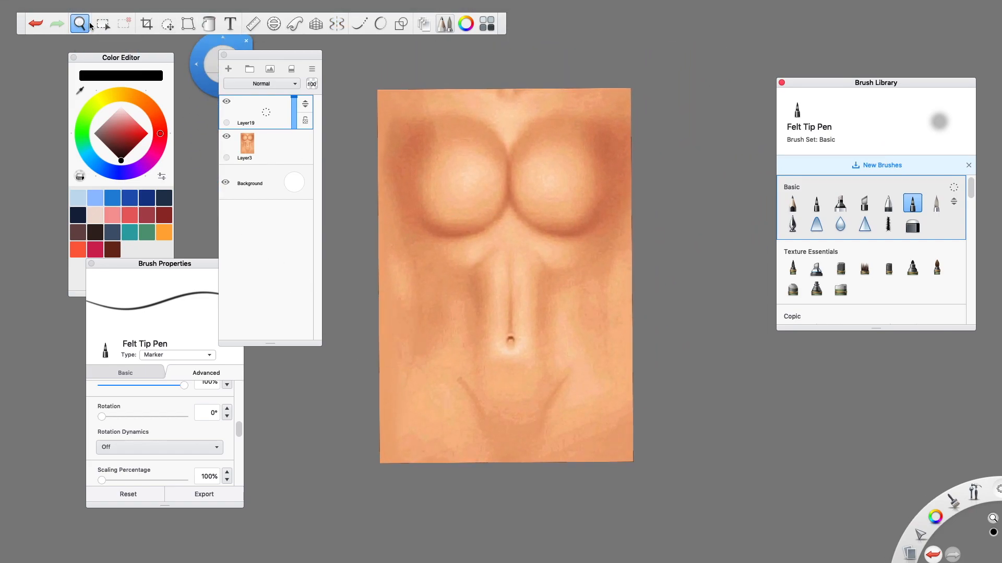
Step: Turn on vertical symmetry and Steady Stroke, and choose the Inking Pen for outlining on Layer19
click(81, 25)
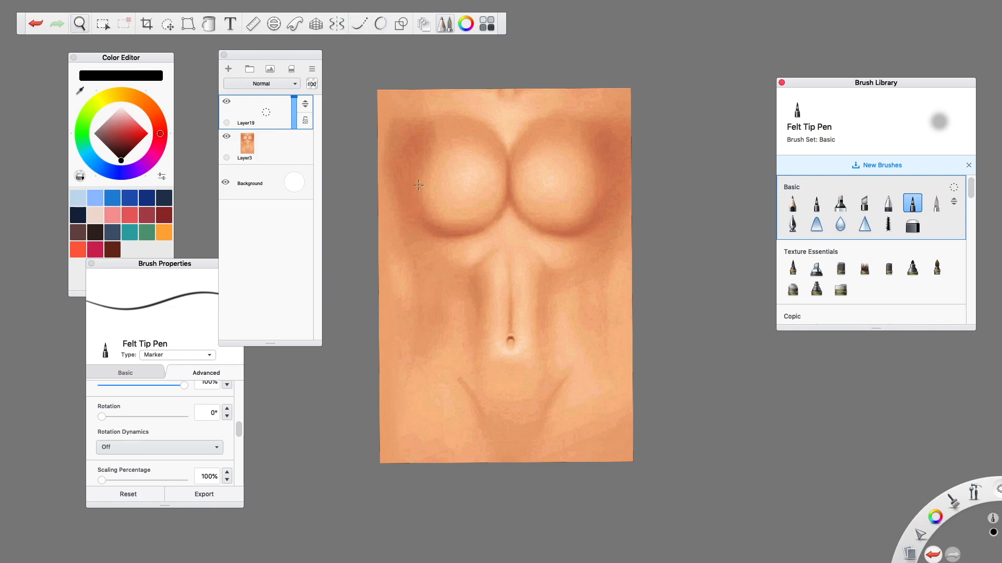
scroll(418, 184, up, 3)
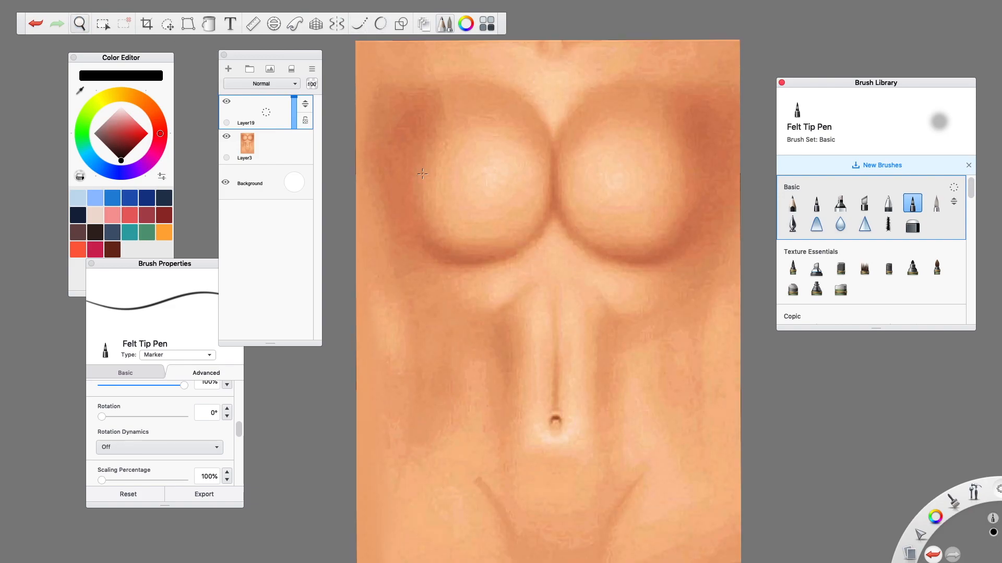
click(337, 20)
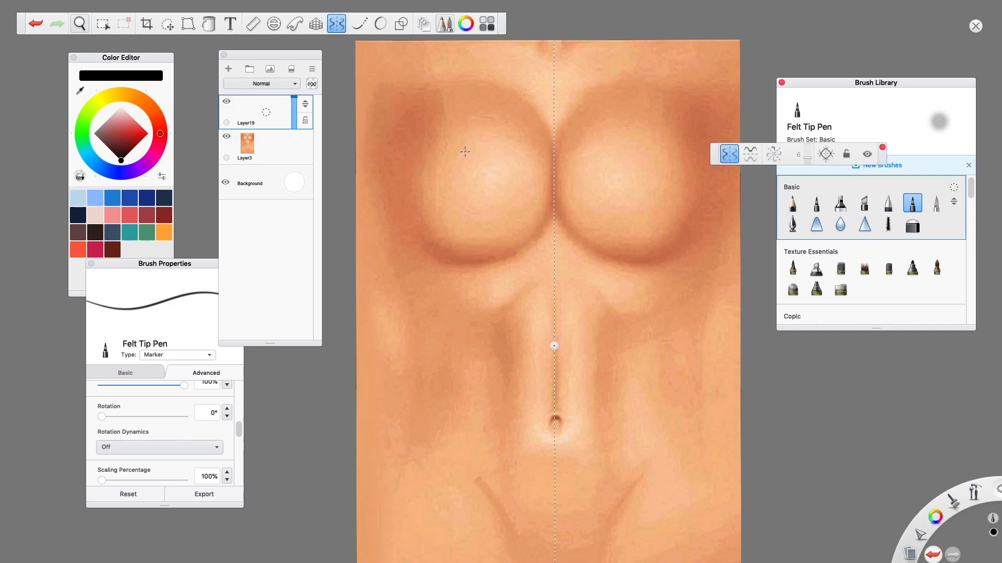
scroll(465, 152, down, 2)
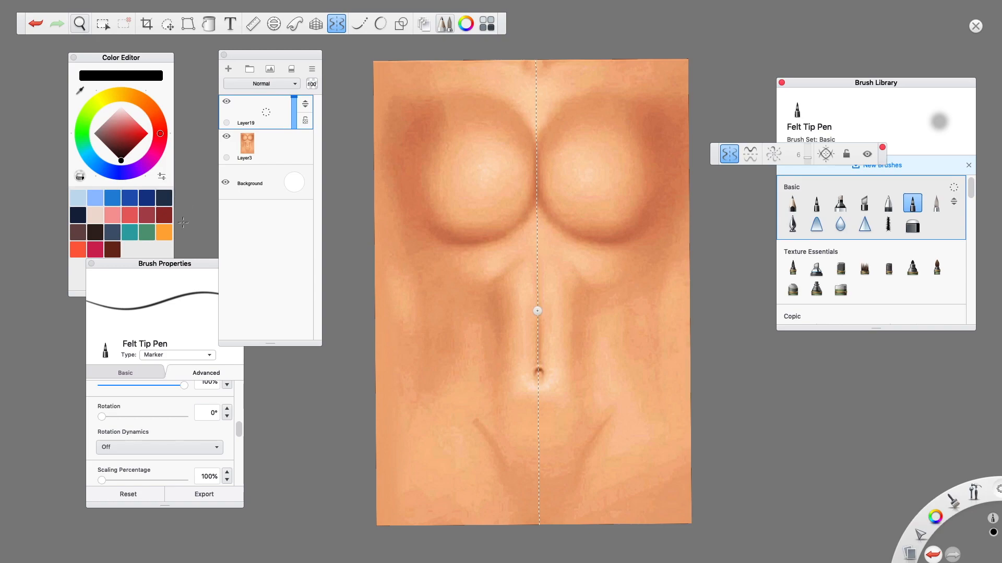
click(360, 26)
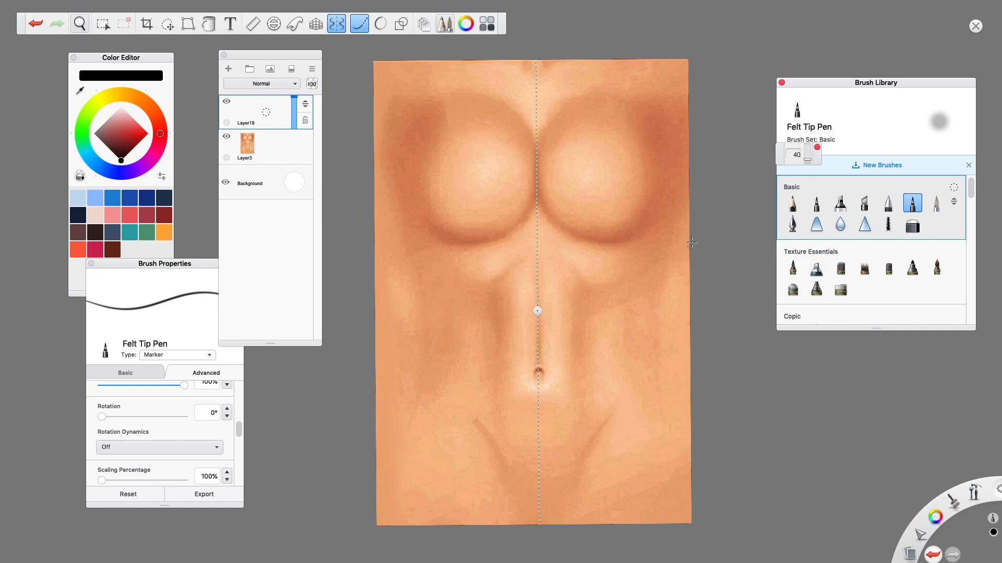
click(793, 224)
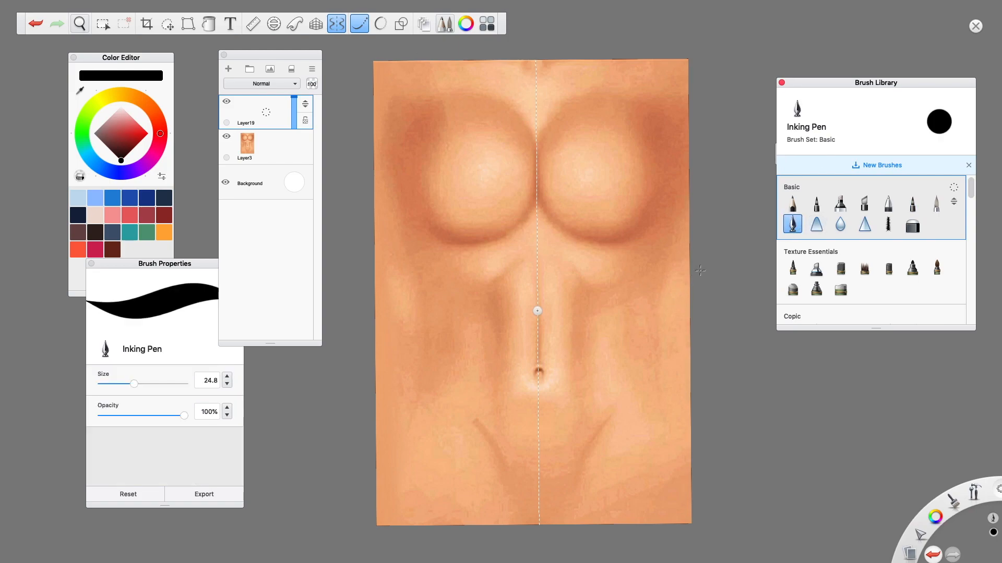
Step: Undo the thick trial line across the waist and set the Inking Pen size to 3.1
mouse_move(664, 306)
mouse_down()
mouse_move(605, 337)
mouse_move(574, 421)
mouse_move(519, 443)
mouse_up()
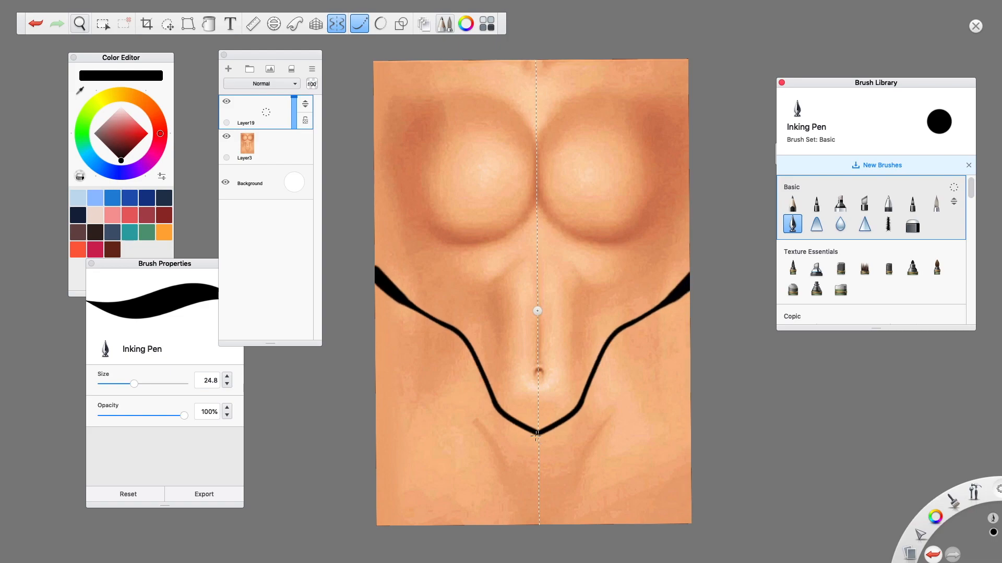
click(35, 23)
drag(130, 394, 103, 406)
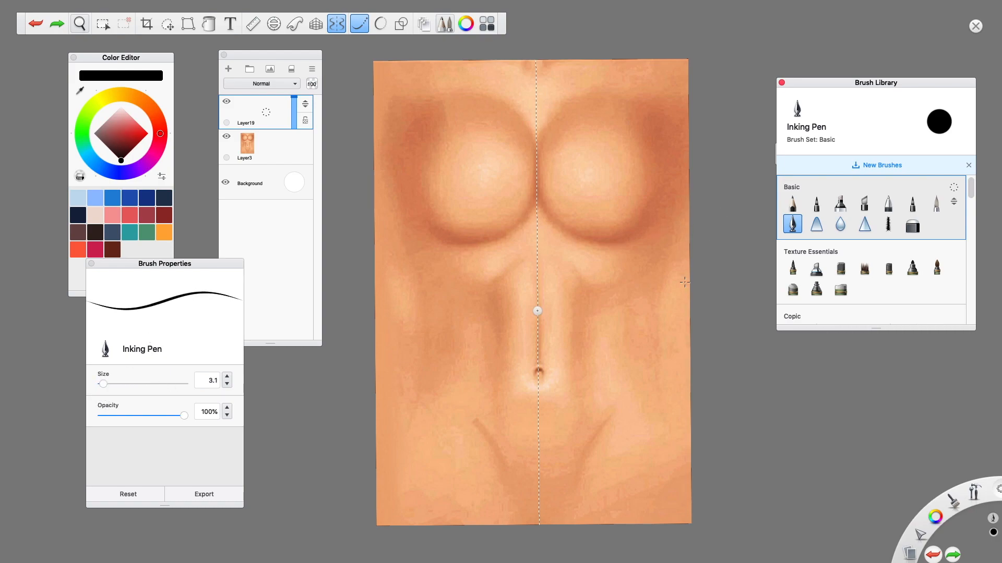
mouse_move(375, 275)
mouse_down()
mouse_move(437, 347)
mouse_move(523, 395)
mouse_up()
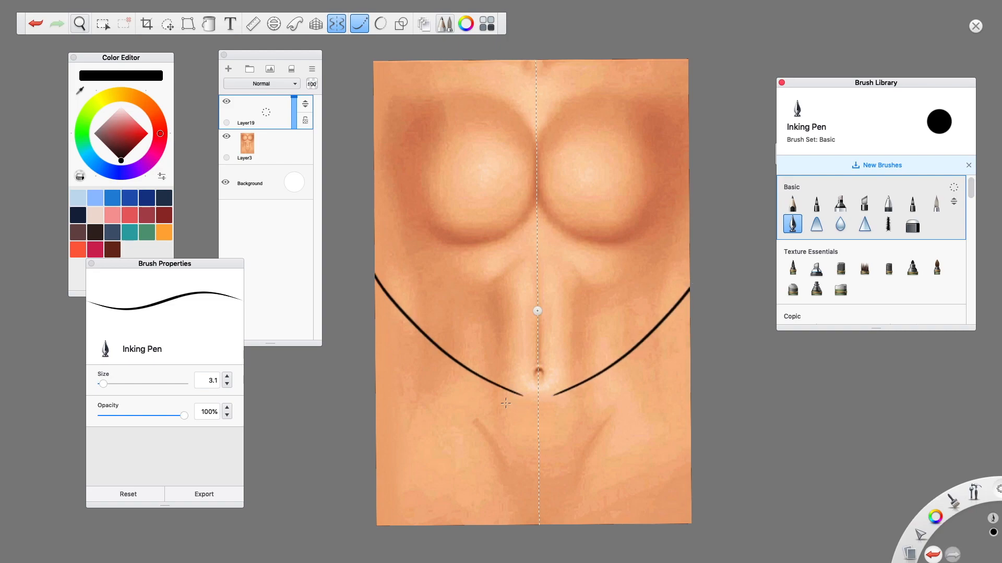
mouse_move(352, 418)
mouse_down()
mouse_move(487, 468)
mouse_move(524, 523)
mouse_up()
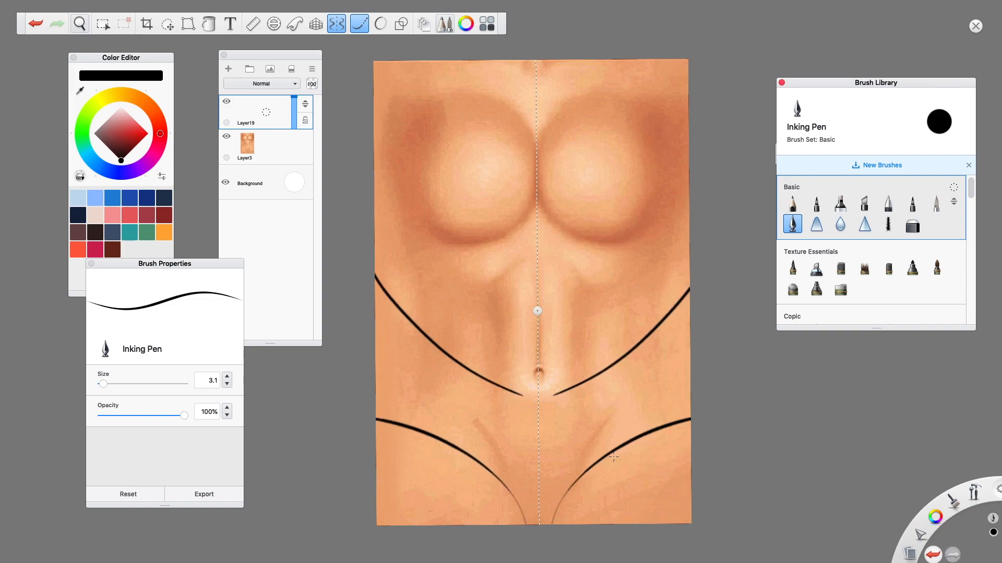
key(ctrl+z)
key(ctrl+z)
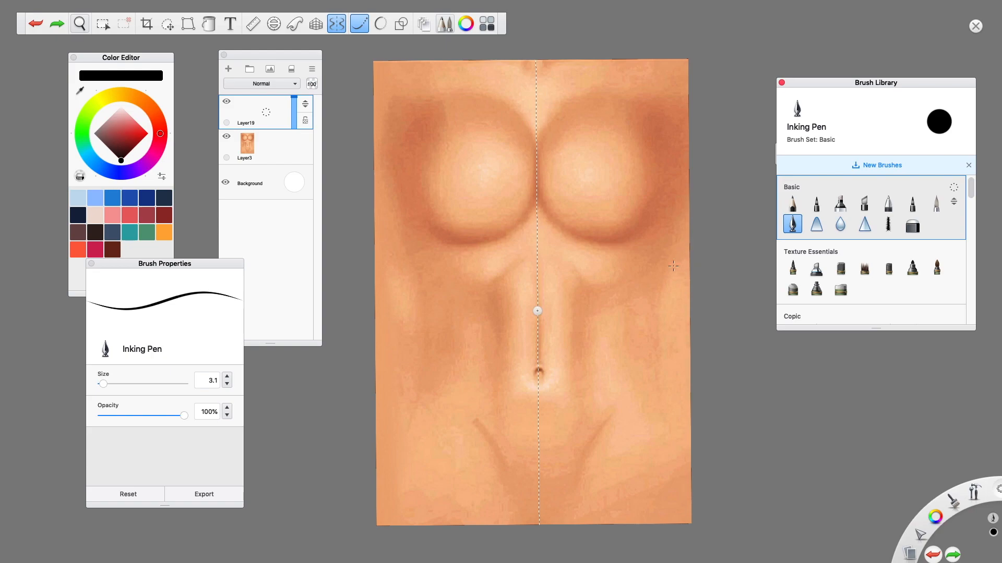
mouse_move(715, 307)
mouse_down()
mouse_move(691, 354)
mouse_move(655, 373)
mouse_move(624, 438)
mouse_move(522, 476)
mouse_up()
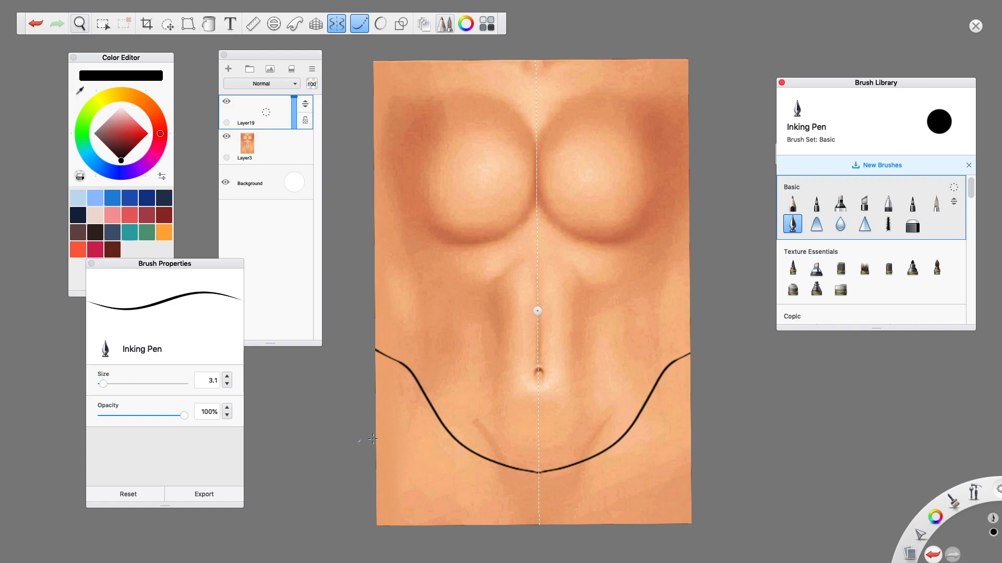
mouse_move(366, 440)
mouse_down()
mouse_move(468, 496)
mouse_move(486, 560)
mouse_up()
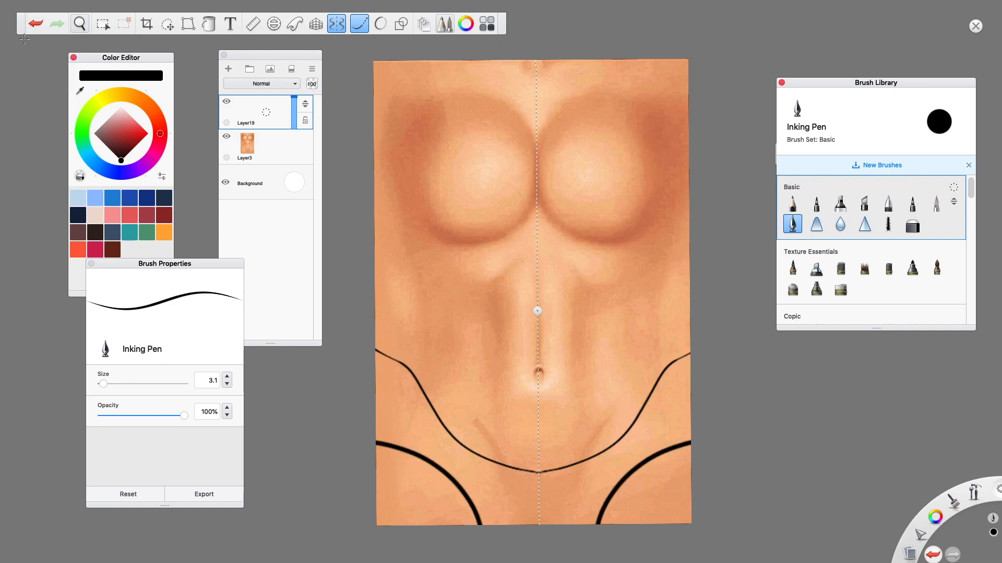
click(34, 26)
click(34, 25)
click(34, 25)
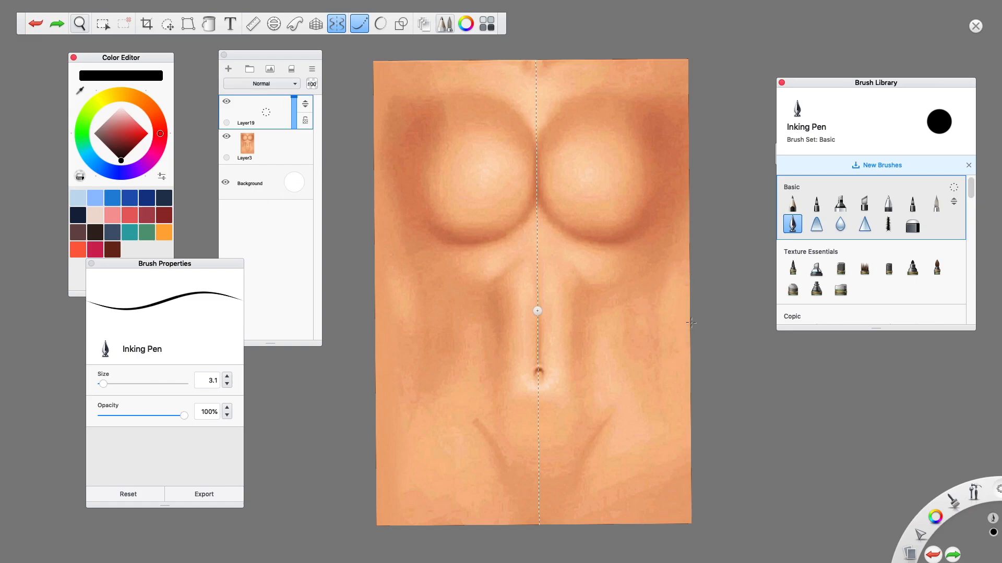
click(707, 303)
mouse_move(689, 342)
mouse_down()
mouse_move(668, 371)
mouse_move(621, 401)
mouse_move(546, 417)
mouse_move(529, 450)
mouse_up()
mouse_move(375, 415)
mouse_down()
mouse_move(463, 435)
mouse_move(519, 490)
mouse_move(536, 525)
mouse_up()
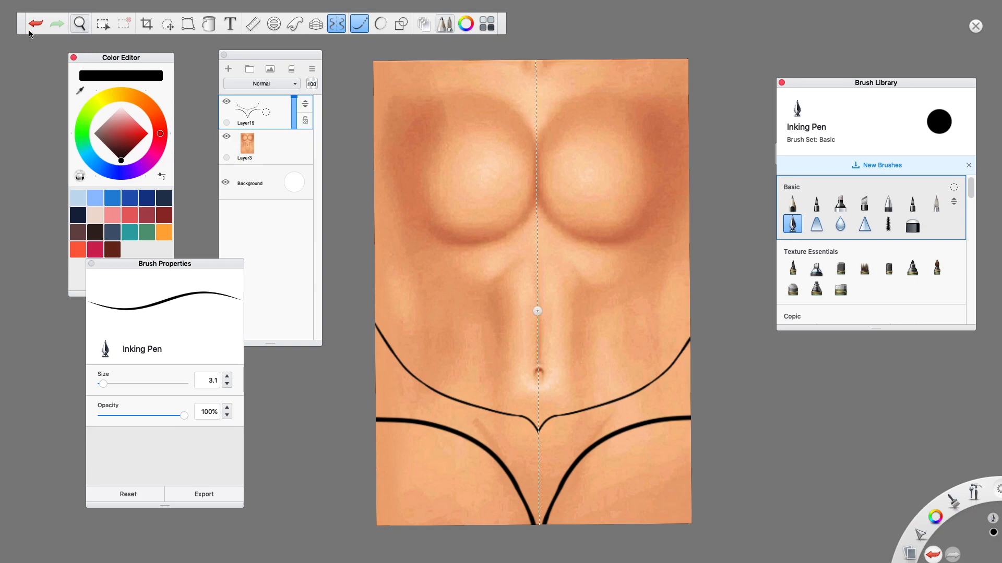
click(30, 29)
click(30, 29)
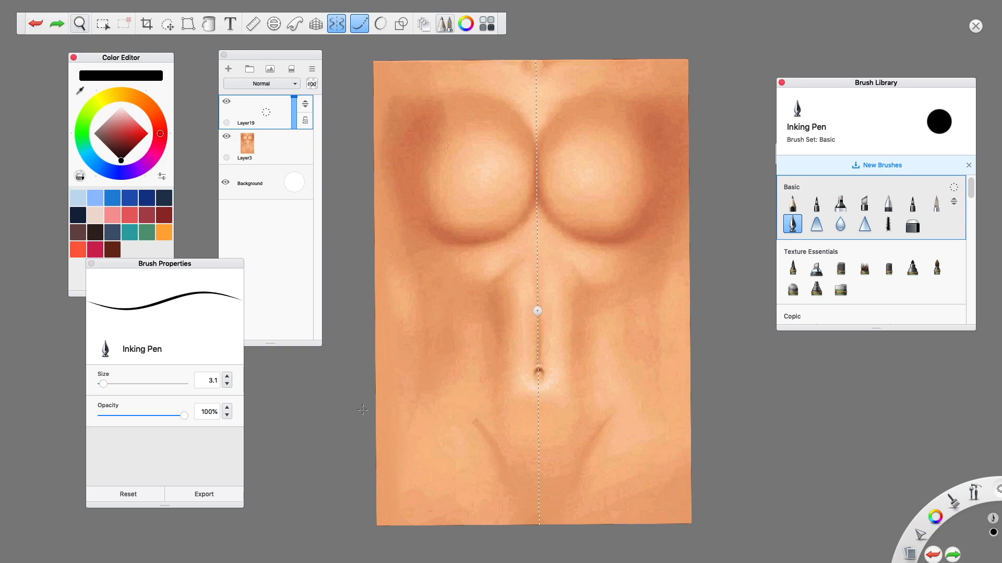
mouse_move(360, 339)
mouse_down()
mouse_move(441, 365)
mouse_move(493, 445)
mouse_move(557, 438)
mouse_up()
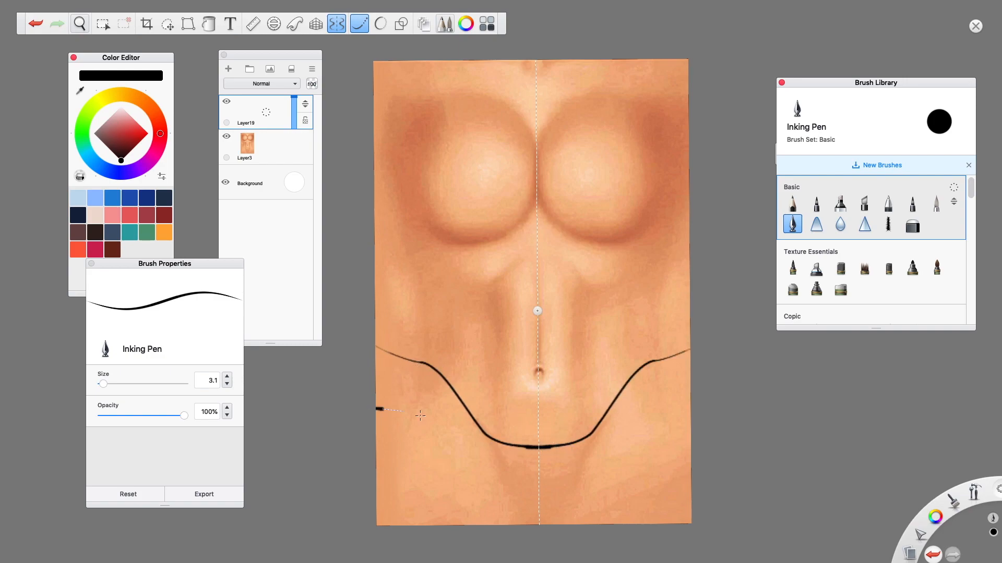
mouse_move(420, 415)
mouse_down()
mouse_move(514, 521)
mouse_move(517, 560)
mouse_up()
key(super+z)
key(super+z)
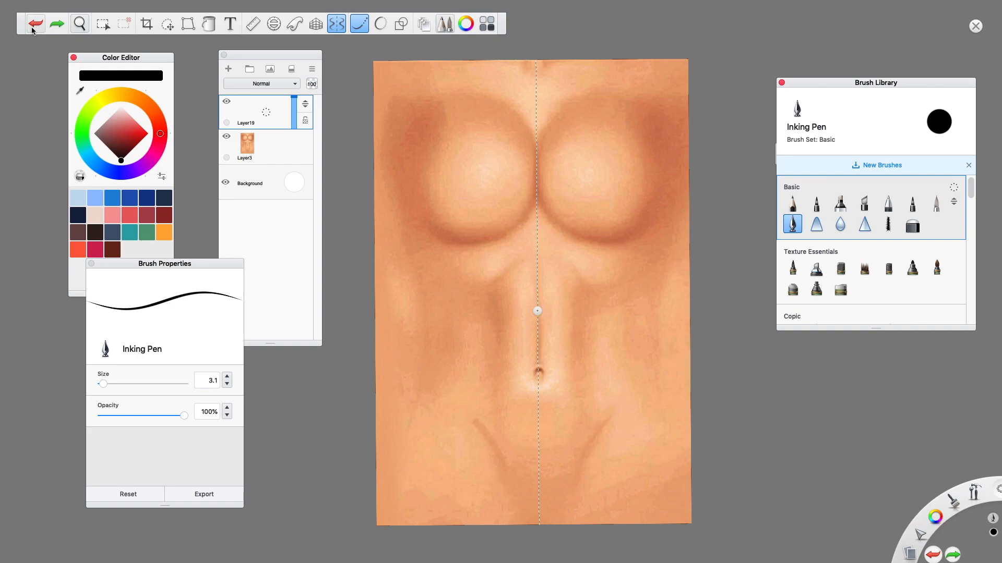
mouse_move(689, 357)
mouse_down()
mouse_move(642, 405)
mouse_move(518, 444)
mouse_up()
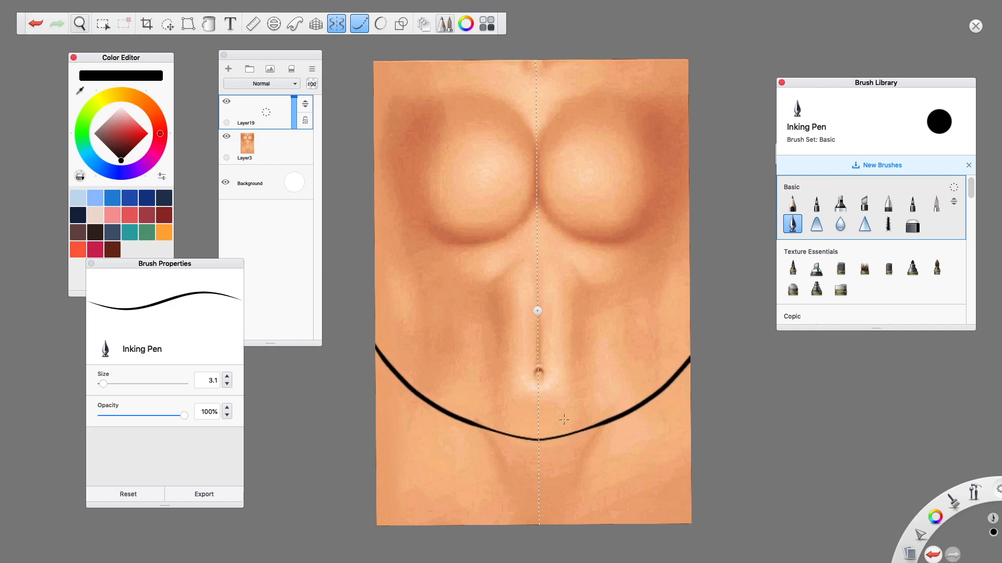
key(super+z)
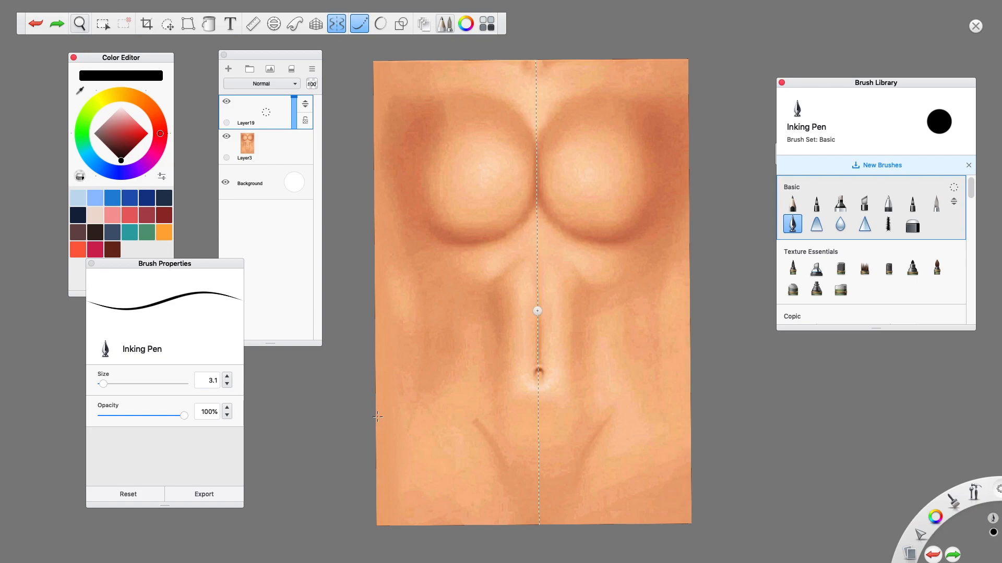
mouse_move(368, 418)
mouse_down()
mouse_move(455, 446)
mouse_move(514, 501)
mouse_move(540, 546)
mouse_up()
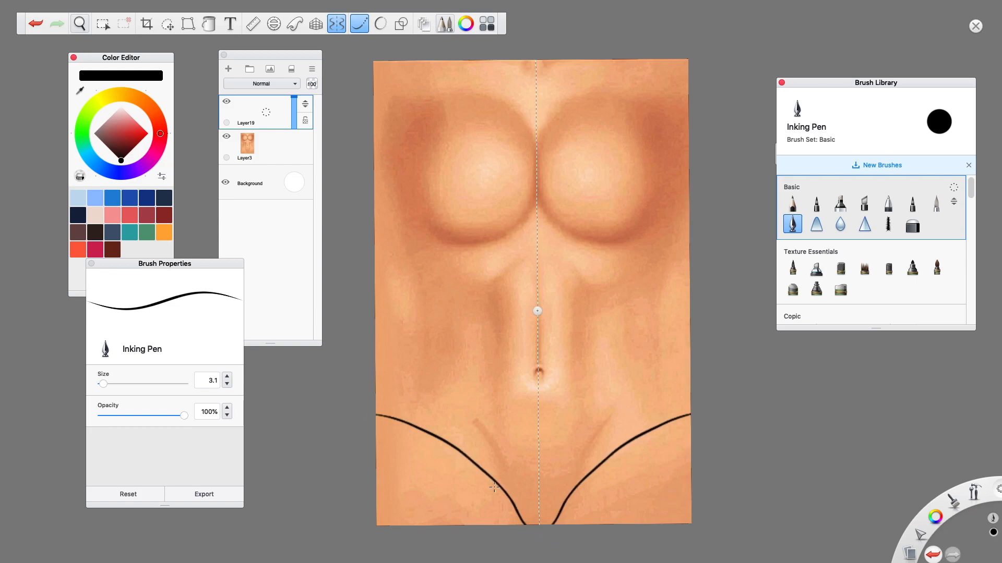
click(37, 24)
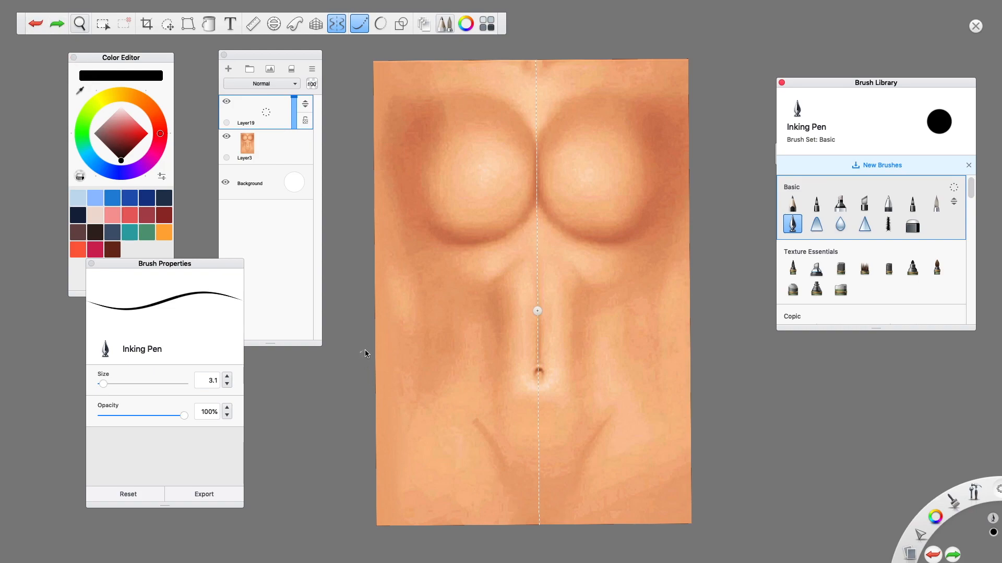
Step: Draw a mirrored bottoms outline on Layer19 with high-cut leg curves and a curved waistline above the navel, and add decorative lines inside it
mouse_move(365, 354)
mouse_down()
mouse_move(404, 352)
mouse_move(452, 378)
mouse_move(515, 452)
mouse_move(554, 533)
mouse_up()
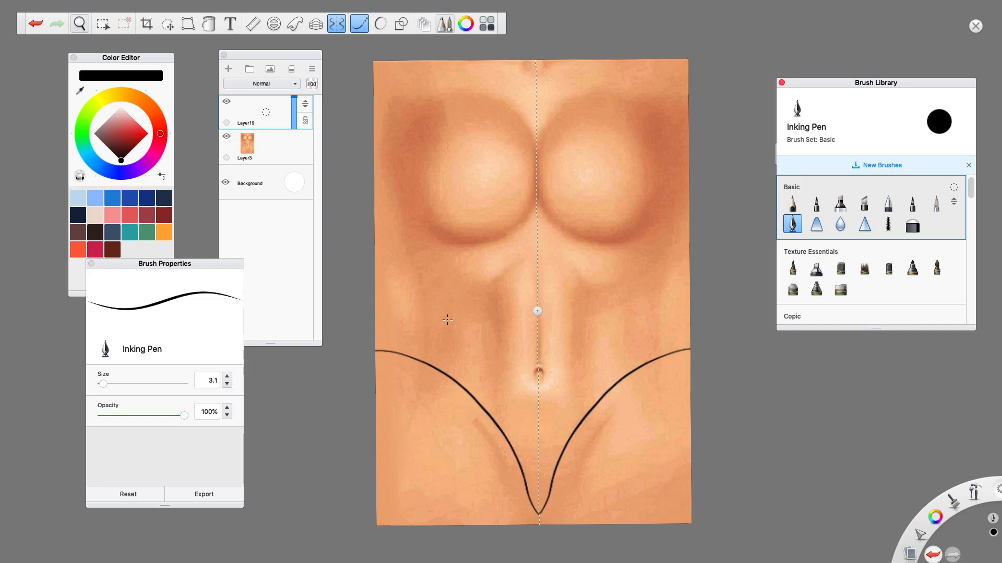
mouse_move(367, 296)
mouse_down()
mouse_move(462, 335)
mouse_move(563, 352)
mouse_up()
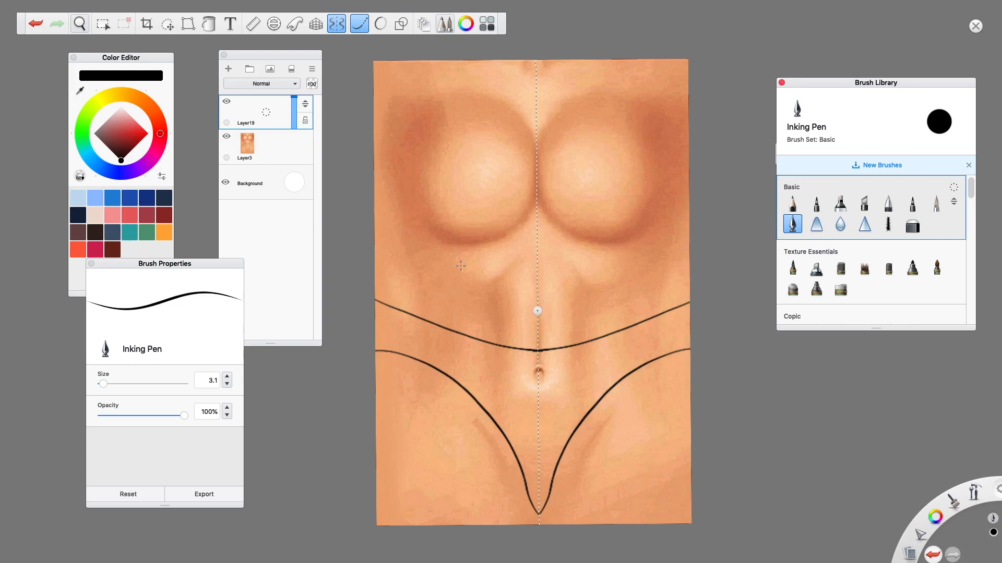
mouse_move(634, 349)
mouse_down()
mouse_move(660, 315)
mouse_move(651, 352)
mouse_move(576, 377)
mouse_move(573, 358)
mouse_move(542, 431)
mouse_move(553, 372)
mouse_move(524, 421)
mouse_up()
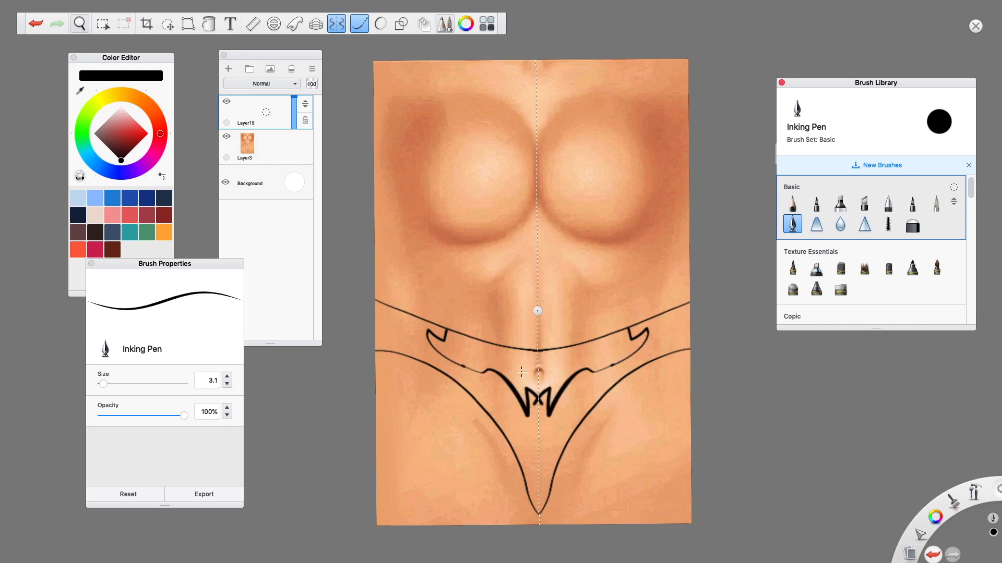
drag(504, 346, 553, 410)
mouse_move(360, 350)
mouse_down()
mouse_move(387, 336)
mouse_move(401, 355)
mouse_move(377, 349)
mouse_up()
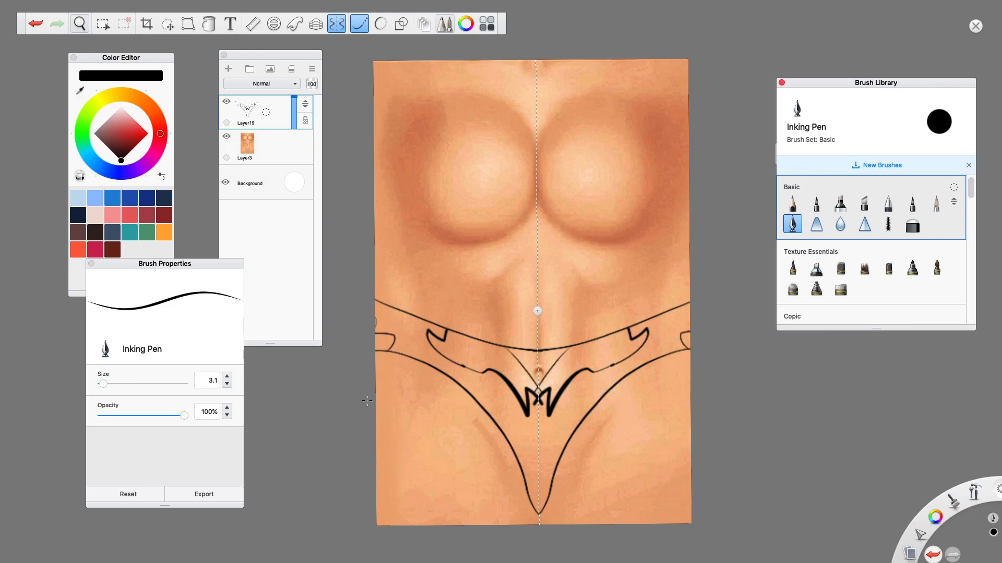
Step: Hide Layer3 and the background, and add the rose-pattern image images.jpg from the Desktop to the canvas
click(226, 137)
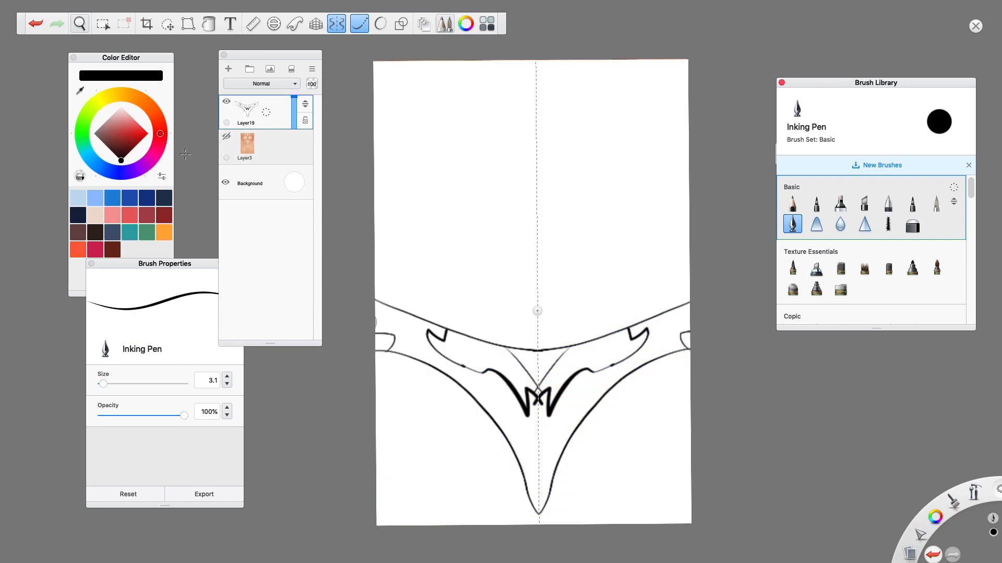
click(226, 182)
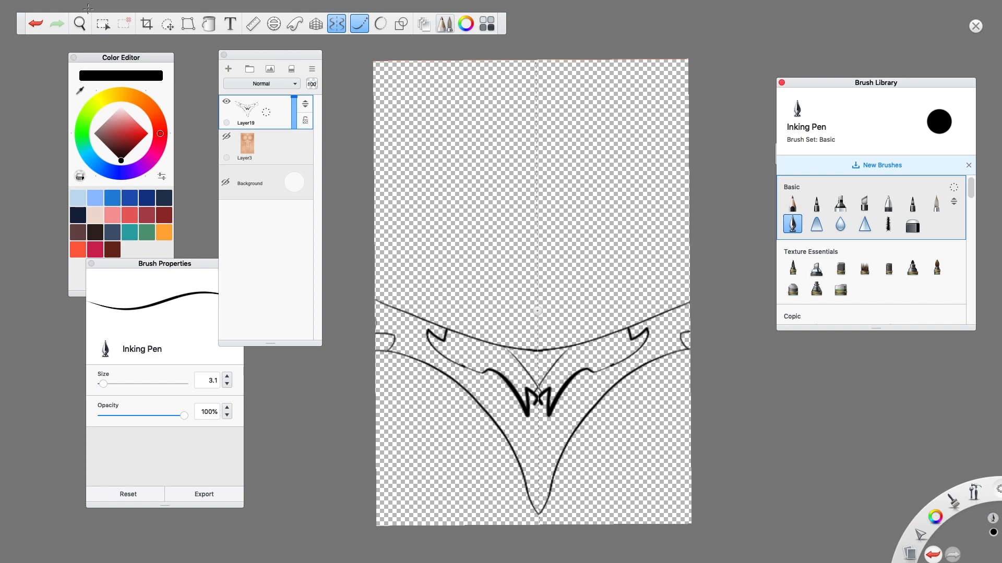
mouse_move(91, 3)
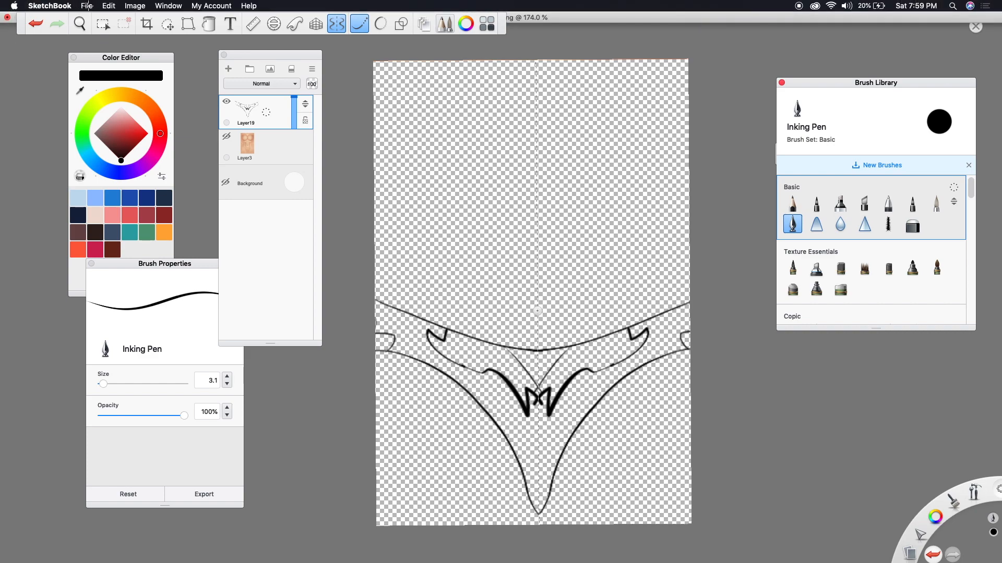
click(87, 5)
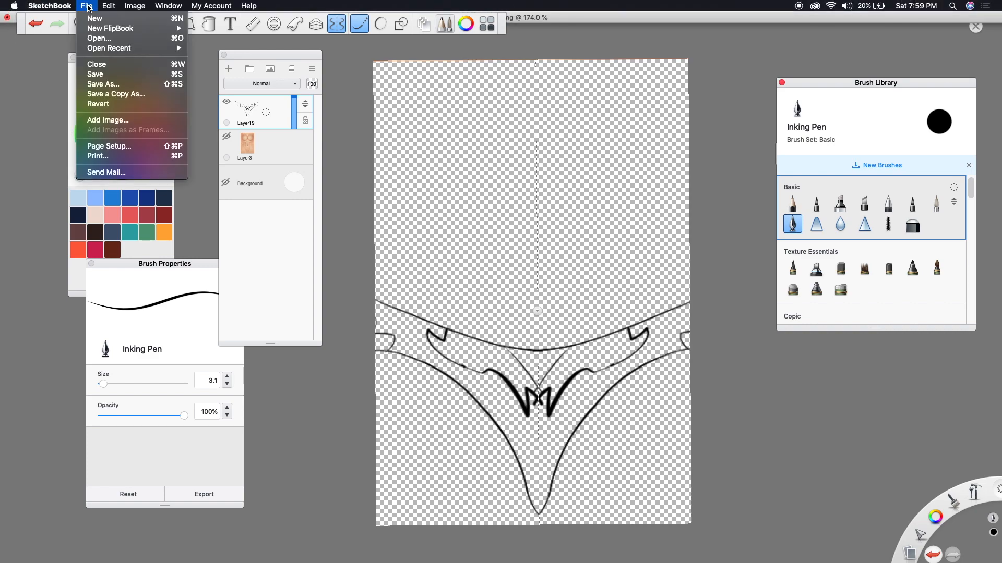
click(133, 121)
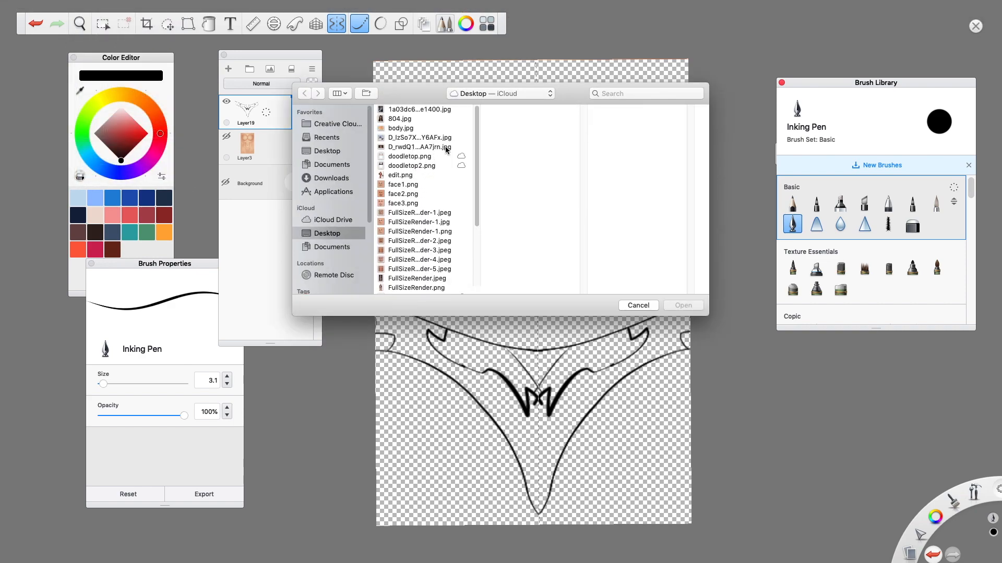
scroll(459, 209, down, 5)
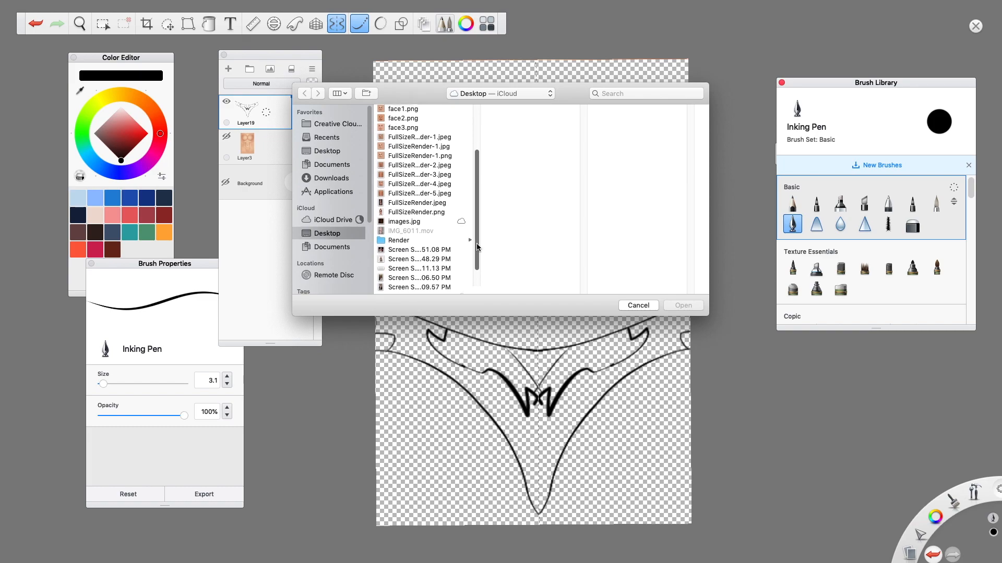
click(420, 220)
click(682, 305)
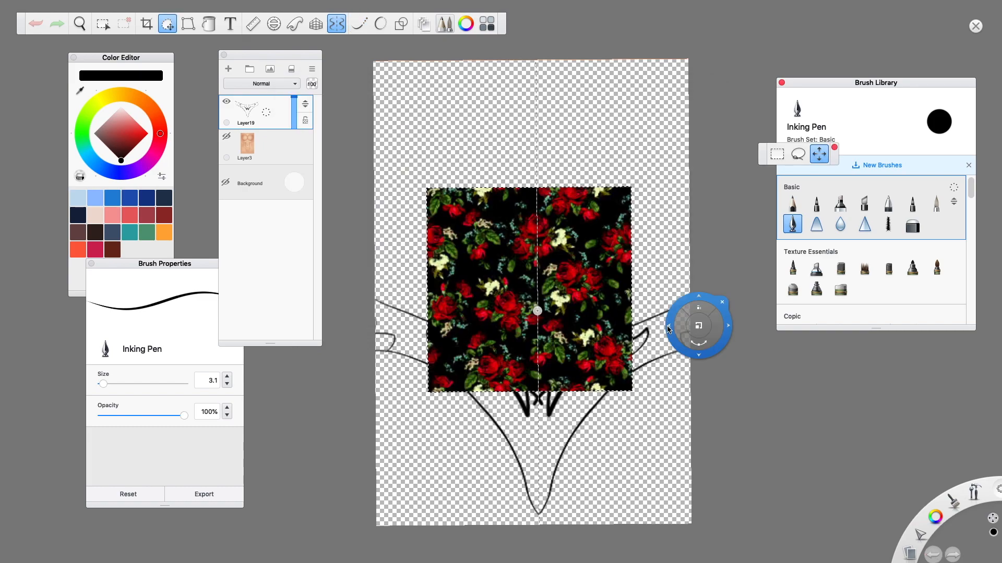
Step: Enlarge the rose-pattern image on Layer20 and position it to cover the full canvas width across the lower part, over the bottoms outline
drag(540, 322, 132, 29)
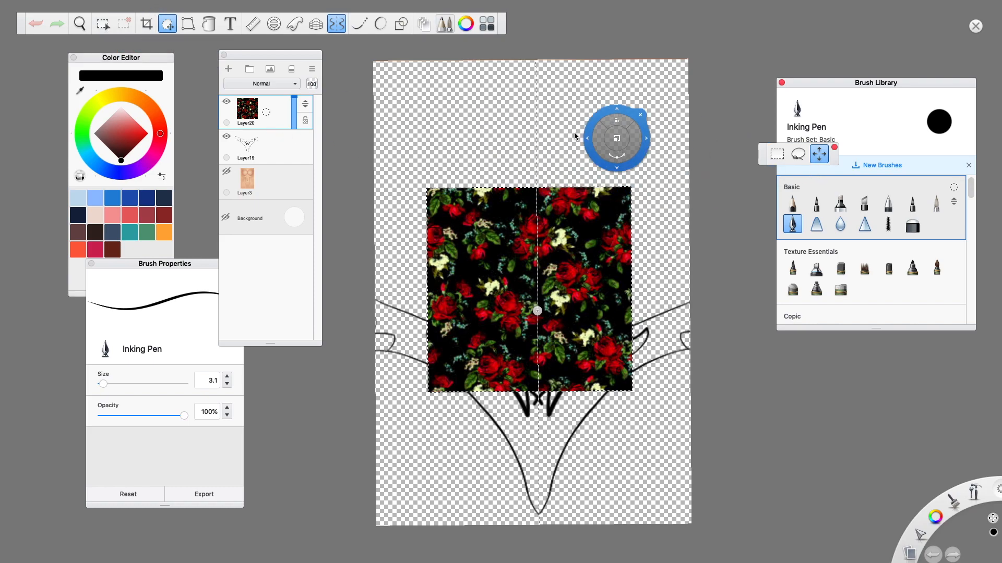
click(188, 23)
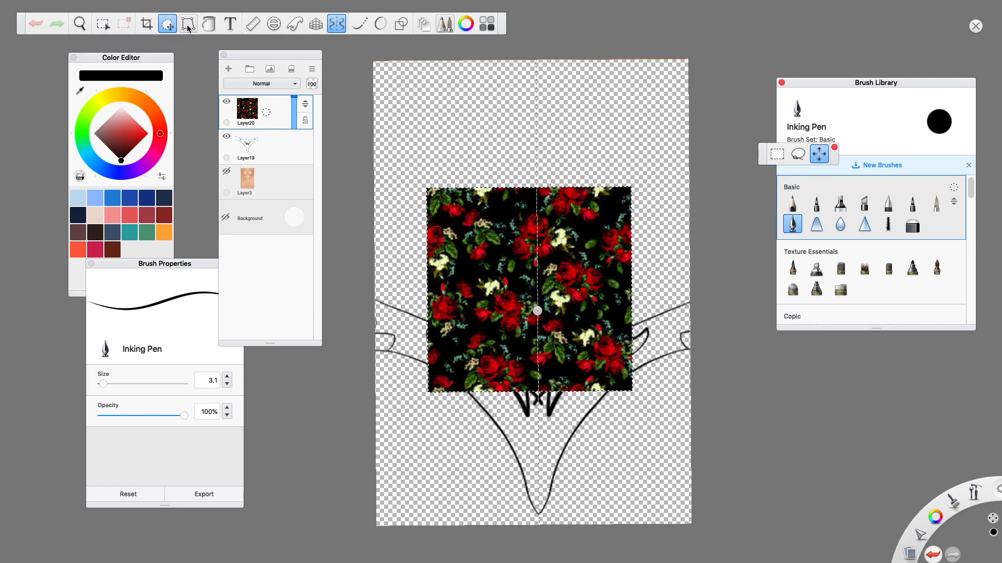
drag(631, 392, 724, 484)
drag(457, 215, 427, 273)
drag(395, 243, 365, 241)
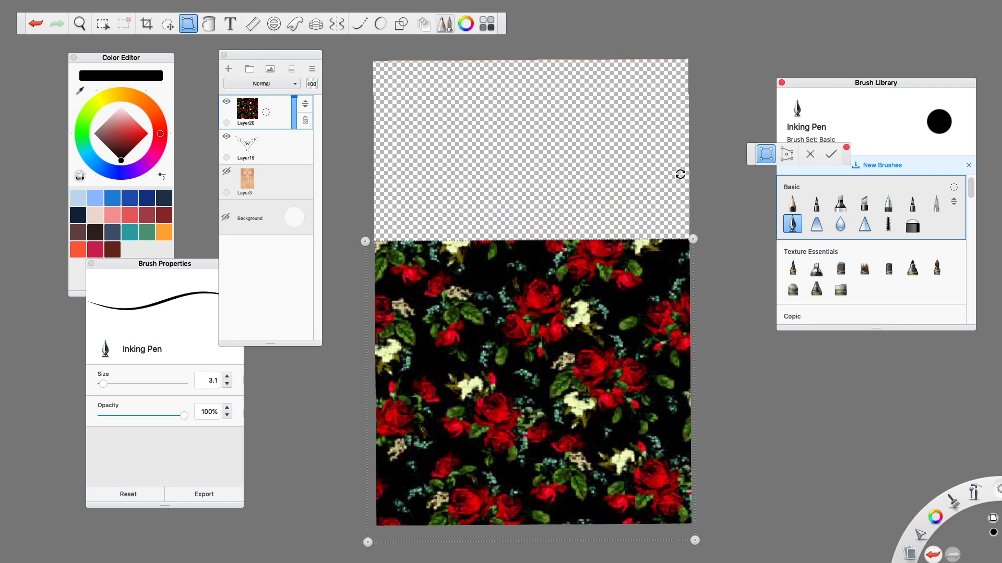
click(830, 155)
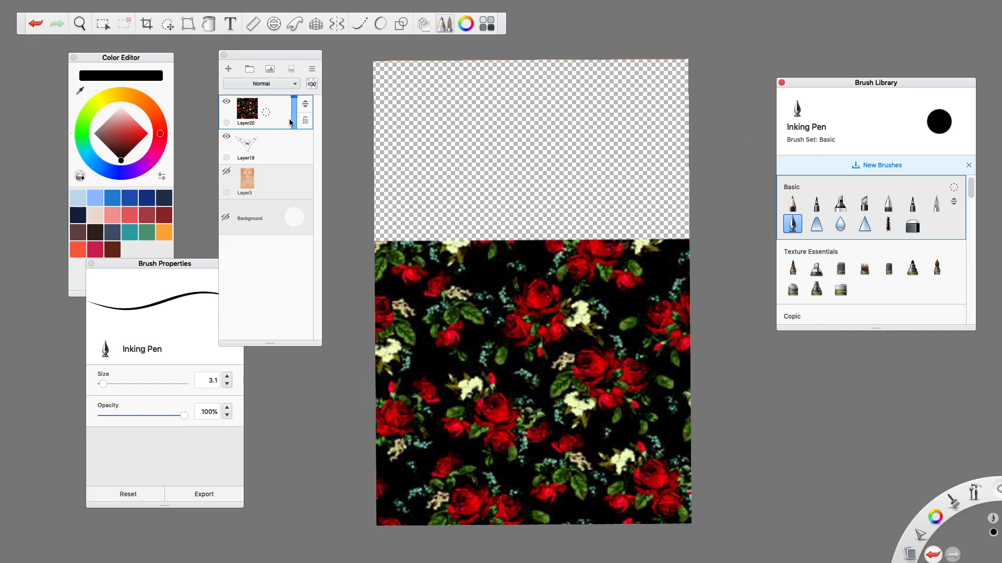
Step: Move the rose-pattern layer, Layer20, beneath the outline on Layer19
drag(305, 107, 304, 157)
mouse_move(305, 105)
mouse_down()
mouse_move(305, 165)
mouse_move(300, 106)
mouse_up()
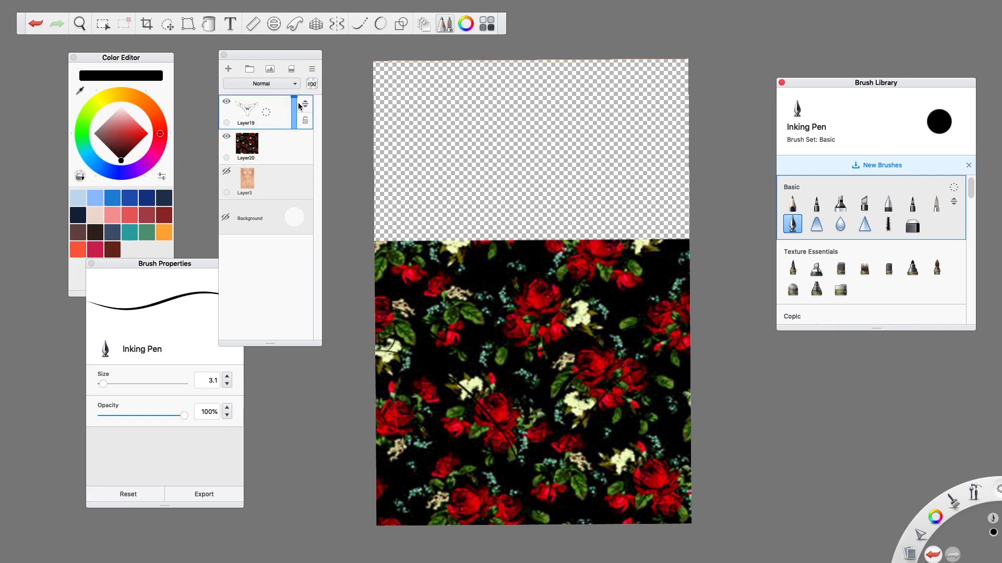
click(281, 152)
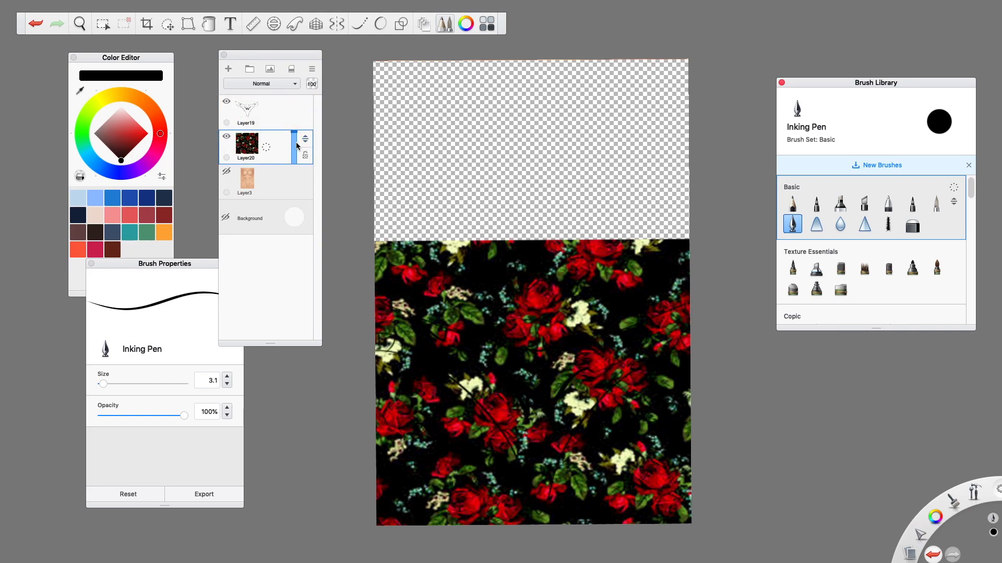
Step: Magic-wand select the area above the waistline using Layer19, and delete that area from the rose pattern on Layer20
click(290, 113)
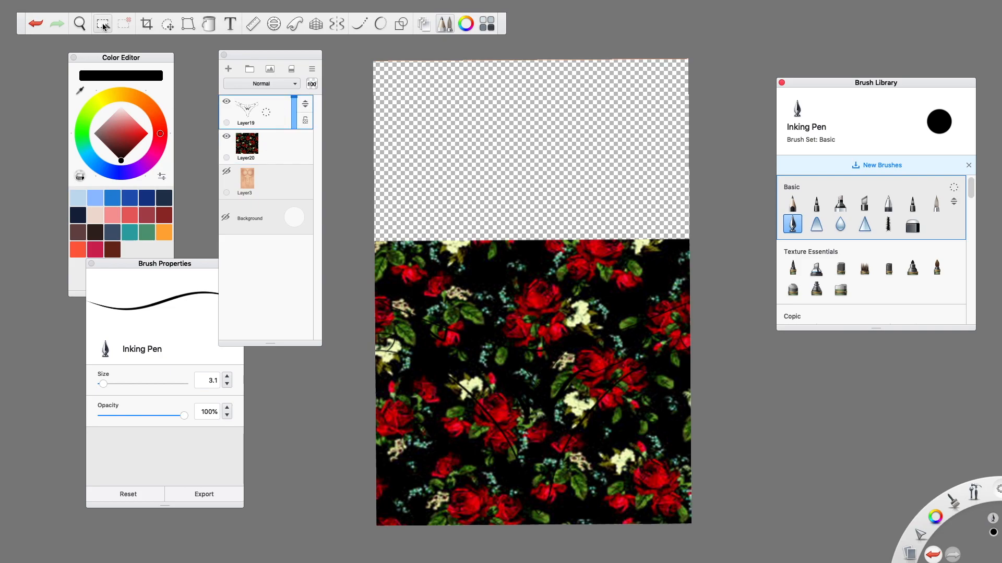
click(104, 25)
click(760, 154)
click(593, 286)
click(279, 159)
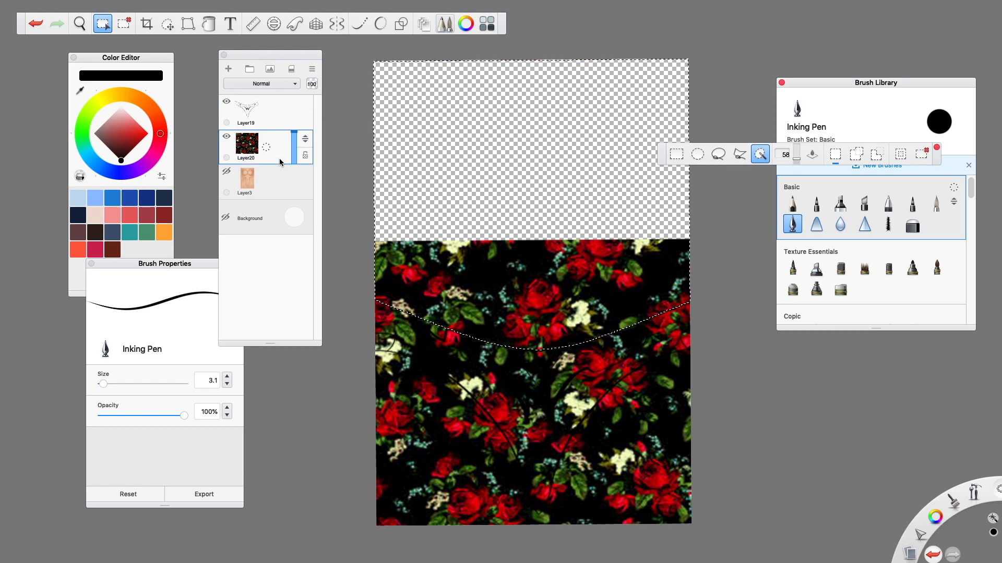
key(Delete)
Step: Magic-wand select the area beneath the leg curves using Layer19, and delete it from the rose pattern on Layer20
click(385, 454)
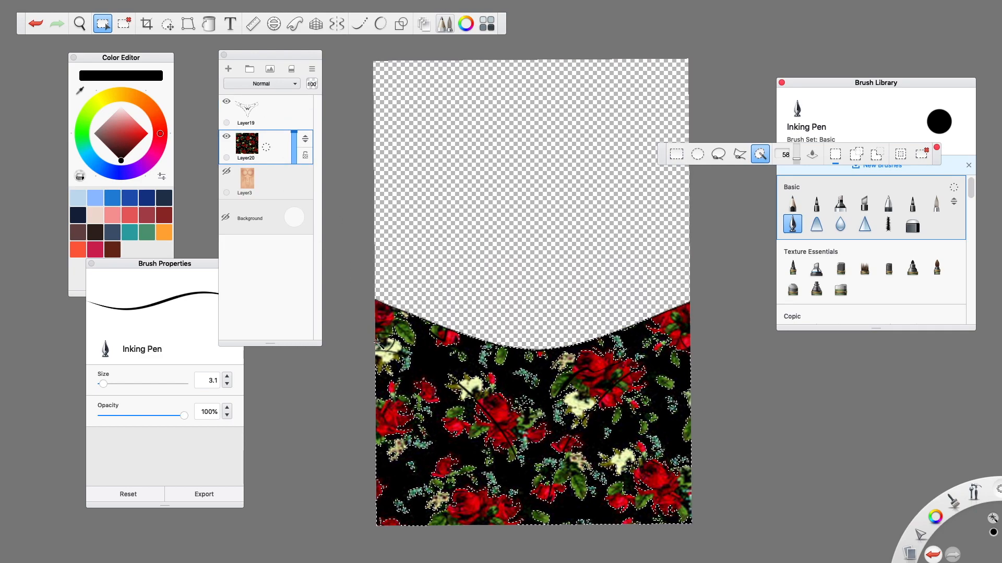
click(280, 109)
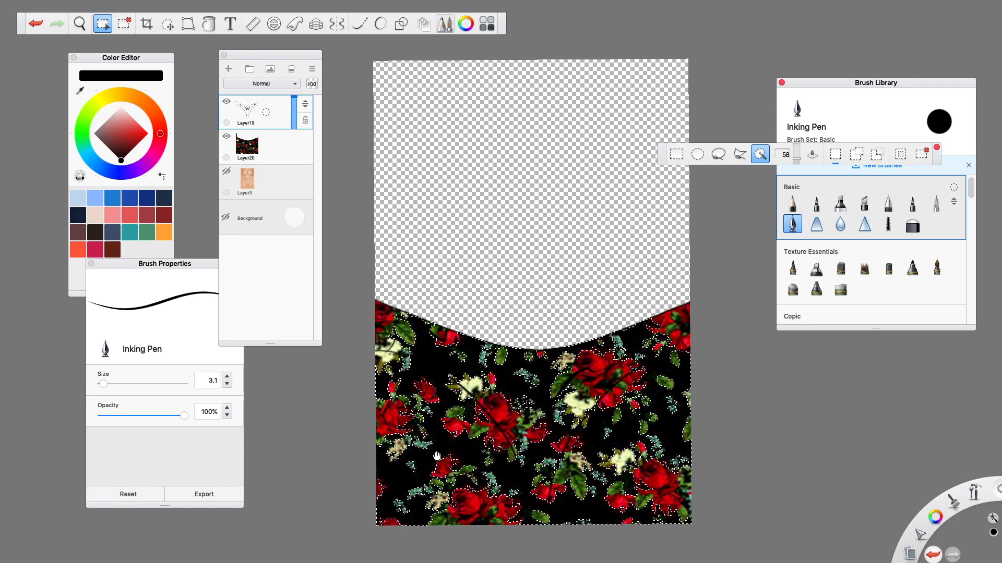
click(280, 151)
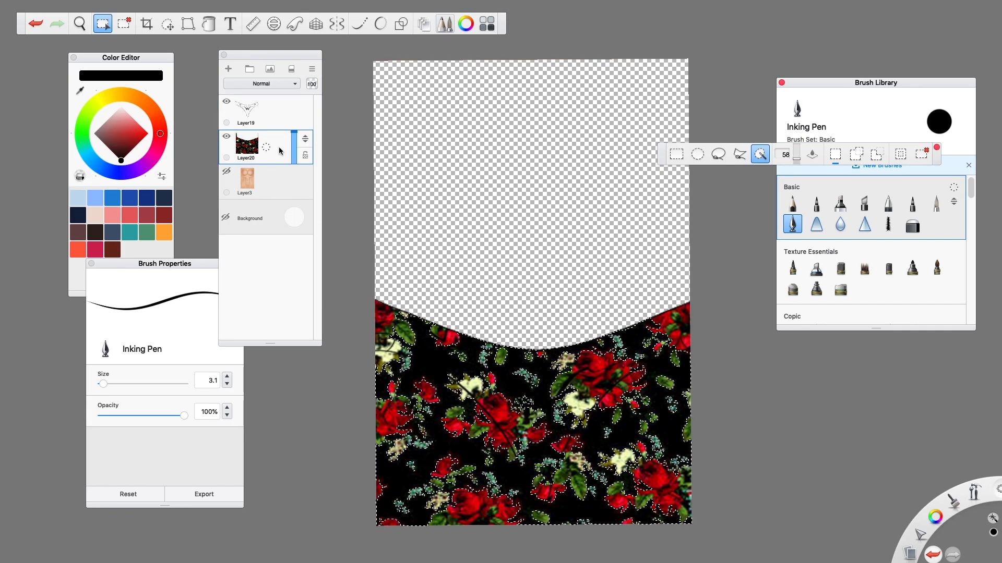
click(280, 112)
click(477, 481)
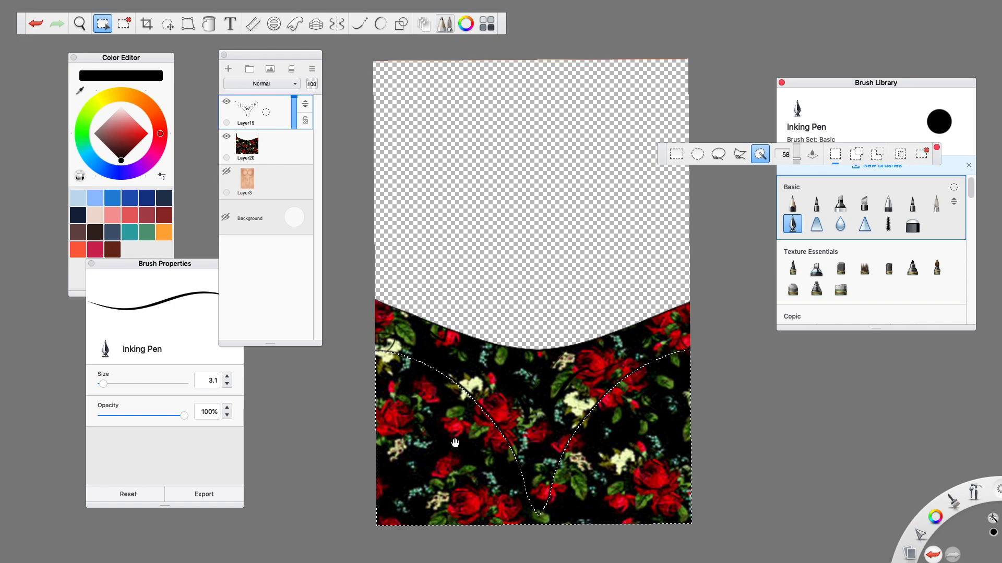
click(279, 150)
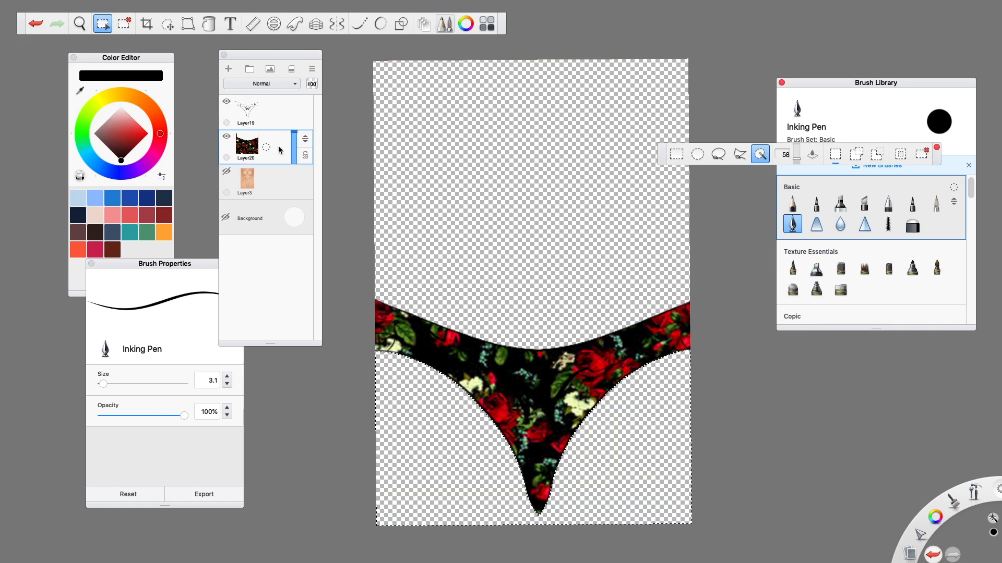
Step: Lower Layer20's opacity to 63% and cut the rounded side shape at the canvas's left edge out of the rose pattern
click(282, 114)
click(281, 151)
drag(300, 141, 295, 148)
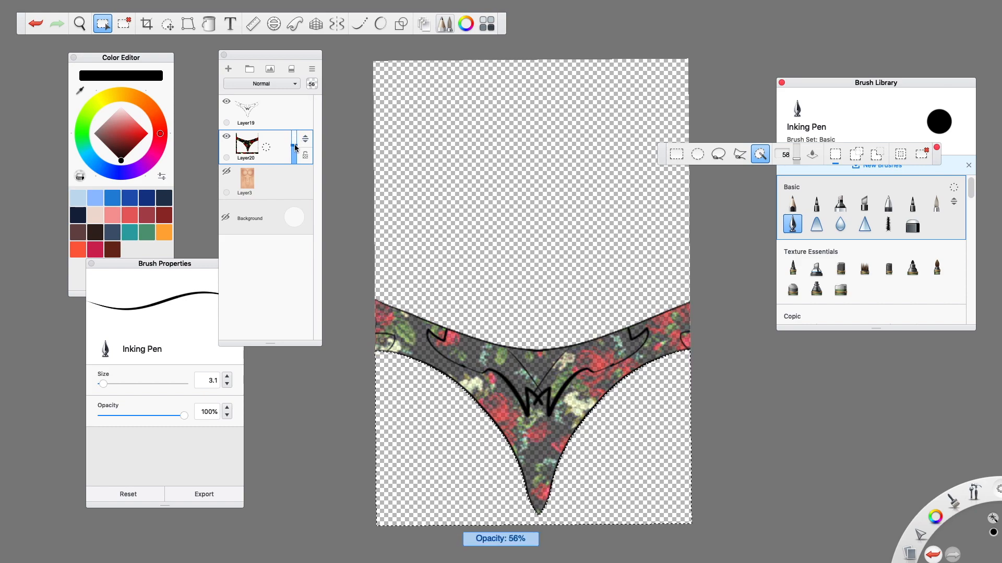
click(271, 115)
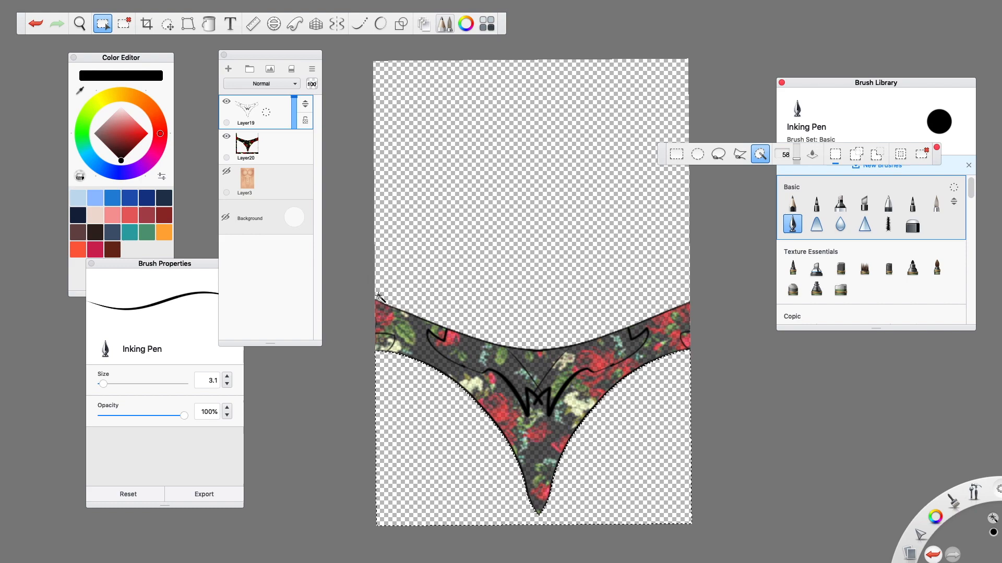
click(381, 334)
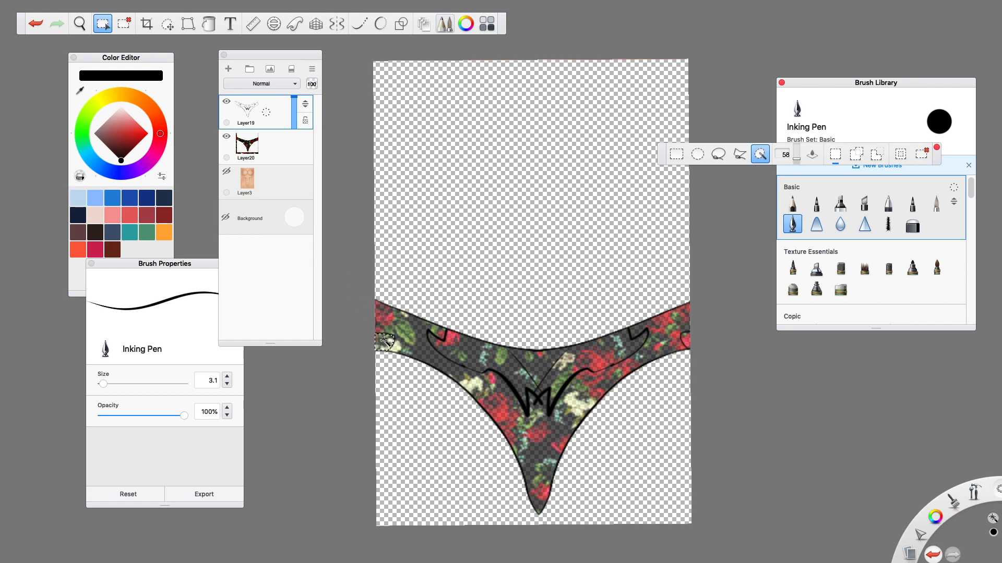
click(276, 152)
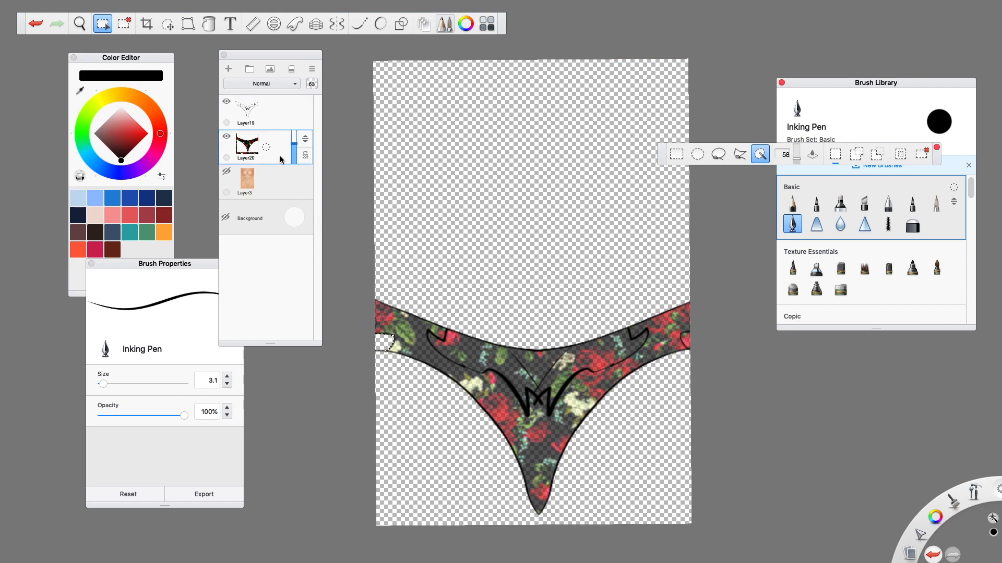
Step: Cut the matching side shape at the canvas's right edge out of the rose pattern and set Layer20's opacity to 100%
click(269, 127)
click(686, 340)
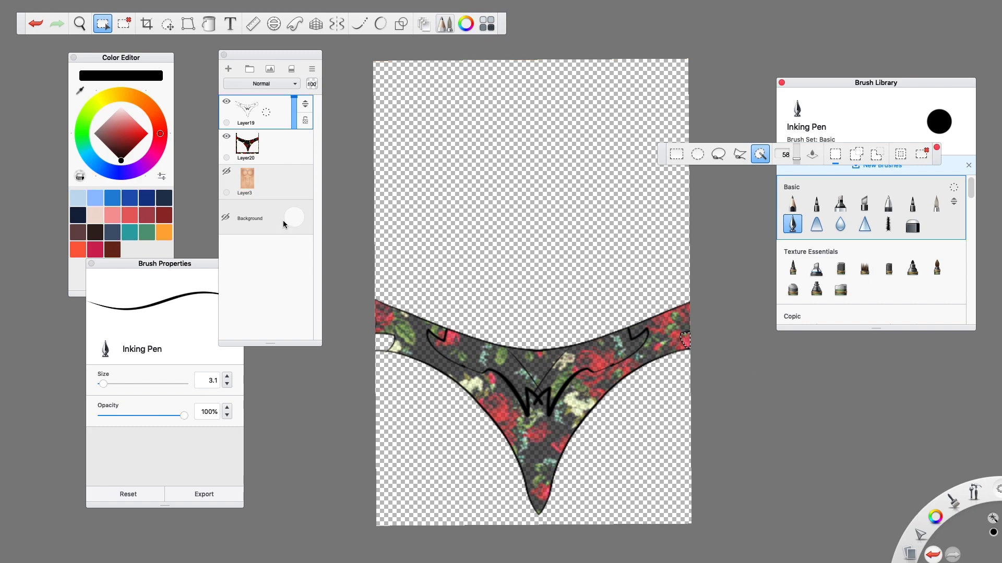
click(281, 165)
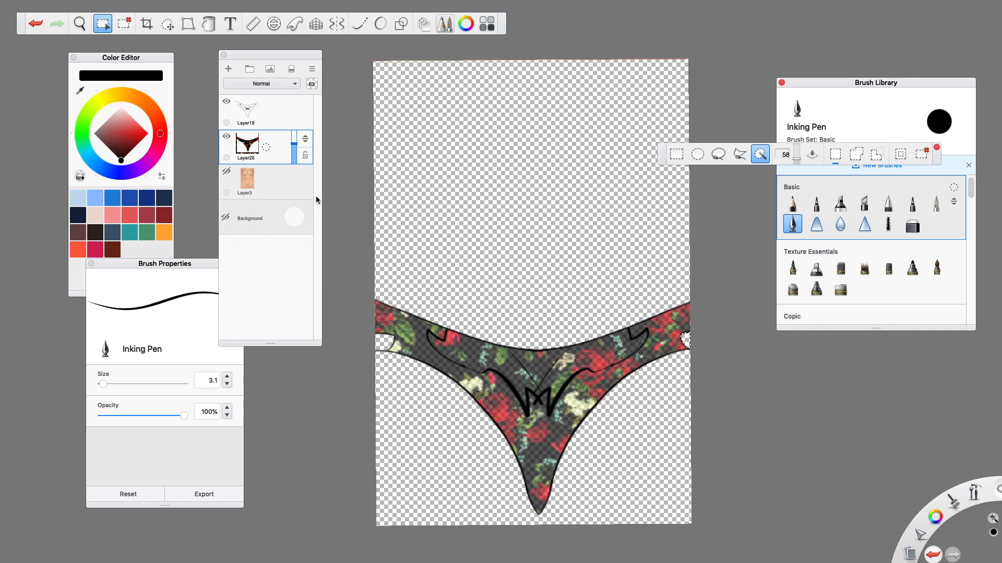
drag(293, 144, 291, 128)
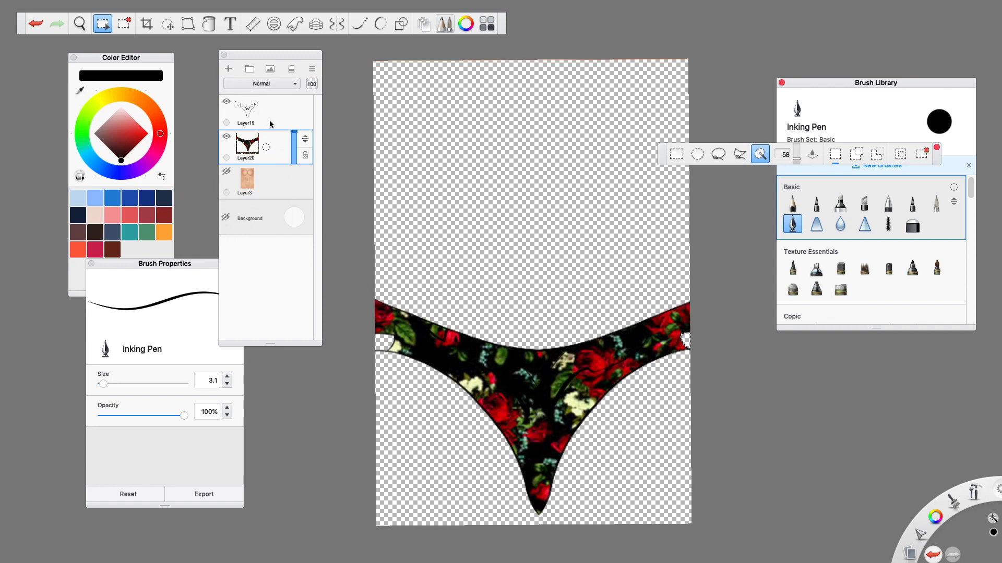
Step: Cut the V-shaped area below the middle of the waistline out of the rose pattern on Layer20, and clear the selection
click(281, 110)
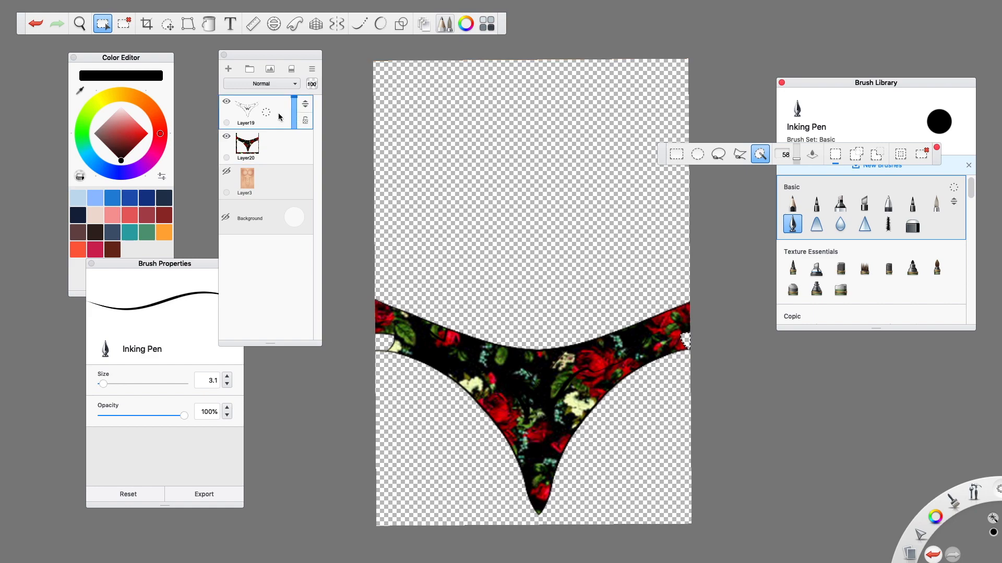
click(538, 370)
click(306, 139)
mouse_move(293, 132)
mouse_down()
mouse_move(293, 144)
mouse_move(291, 128)
mouse_up()
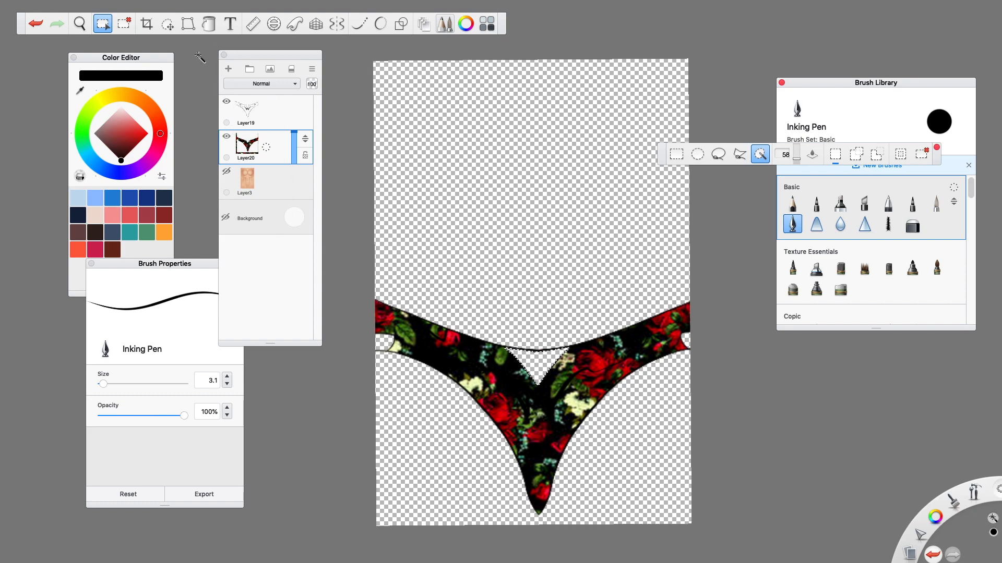
click(123, 24)
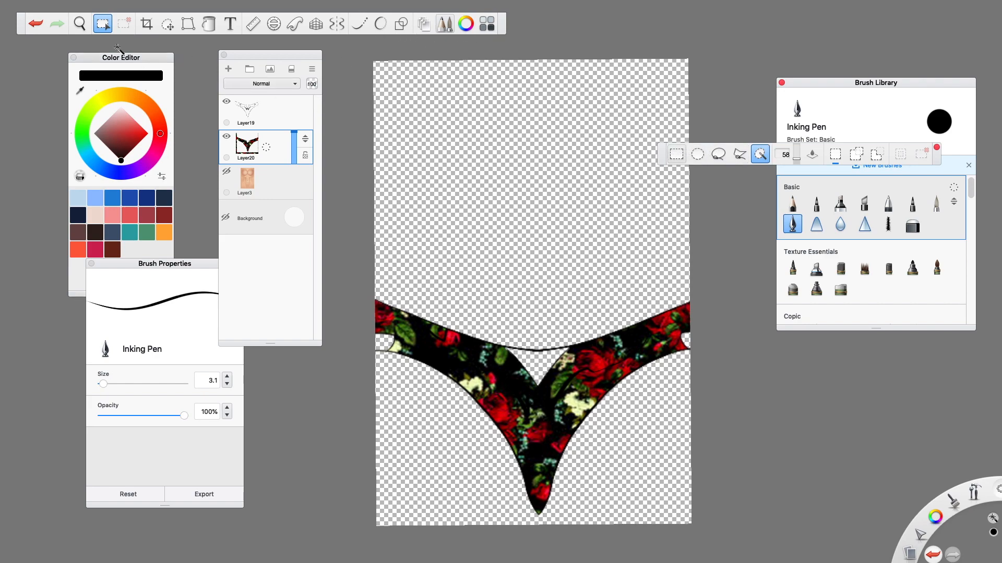
click(103, 23)
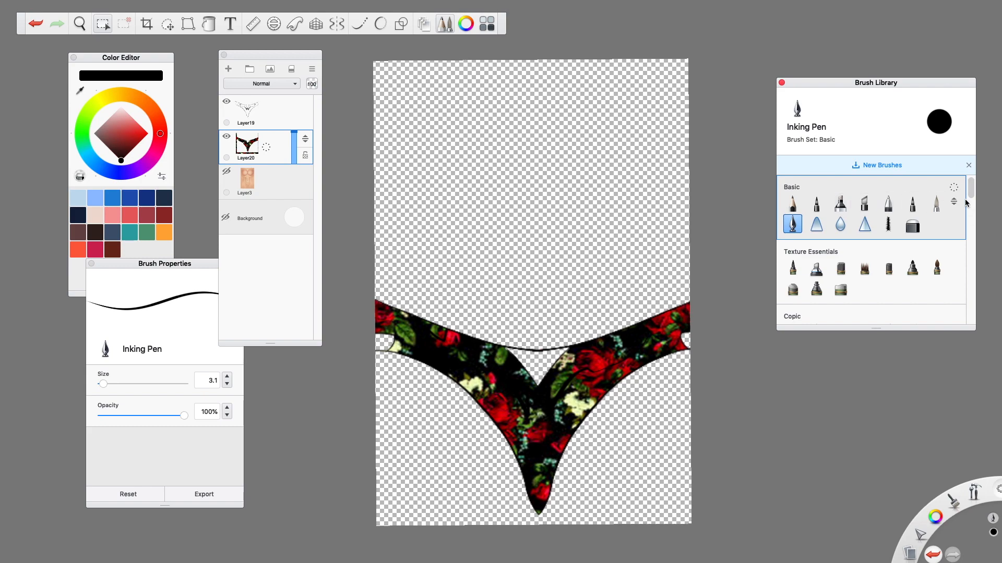
Step: Try shading the V-shaped cutout on Layer20 with the Hatch texture brush at 0° rotation
drag(973, 194, 973, 280)
click(889, 241)
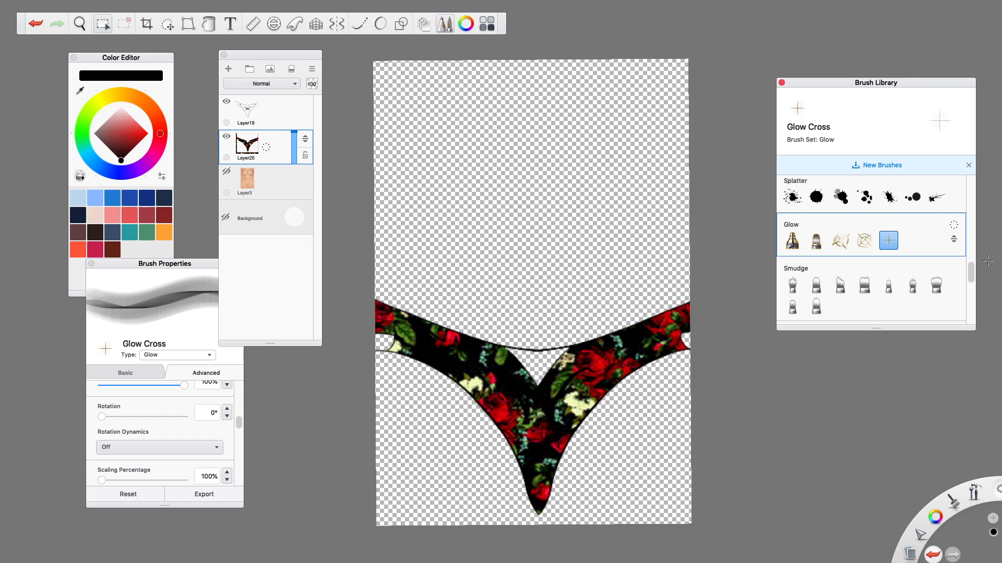
mouse_move(973, 277)
mouse_down()
mouse_move(973, 315)
mouse_move(966, 236)
mouse_up()
click(936, 271)
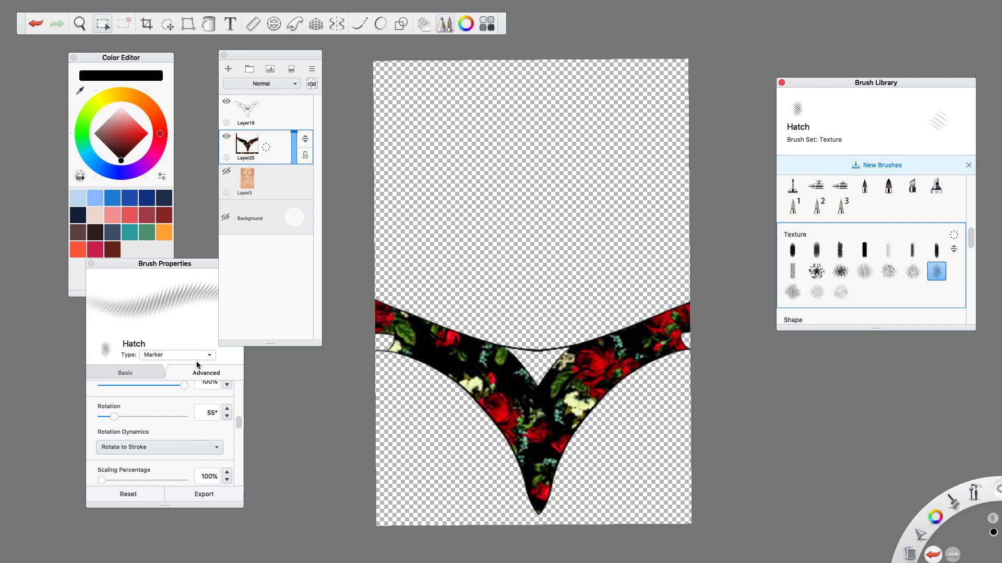
mouse_move(127, 419)
mouse_down()
mouse_move(137, 419)
mouse_move(89, 417)
mouse_up()
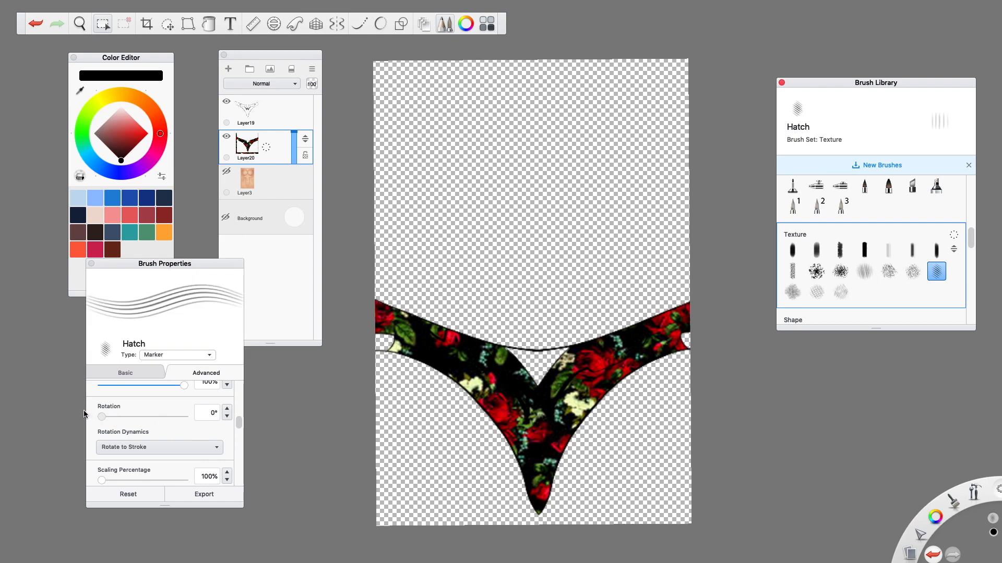
mouse_move(537, 362)
mouse_down()
mouse_move(549, 365)
mouse_move(510, 355)
mouse_up()
drag(496, 204, 497, 205)
Step: Undo the hatch strokes on Layer20 and clear the selection around the V-shaped cutout
click(36, 25)
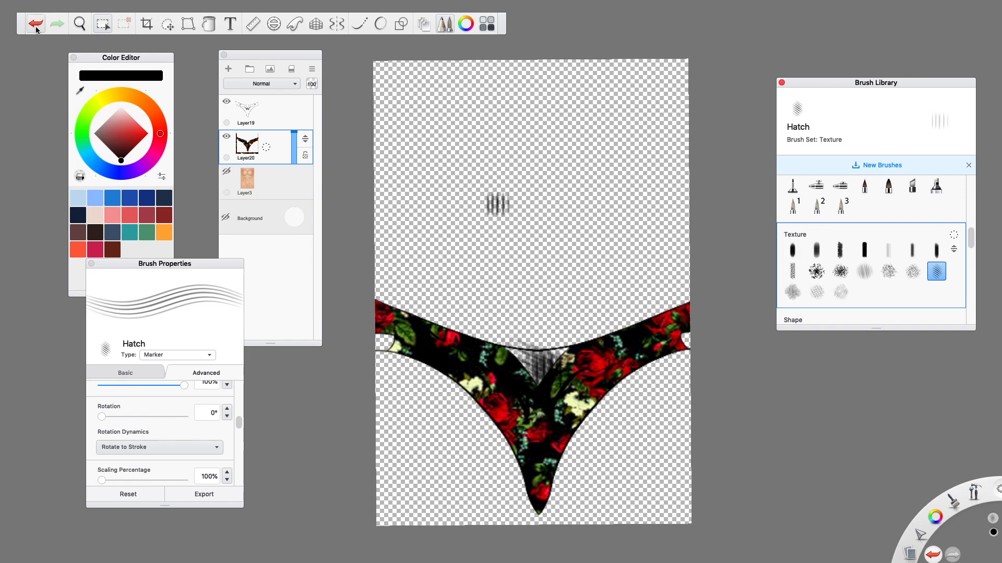
click(35, 25)
click(35, 25)
click(36, 25)
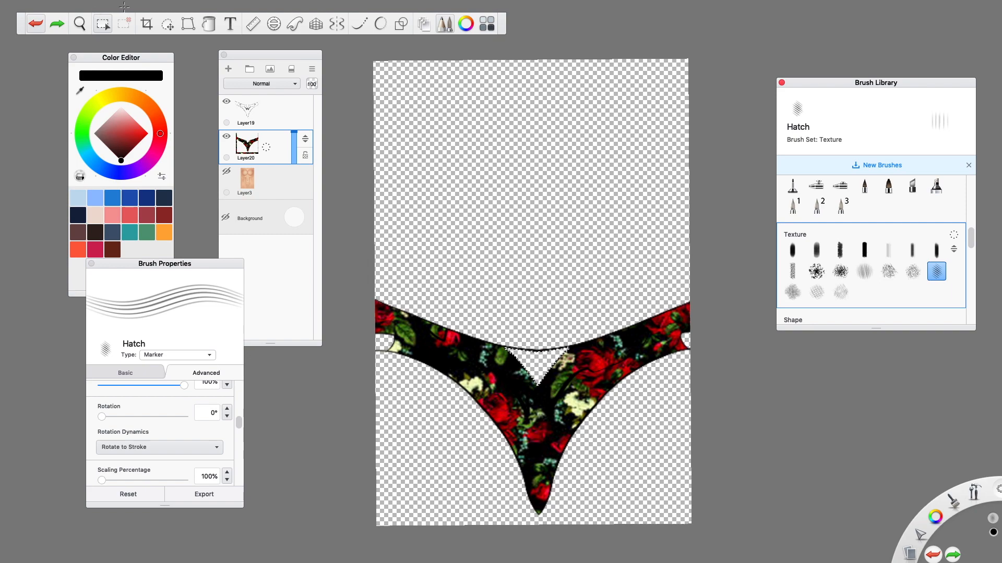
click(104, 24)
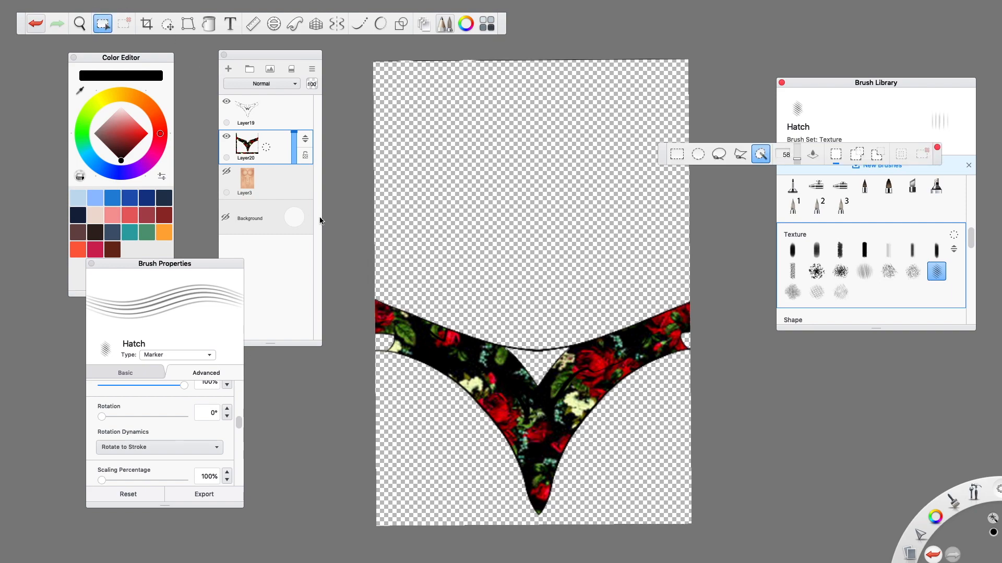
scroll(333, 223, down, 1)
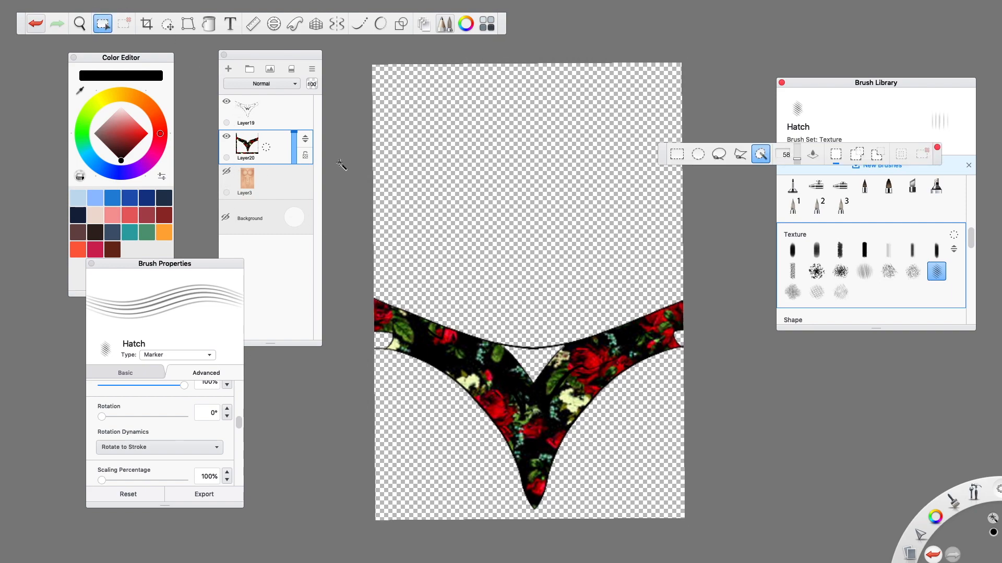
scroll(340, 165, down, 5)
scroll(341, 164, up, 2)
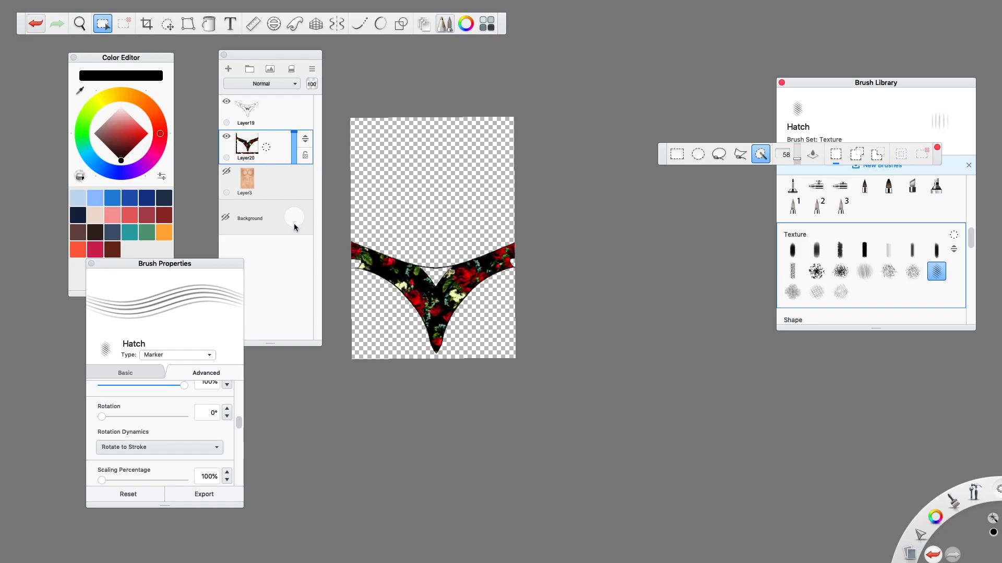
click(364, 356)
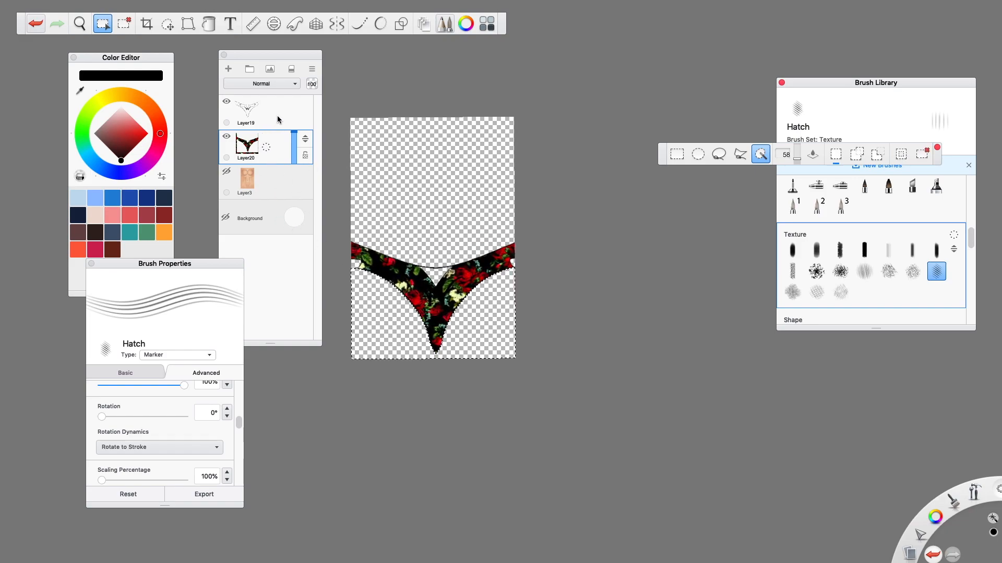
click(344, 86)
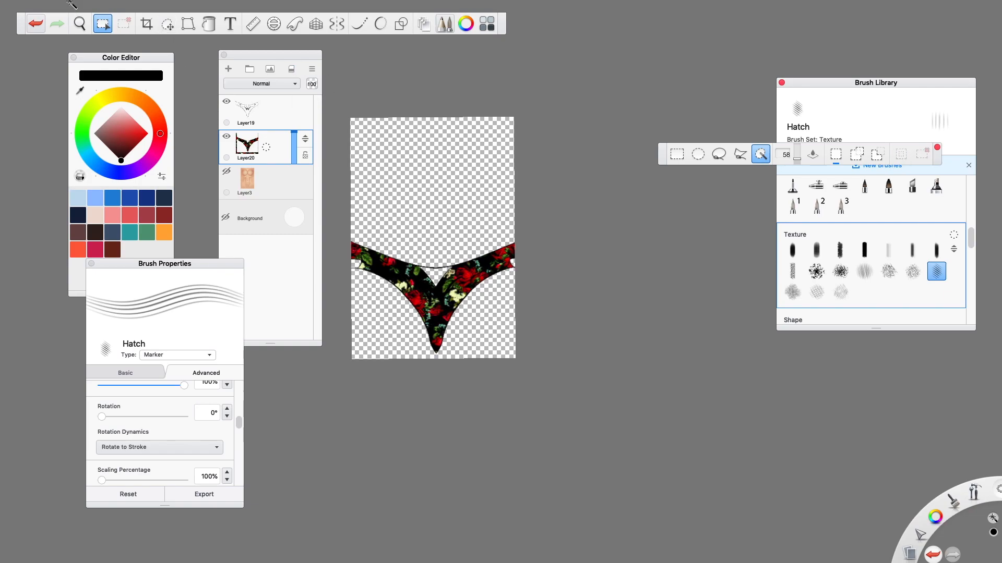
Step: Save the rose-pattern bottoms as doodlebottom in PNG format on the Desktop, accepting the merging of layers
click(86, 6)
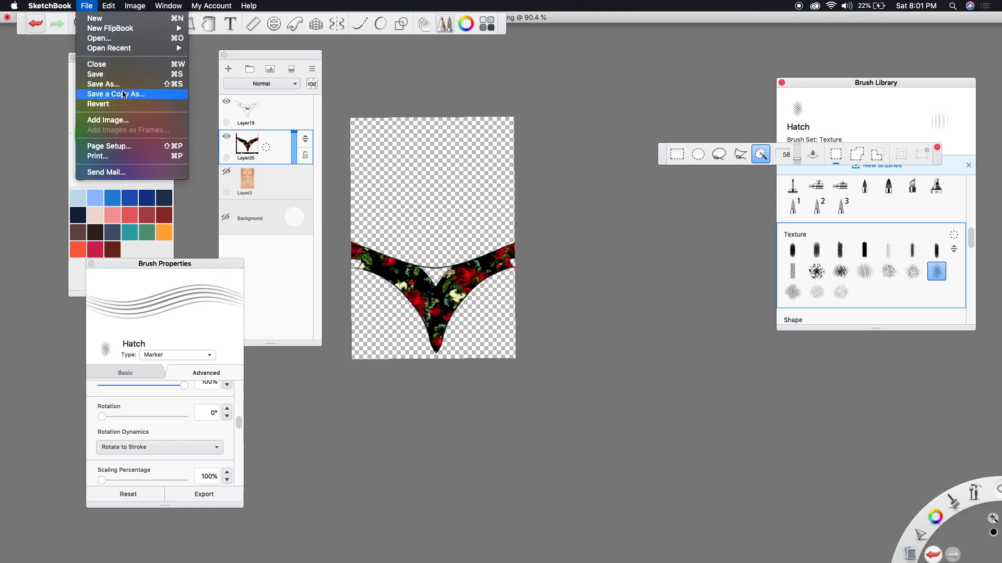
click(124, 85)
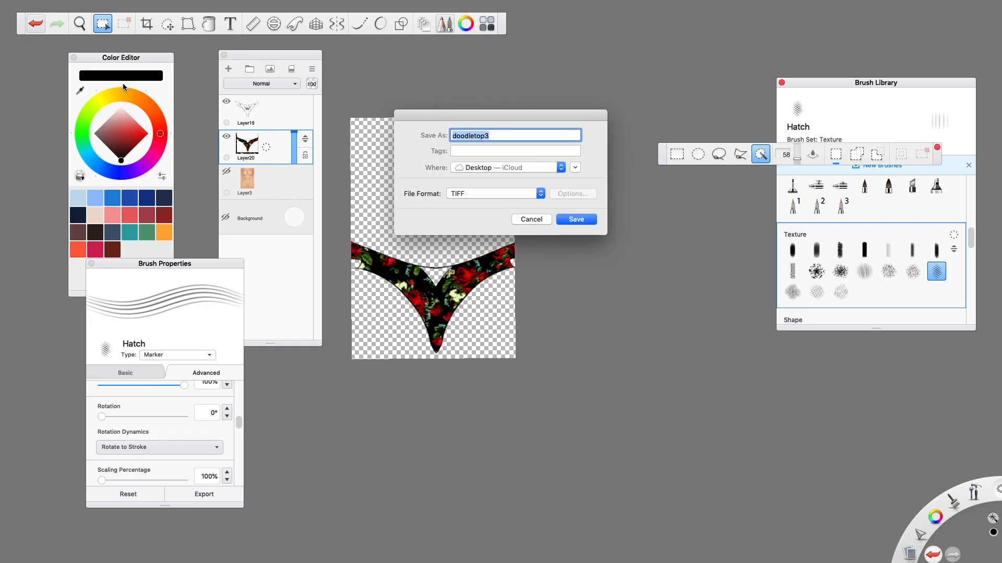
text(doodlebottom)
click(541, 193)
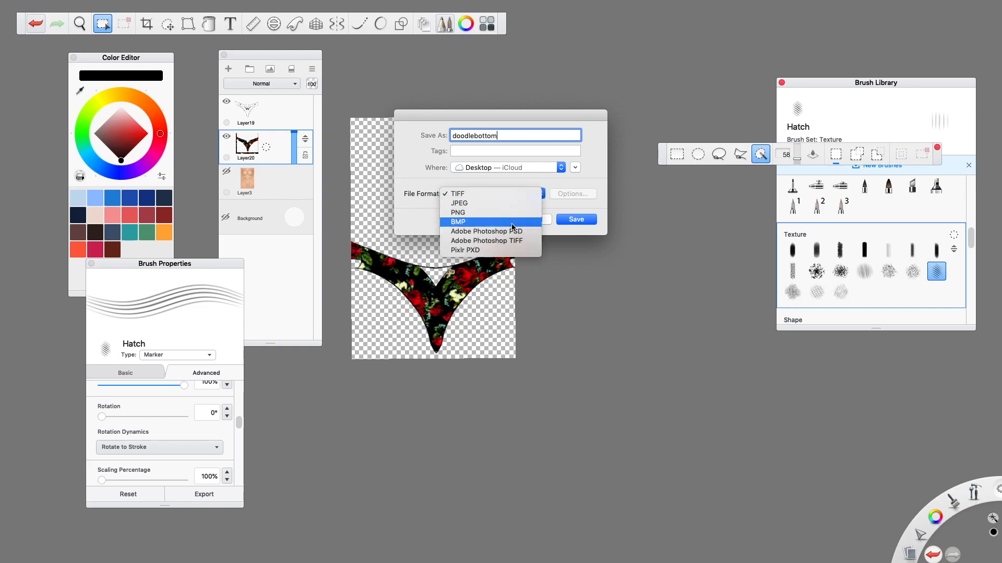
click(522, 212)
click(576, 219)
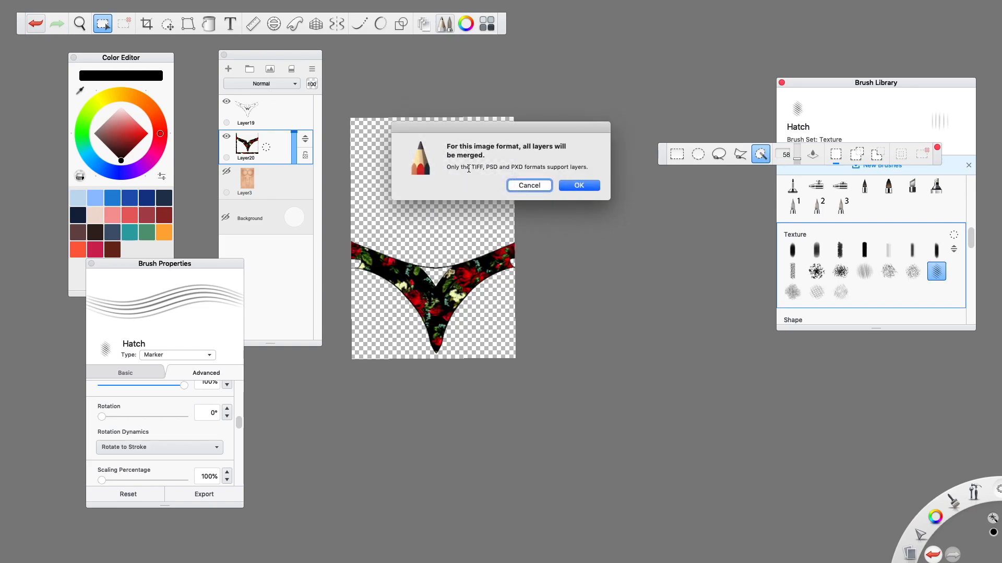
click(588, 187)
Step: Switch to Chrome and upload doodlebottom.png to the WWE 2K page as a 512x512 texture
mouse_move(615, 562)
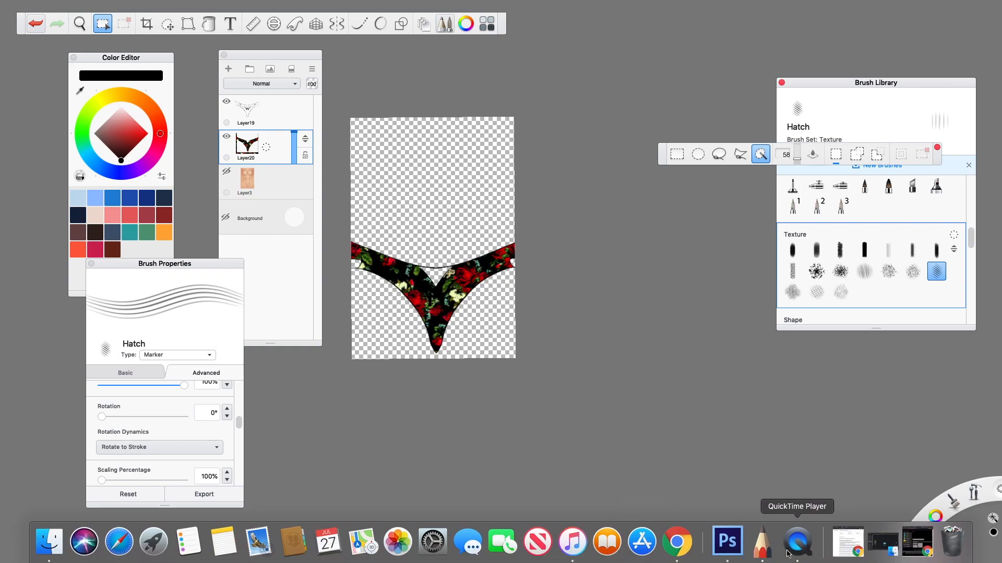
click(677, 542)
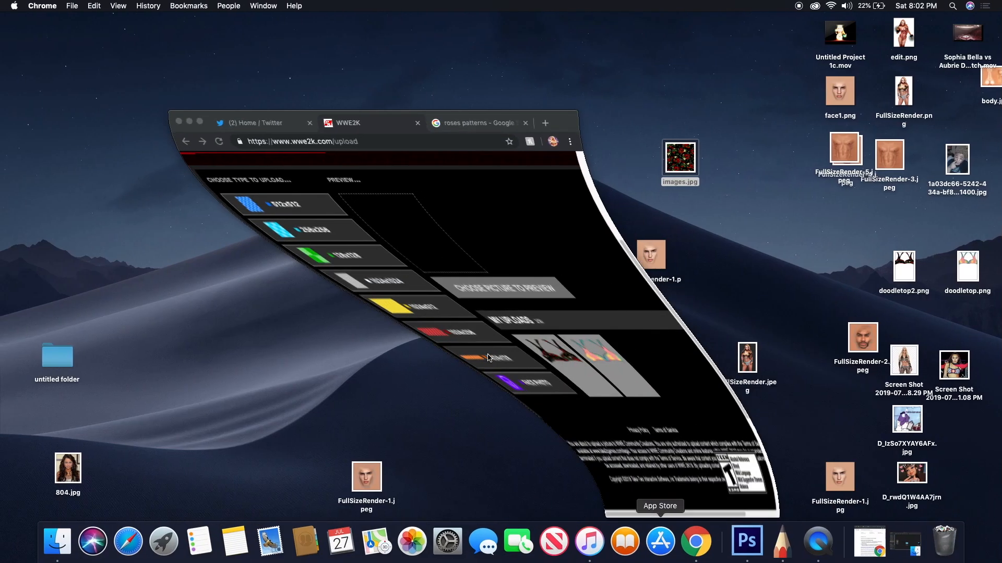
click(264, 208)
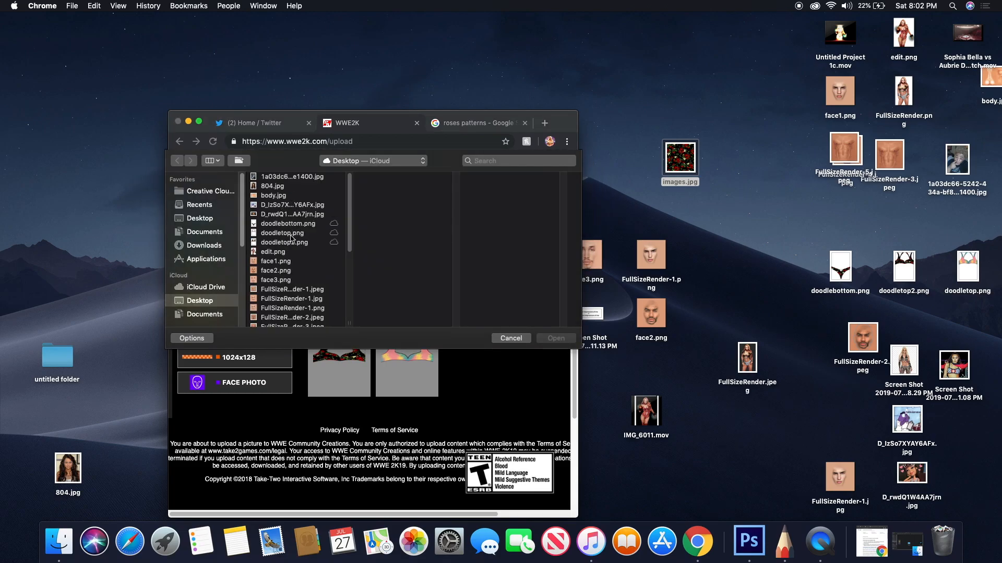
click(288, 223)
click(557, 339)
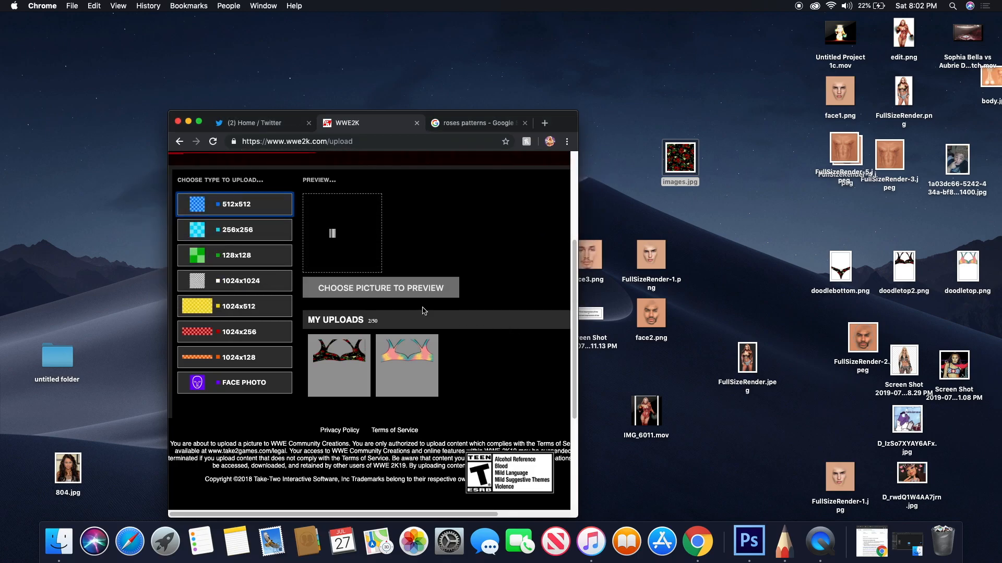
click(400, 291)
click(347, 209)
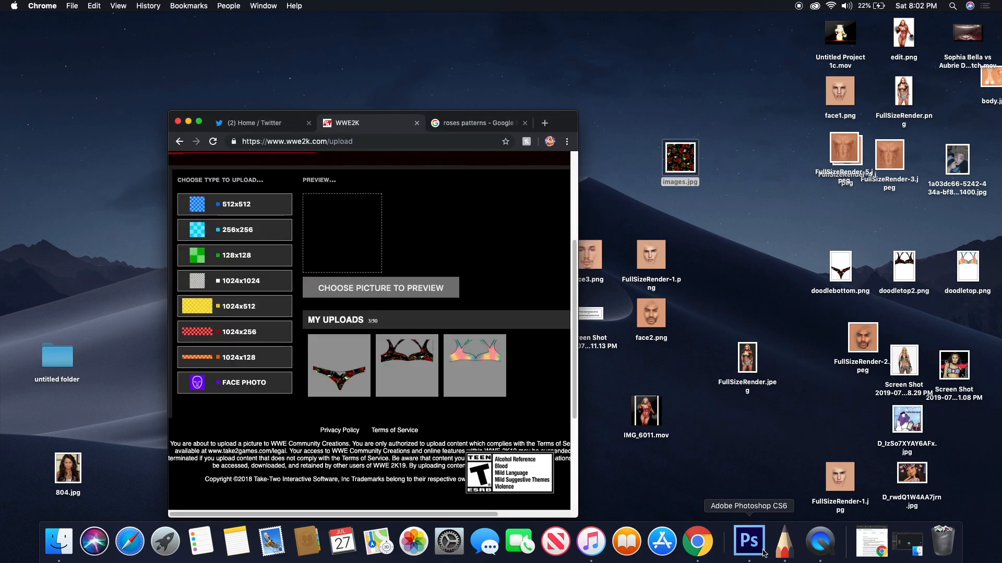
Step: Switch back to SketchBook and delete Layer20 with the rose bottoms and Layer19 with the outline
click(789, 558)
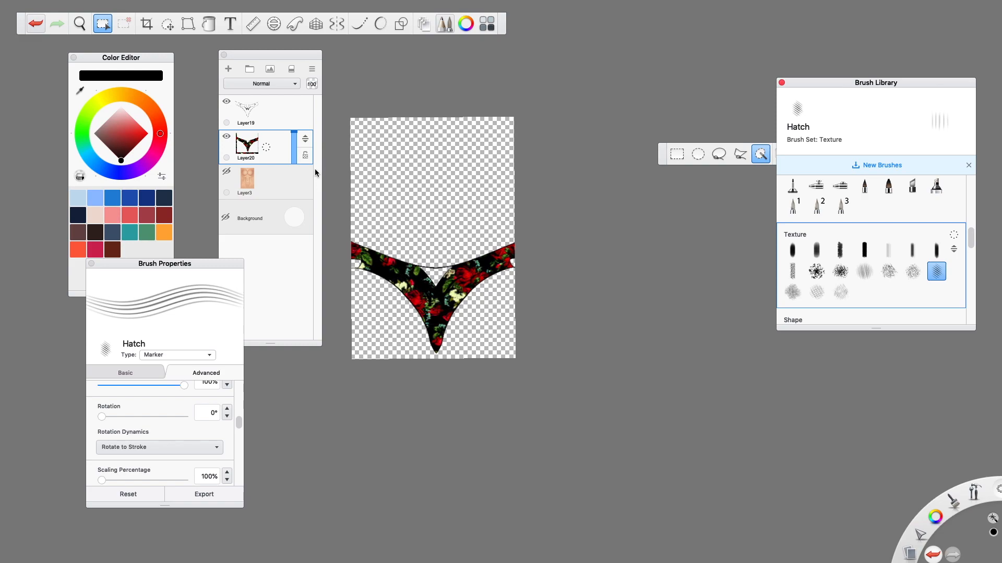
click(312, 70)
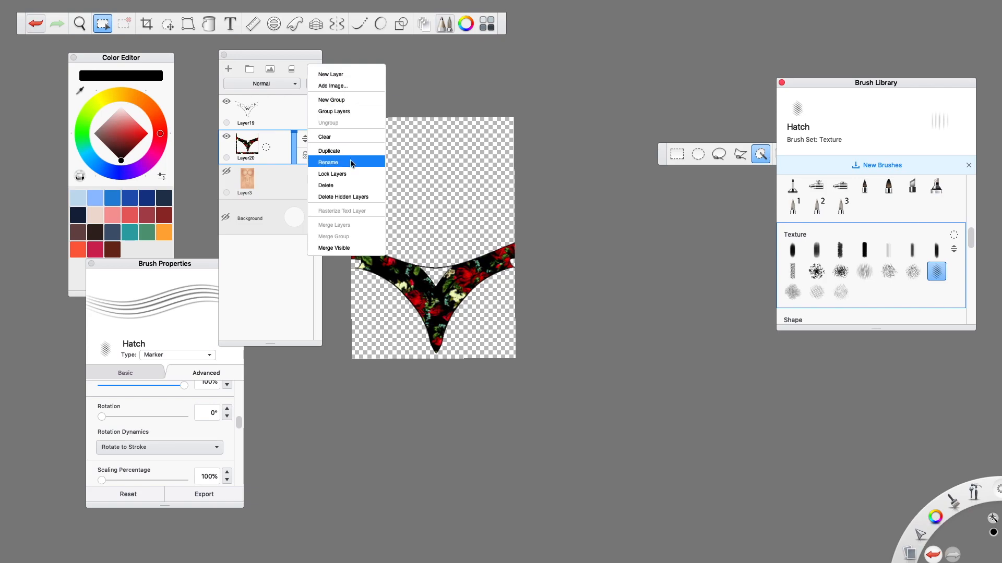
click(348, 184)
click(272, 114)
click(312, 69)
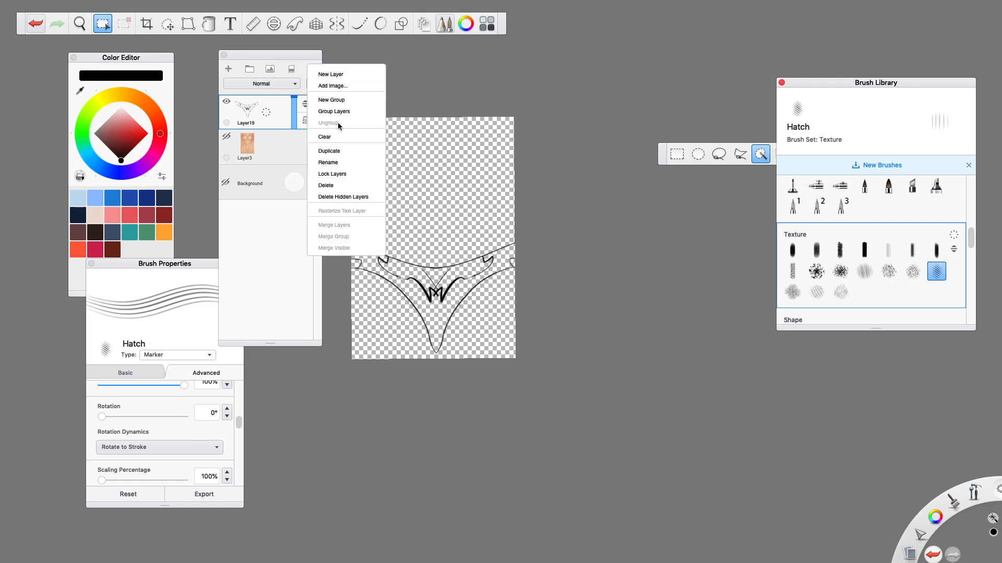
click(334, 184)
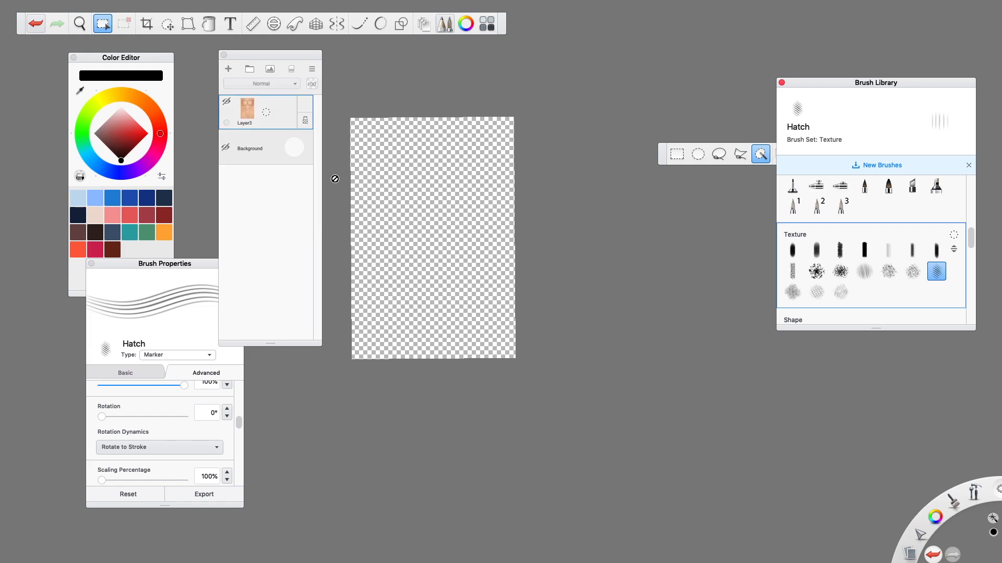
Step: Show the body texture on Layer3 and select a thin rectangular band across the chest, spanning the canvas width
click(227, 102)
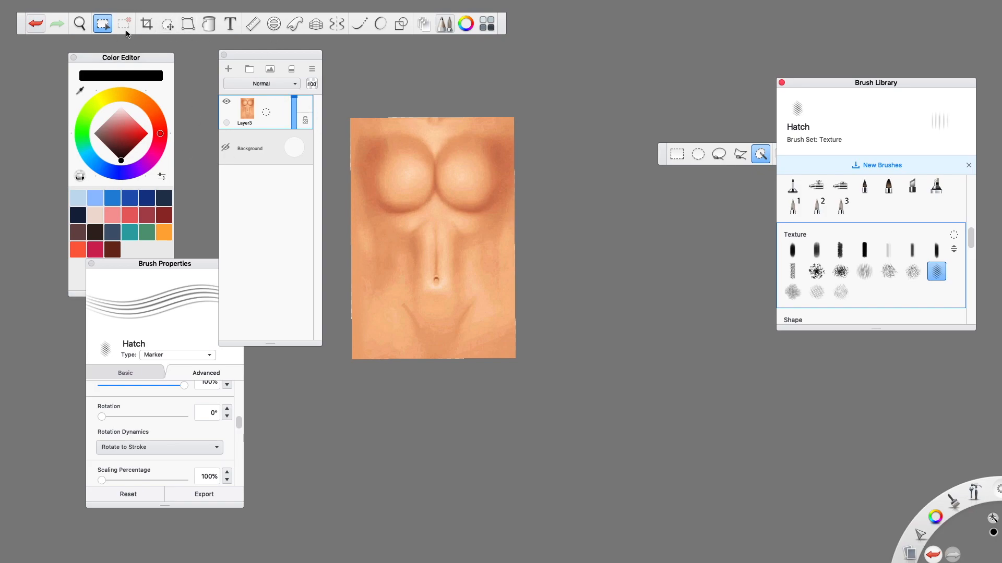
click(676, 154)
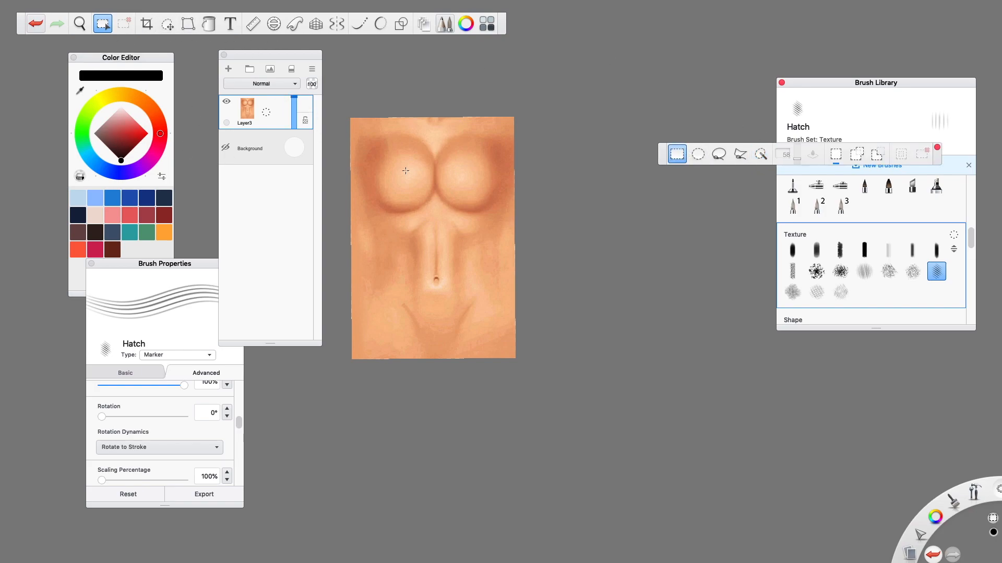
drag(342, 160, 535, 185)
Step: Add the rose pattern images.jpg from the Desktop to the canvas as a new layer
mouse_move(117, 1)
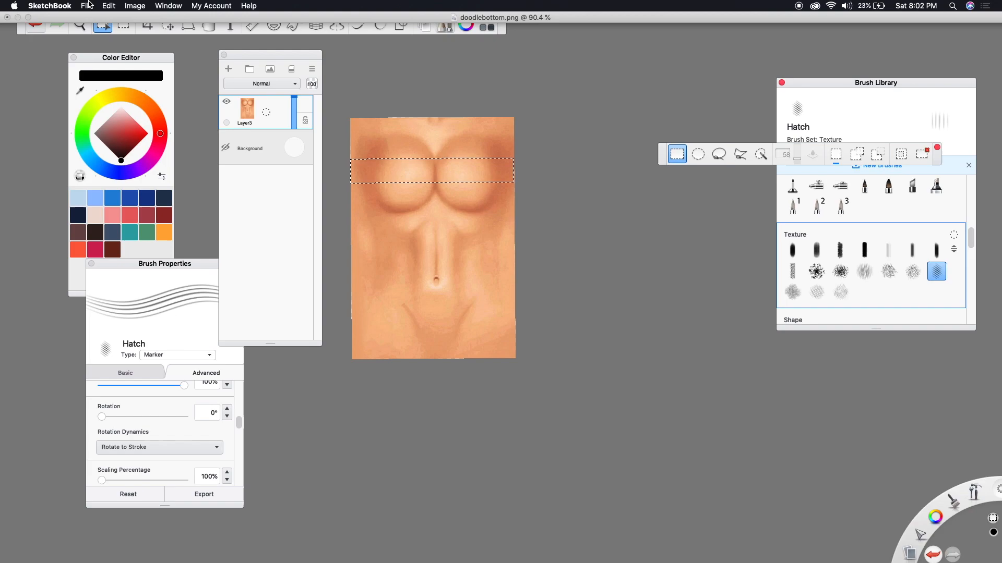
click(87, 6)
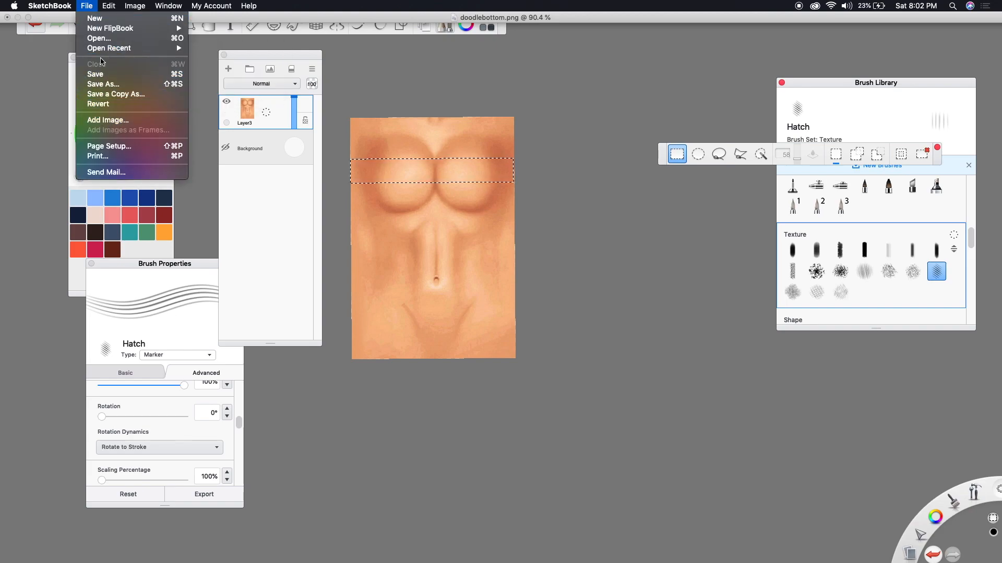
click(221, 87)
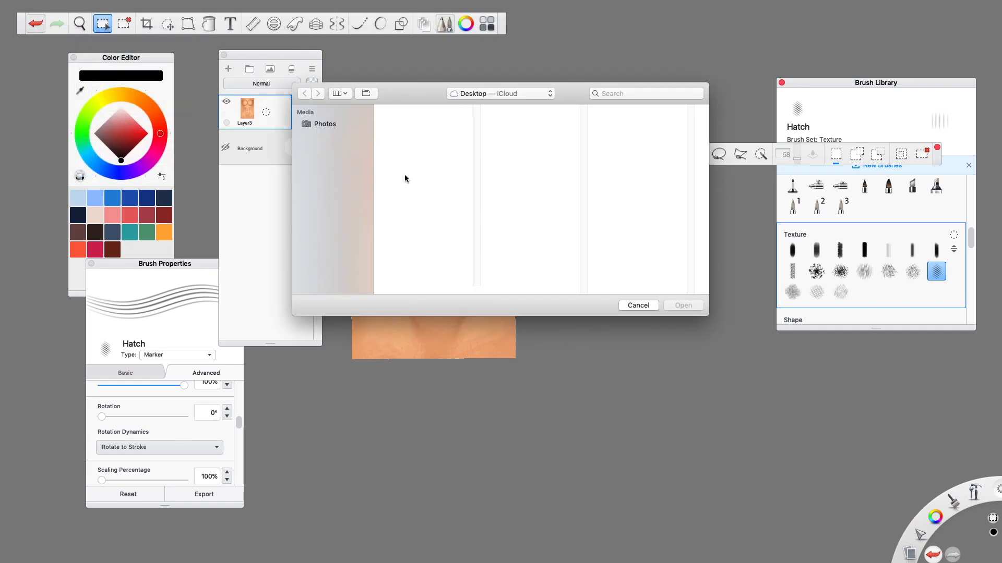
click(417, 272)
key(Down)
key(Down)
key(Down)
key(Down)
key(Down)
key(Down)
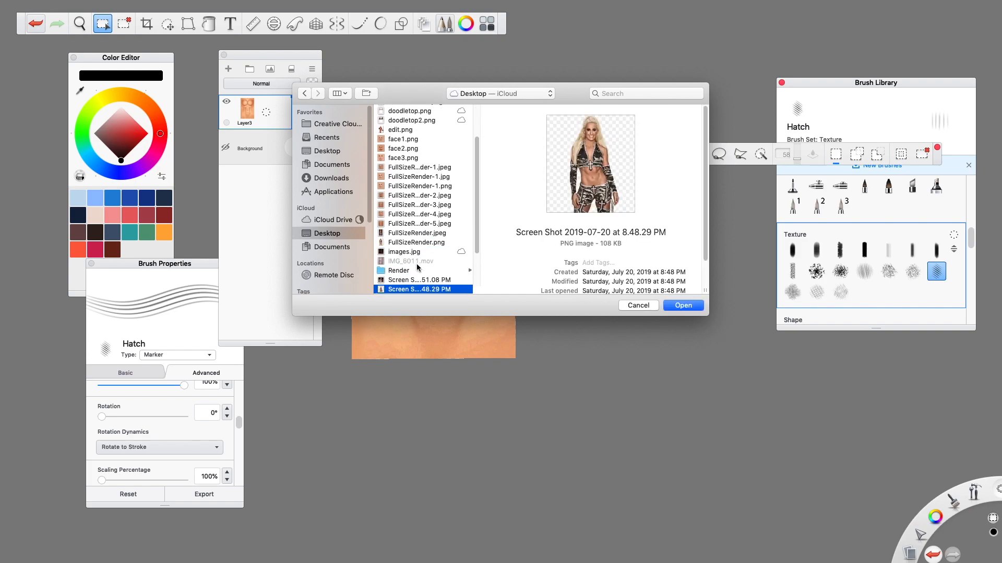
key(Down)
key(Up)
key(Up)
key(Up)
key(Up)
key(Up)
key(Up)
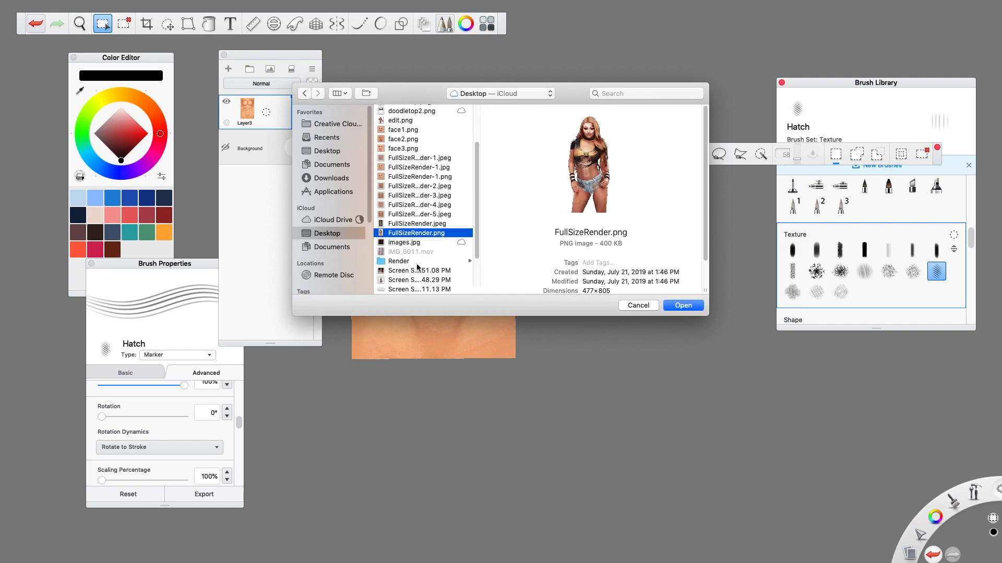
key(Down)
click(684, 305)
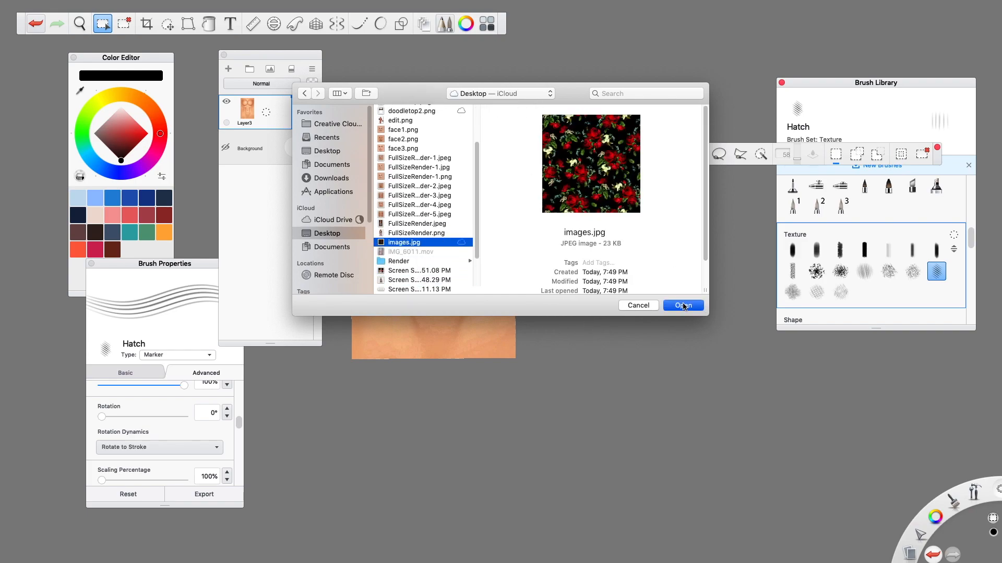
Step: Transform the rose pattern into a thin horizontal band across the full canvas width over the lower chest, and apply it
drag(179, 176, 121, 3)
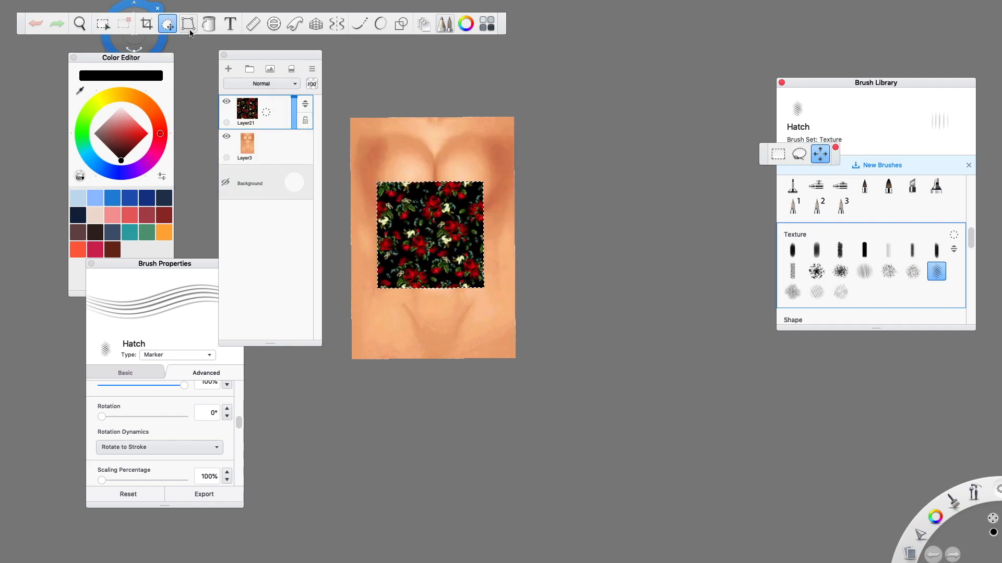
click(188, 23)
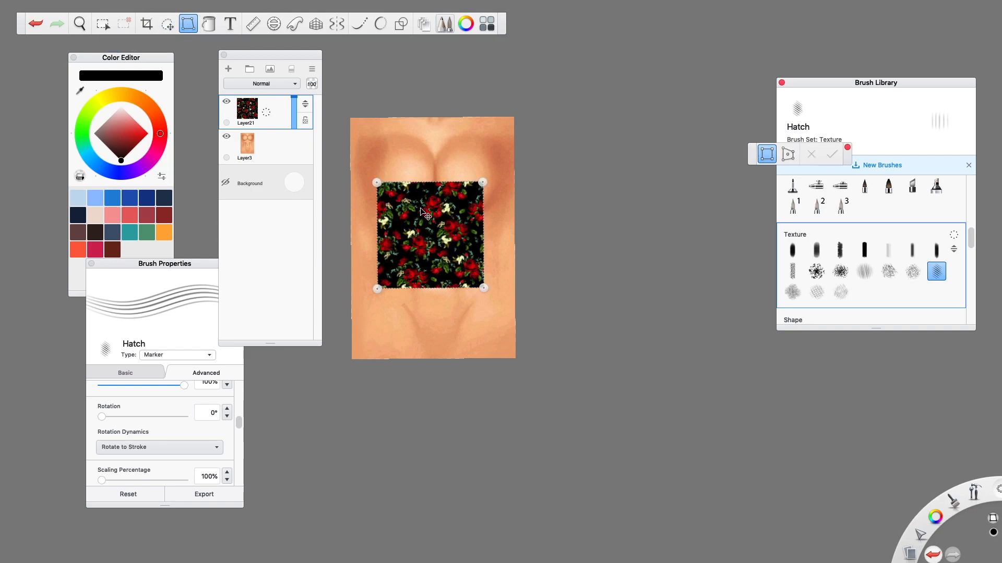
drag(377, 183, 344, 157)
drag(484, 288, 539, 214)
drag(540, 159, 527, 186)
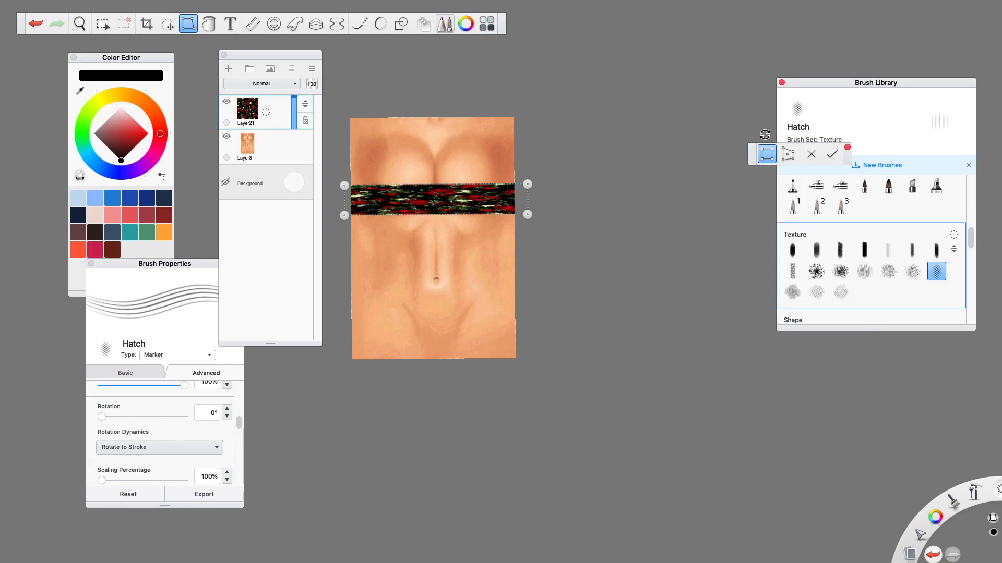
click(832, 154)
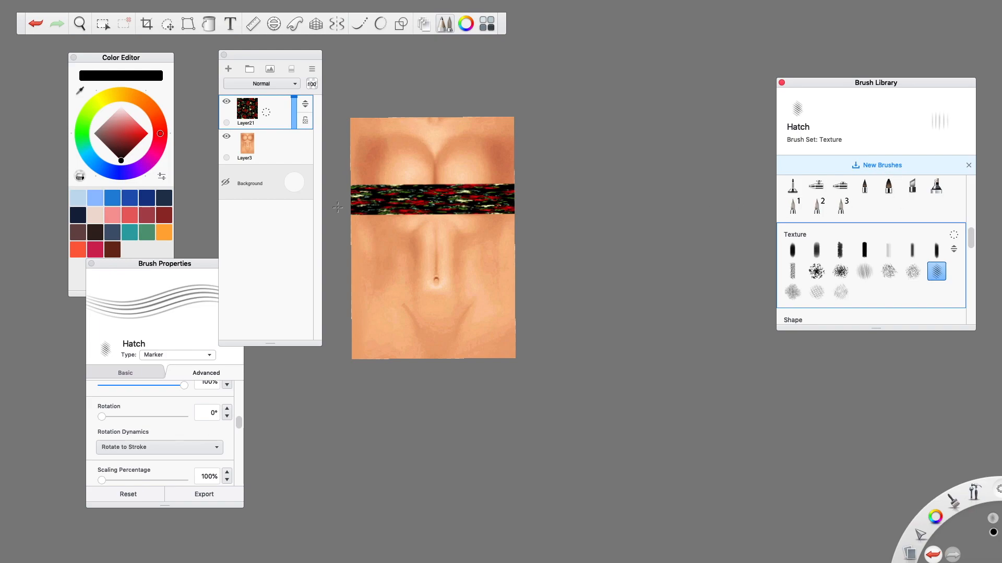
Step: Hide Layer3 and save the rose band as doodlebottom1 in PNG format, accepting the merging of layers
click(227, 137)
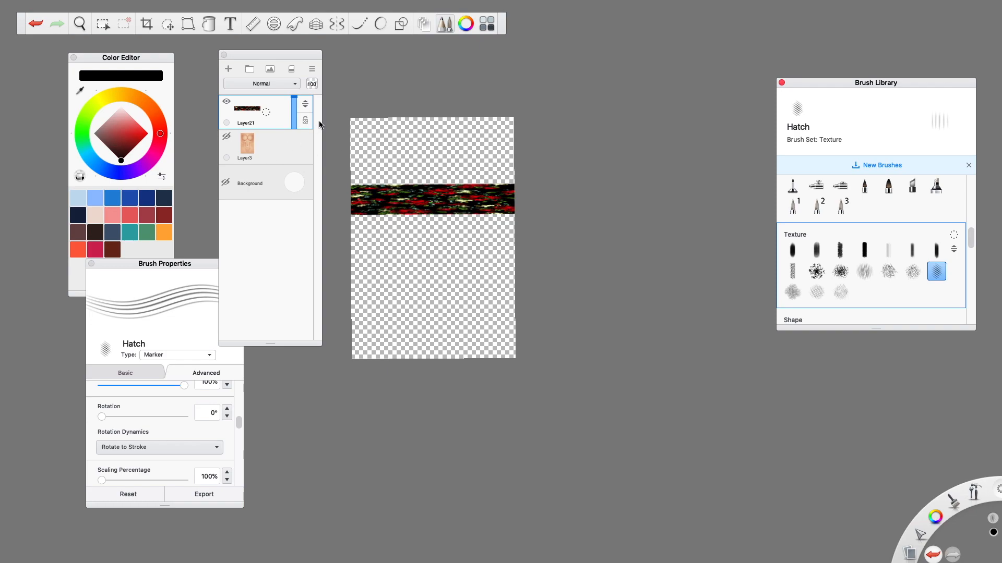
click(87, 5)
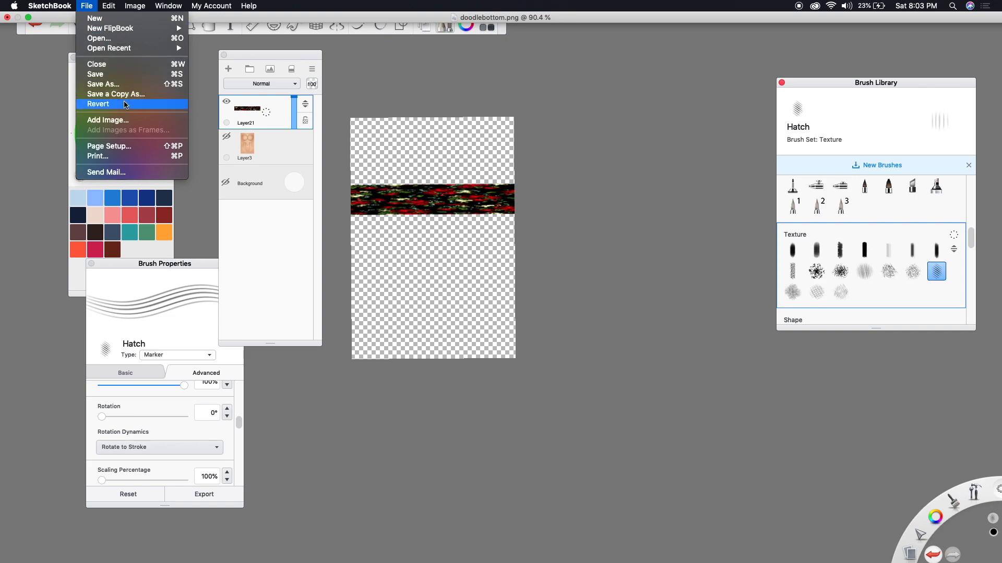
click(126, 82)
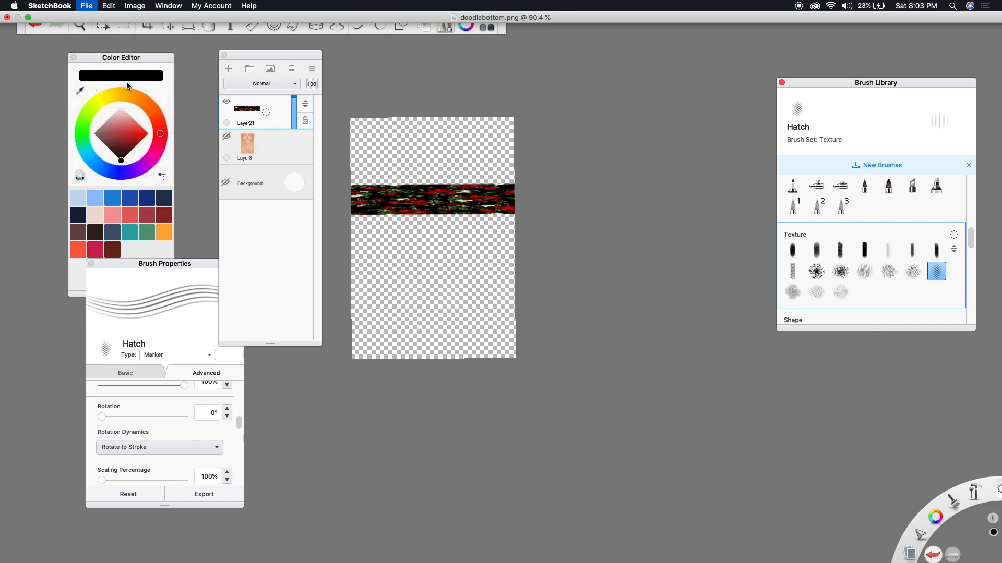
click(534, 200)
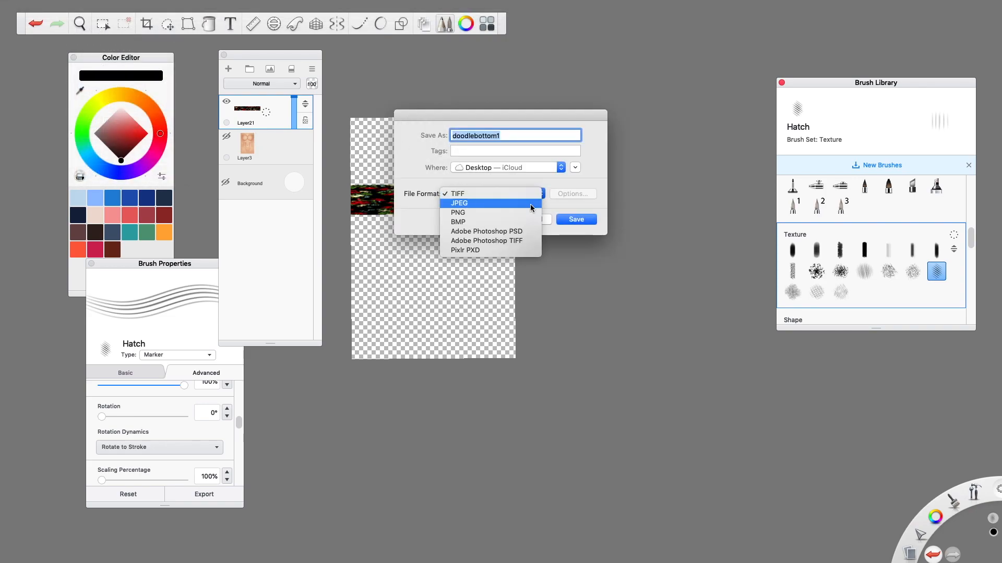
click(580, 225)
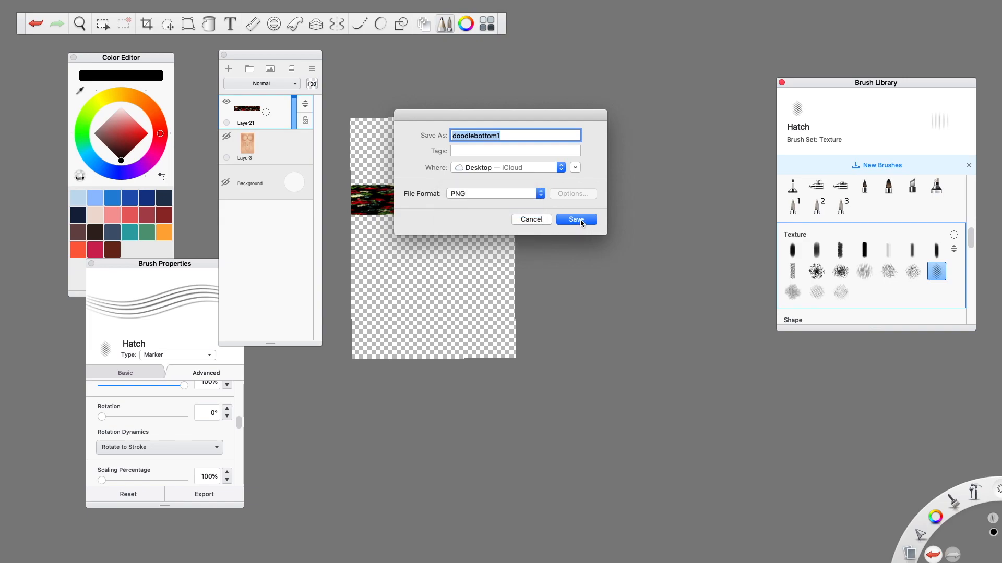
click(581, 221)
click(584, 182)
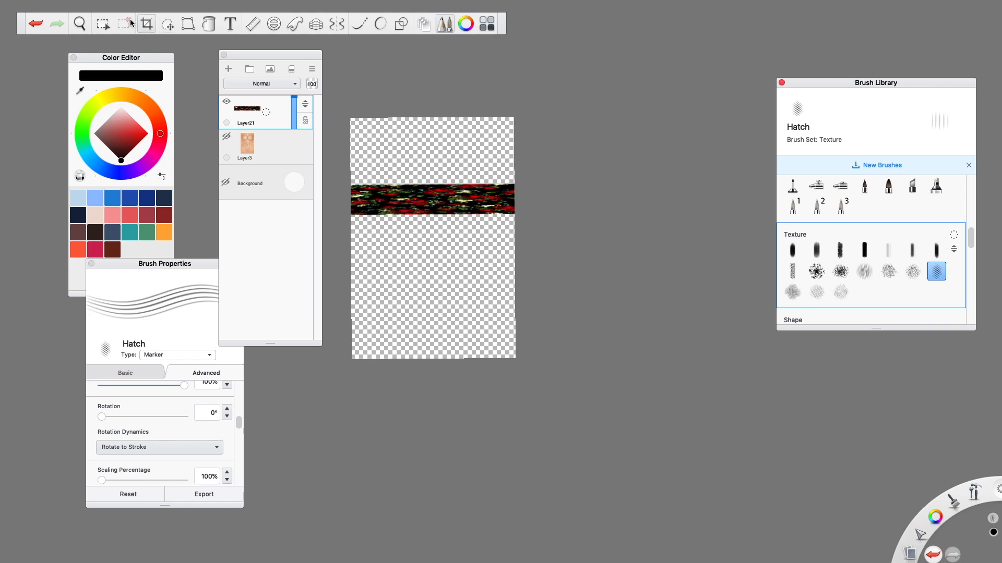
Step: Try stretching the rose band on Layer21 to nearly the full canvas height, and undo that transform
click(187, 23)
drag(528, 215, 525, 357)
drag(524, 184, 524, 124)
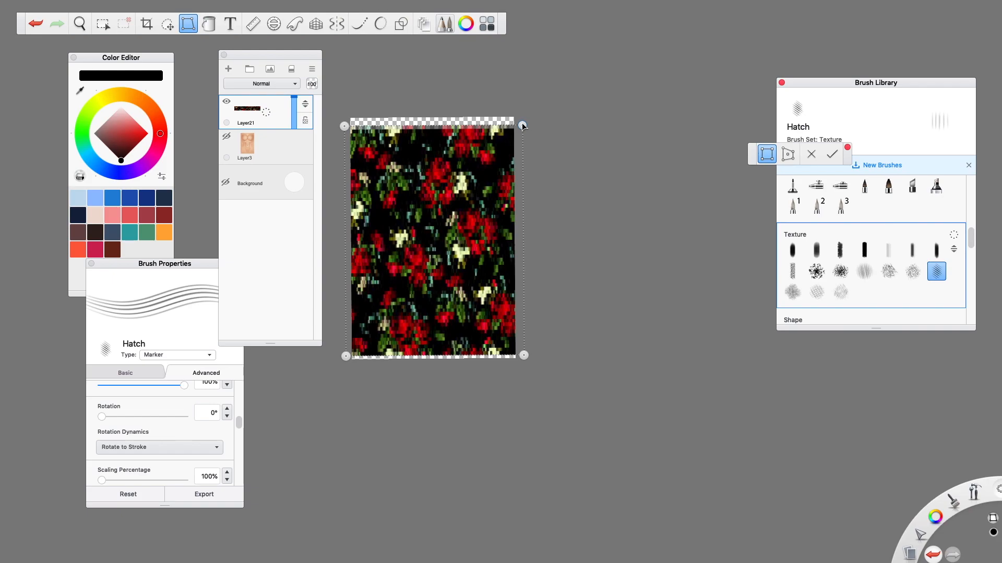
click(832, 154)
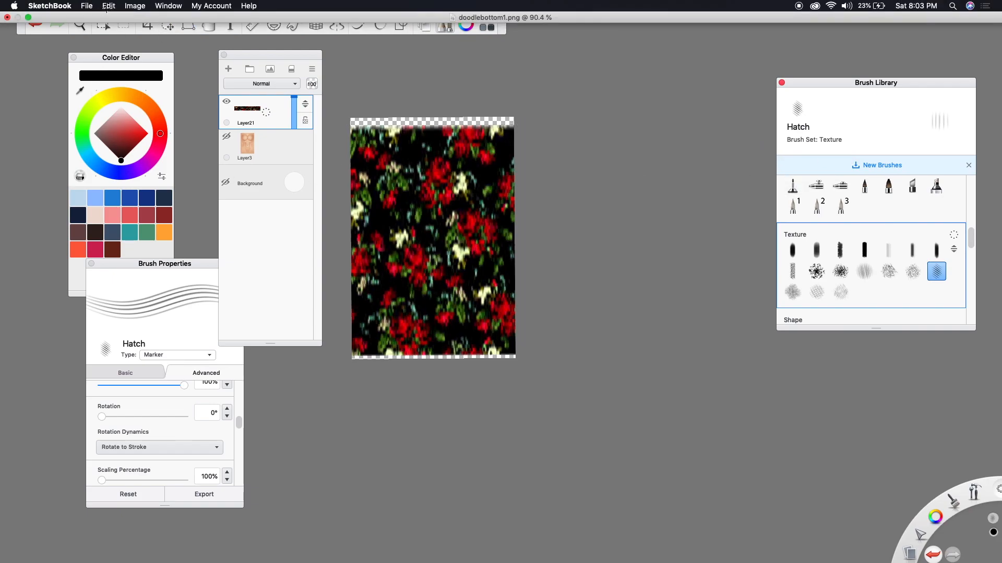
click(108, 5)
click(110, 18)
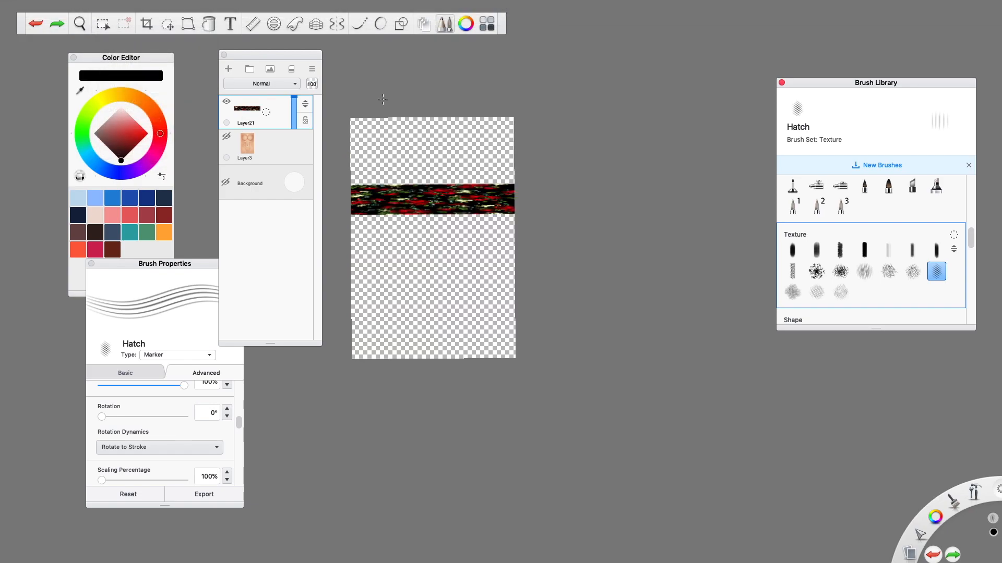
Step: Make the body texture on Layer3 visible again behind the rose band
click(226, 137)
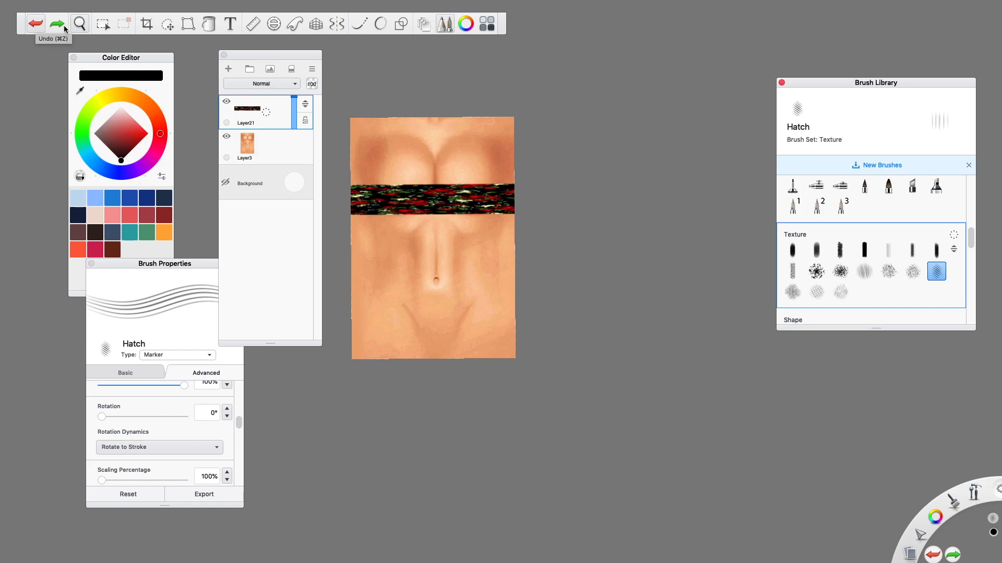
Step: Restore the nearly full-canvas rose pattern with Layer3 hidden and save it as pattern in PNG format, accepting the merging of layers
click(58, 24)
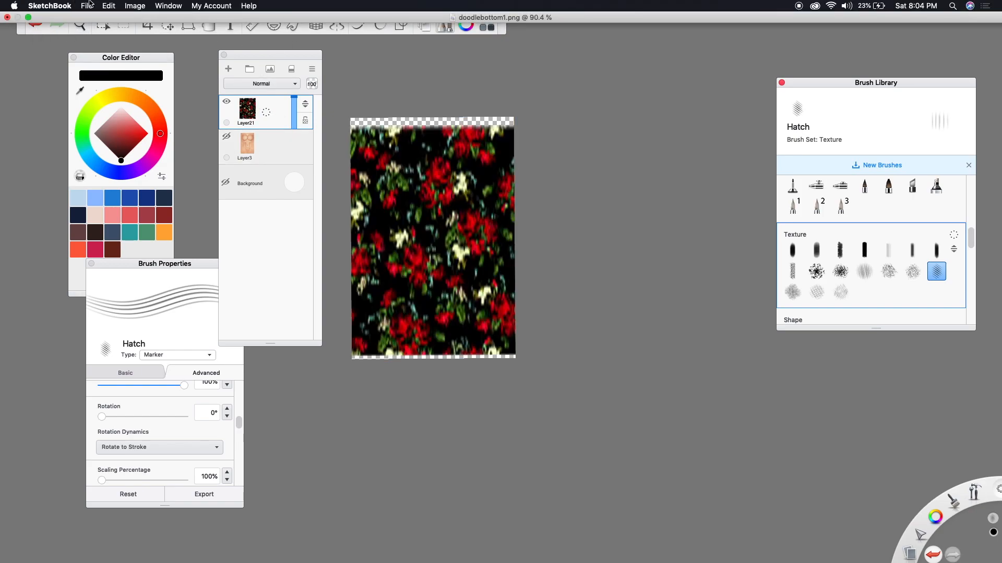
click(88, 5)
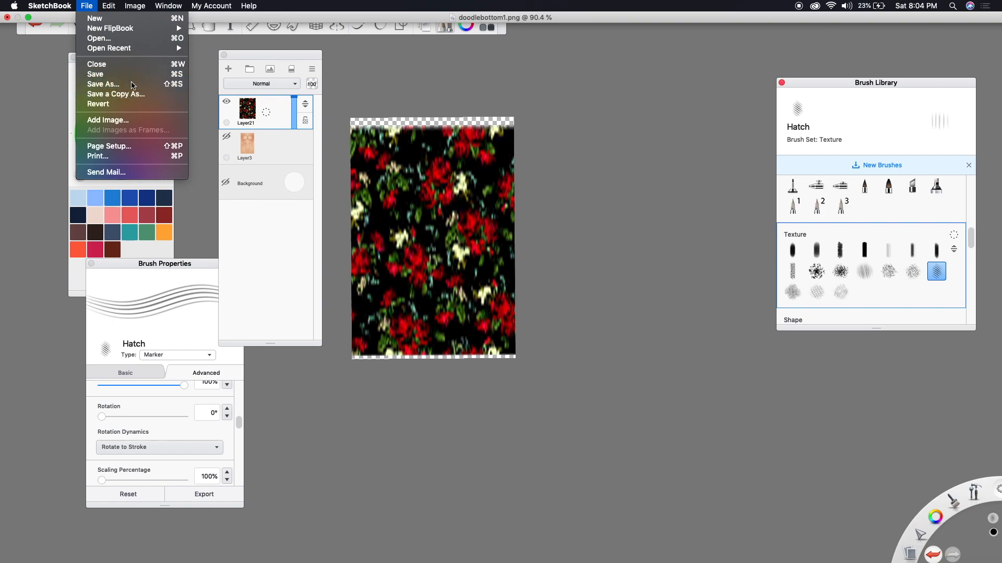
click(132, 85)
text(pattern)
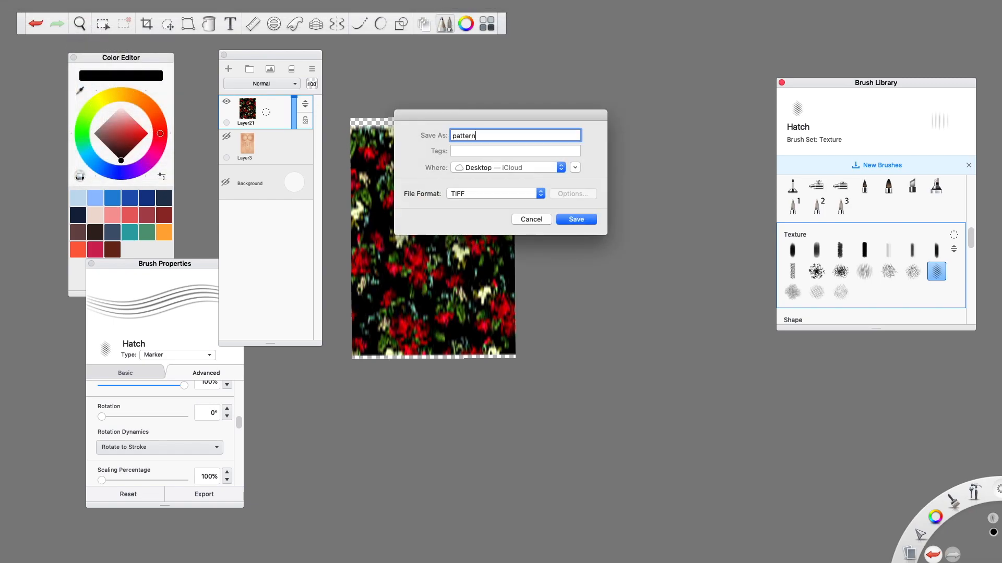
click(543, 195)
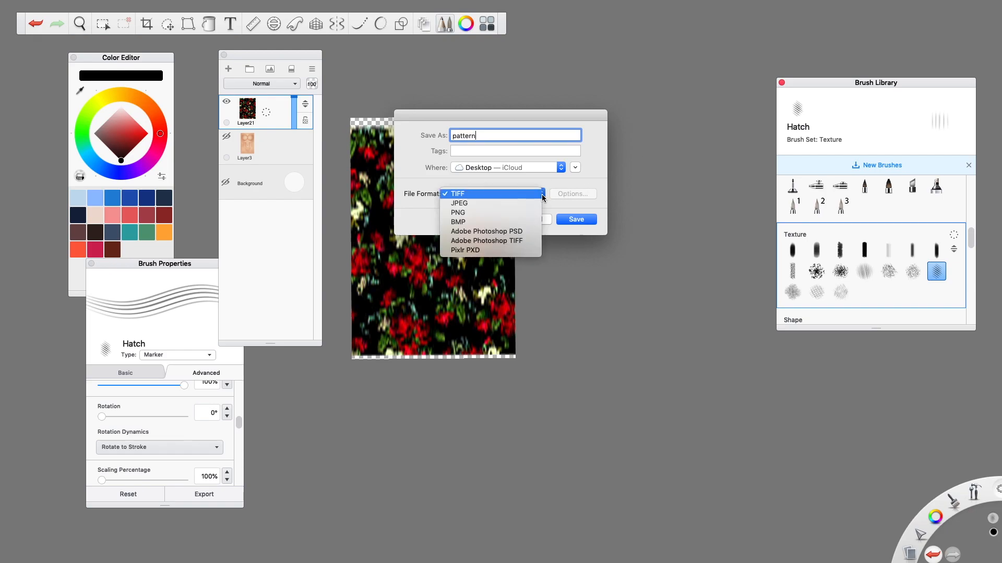
click(520, 214)
click(574, 220)
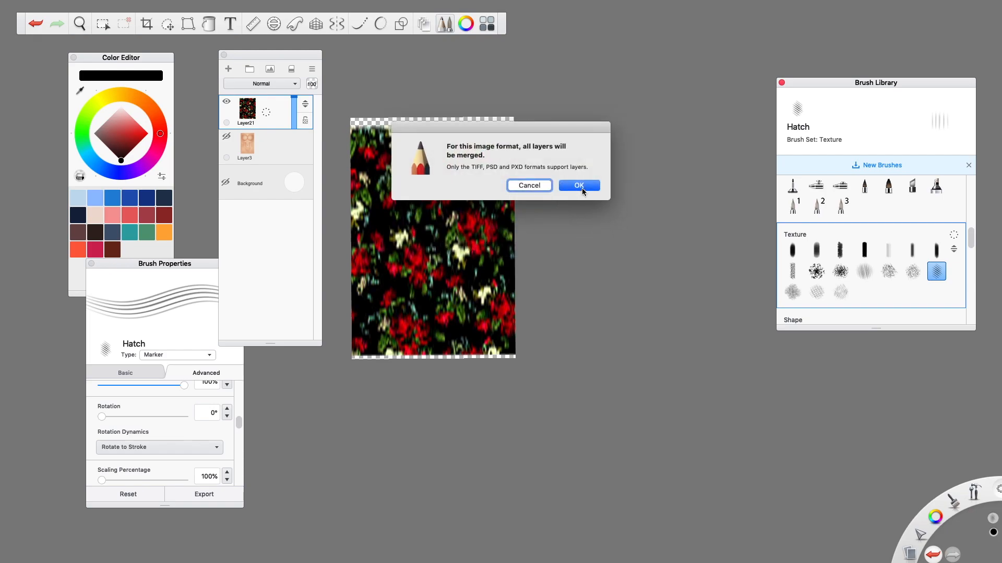
click(579, 186)
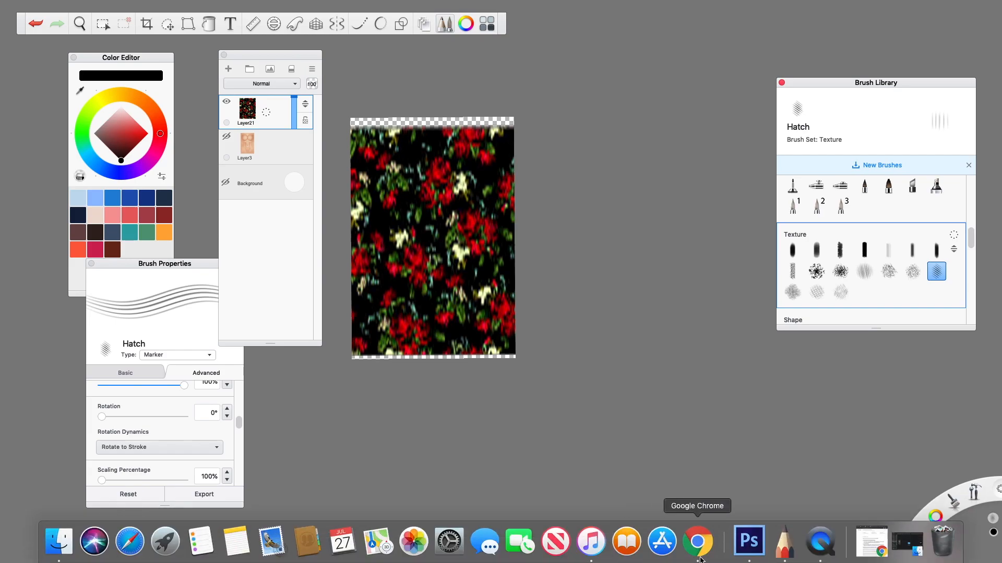
Step: Switch to the WWE2K upload page in Chrome and upload doodlebottom1.png from the Desktop as a 512x512 picture
click(697, 545)
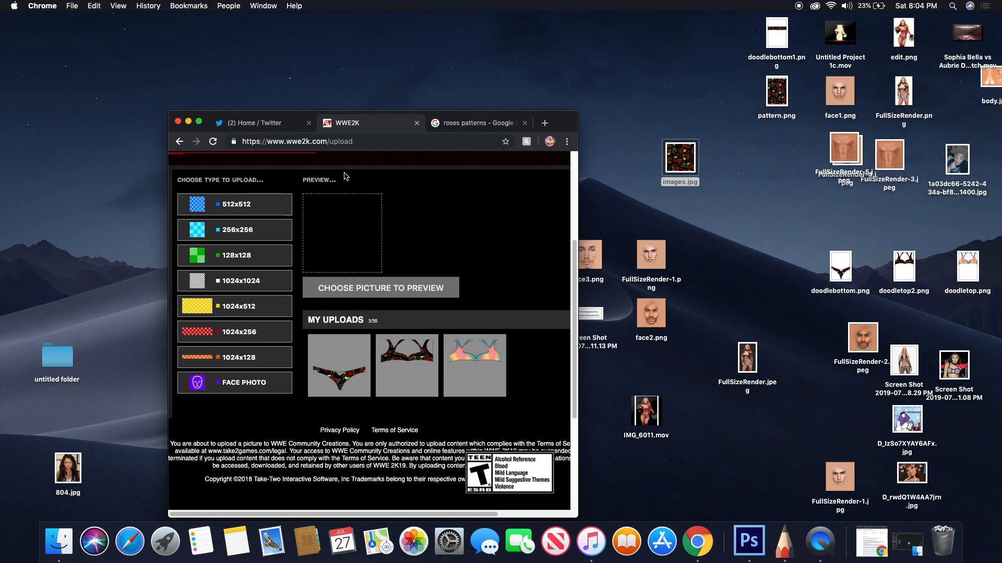
click(260, 204)
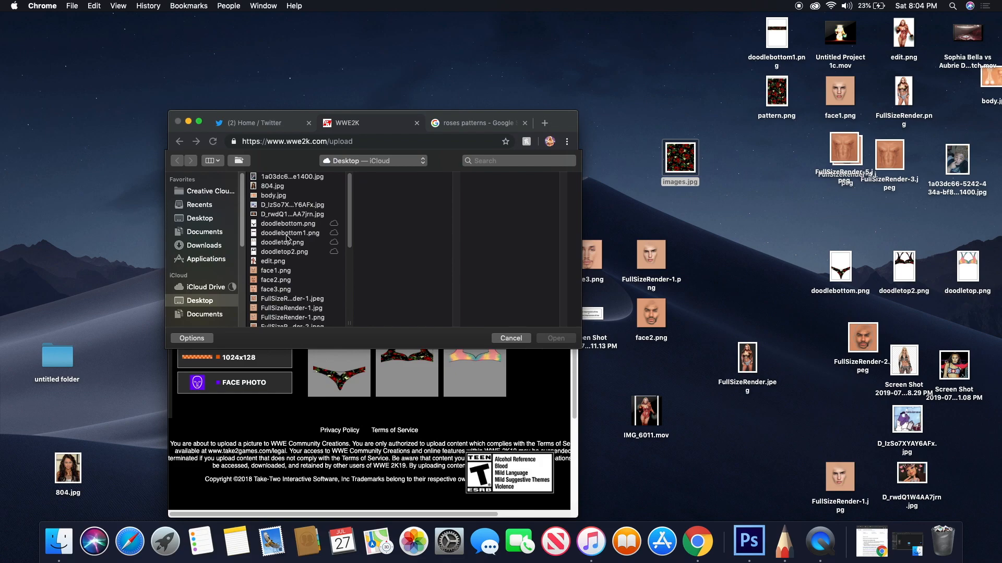
click(301, 225)
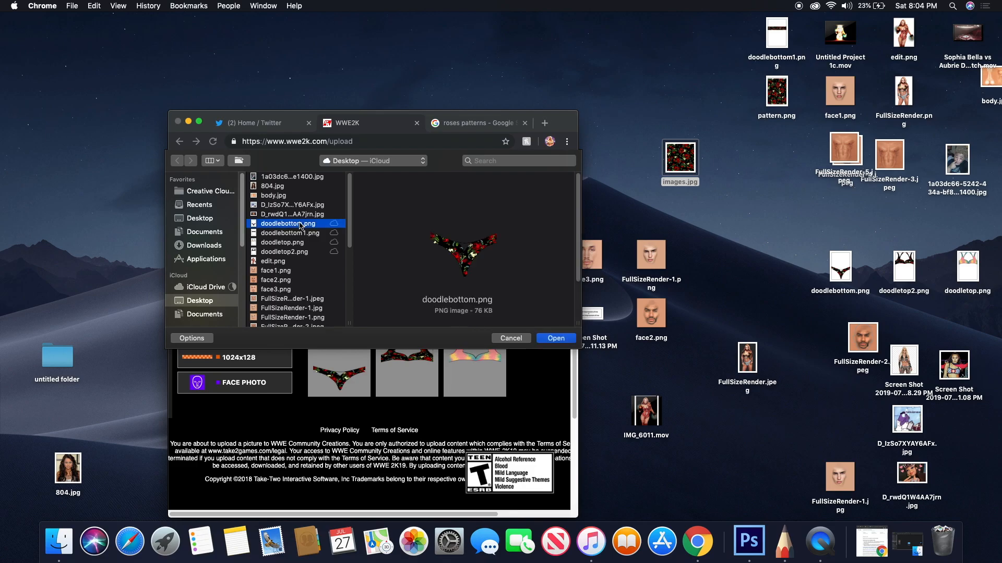
key(Down)
key(Down)
key(Up)
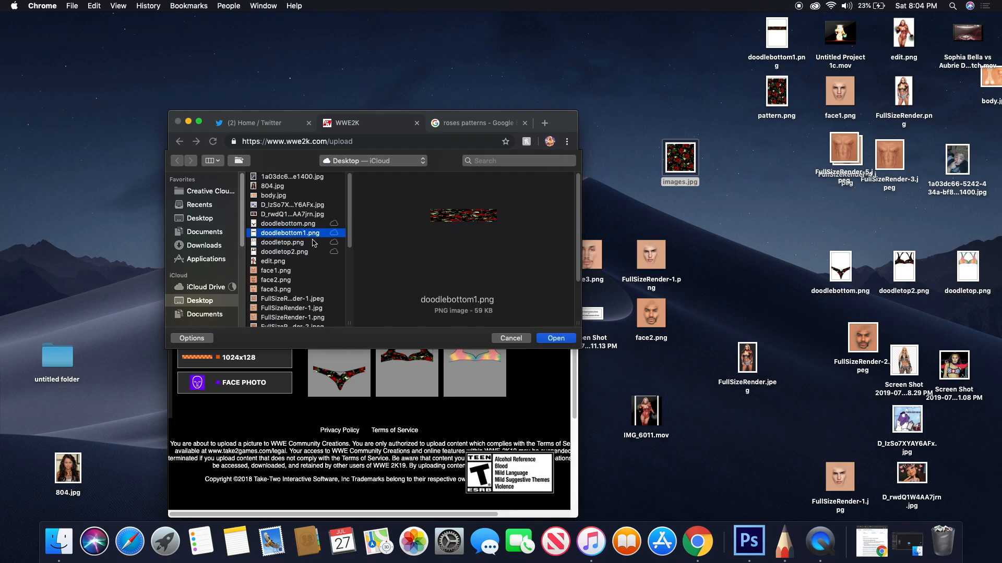
click(546, 340)
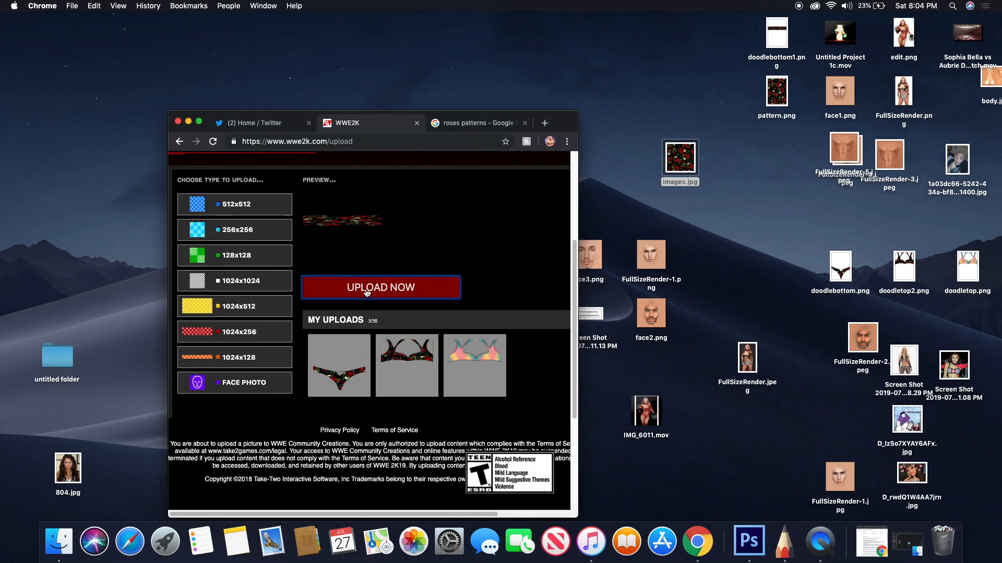
click(358, 293)
click(346, 266)
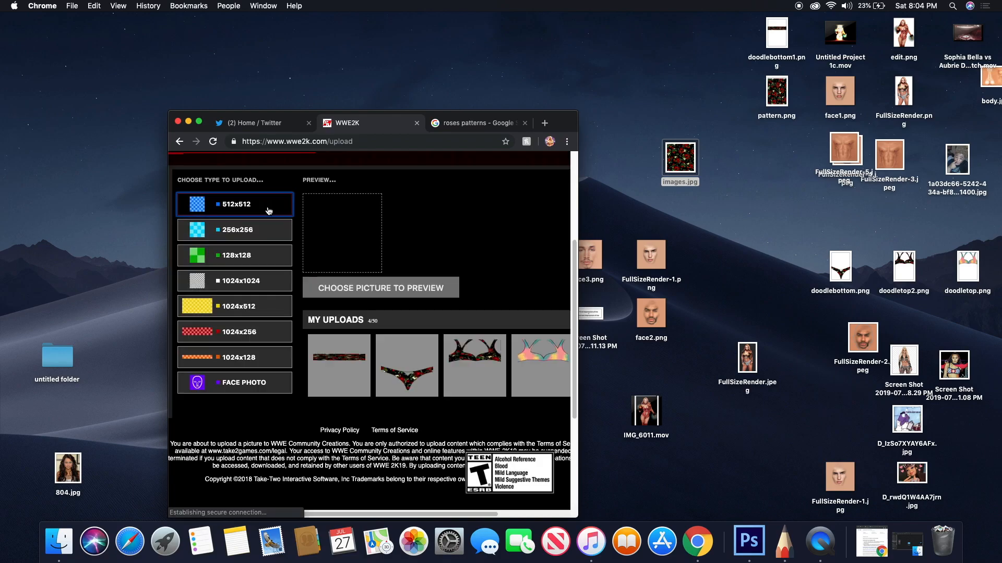
Step: Choose pattern.png from the Desktop as another 512x512 picture and upload it
click(263, 211)
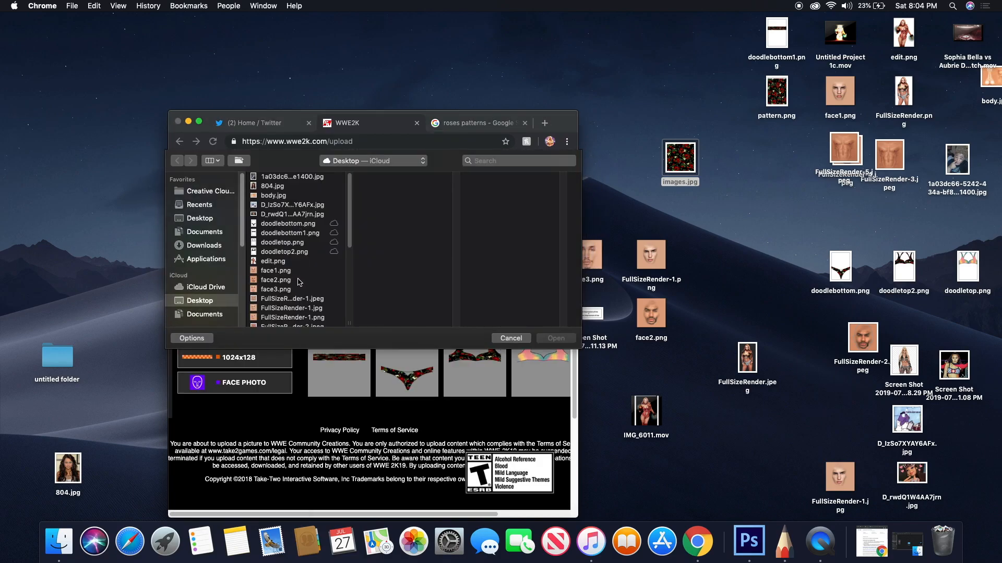
click(300, 282)
key(Down)
key(Down)
key(Down)
key(Down)
key(Down)
key(Down)
key(Down)
key(Down)
key(Down)
key(Down)
key(Down)
key(Down)
key(Down)
key(Down)
key(Down)
key(Down)
key(Up)
key(Up)
key(Up)
click(554, 339)
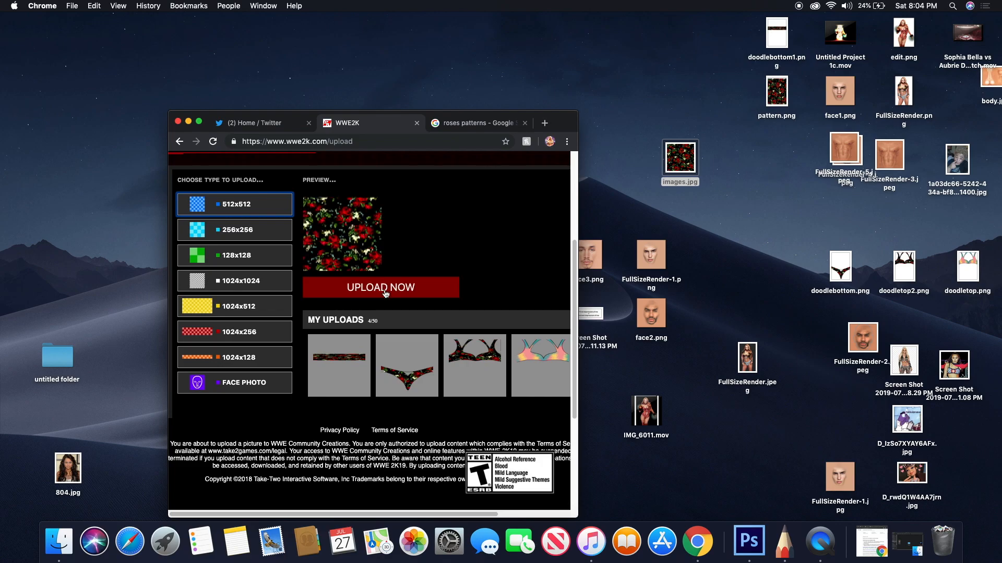
click(384, 288)
click(363, 205)
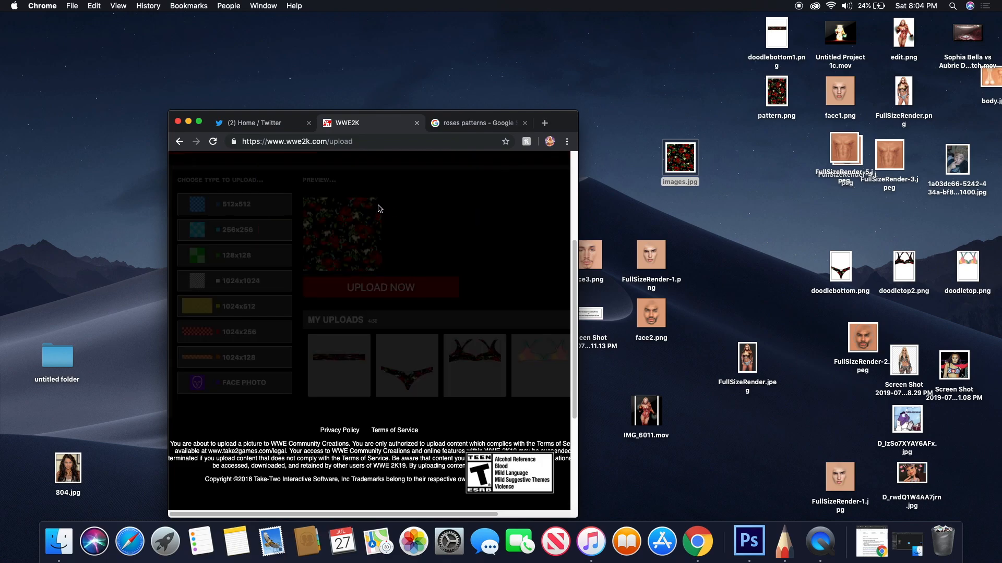